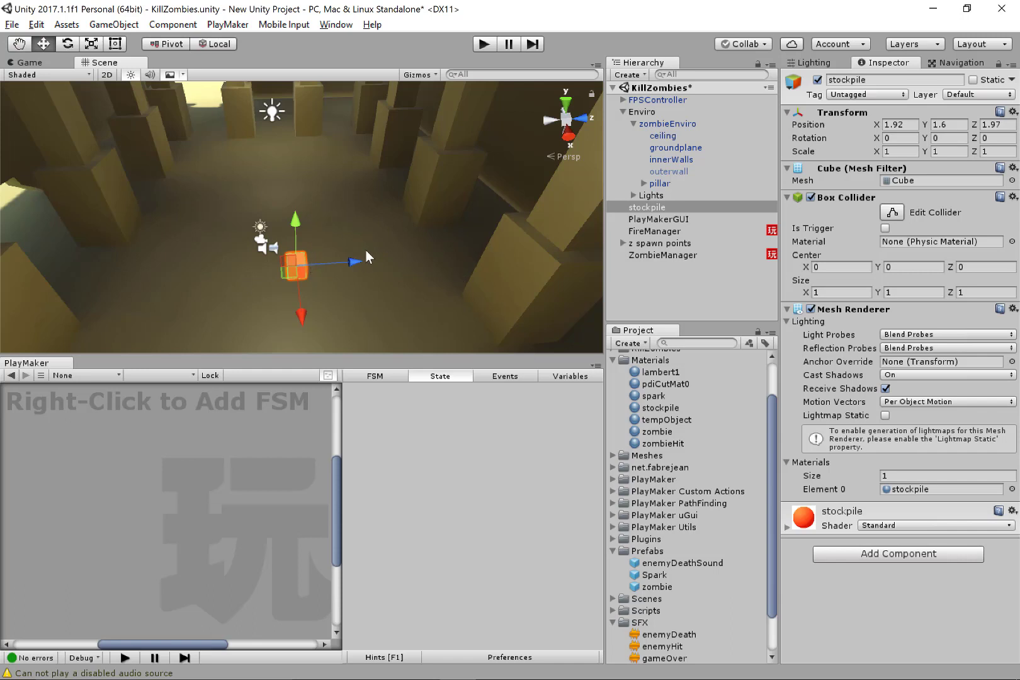
- Enlarge the scene view, collapse the Enviro group, and save the scene and project
mouse_move(378, 352)
mouse_down()
mouse_move(378, 417)
mouse_move(378, 373)
mouse_up()
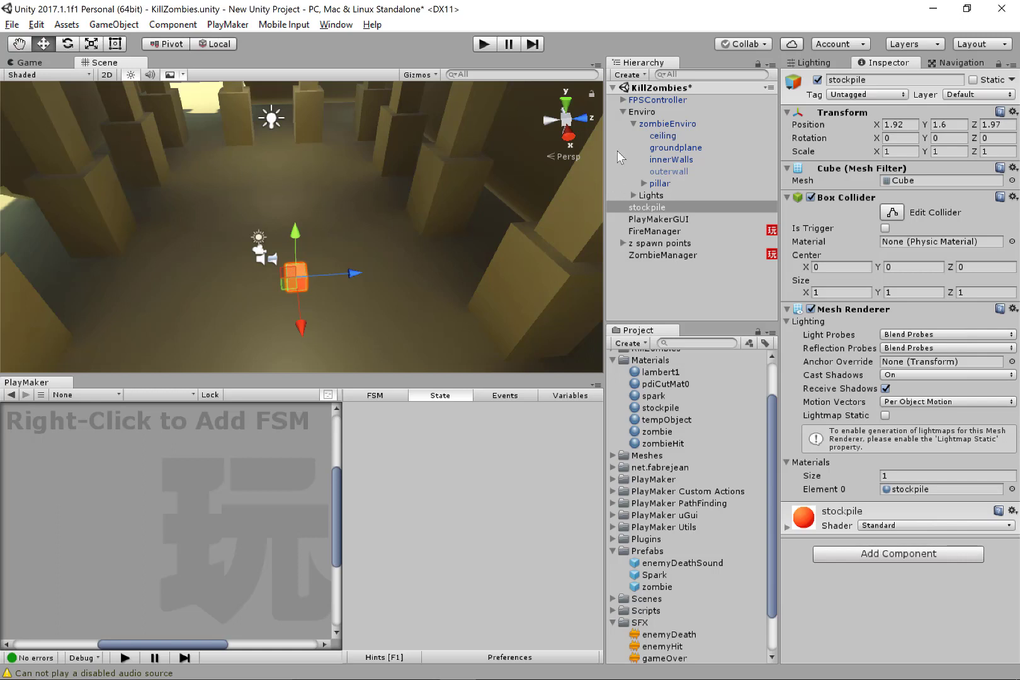
click(623, 112)
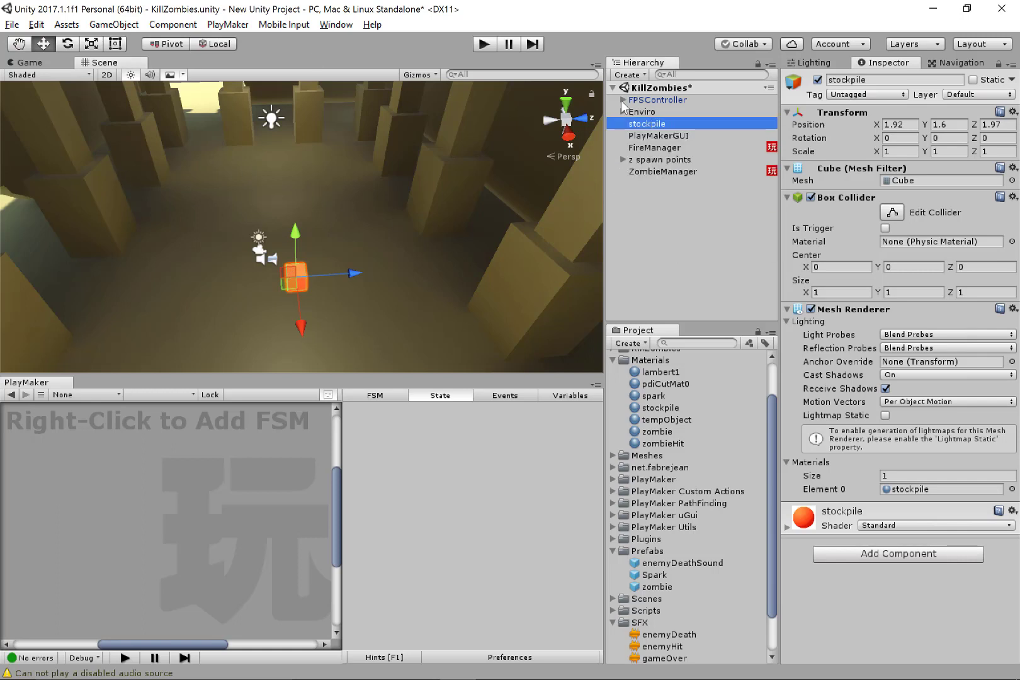
click(12, 25)
click(47, 80)
click(12, 24)
click(73, 153)
- Create a UI Image in the KillZombies scene
click(630, 74)
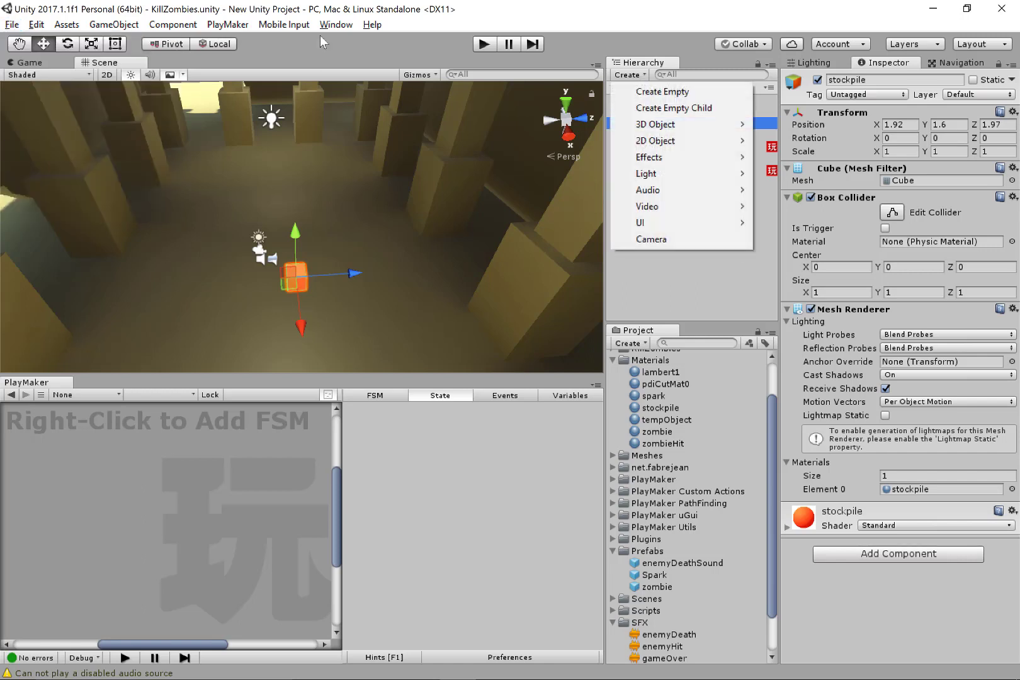
mouse_move(668, 218)
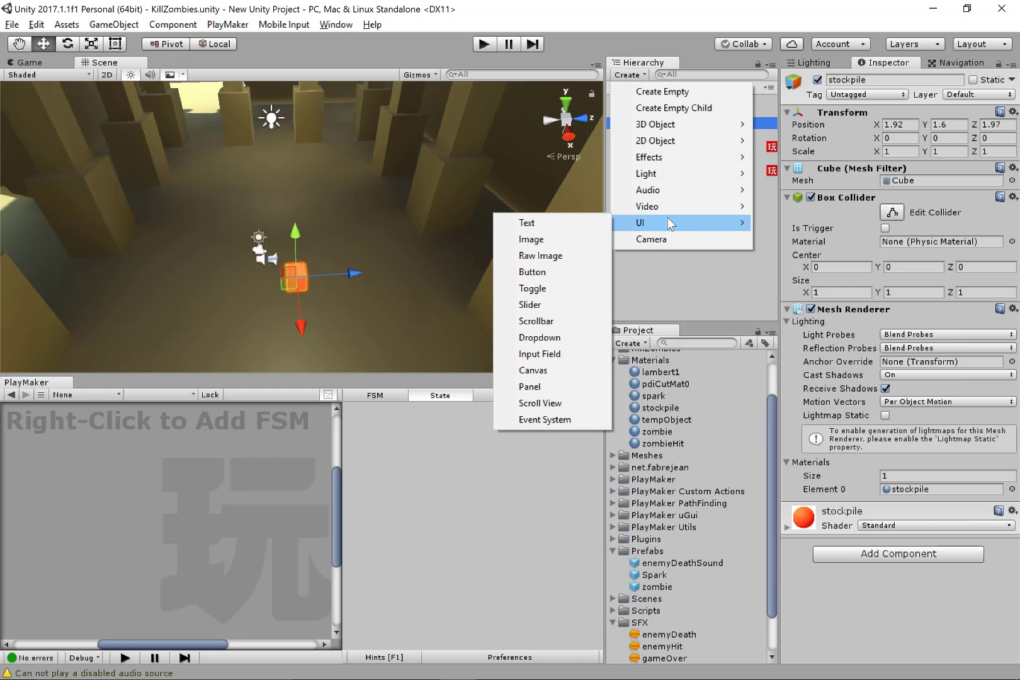
click(578, 237)
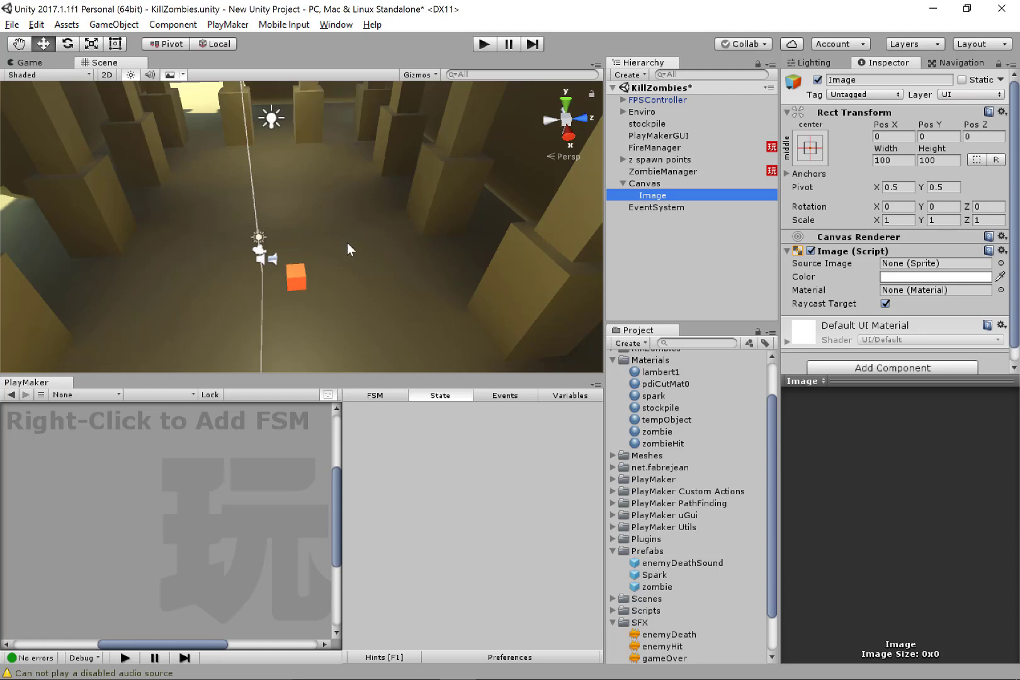
- Dock the Scene view beside the Game view so both are shown together
alt+drag(347, 250, 229, 231)
drag(105, 62, 430, 247)
drag(400, 207, 360, 214)
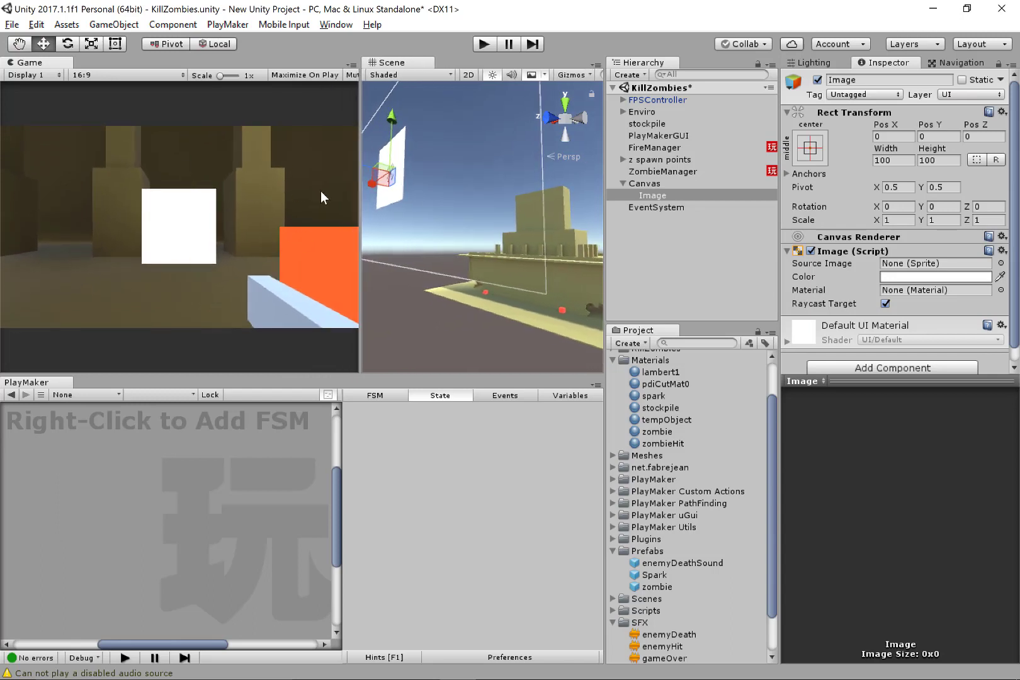
- Move the image with the Rect tool into the canvas's upper-left corner, at about X -190.5, Y 85.5
alt+drag(520, 201, 264, 112)
key(t)
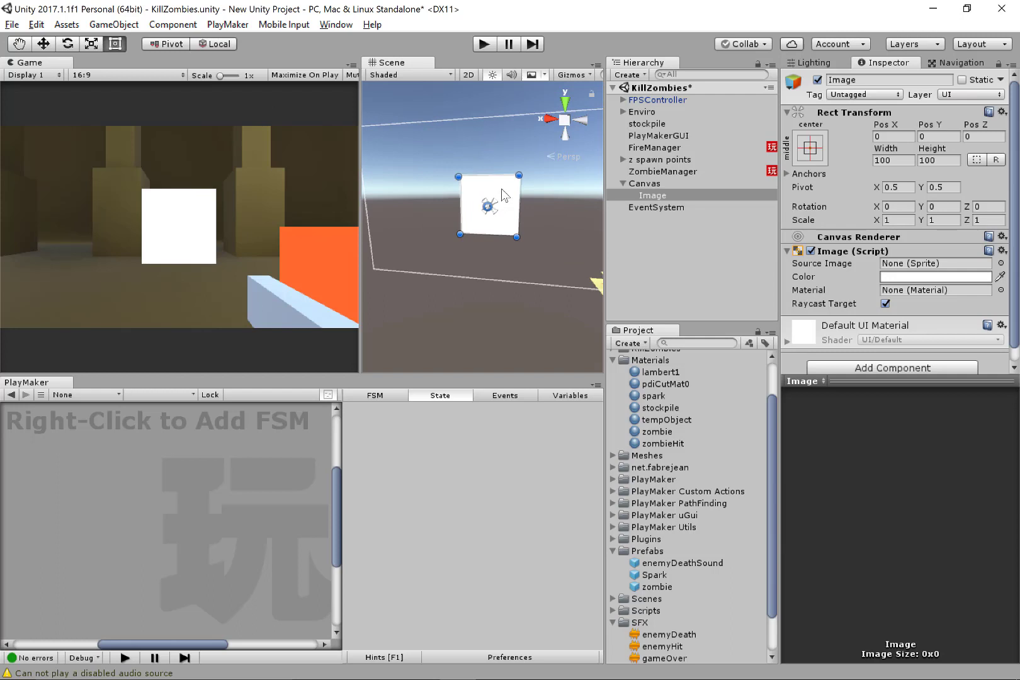
drag(503, 194, 417, 139)
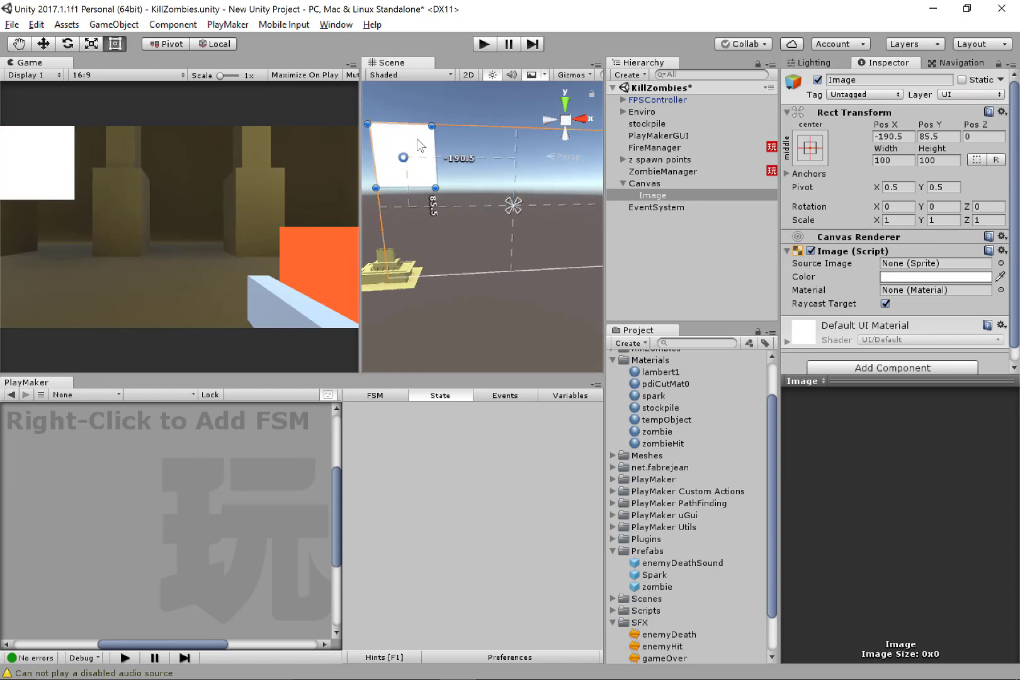
- Shrink the image to about 88 wide and 38 high, keeping it in the canvas's upper-left corner
alt+drag(492, 233, 478, 230)
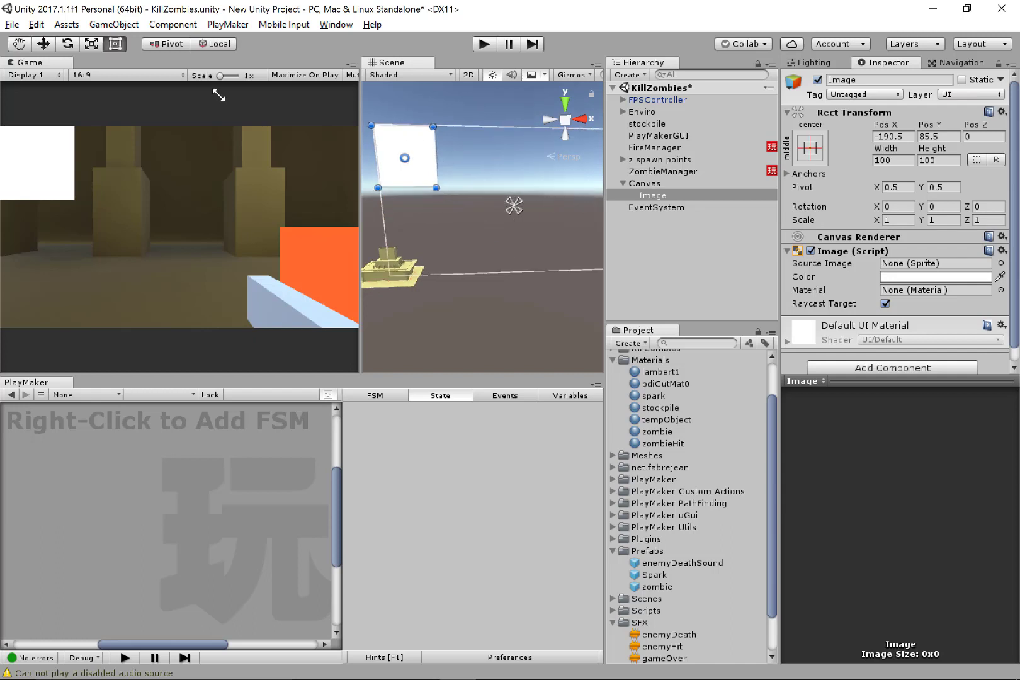
drag(436, 188, 427, 152)
alt+middle_drag(473, 195, 497, 231)
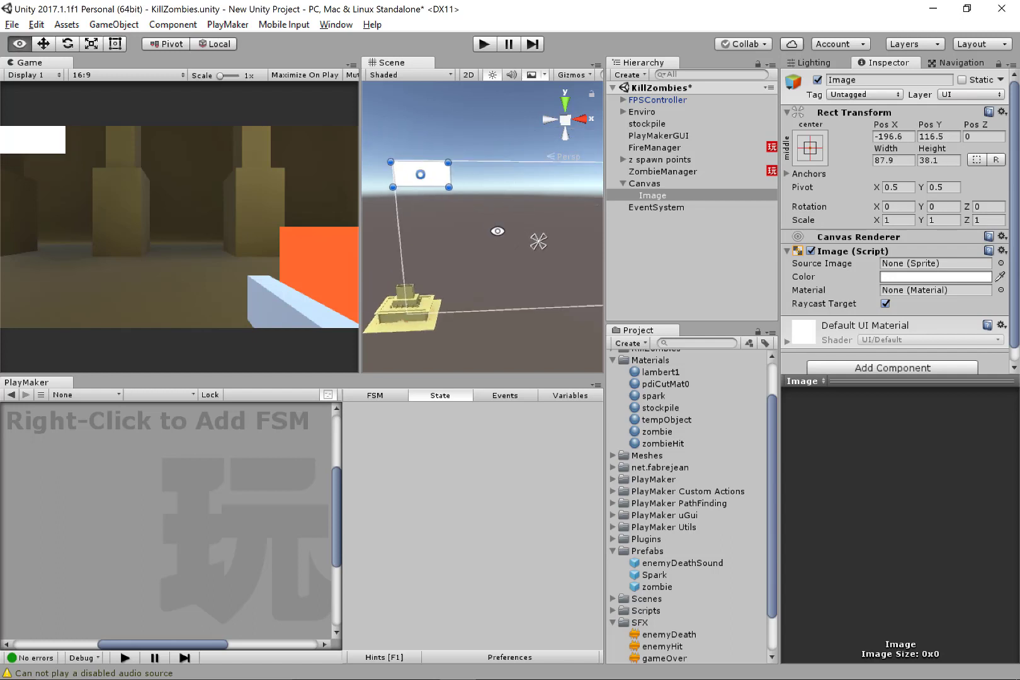
mouse_move(458, 239)
alt+right_down()
mouse_move(399, 228)
mouse_move(452, 219)
alt+right_up()
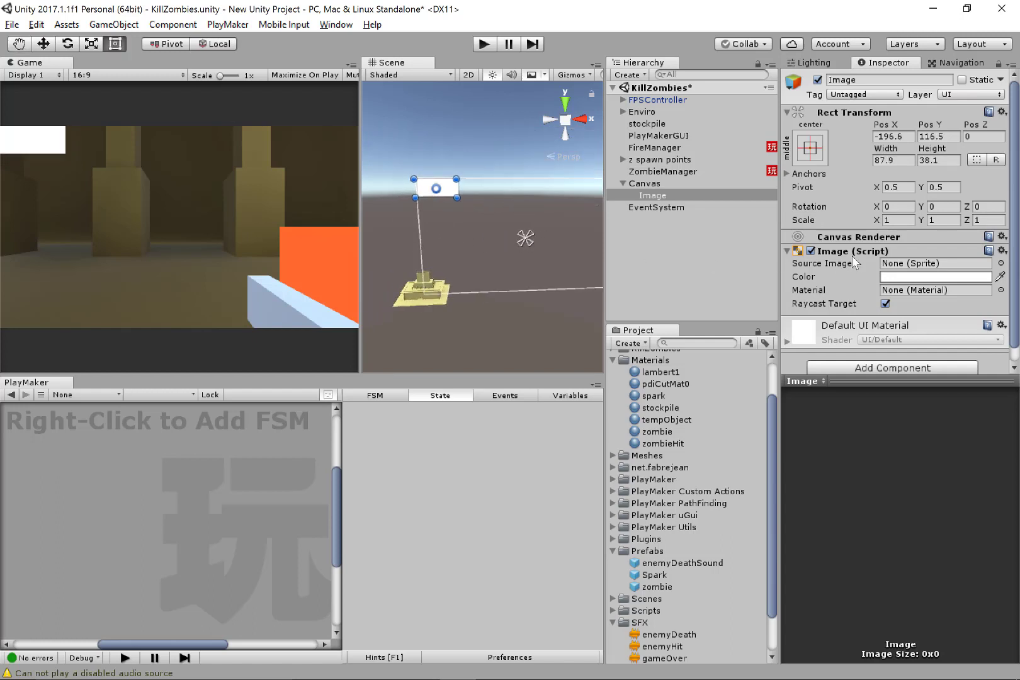
- Color the image black with alpha 98 and turn off its Raycast Target
click(899, 275)
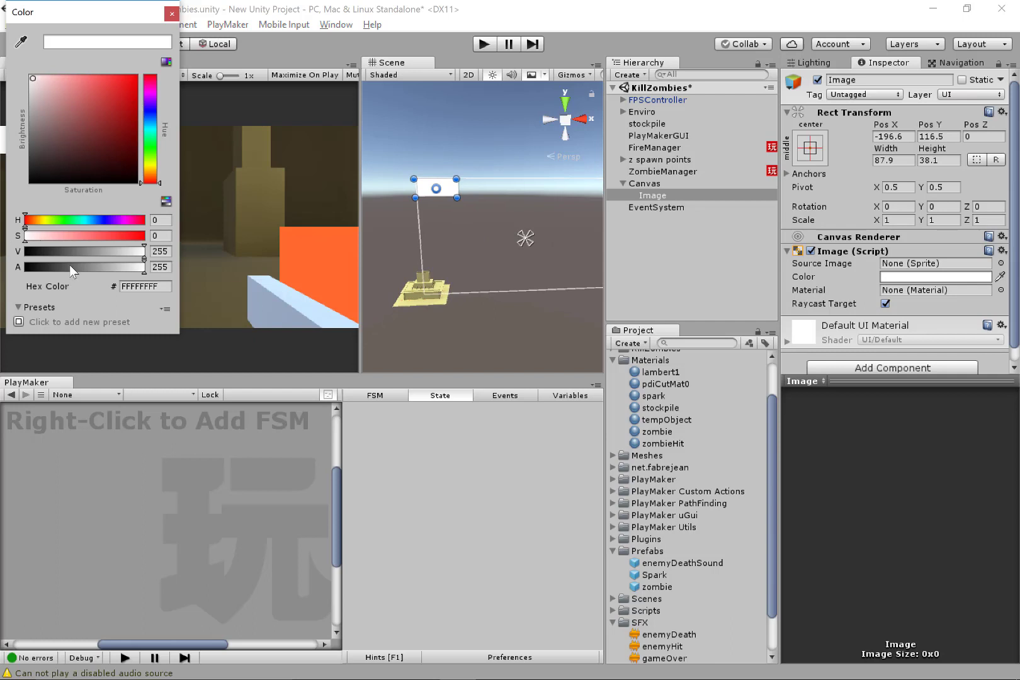
drag(71, 252, 30, 257)
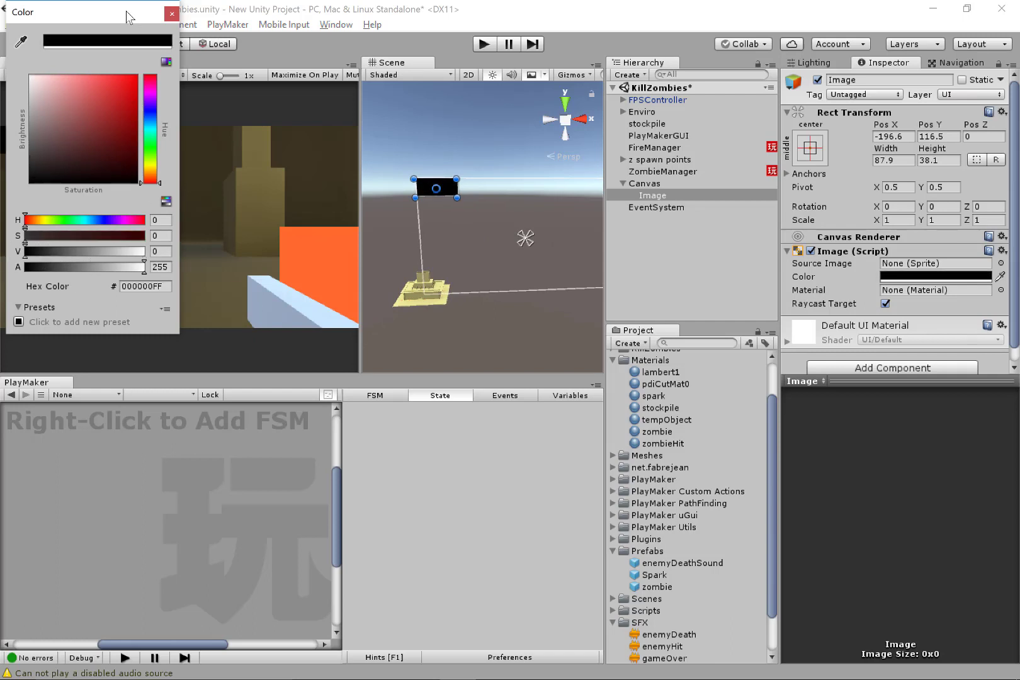
drag(126, 10, 747, 172)
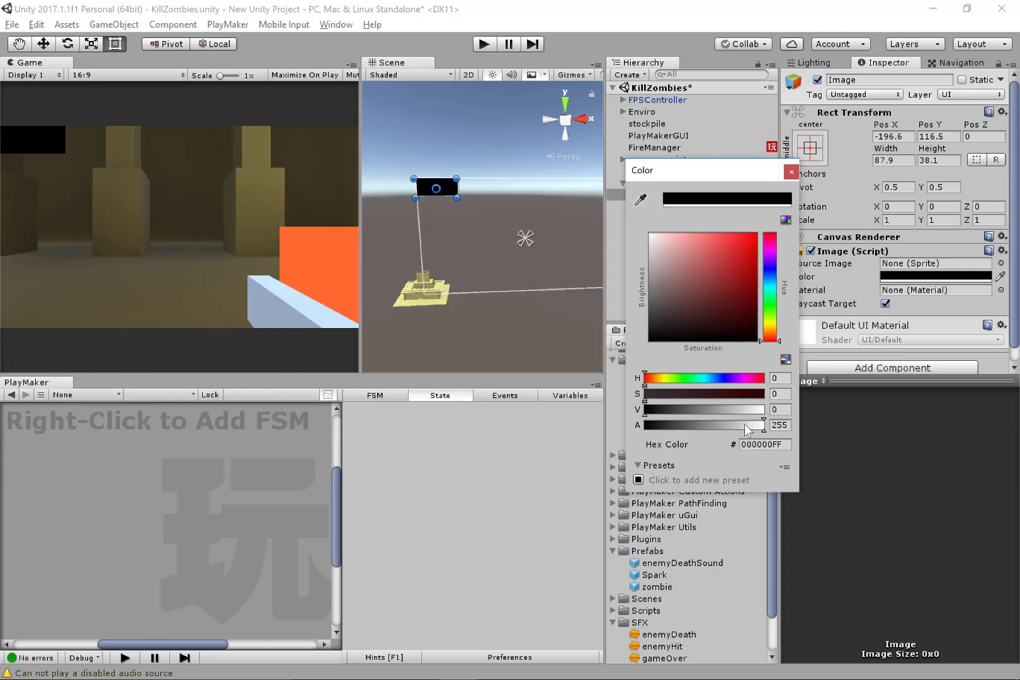
drag(743, 424, 691, 429)
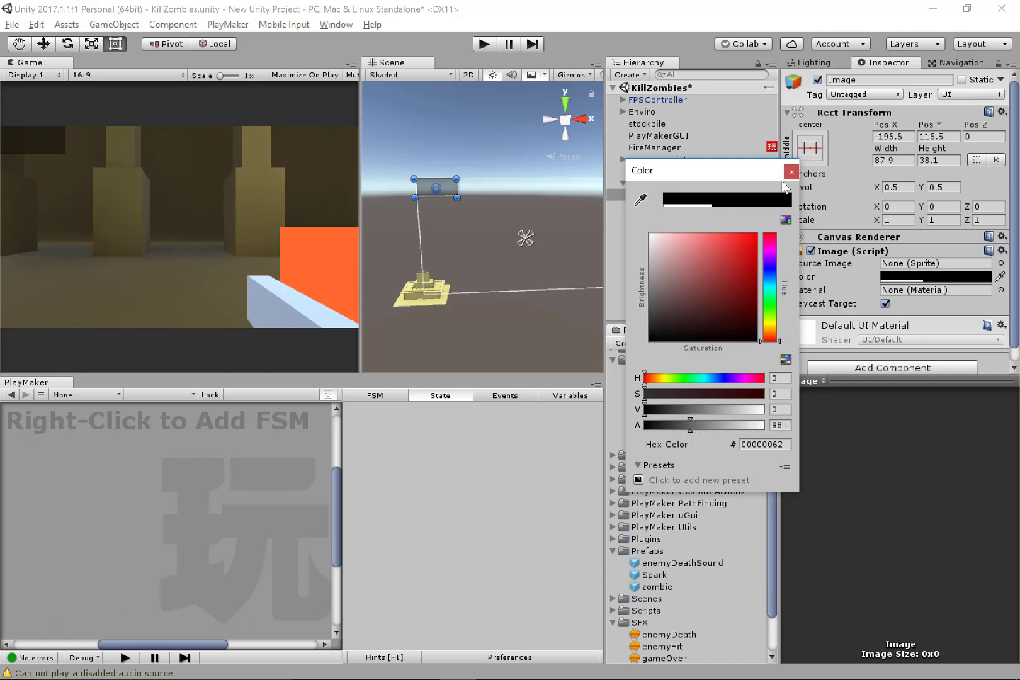
click(393, 85)
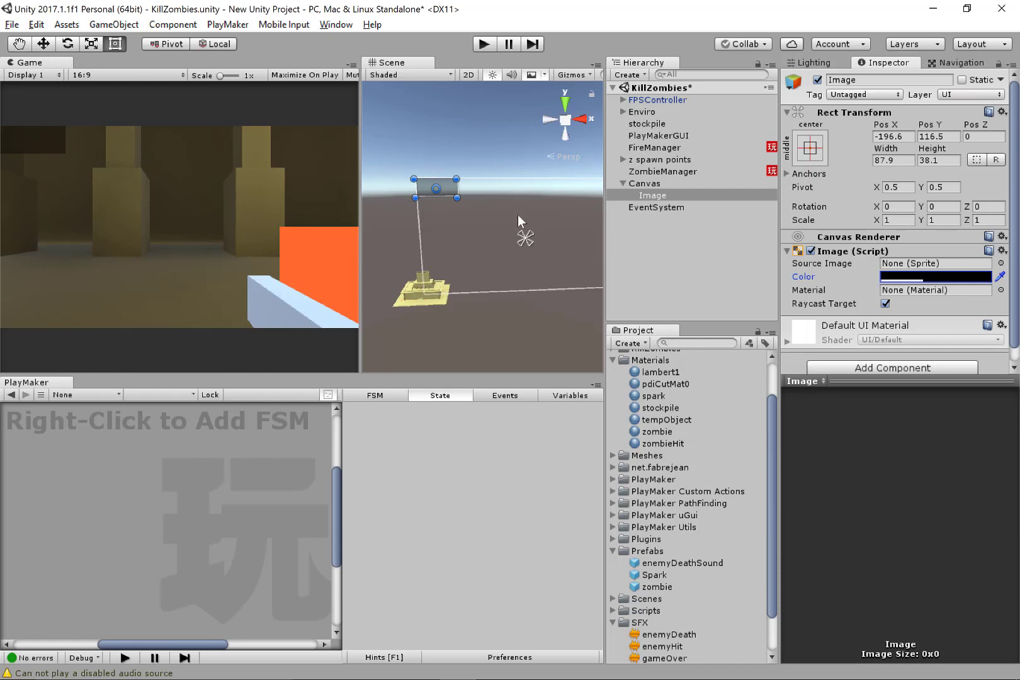
click(885, 304)
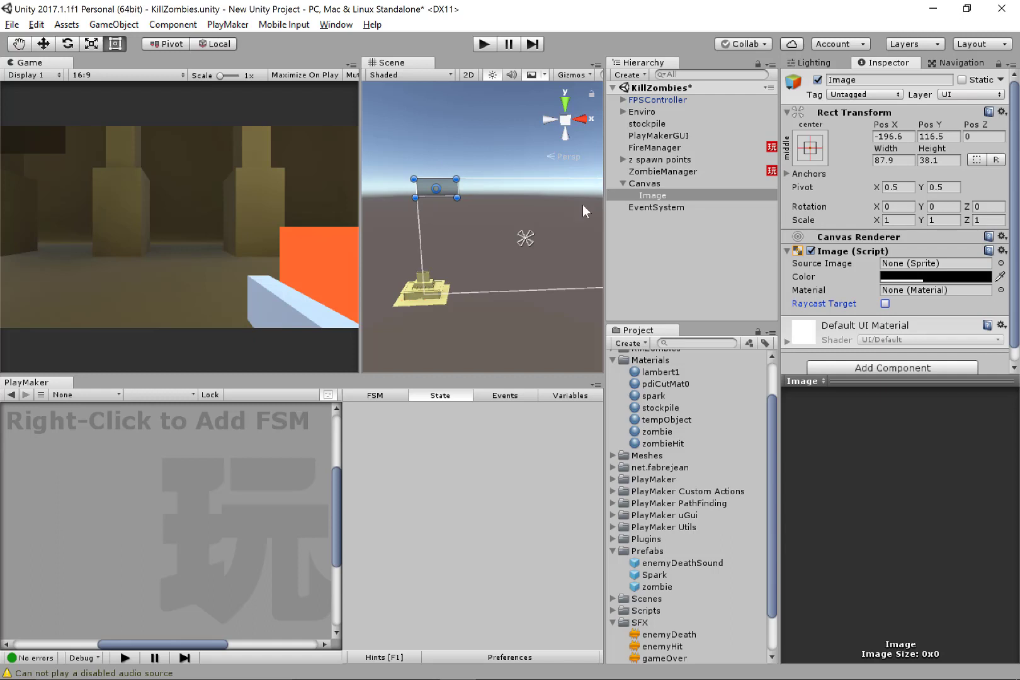
- Place all of the image's anchors together at the upper-left corner of the canvas
drag(518, 233, 506, 225)
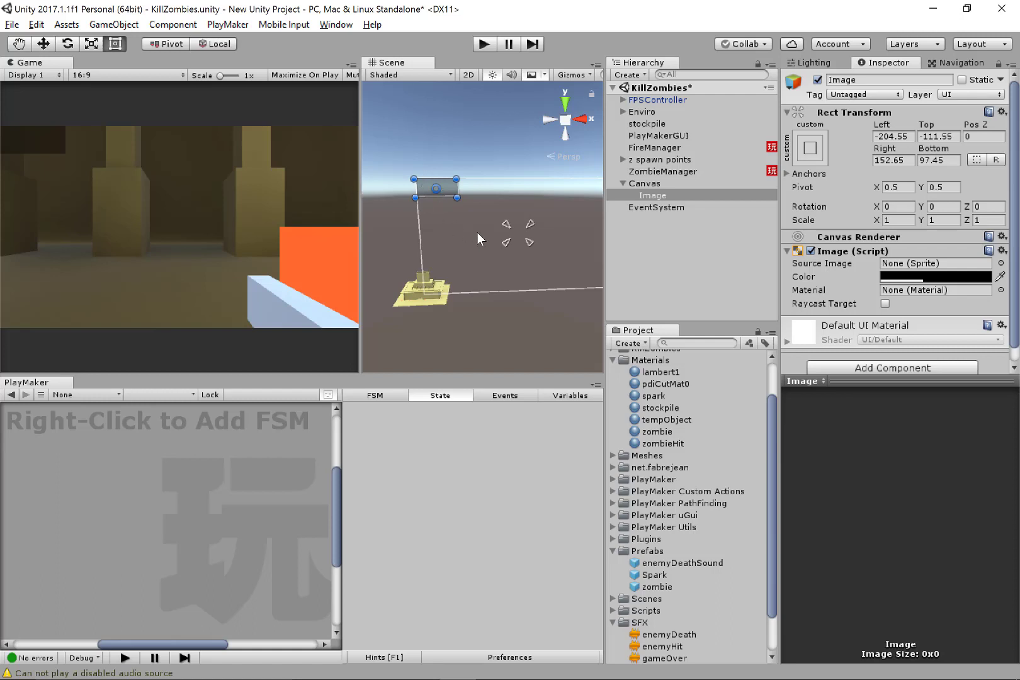
drag(507, 231, 403, 167)
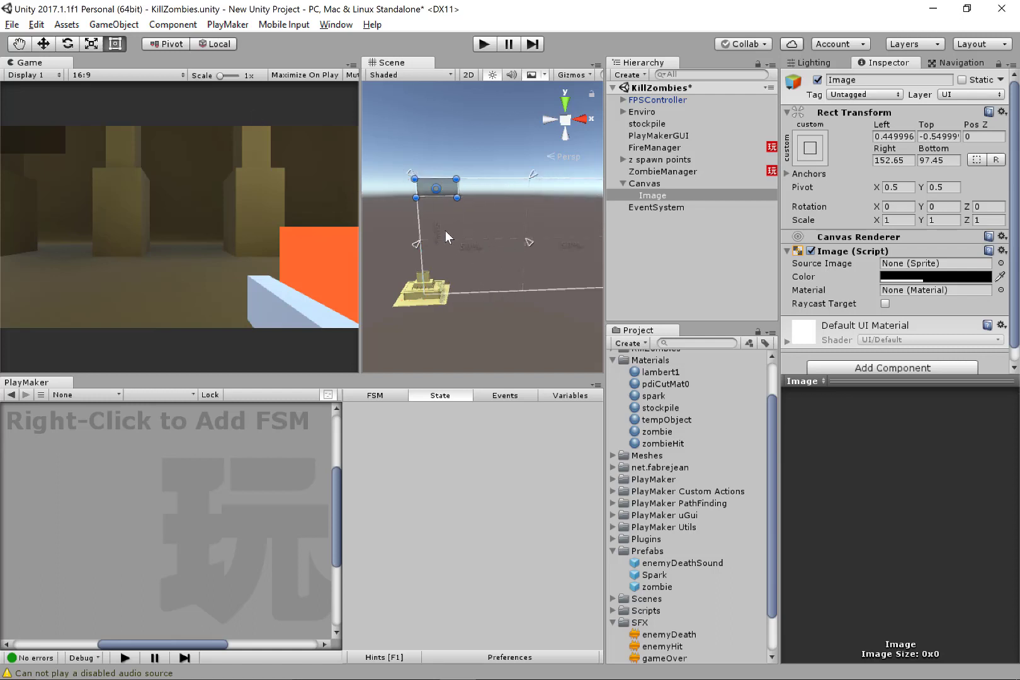
middle_drag(445, 230, 380, 201)
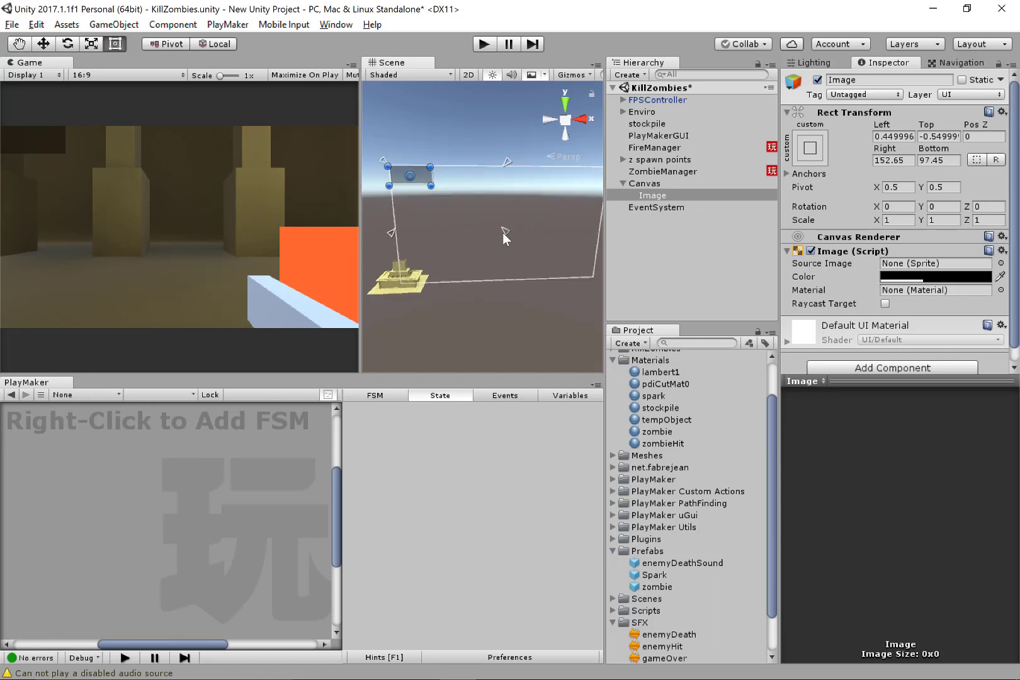
drag(503, 233, 391, 165)
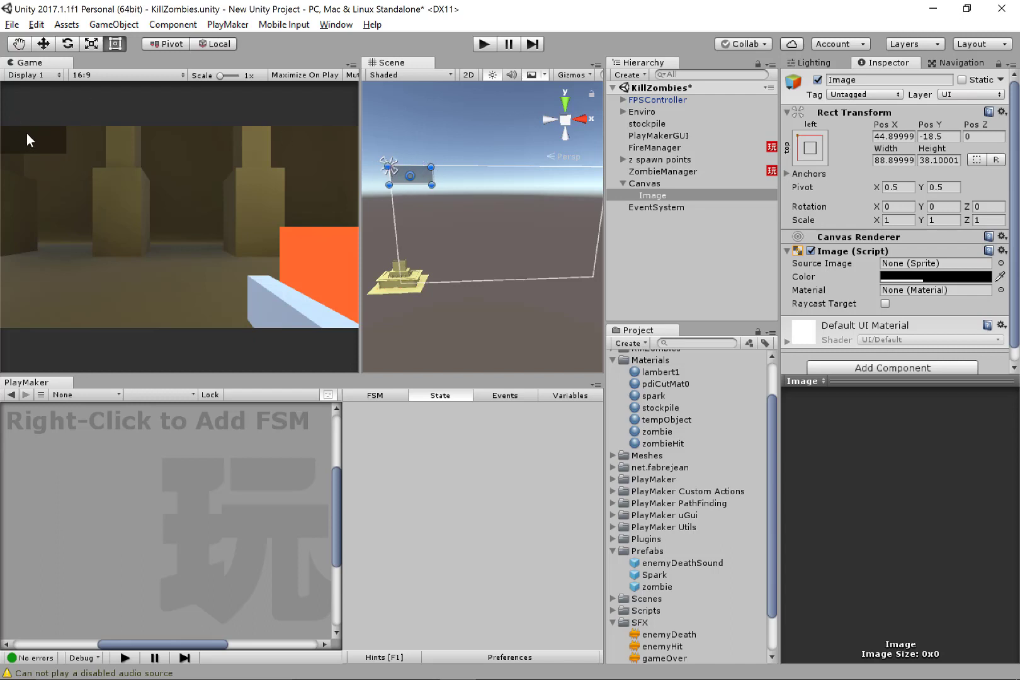
- Resize the Game view to check how the anchored image behaves at different screen sizes
click(667, 194)
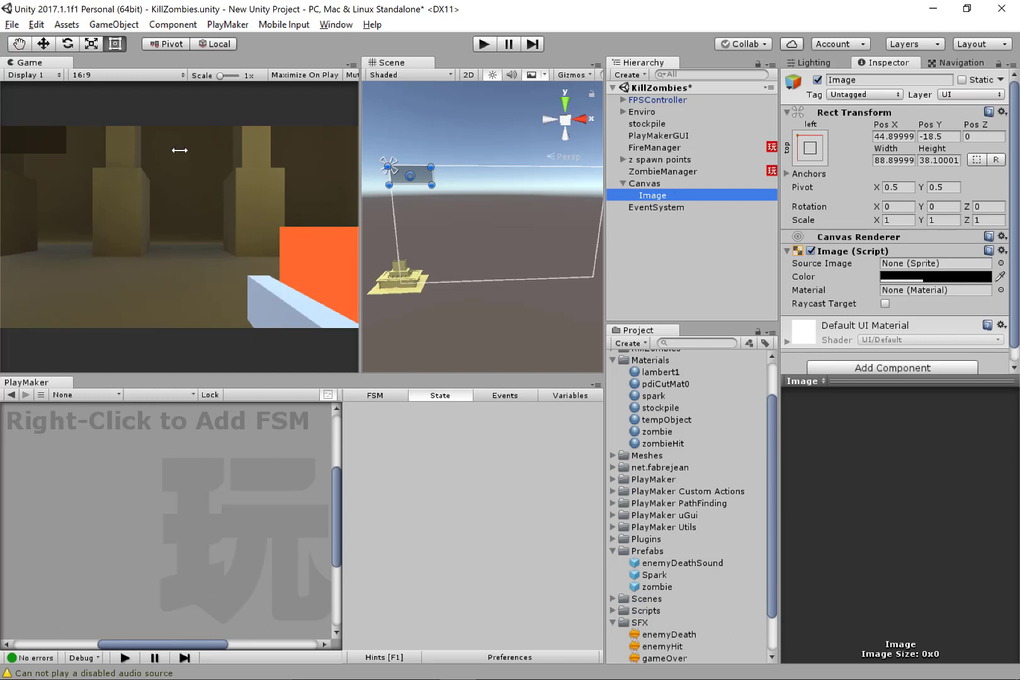
drag(360, 302, 284, 286)
mouse_move(374, 290)
mouse_down()
mouse_move(188, 299)
mouse_move(409, 311)
mouse_move(342, 309)
mouse_move(389, 309)
mouse_move(377, 310)
mouse_up()
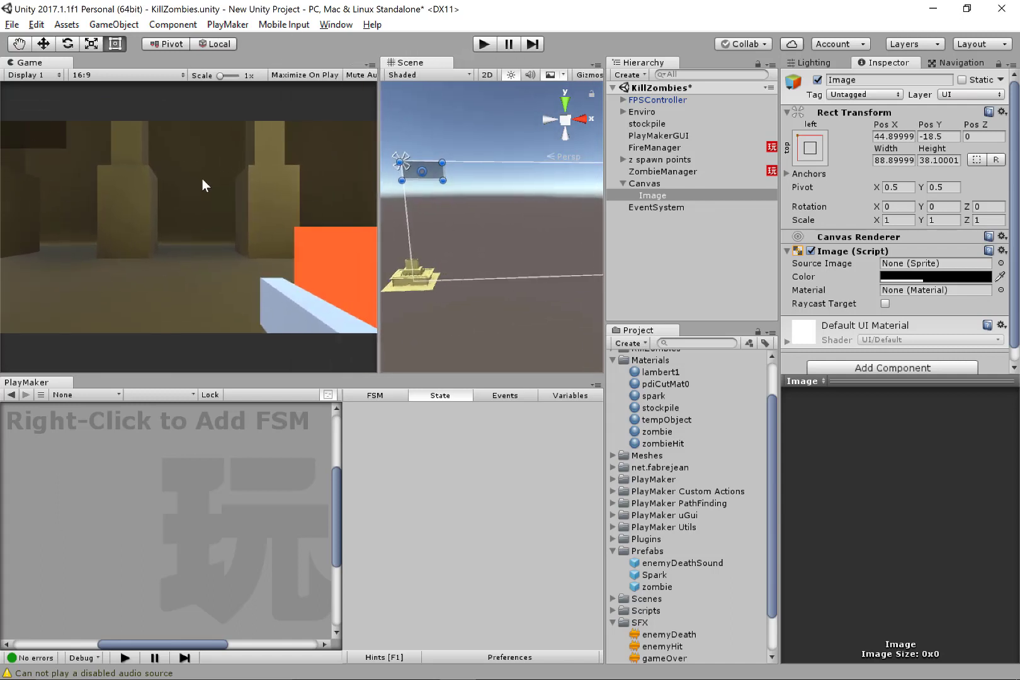
- Set the Canvas Scaler's UI Scale Mode to Scale With Screen Size and test it by resizing the Game view
click(658, 182)
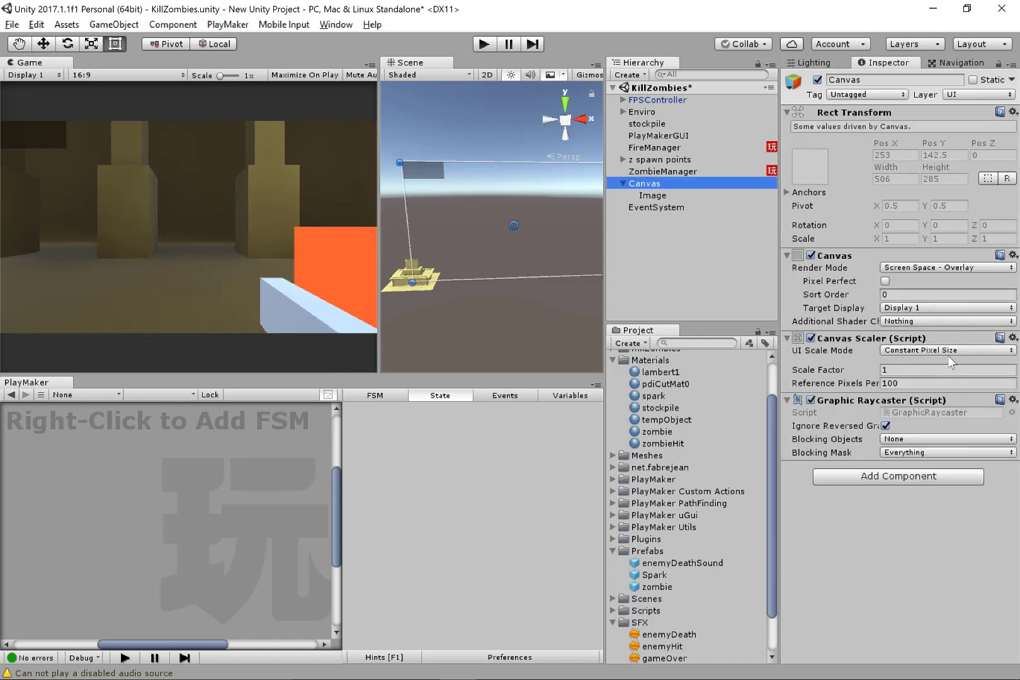
click(956, 351)
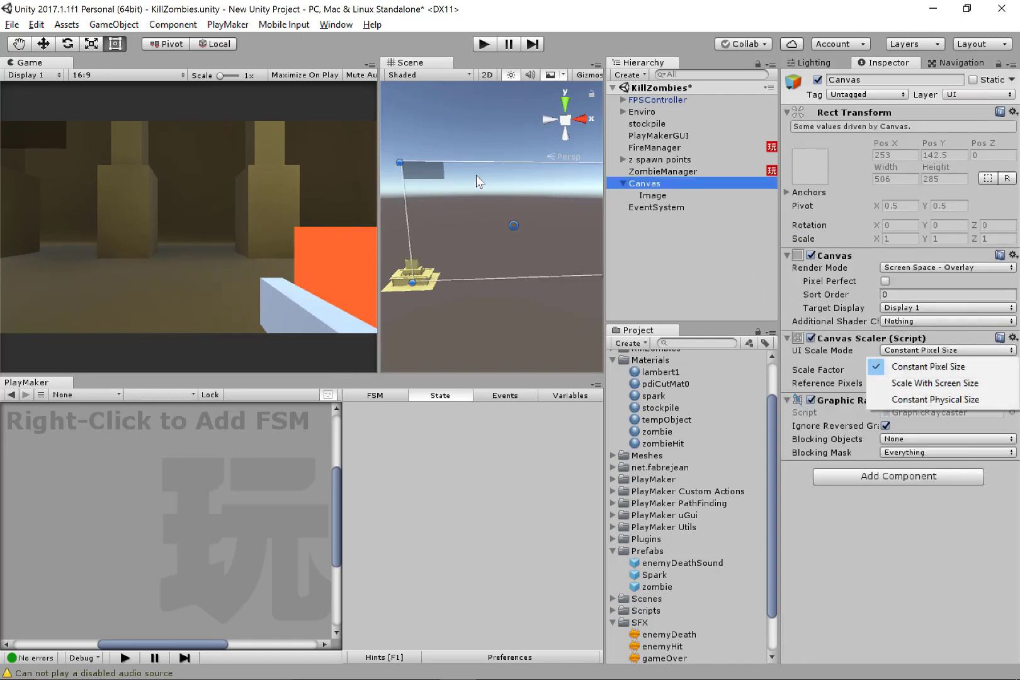
click(934, 384)
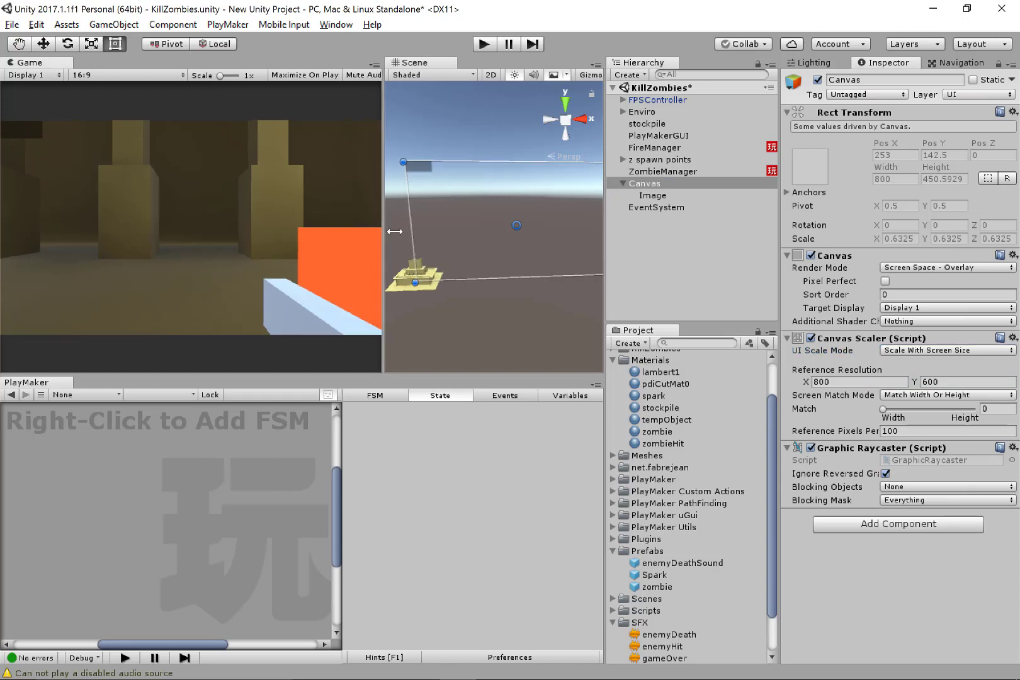
drag(381, 228, 187, 134)
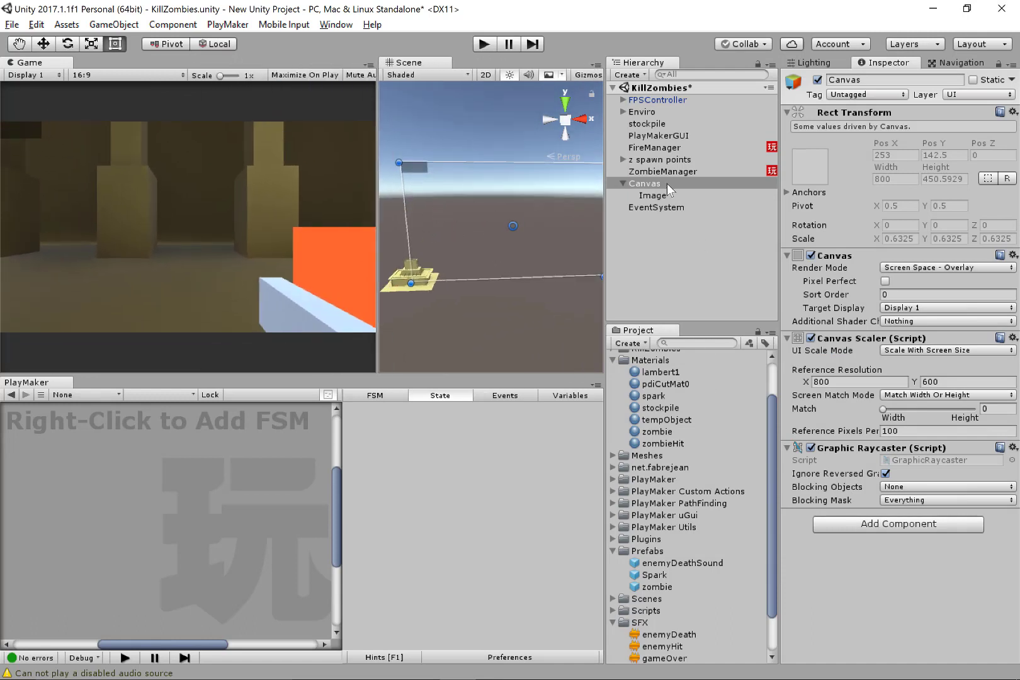
- Enlarge the image to about 121 wide and 58 high, and narrow the Game view to widen the Scene view
click(652, 195)
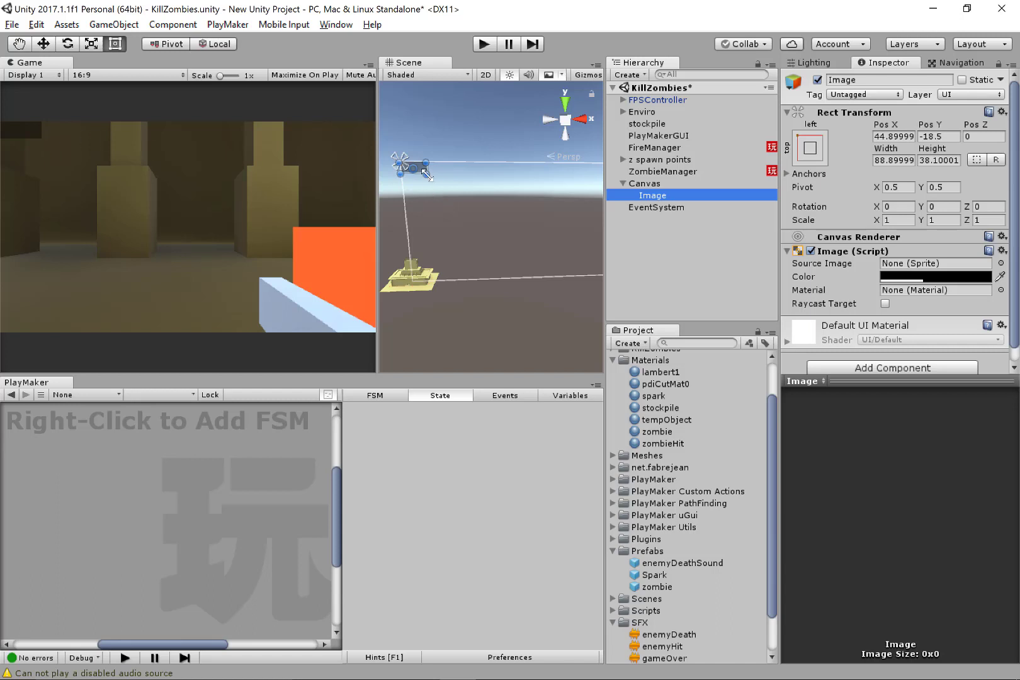
mouse_move(430, 175)
mouse_down()
mouse_move(467, 187)
mouse_move(435, 180)
mouse_up()
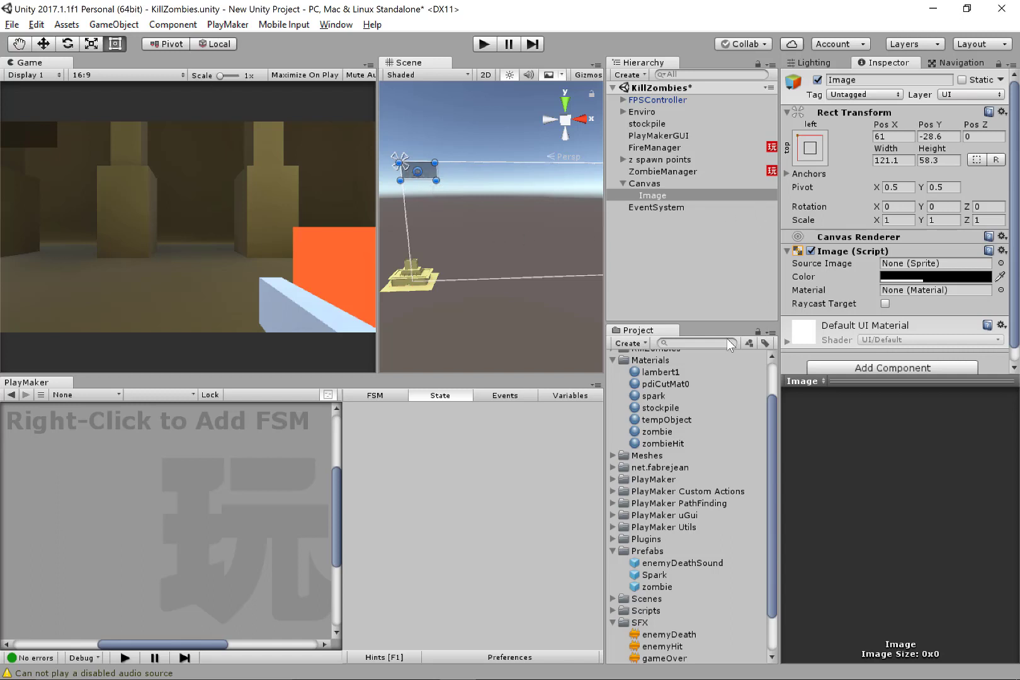
drag(380, 262, 272, 278)
- Rename the Image object under the Canvas as windowBack
click(652, 196)
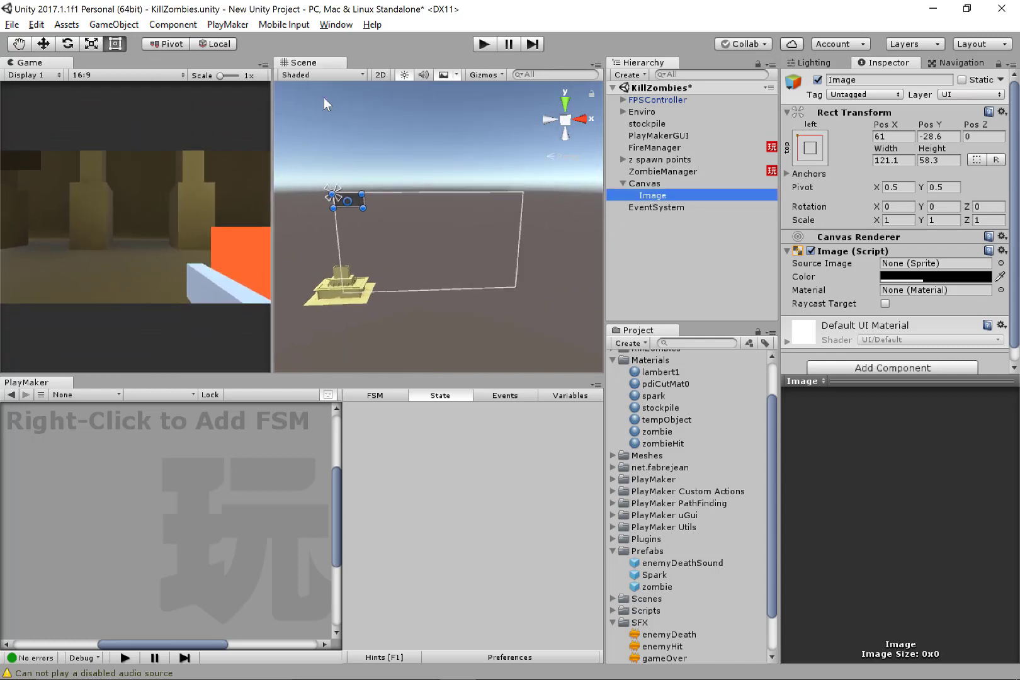
click(671, 196)
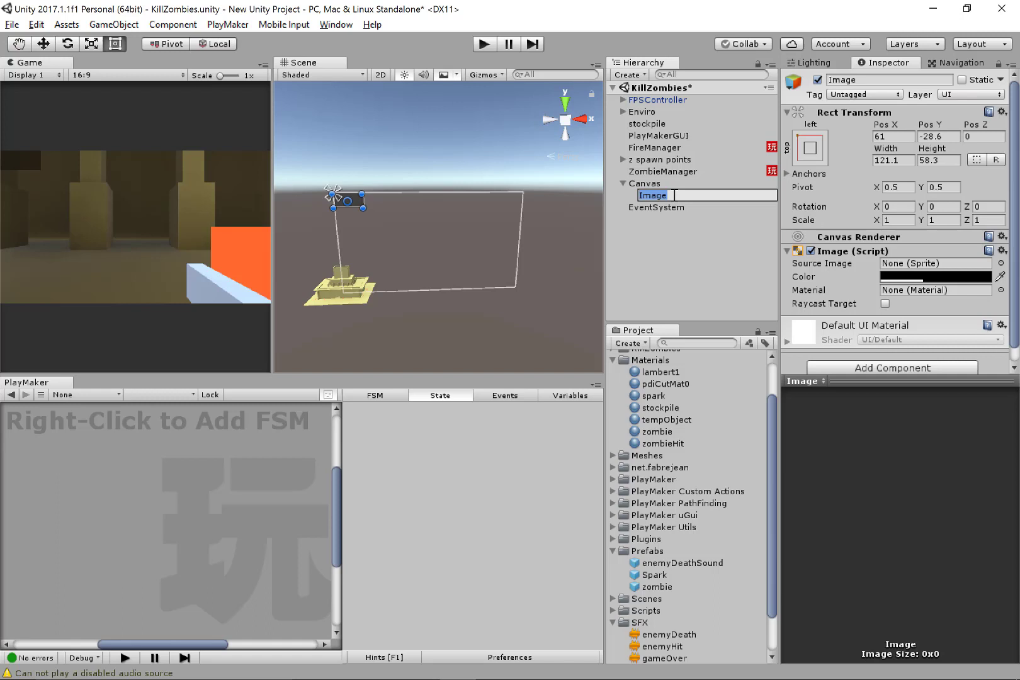
text(windowBack)
key(Return)
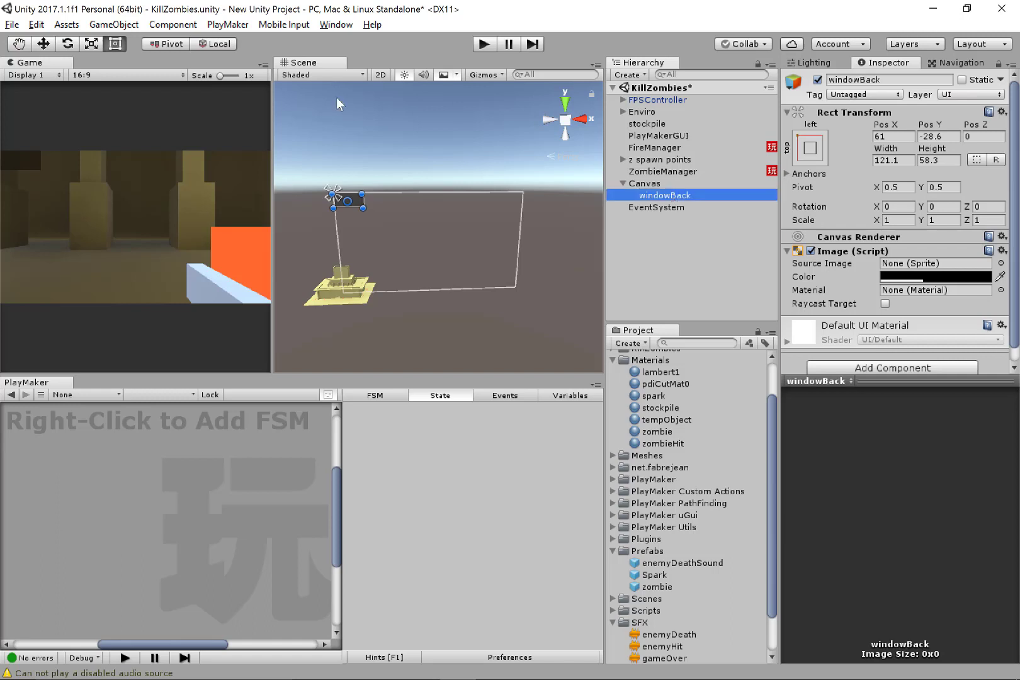
- Add a UI Text element as a child of windowBack
right_click(674, 196)
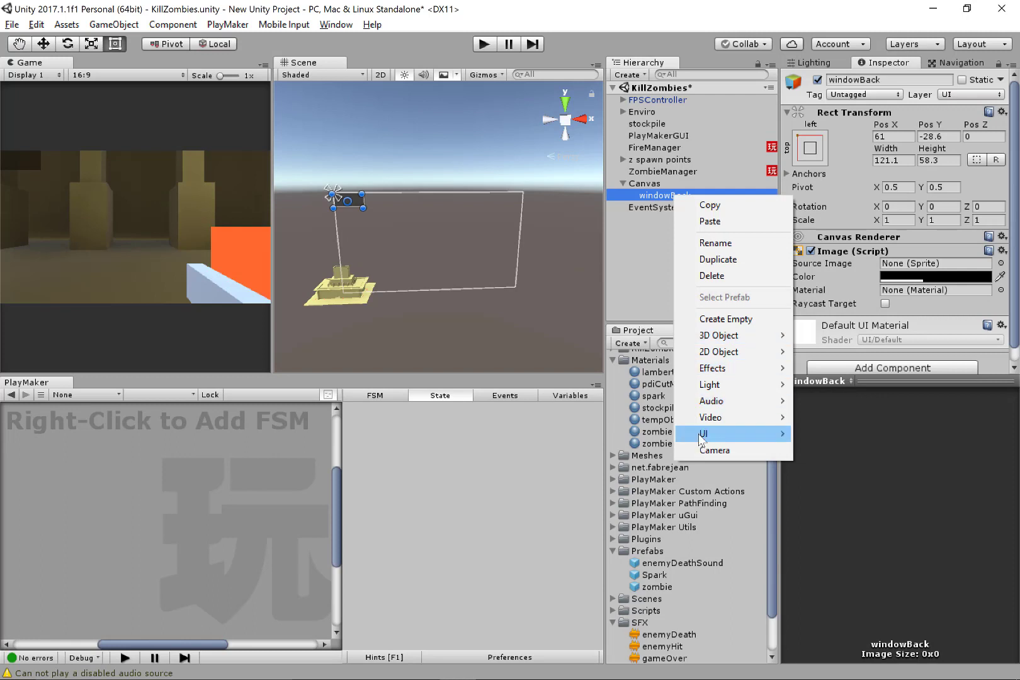
mouse_move(706, 434)
click(590, 433)
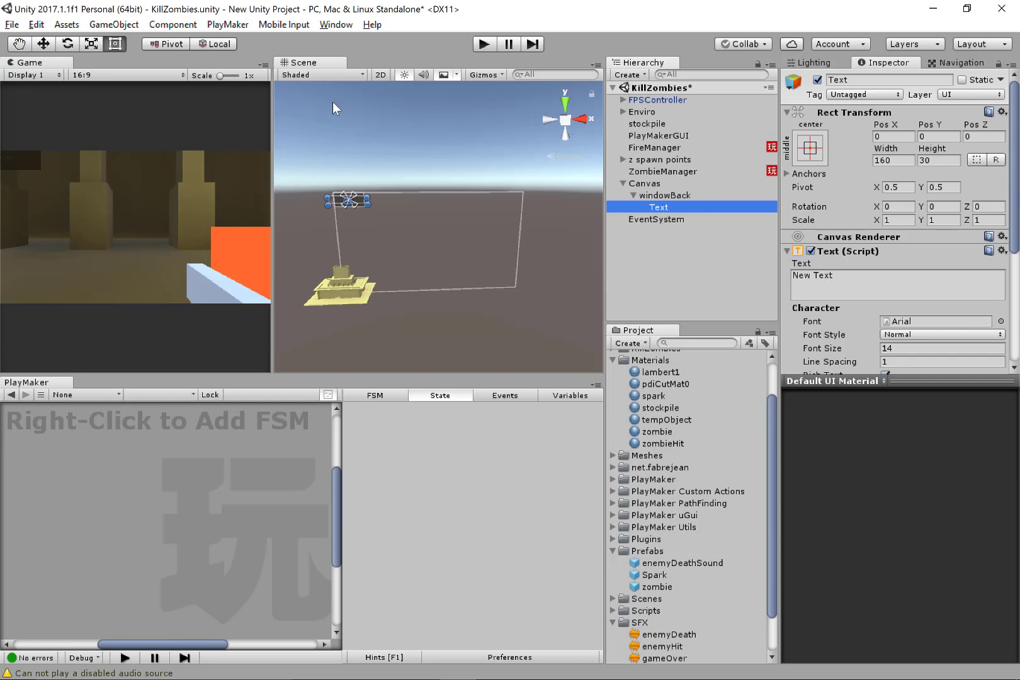
- Rename the new Text object under windowBack as healthText
click(673, 207)
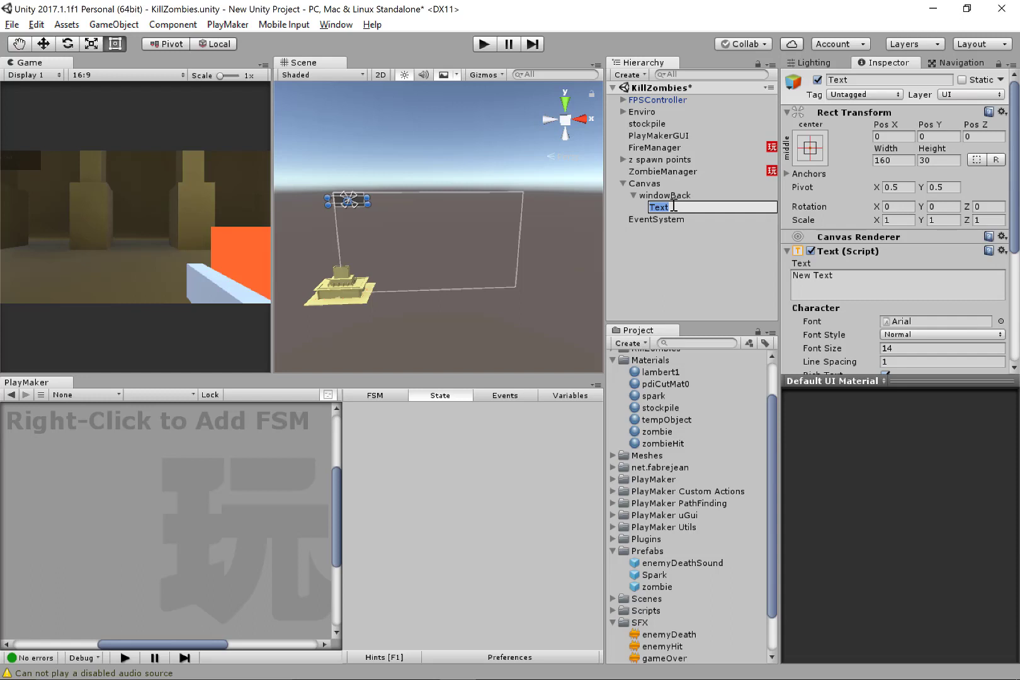
text(Healt)
key(BackSpace)
key(BackSpace)
key(BackSpace)
key(BackSpace)
key(BackSpace)
text(healthTEx)
key(BackSpace)
key(BackSpace)
text(ext)
key(Return)
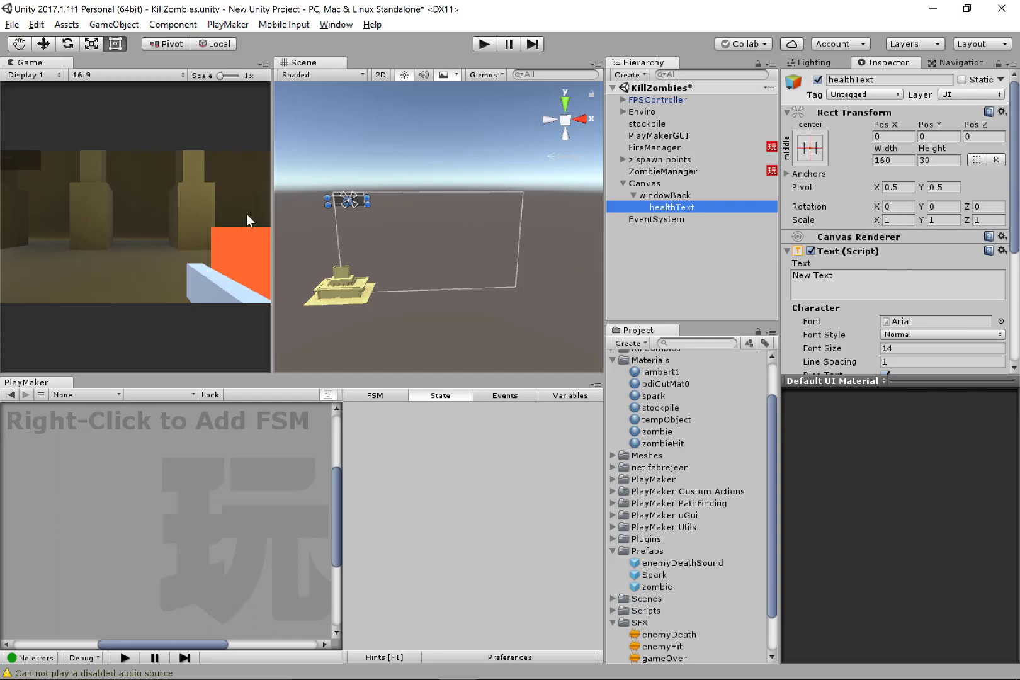
- Widen the Game view slightly and set healthText's displayed text to 100
drag(270, 210, 303, 210)
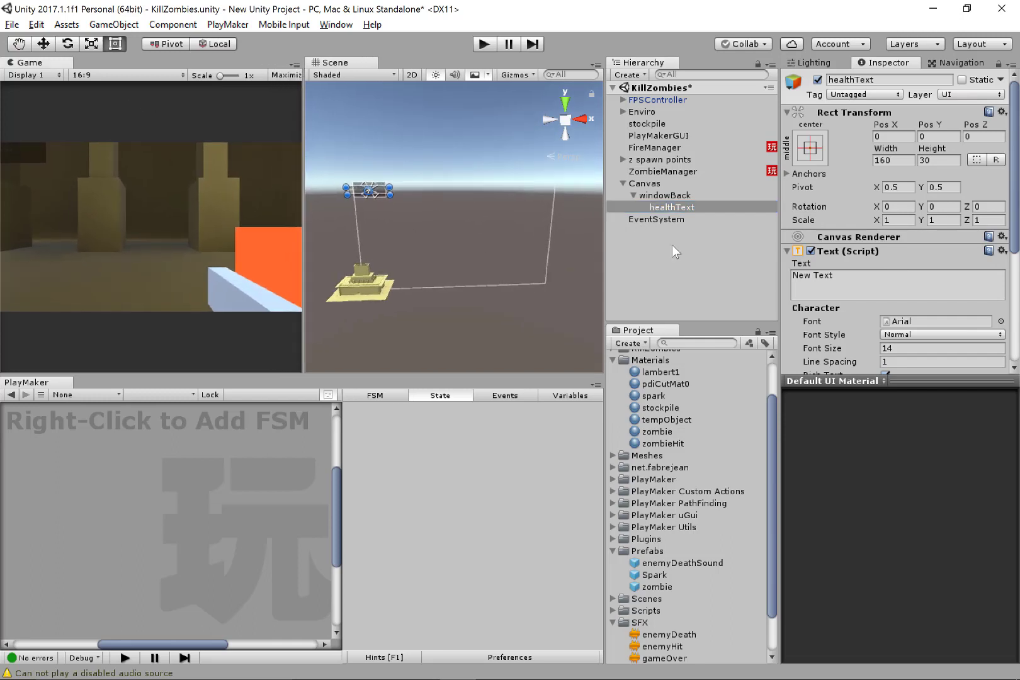
click(799, 277)
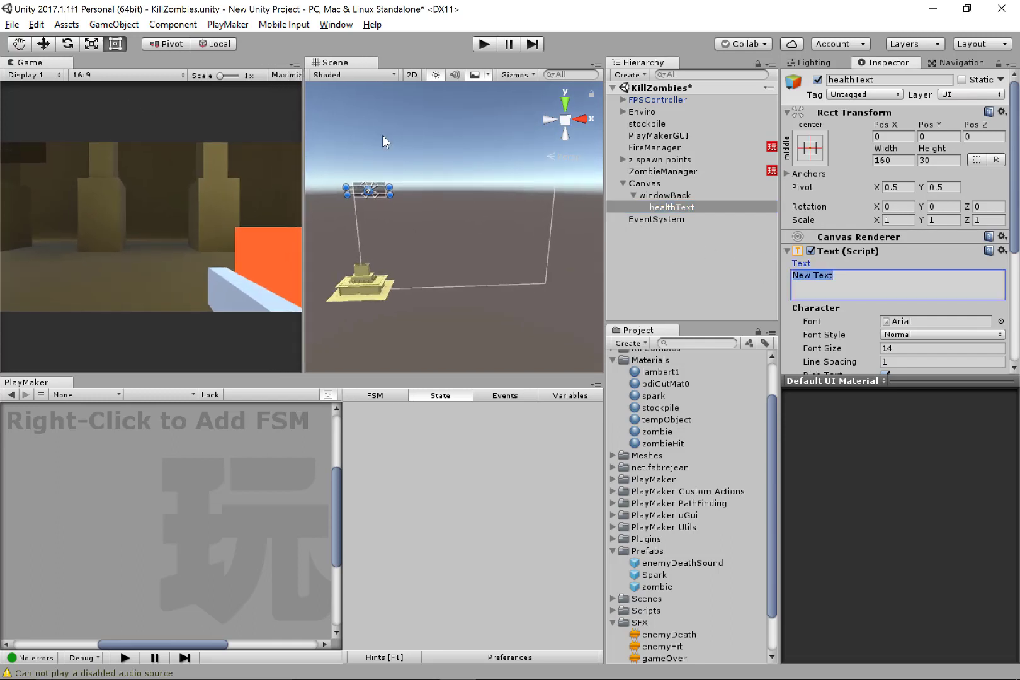
text(100)
- Center healthText's alignment both horizontally and vertically, and set its color to white (FFFFFFFF)
scroll(867, 277, down, 5)
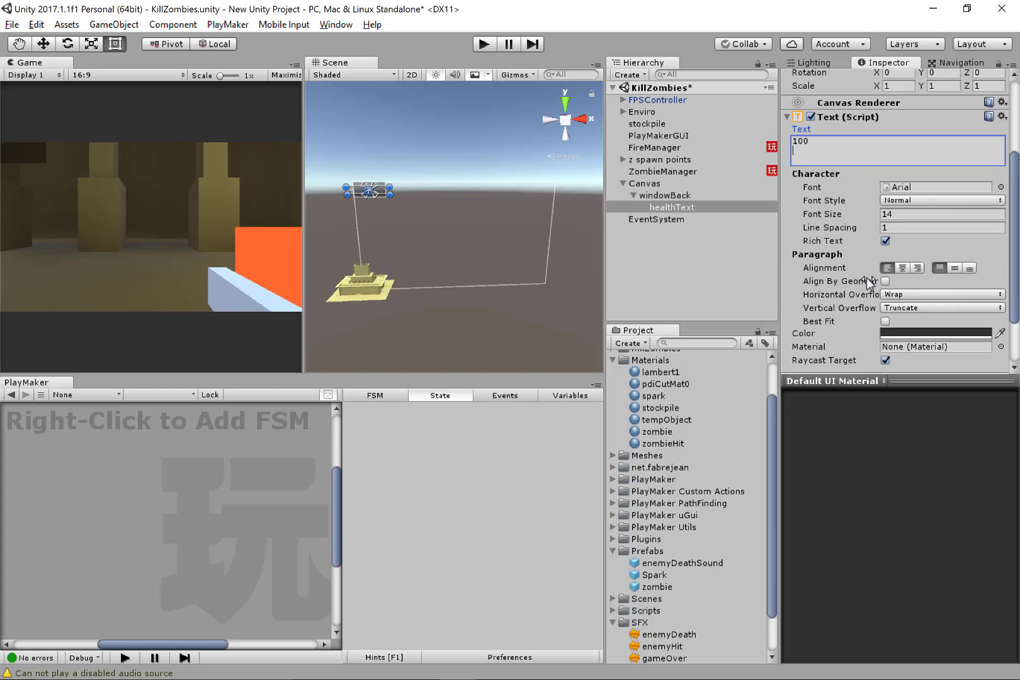
scroll(867, 277, down, 2)
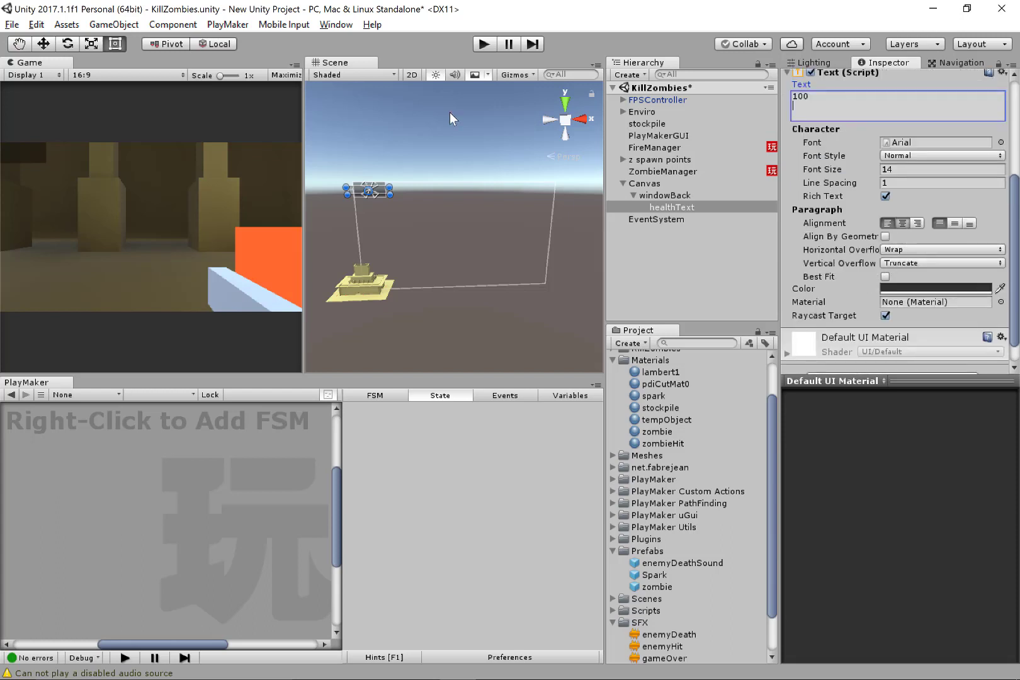
click(955, 223)
click(923, 291)
click(653, 236)
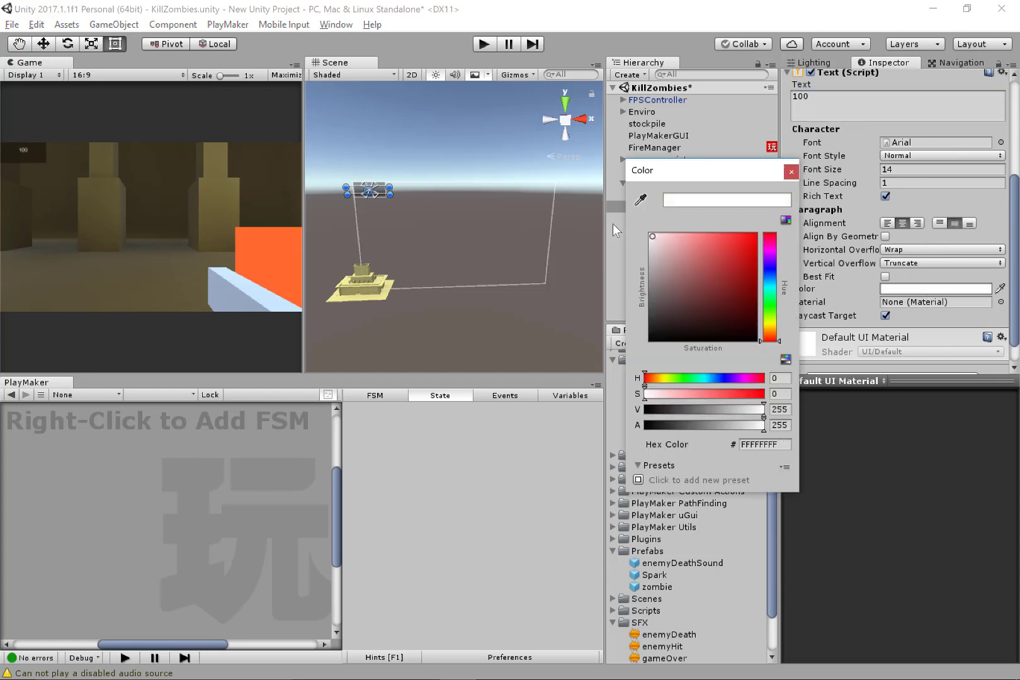
click(791, 173)
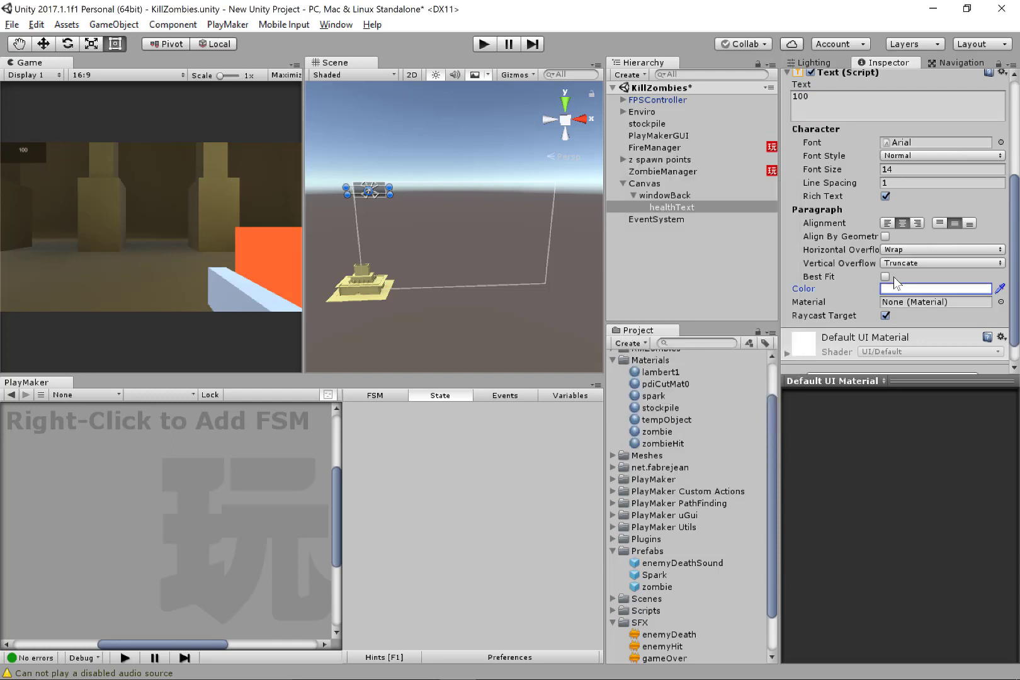
- Resize healthText's rectangle in the Scene view so its corners match those of the windowBack panel
scroll(366, 207, up, 5)
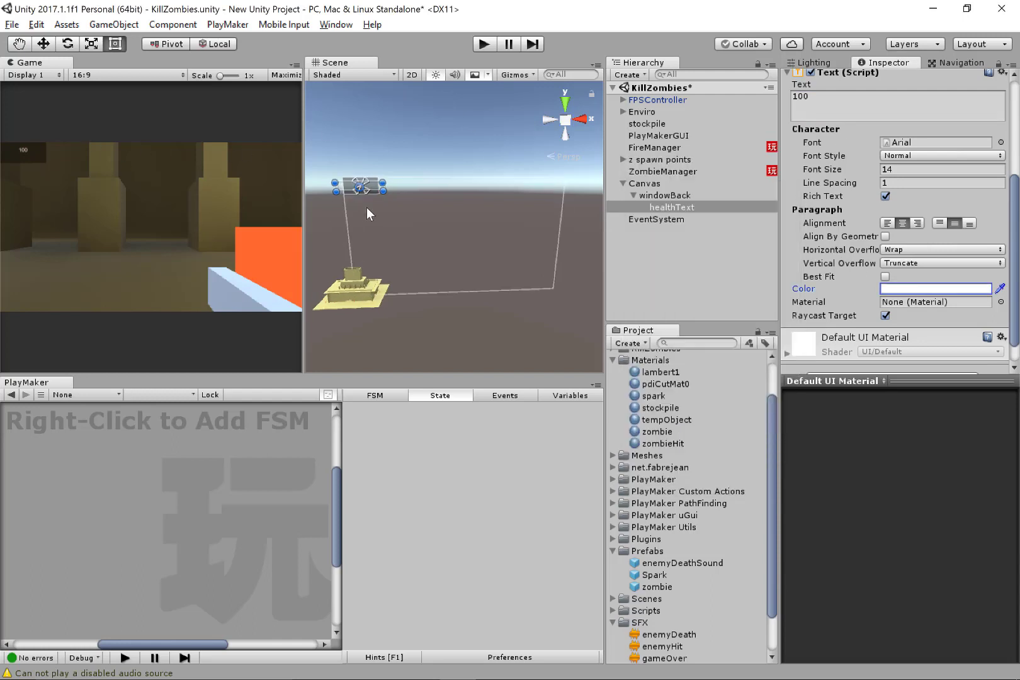
scroll(447, 239, up, 2)
middle_drag(464, 248, 495, 260)
drag(492, 205, 480, 219)
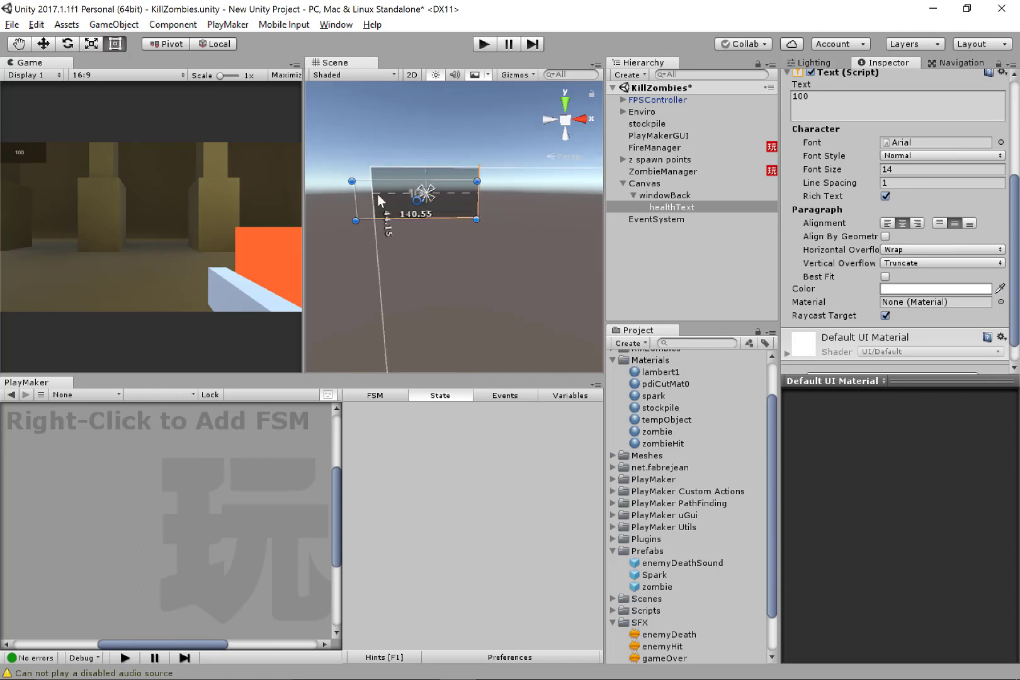
drag(352, 181, 370, 167)
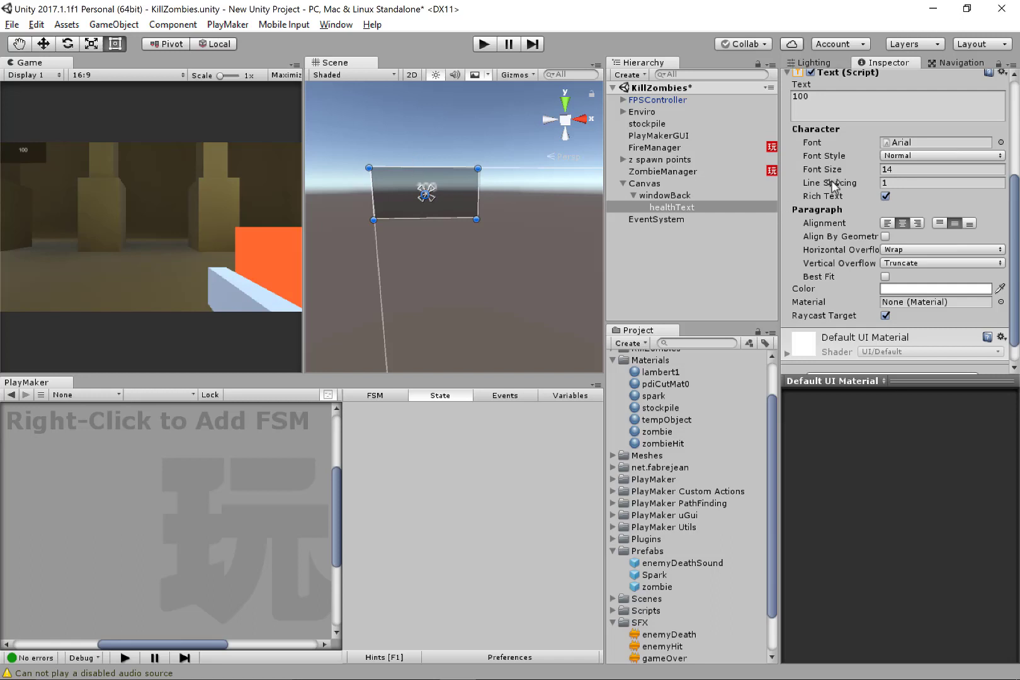
- Set healthText's font size to 44, turn off its Raycast Target, and resize the Game view to check the scaling
drag(822, 170, 851, 173)
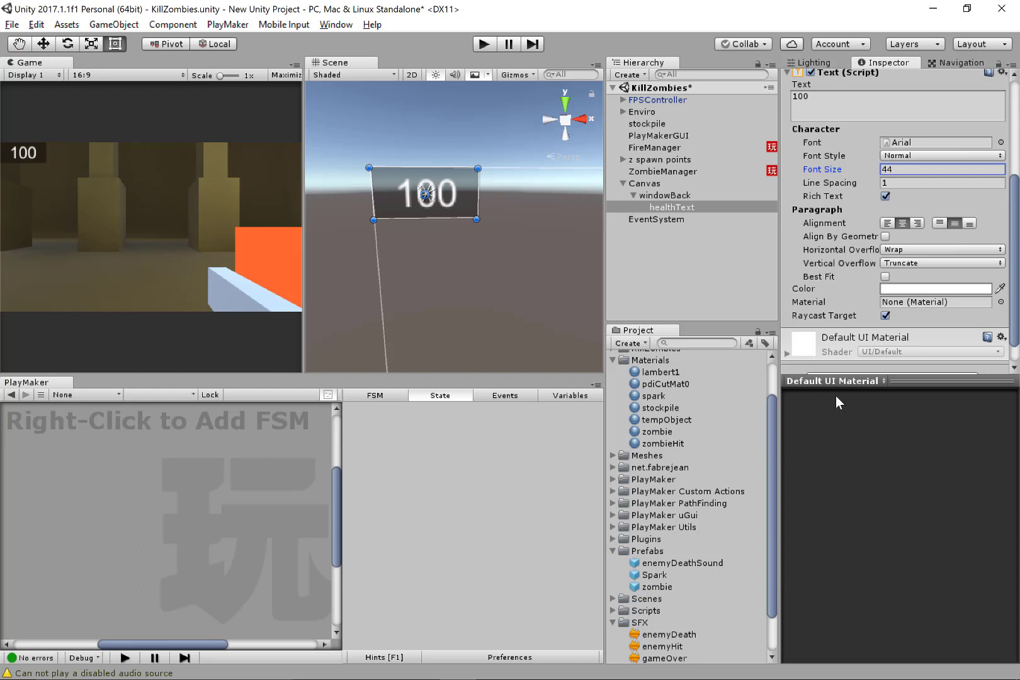
click(885, 316)
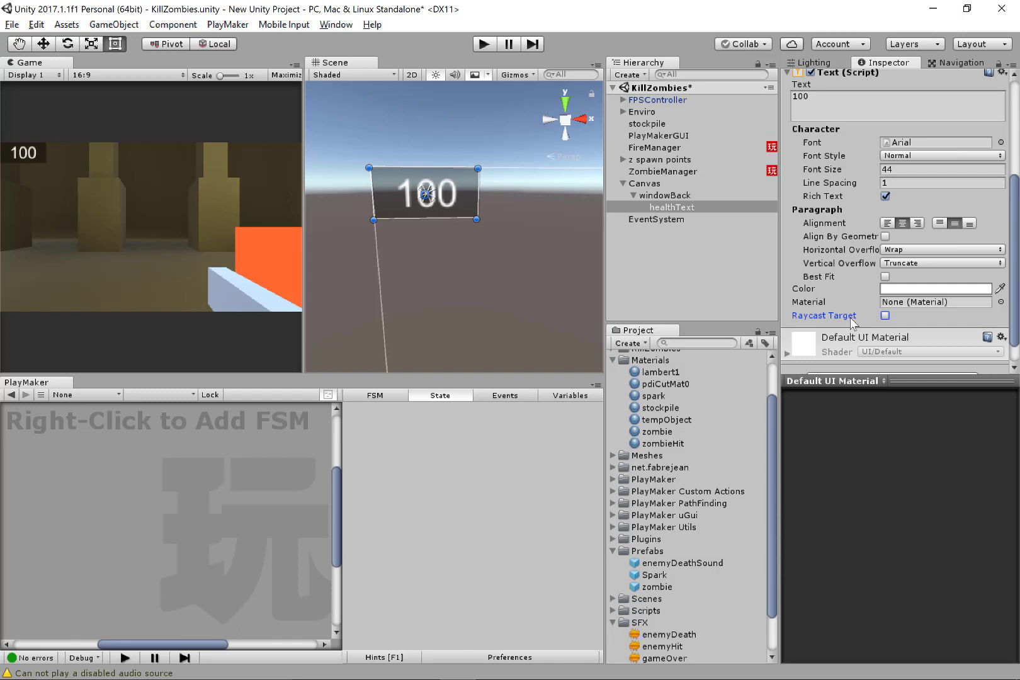
scroll(837, 252, up, 3)
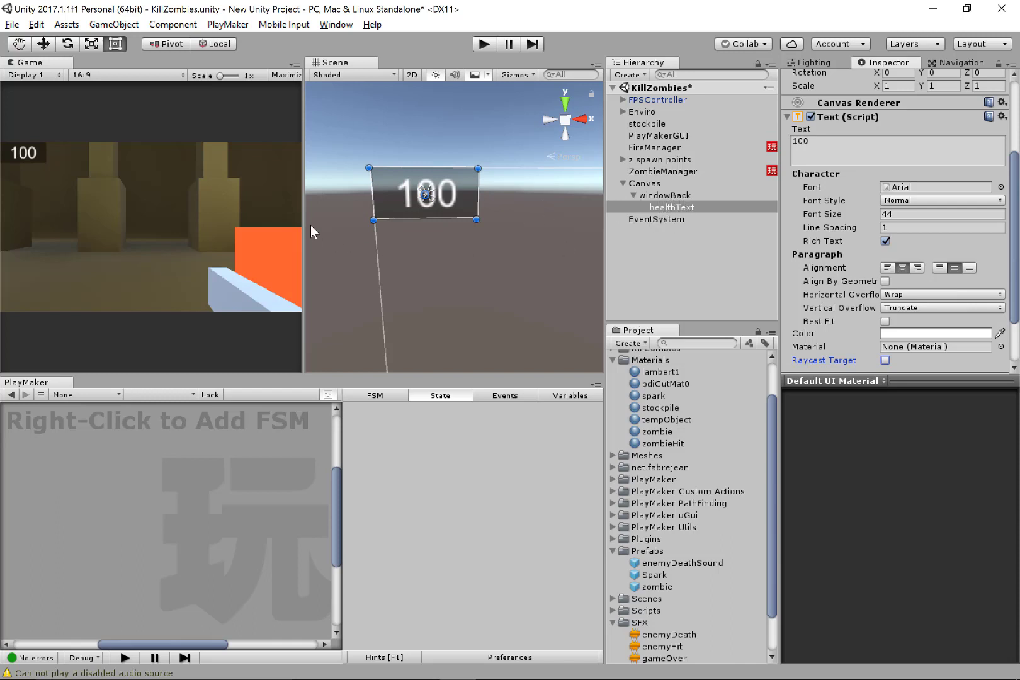
drag(301, 221, 300, 293)
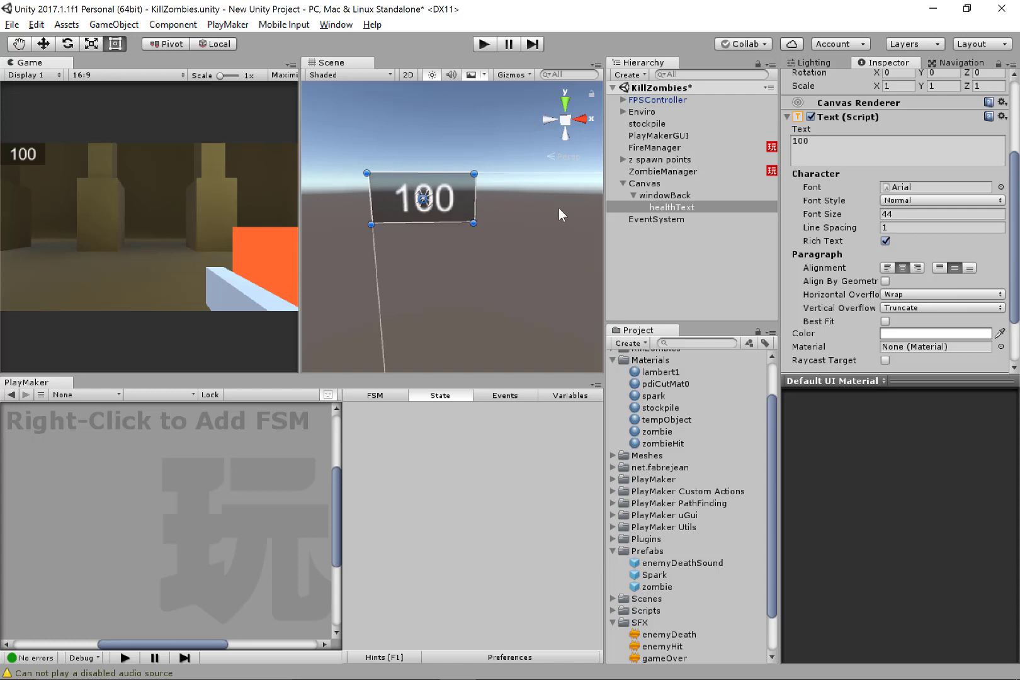
- Collapse the Prefabs folder and expand the GUI folder in the project assets to reach the icon images
click(677, 198)
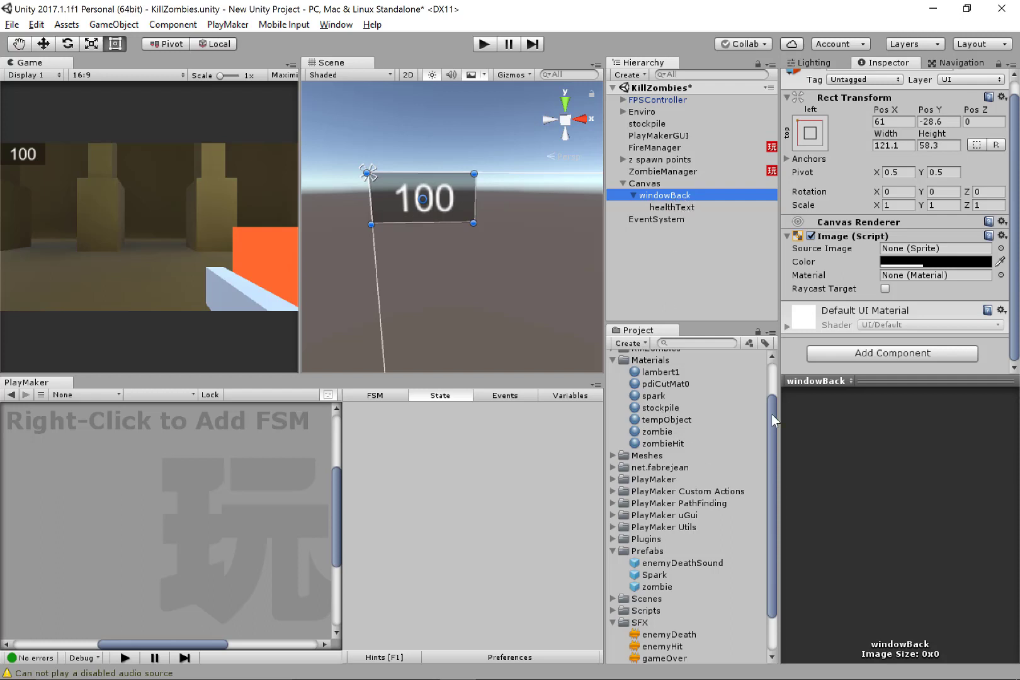
drag(771, 414, 775, 465)
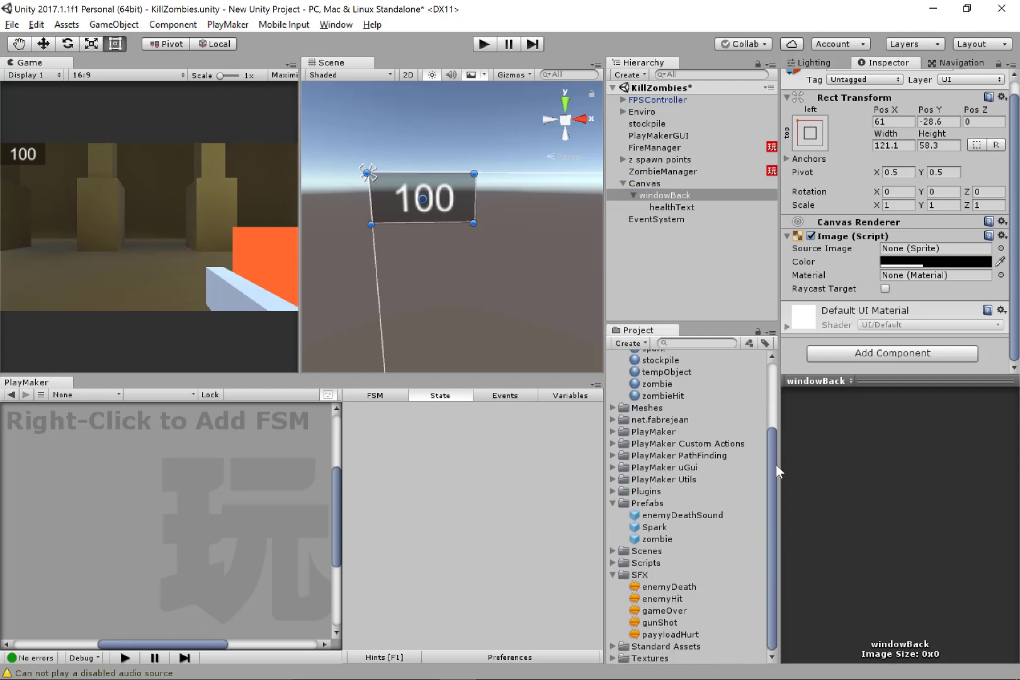
click(614, 503)
scroll(656, 527, up, 3)
click(612, 372)
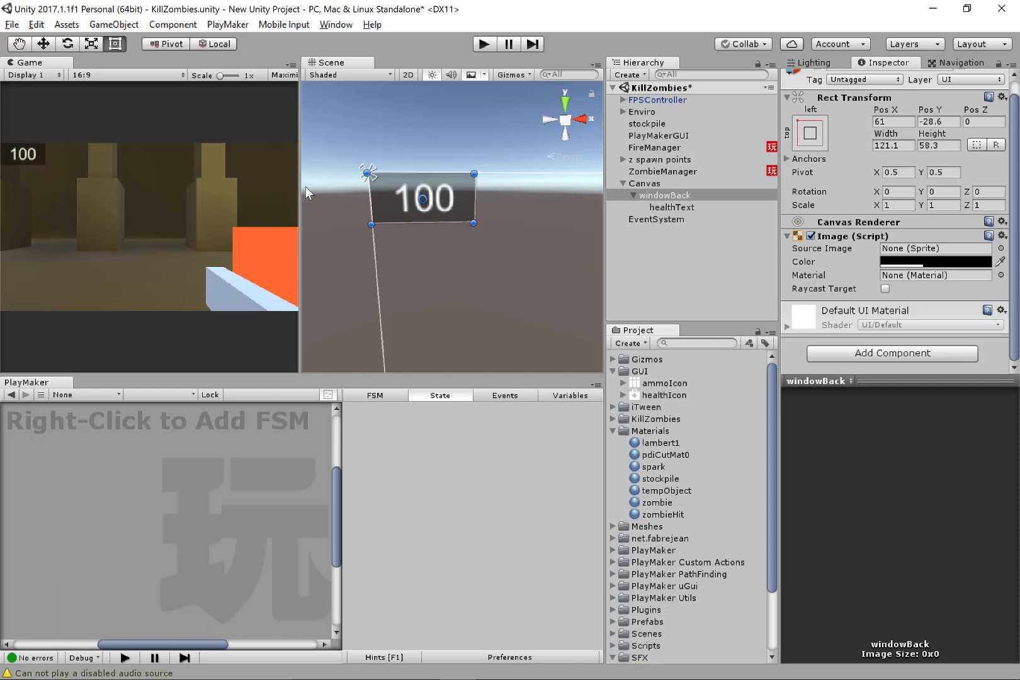
- Check the Texture Type in healthIcon's import settings
click(699, 397)
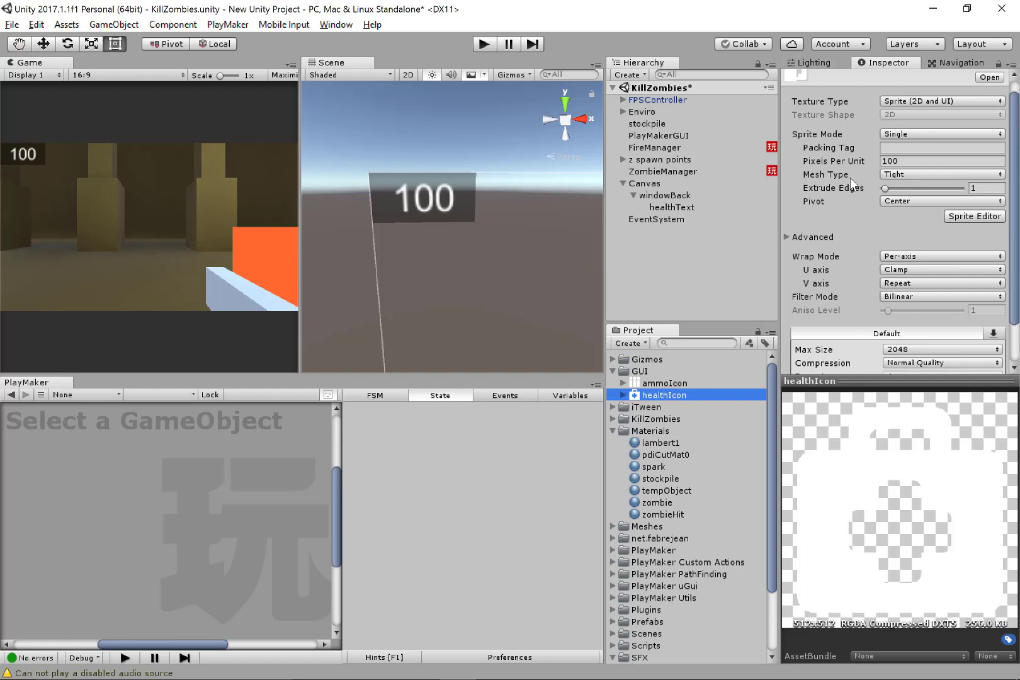
click(901, 100)
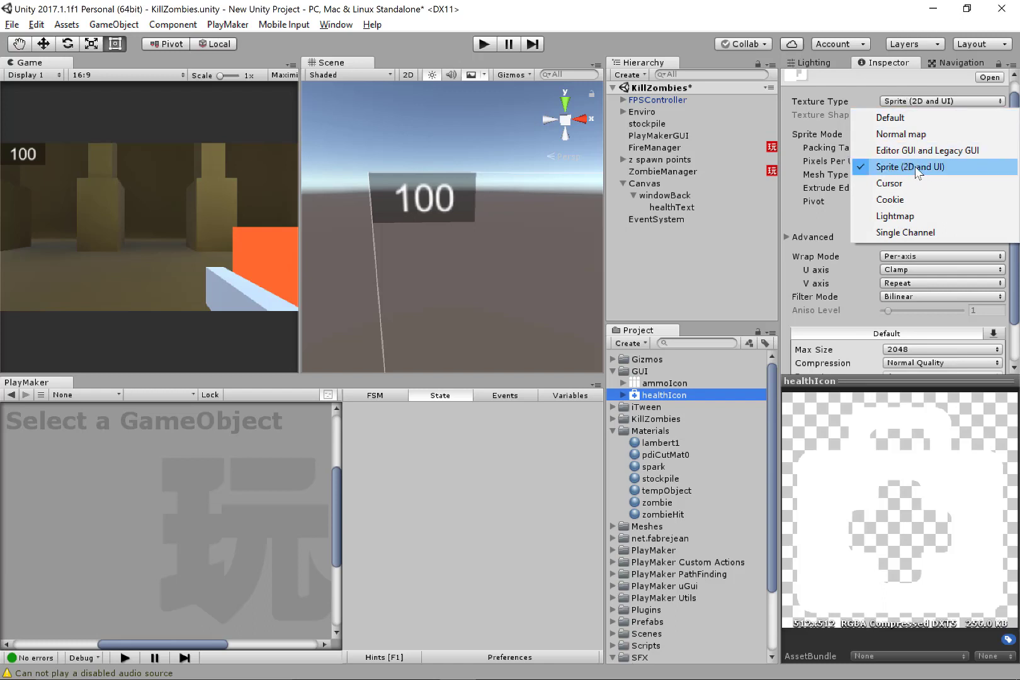
click(687, 383)
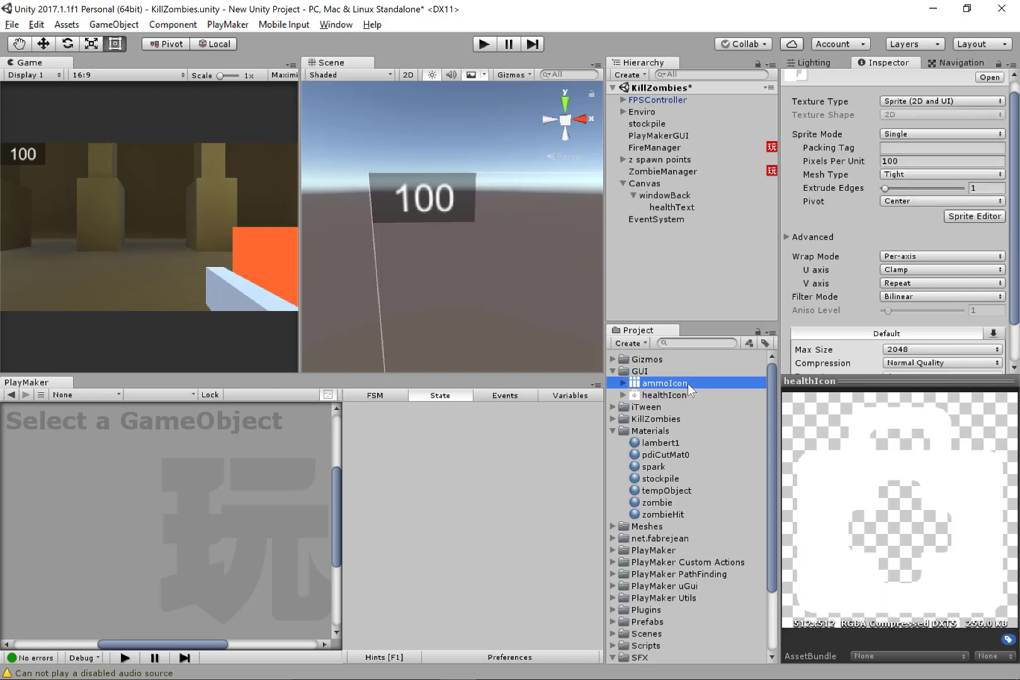
click(688, 395)
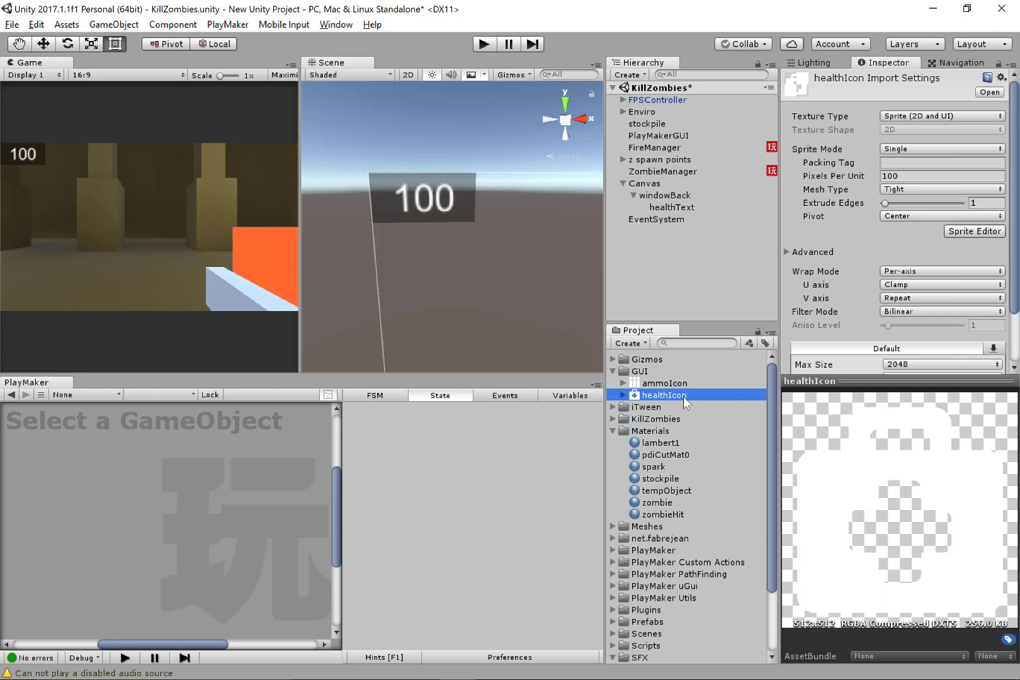
- Add a UI Image element as a child of windowBack
click(707, 206)
right_click(713, 197)
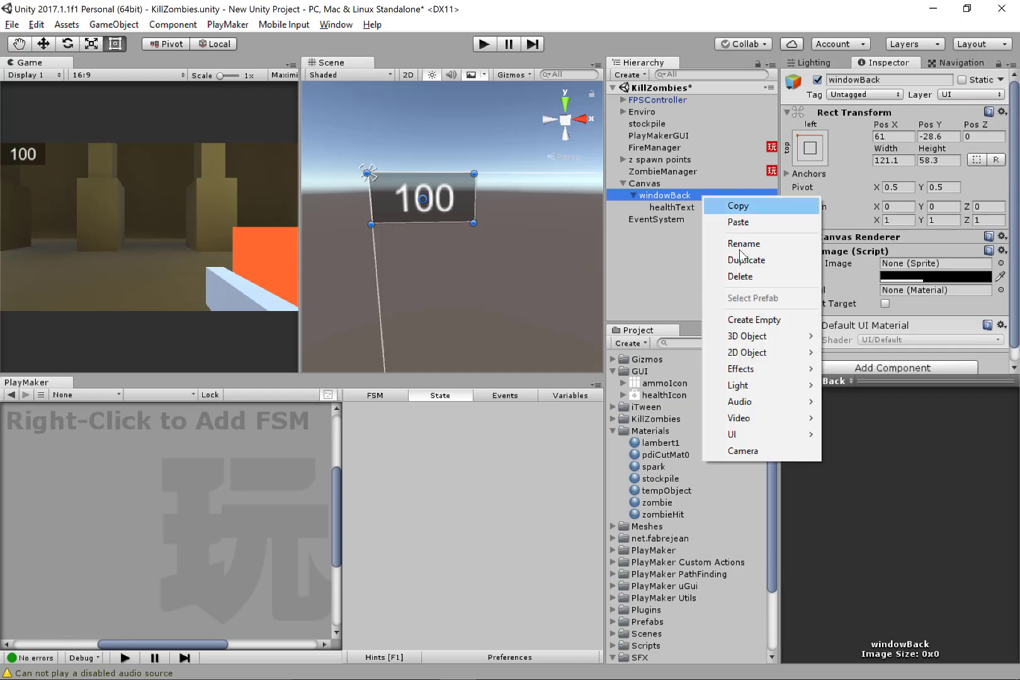
mouse_move(763, 340)
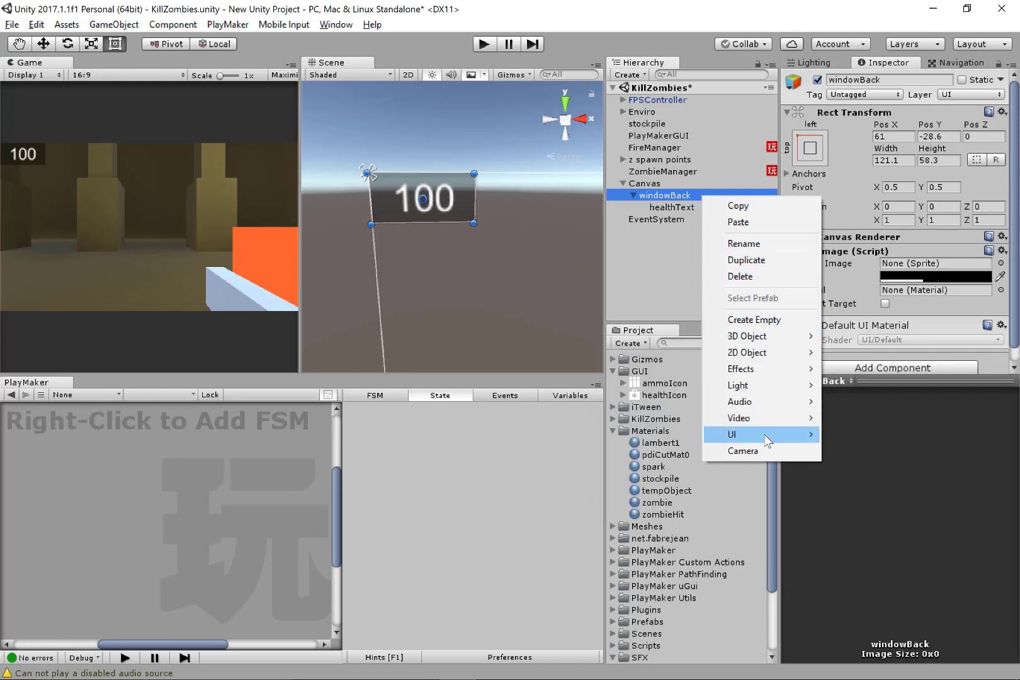
mouse_move(767, 436)
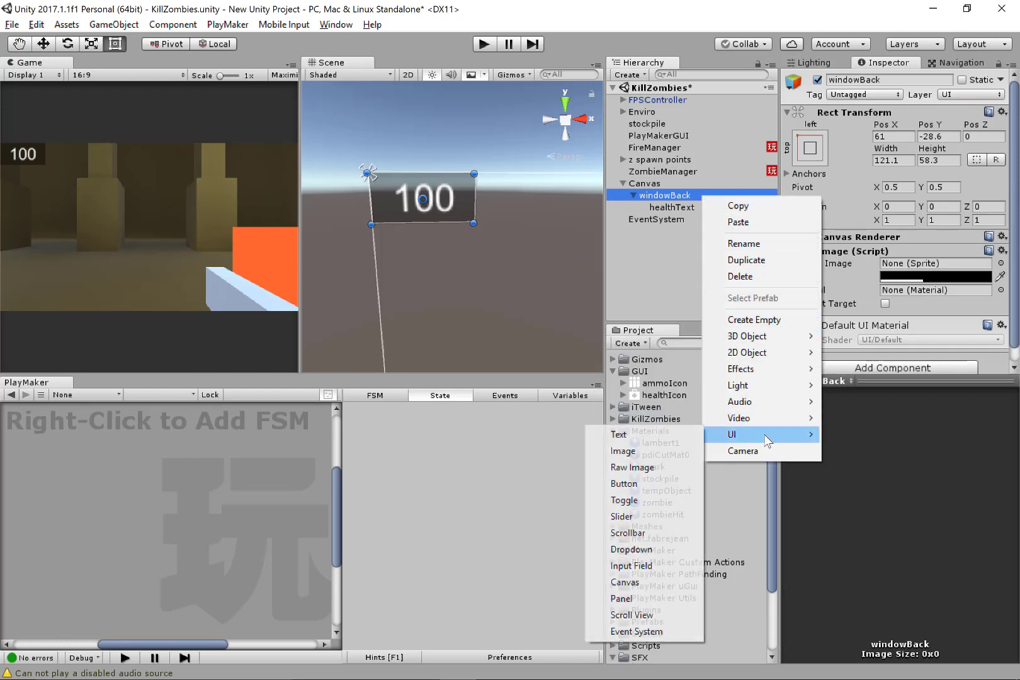
click(672, 452)
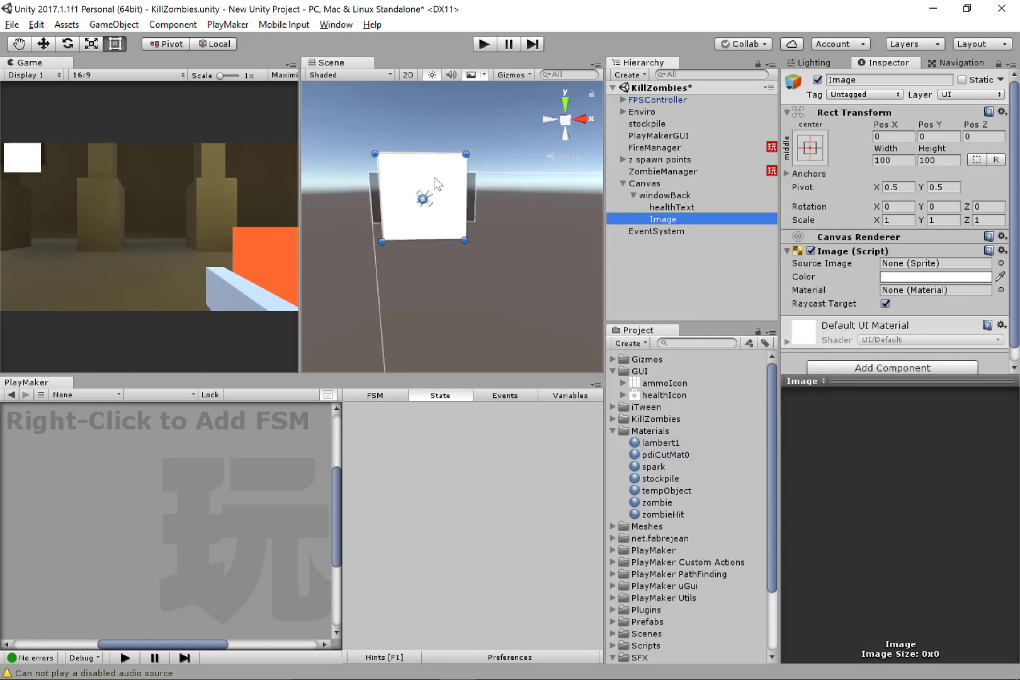
- Shift the new image to about X -10.5, Y -5 and assign healthIcon as its Source Image
mouse_move(449, 180)
mouse_down()
mouse_move(556, 175)
mouse_move(477, 170)
mouse_move(449, 186)
mouse_move(442, 179)
mouse_move(444, 187)
mouse_up()
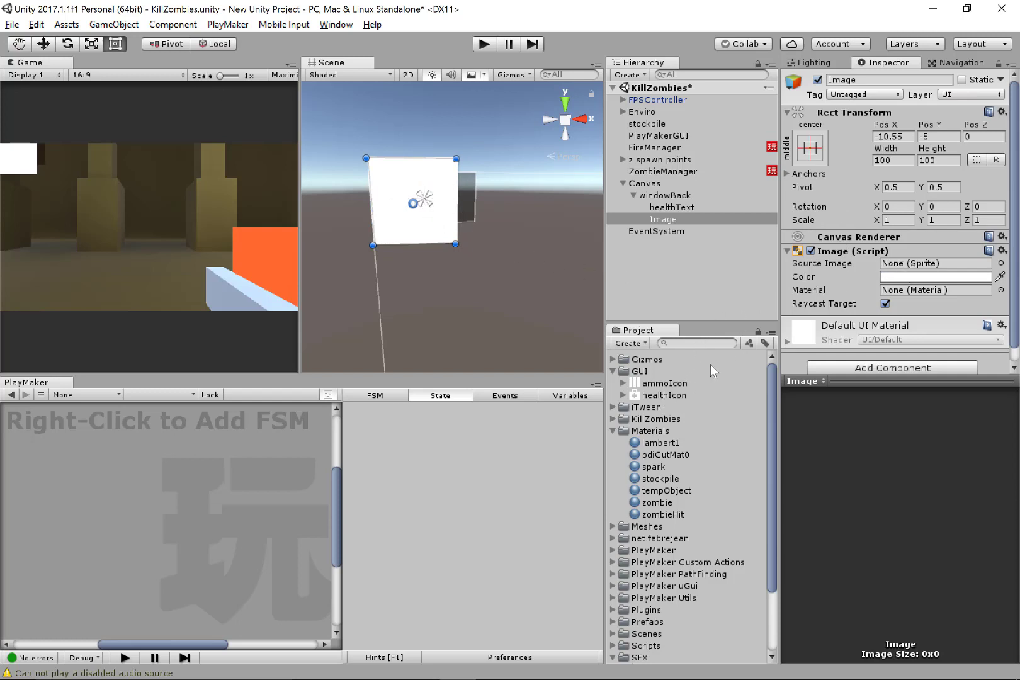
mouse_move(664, 395)
mouse_down()
mouse_move(886, 264)
mouse_move(909, 265)
mouse_move(454, 130)
mouse_up()
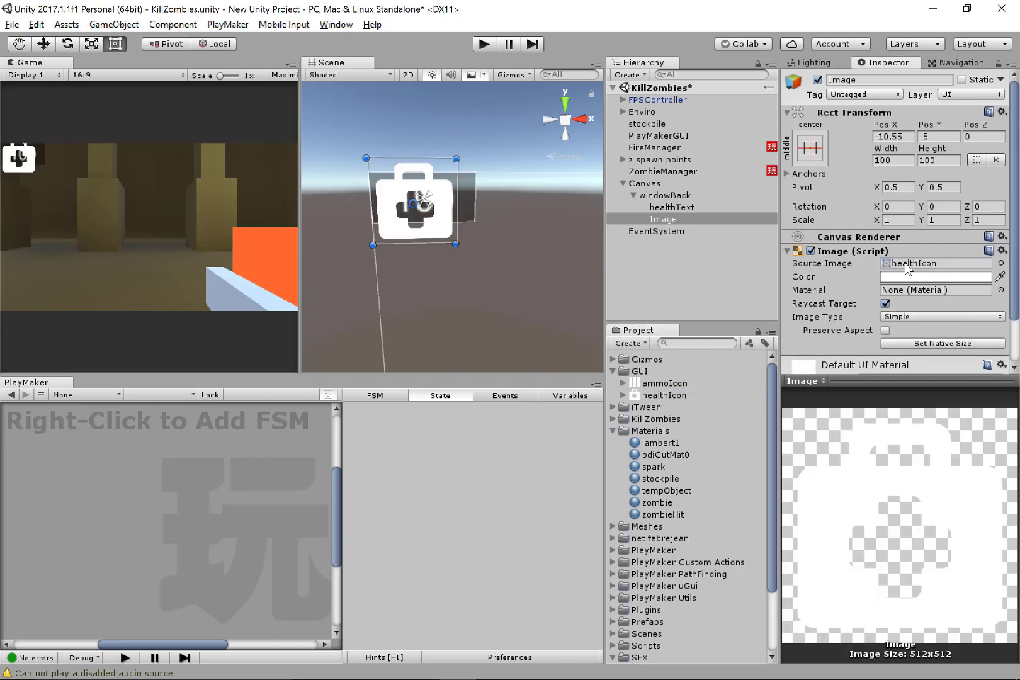
click(686, 395)
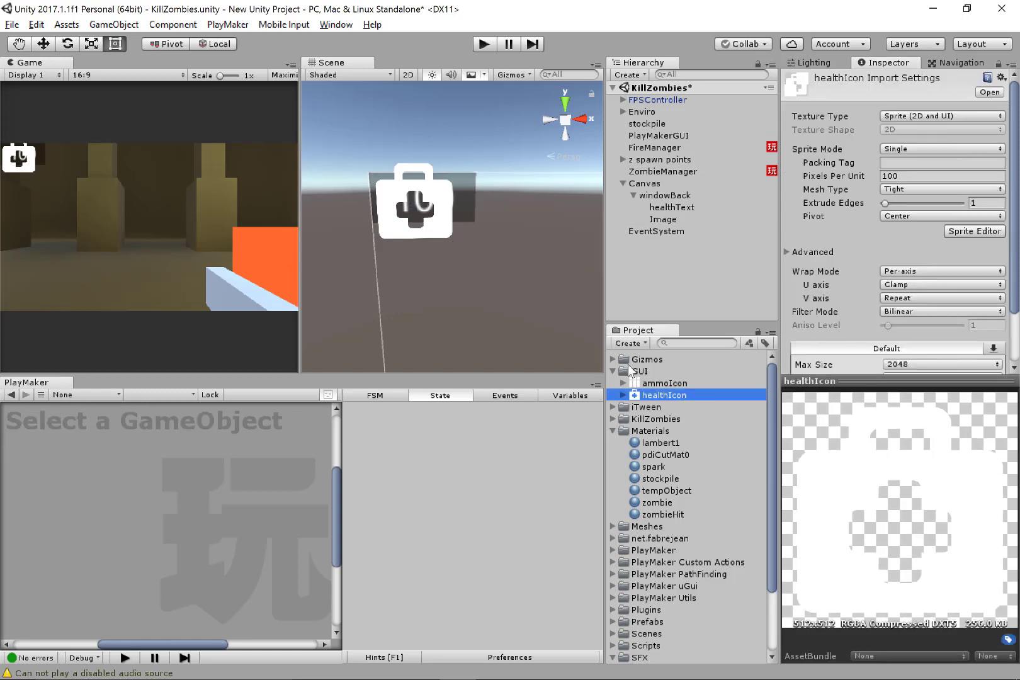
click(674, 212)
click(672, 219)
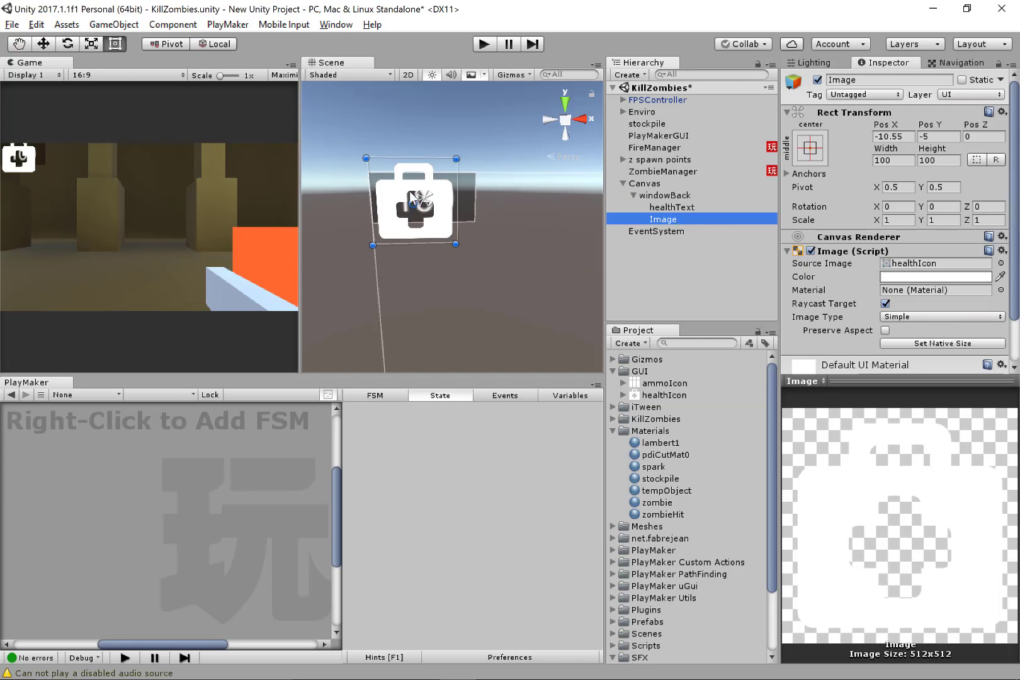
- Enable Preserve Aspect and turn off Raycast Target on the health icon image
scroll(807, 253, down, 2)
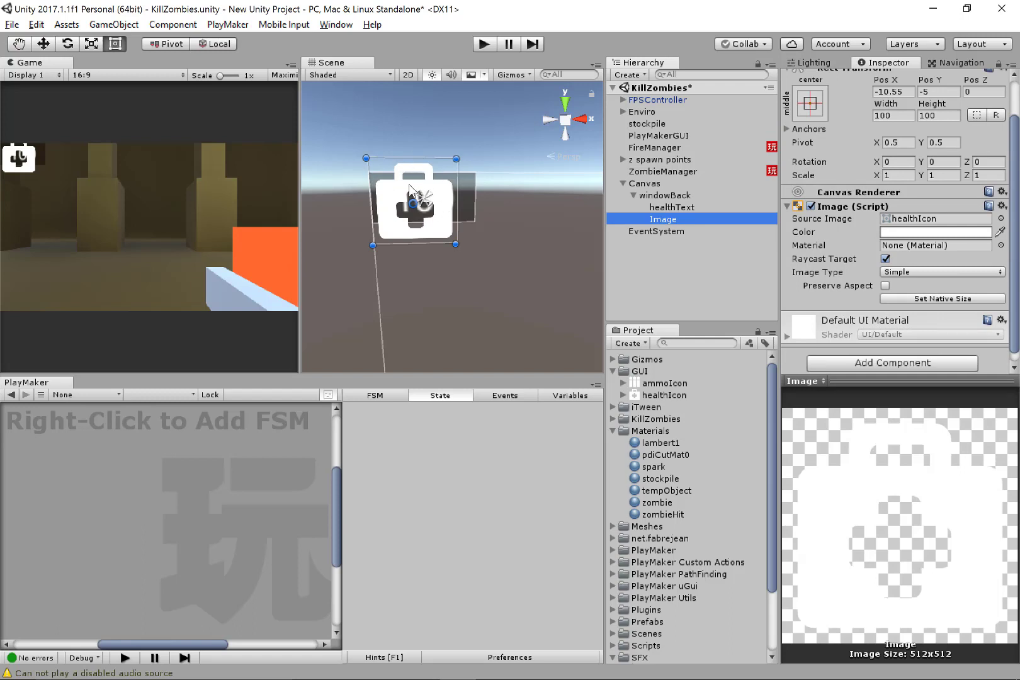
click(885, 286)
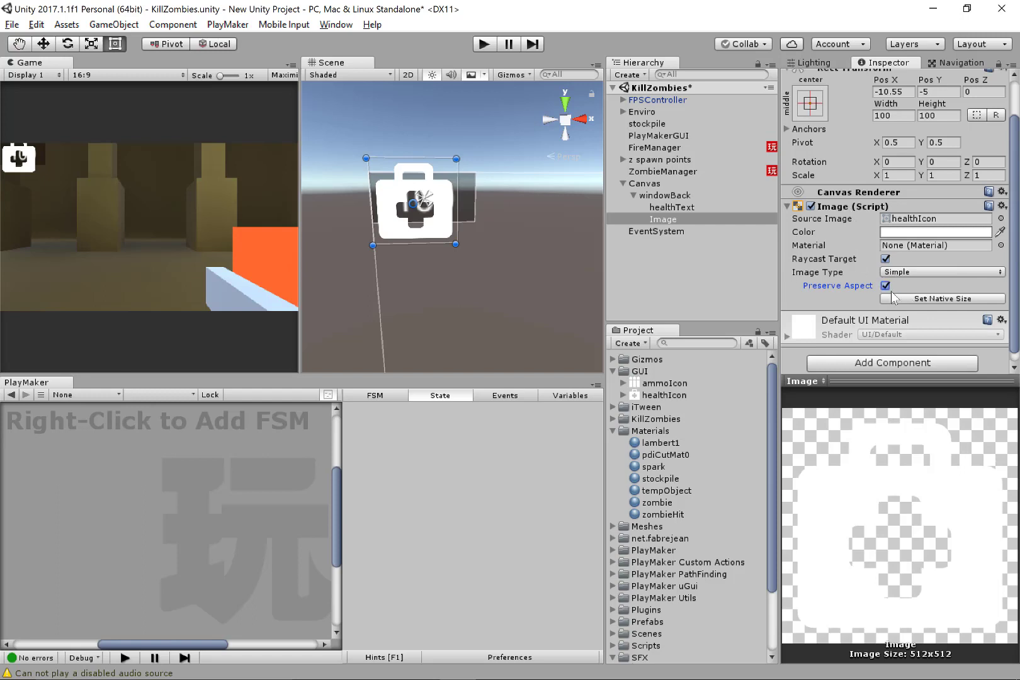
click(885, 258)
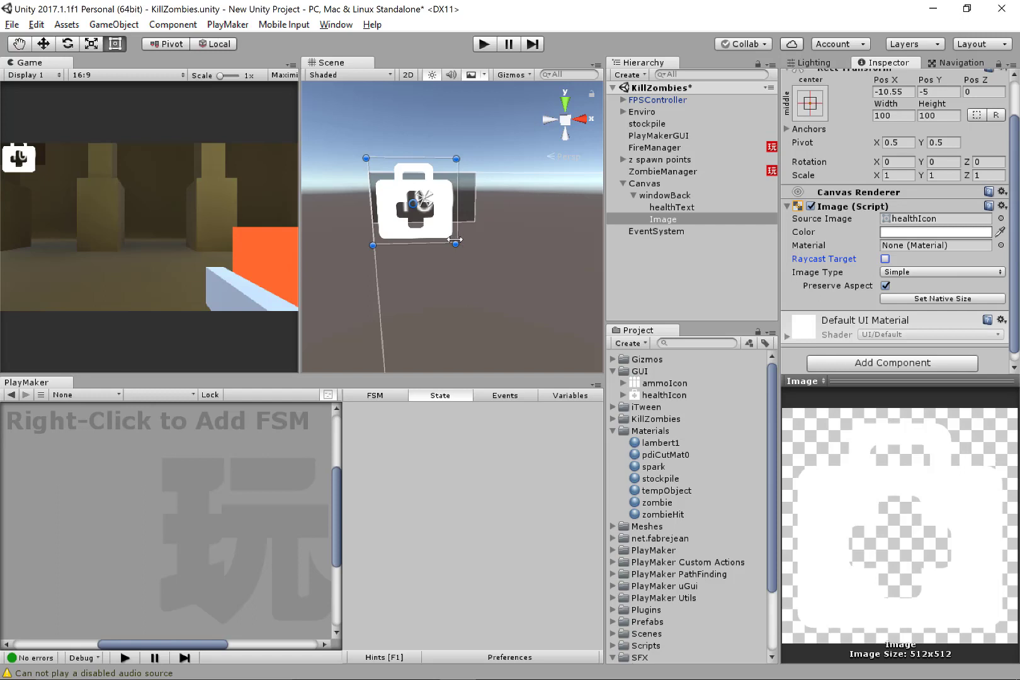
- Shrink the health icon image to about 36 × 36 inside windowBack, and widen windowBack to about 199
shift+drag(455, 240, 403, 190)
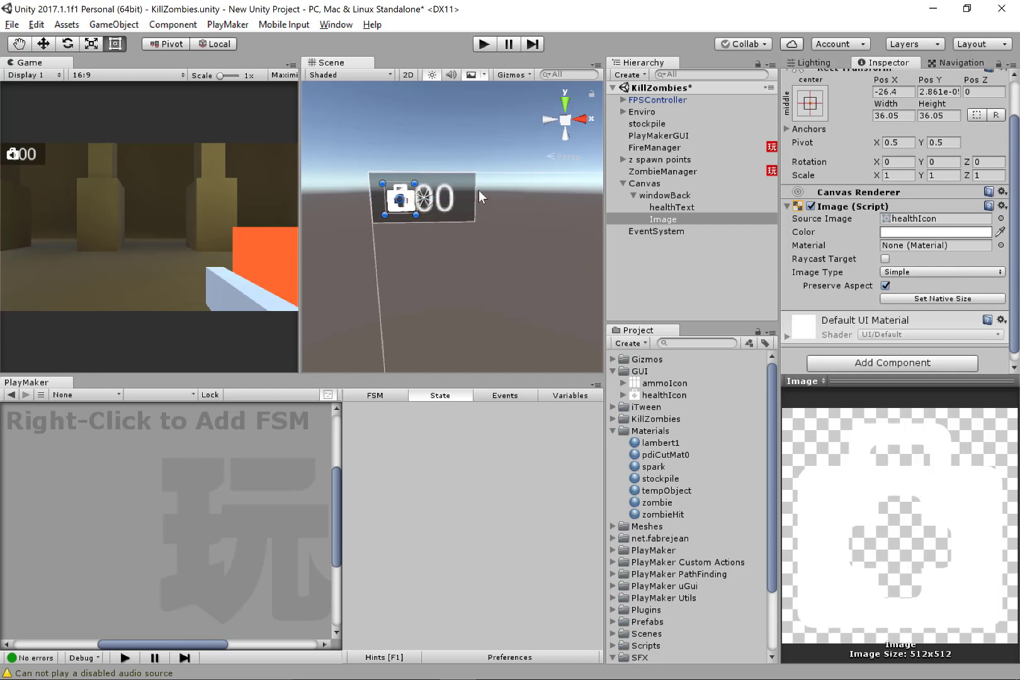
click(665, 195)
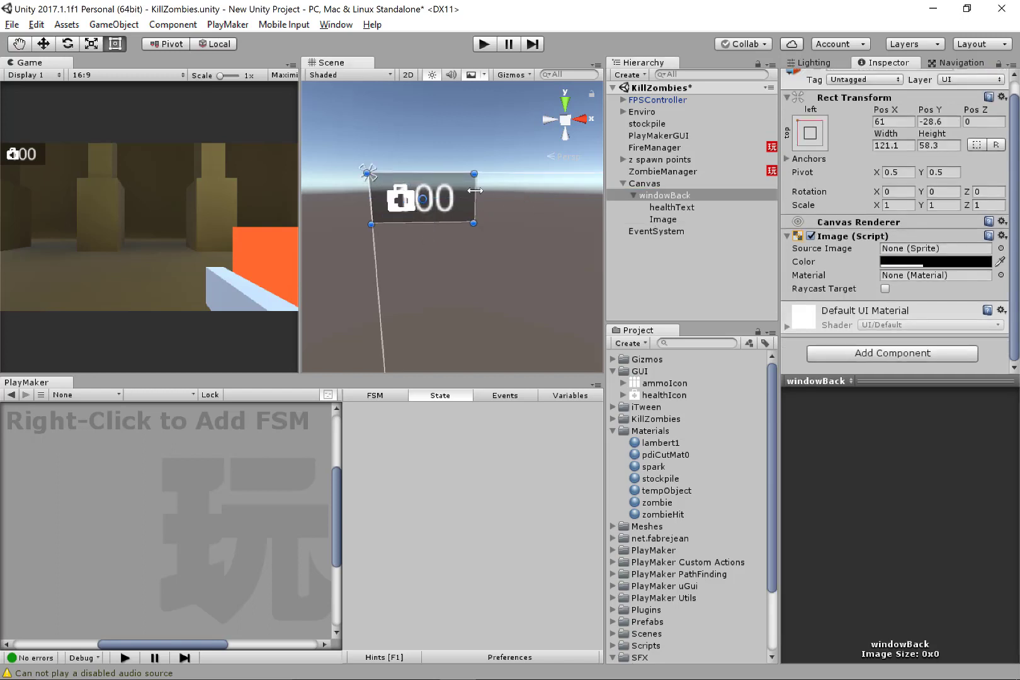
drag(475, 191, 539, 197)
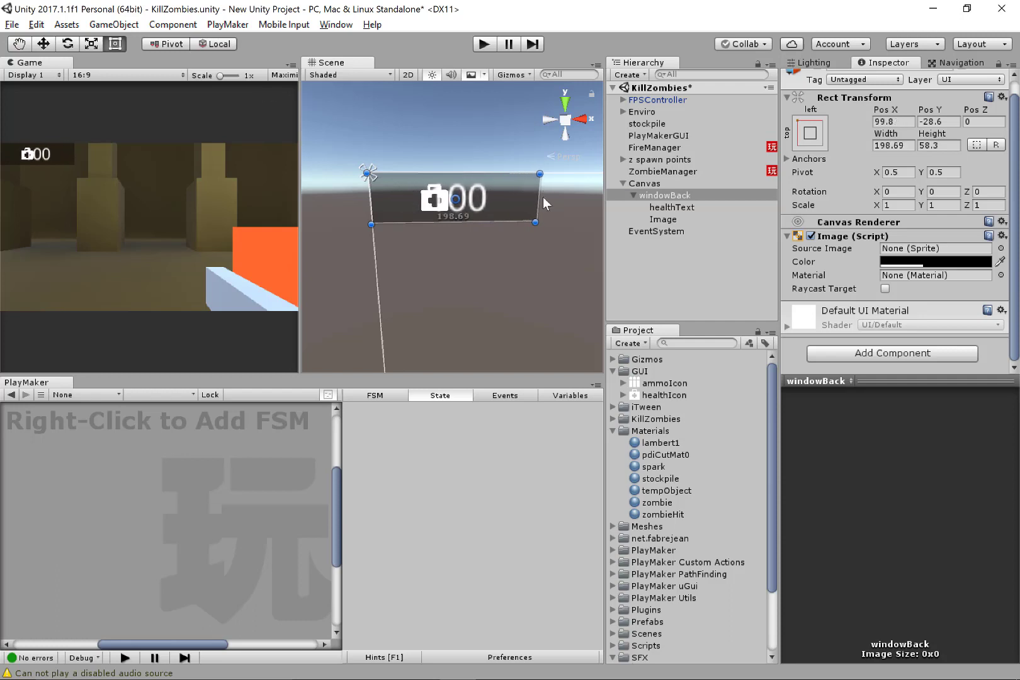
- Move the health icon image toward windowBack's left edge so it clears the health value text
click(686, 217)
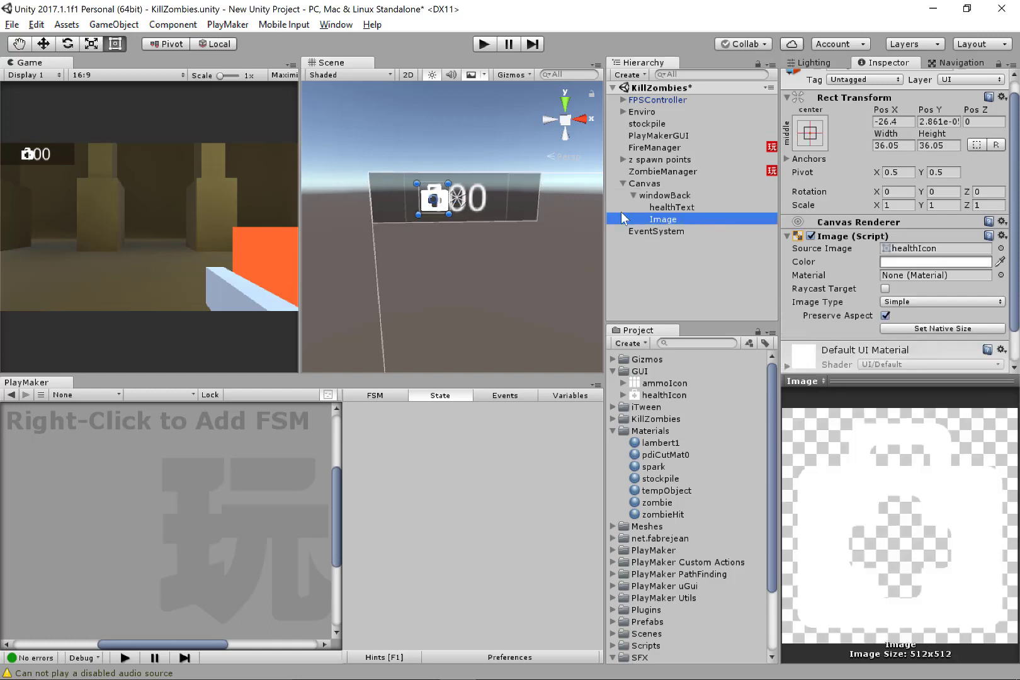
drag(432, 197, 397, 187)
click(643, 209)
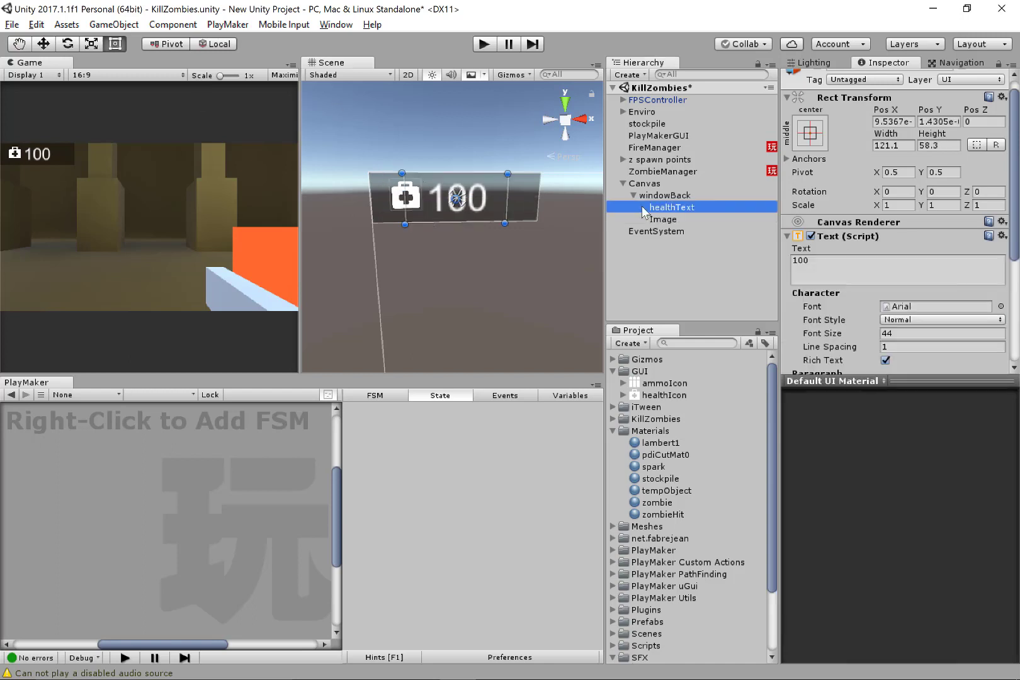
drag(489, 192, 507, 191)
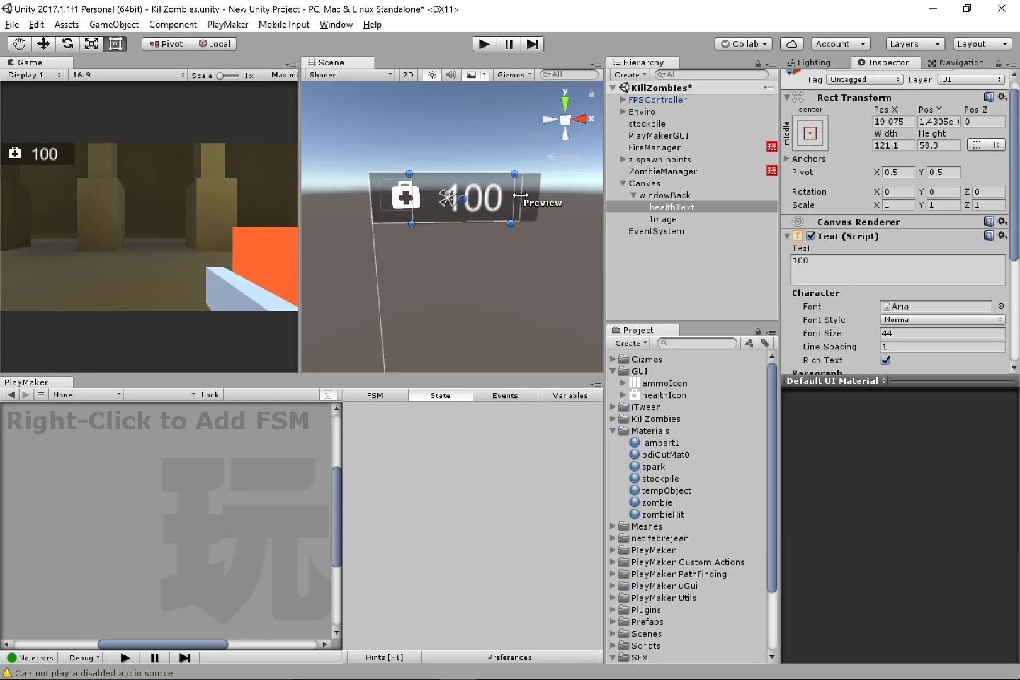
key(ctrl+z)
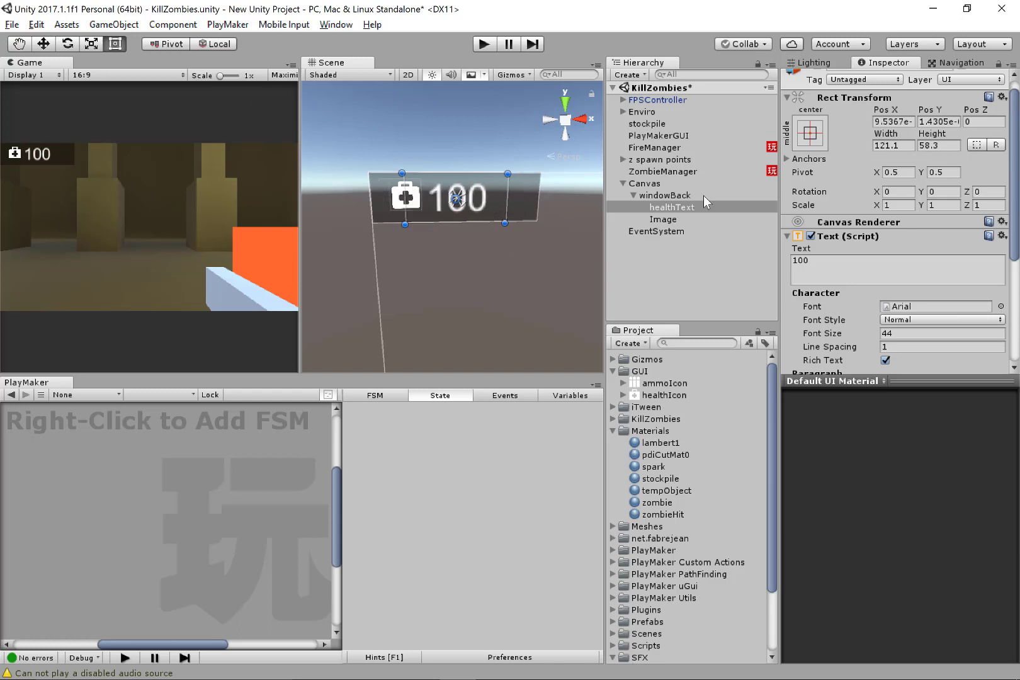
- Narrow windowBack to about 162 and reposition healthText and the health icon image together inside it
click(697, 195)
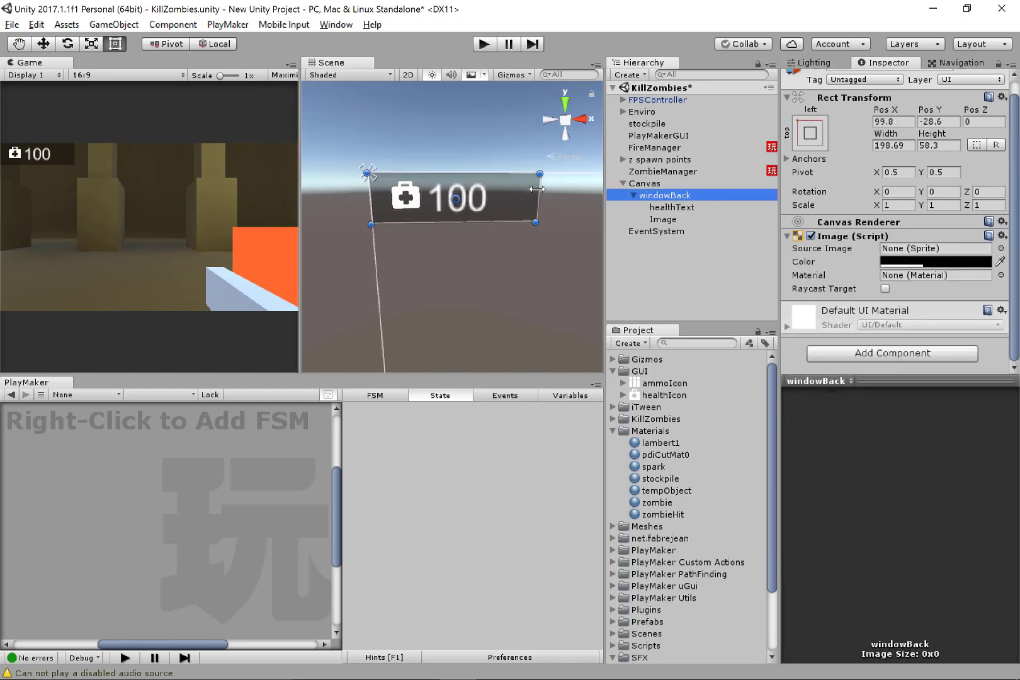
mouse_move(537, 189)
mouse_down()
mouse_move(469, 186)
mouse_move(478, 197)
mouse_up()
click(672, 209)
ctrl+click(675, 221)
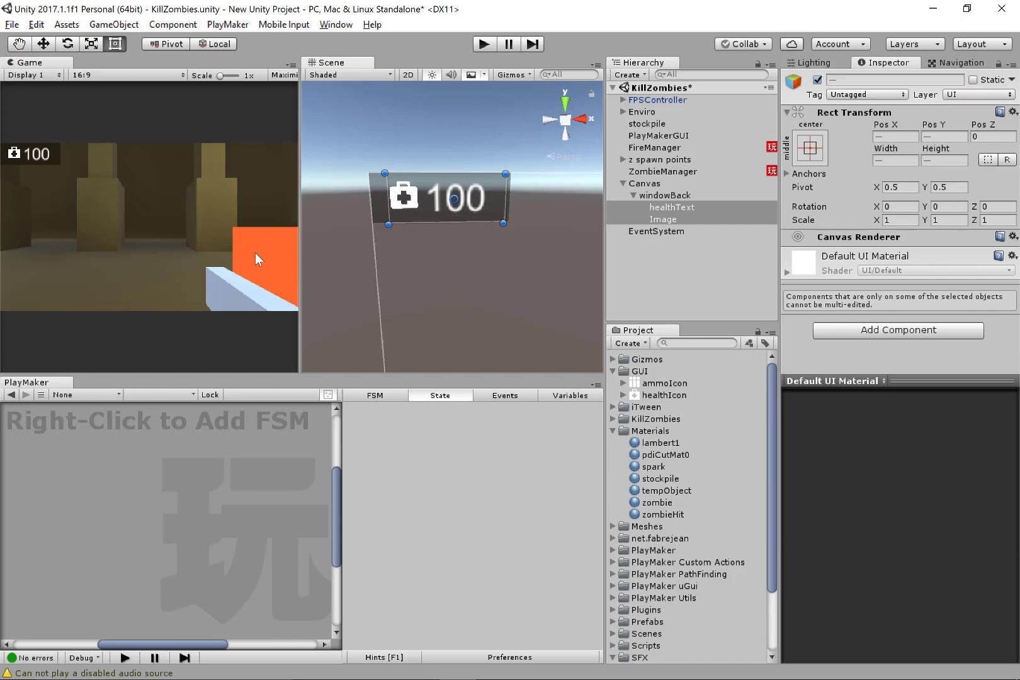
- Rename the Image object under windowBack as healthIcon
click(644, 184)
click(671, 196)
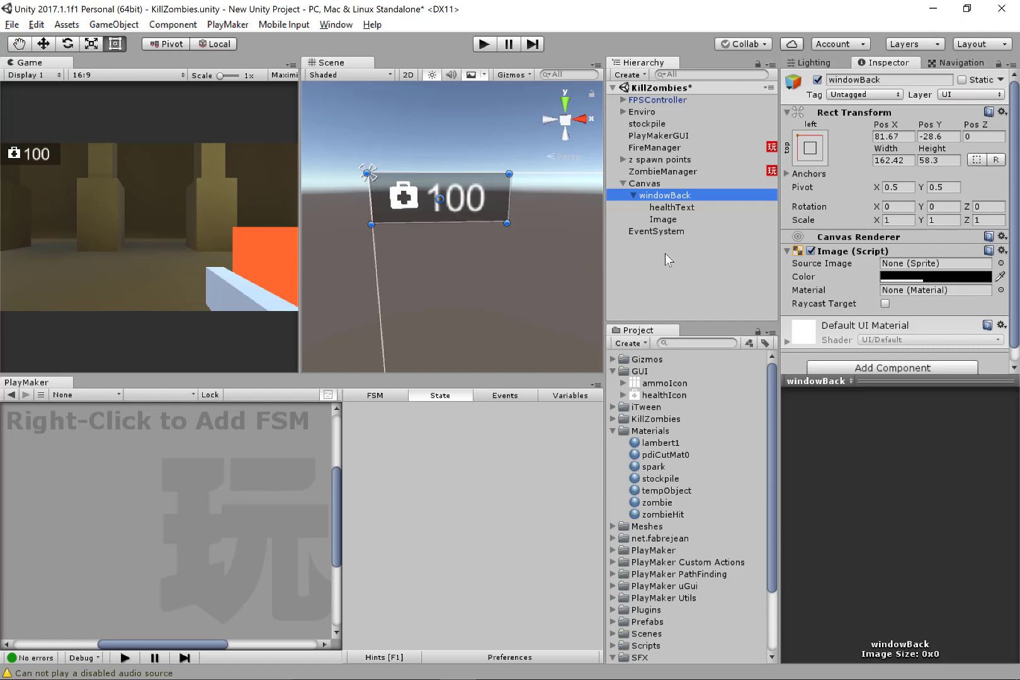
key(Down)
key(Down)
key(F2)
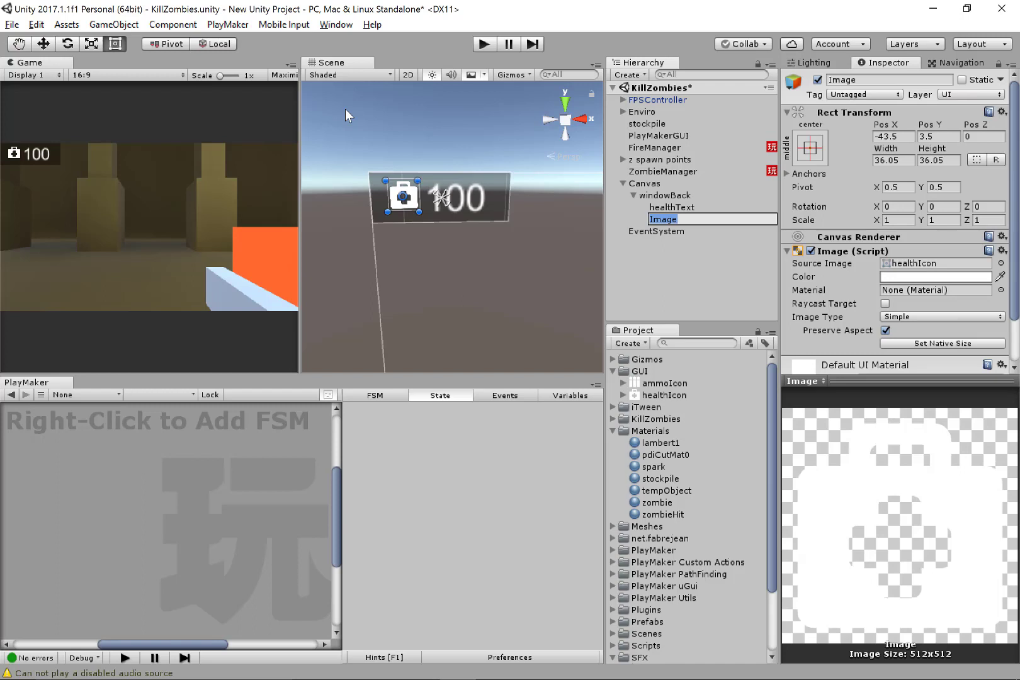
text(healthIcon)
key(Return)
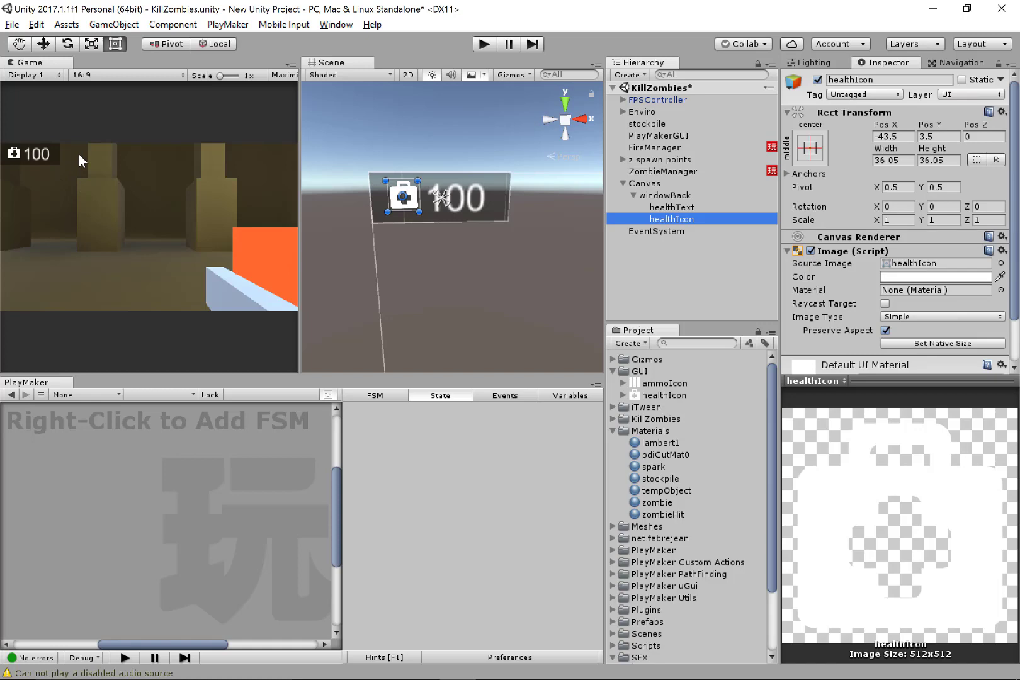
- Add a PlayMaker FSM to the Canvas object and adjust the placement of its first state
click(700, 183)
click(698, 172)
click(694, 180)
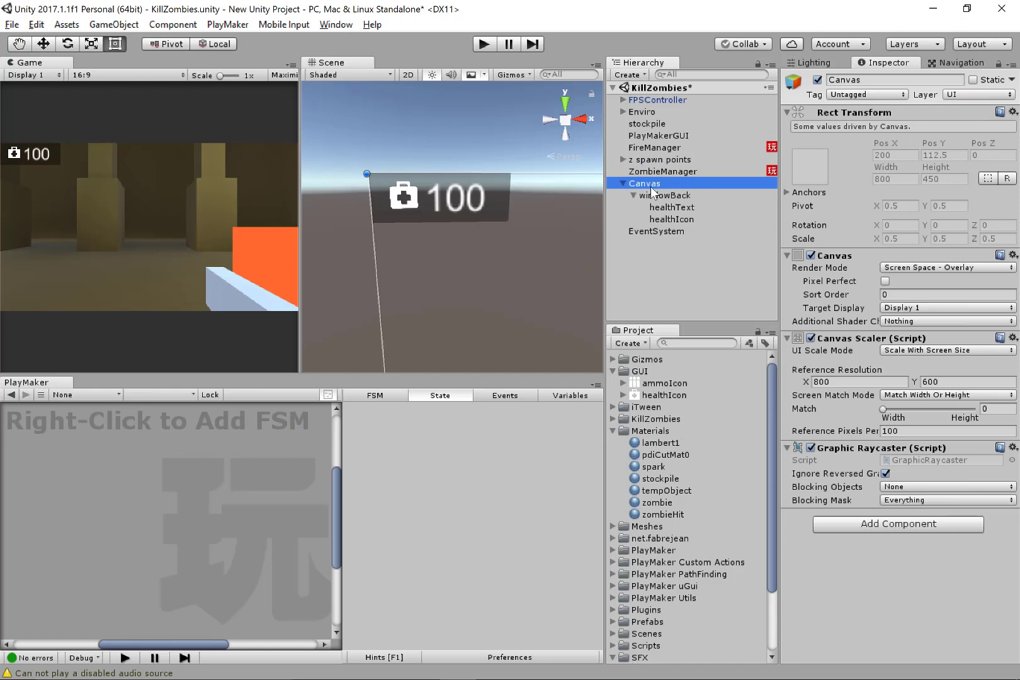
right_click(85, 476)
click(97, 483)
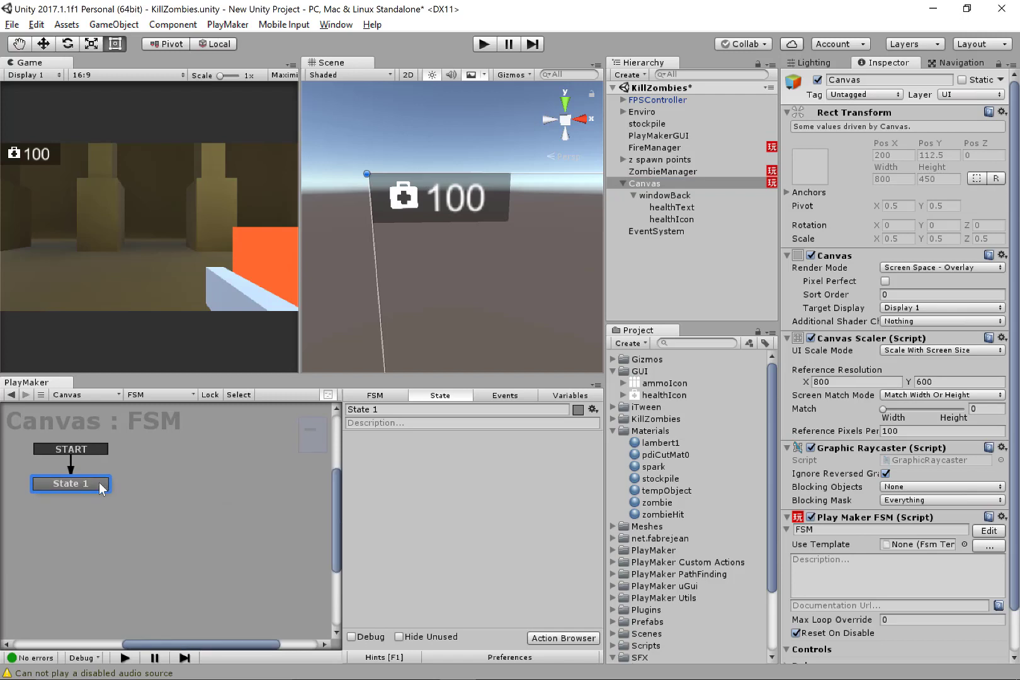
drag(102, 490, 92, 491)
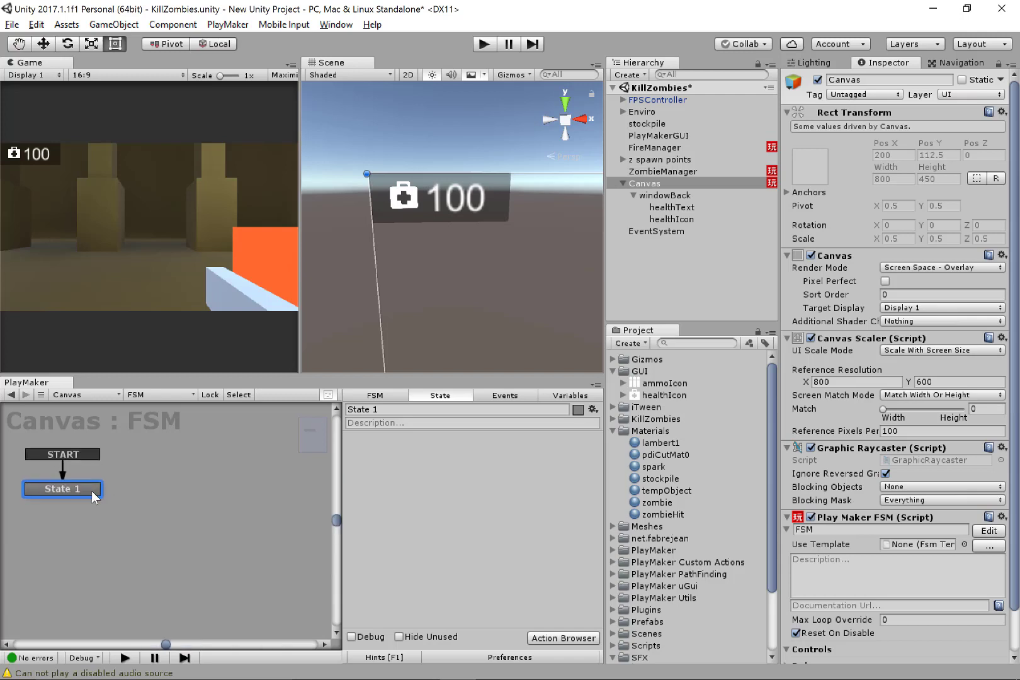
- Create an Int variable named Stockpile Health in the Canvas FSM with a value of 100
click(568, 396)
click(488, 602)
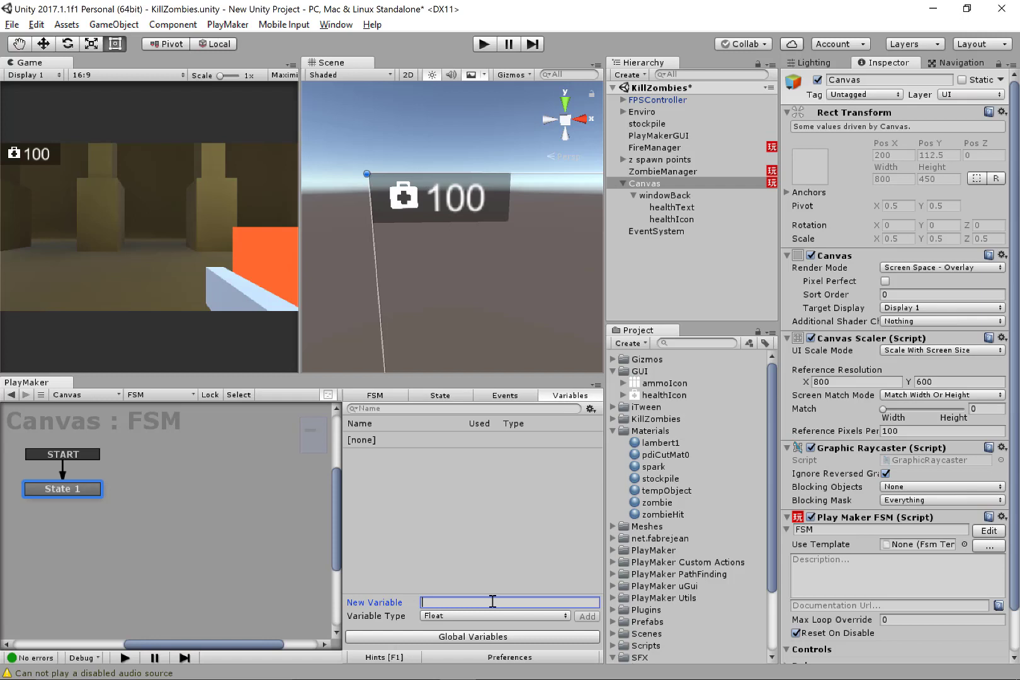
text(Stockpile Health)
key(Return)
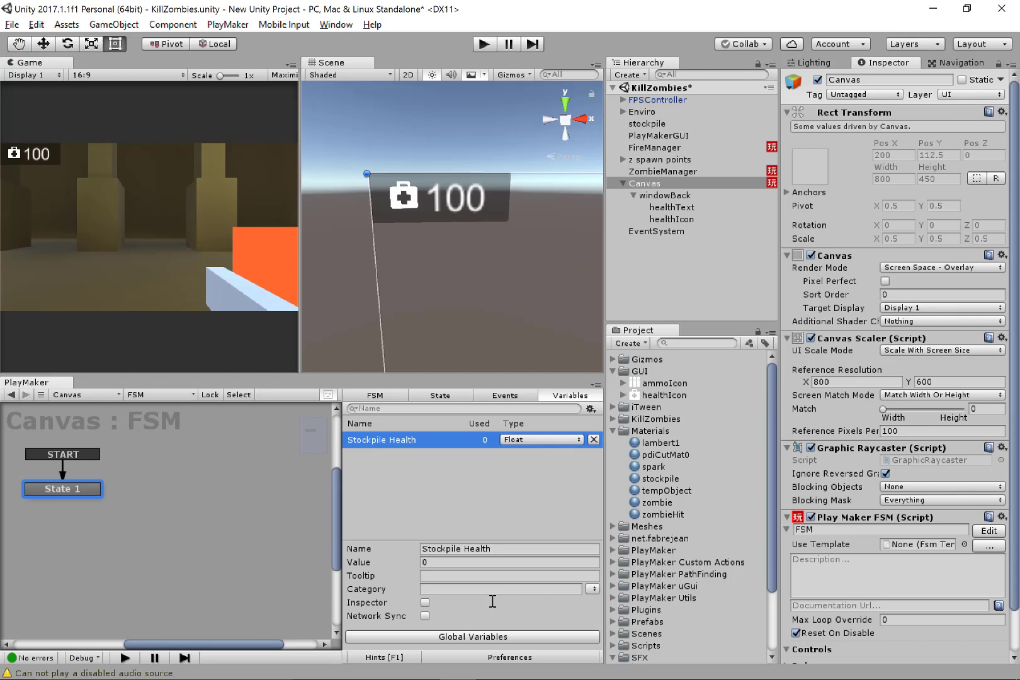
click(567, 440)
click(569, 223)
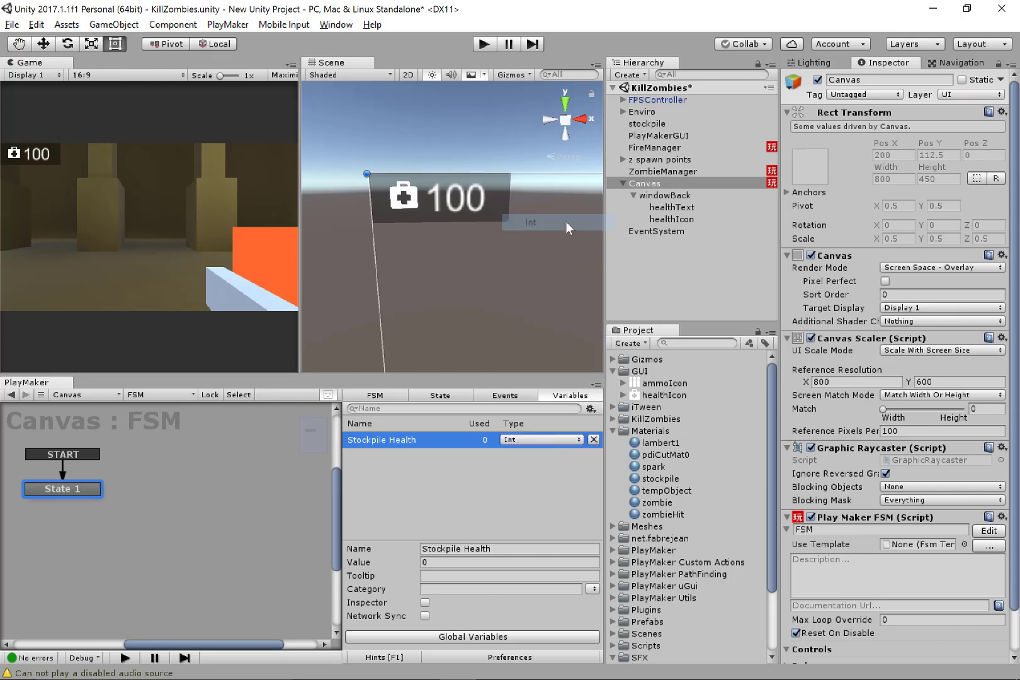
click(445, 562)
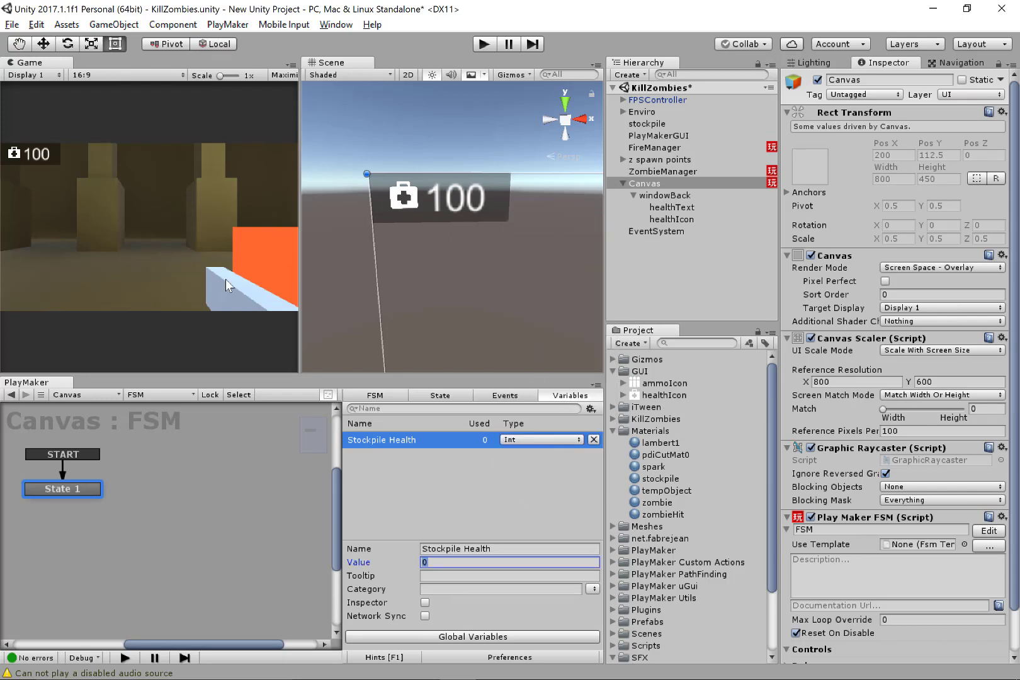
text(100)
- Rename the Canvas FSM's first state as Initialize and move it slightly lower in the graph
click(80, 488)
click(399, 408)
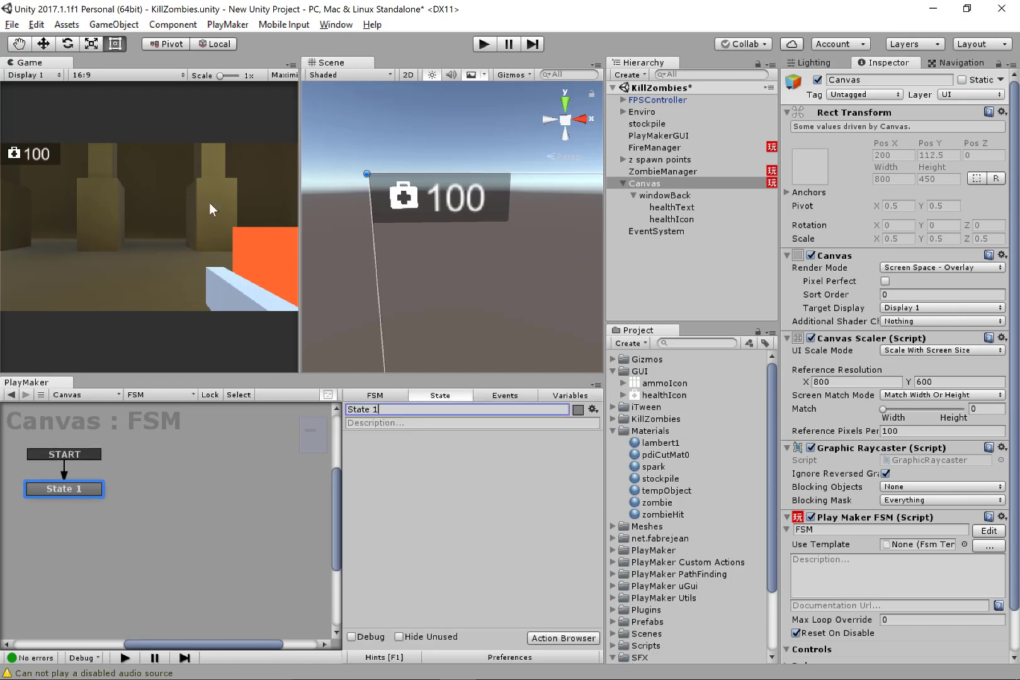
text(I)
key(BackSpace)
text(Initialize)
click(92, 486)
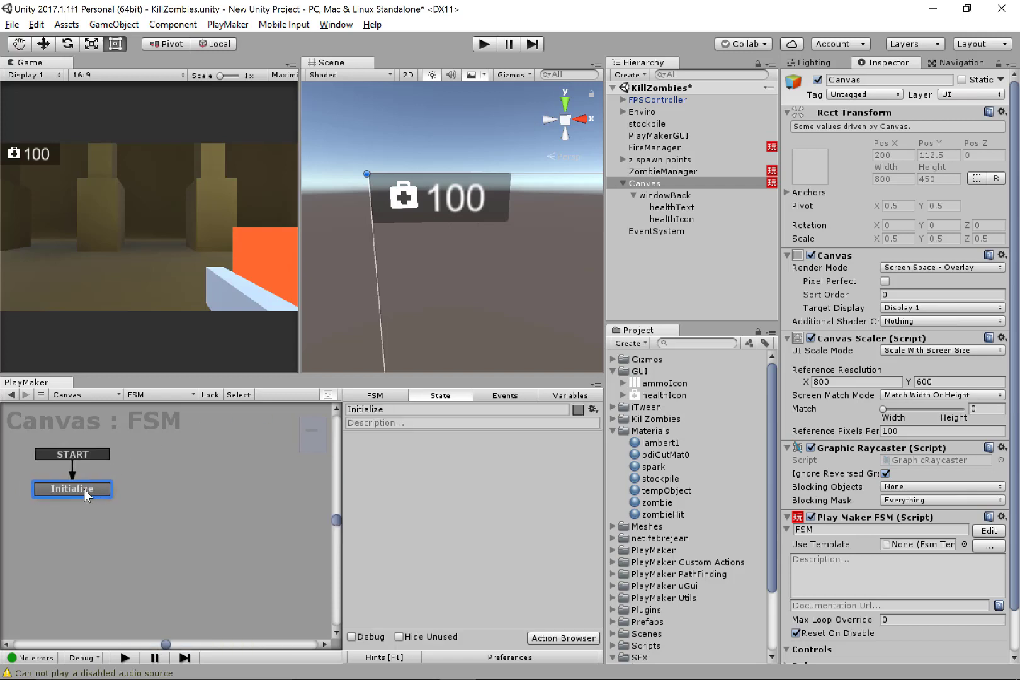
mouse_move(84, 489)
mouse_down()
mouse_move(88, 480)
mouse_move(101, 497)
mouse_move(111, 490)
mouse_move(86, 502)
mouse_up()
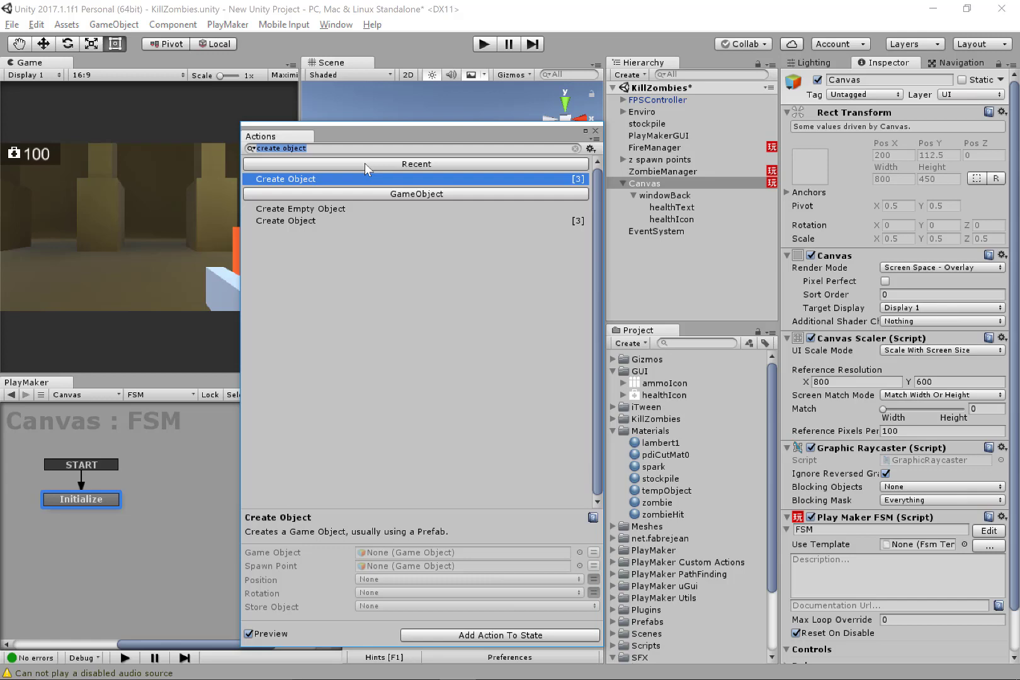
- Search the actions for "int to string" and add Convert Int To String to the Initialize state
text(int)
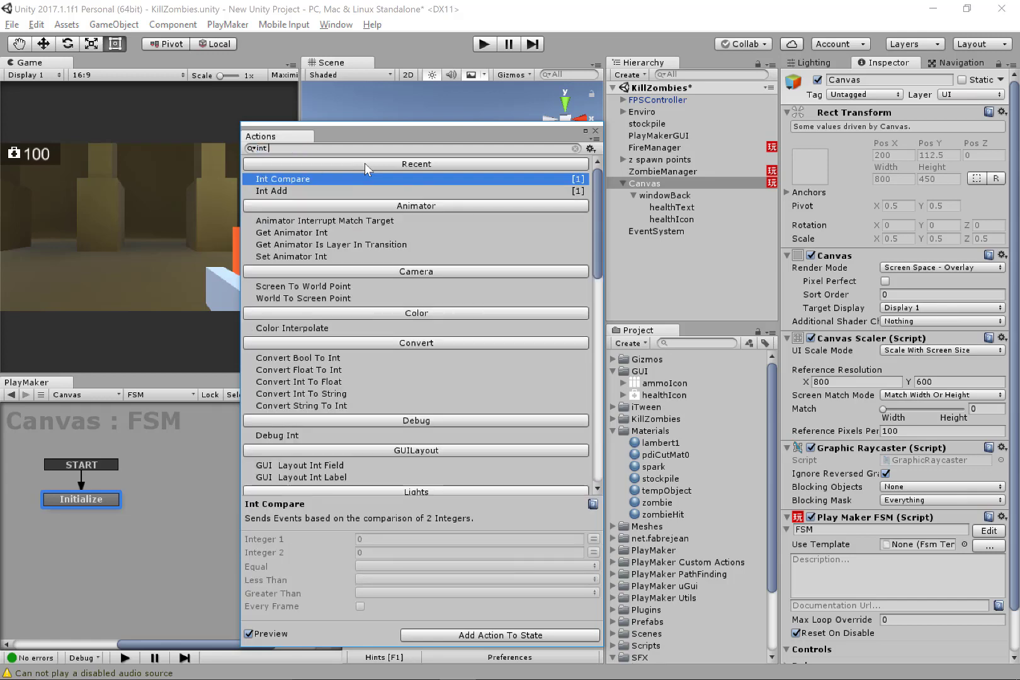
text( to string)
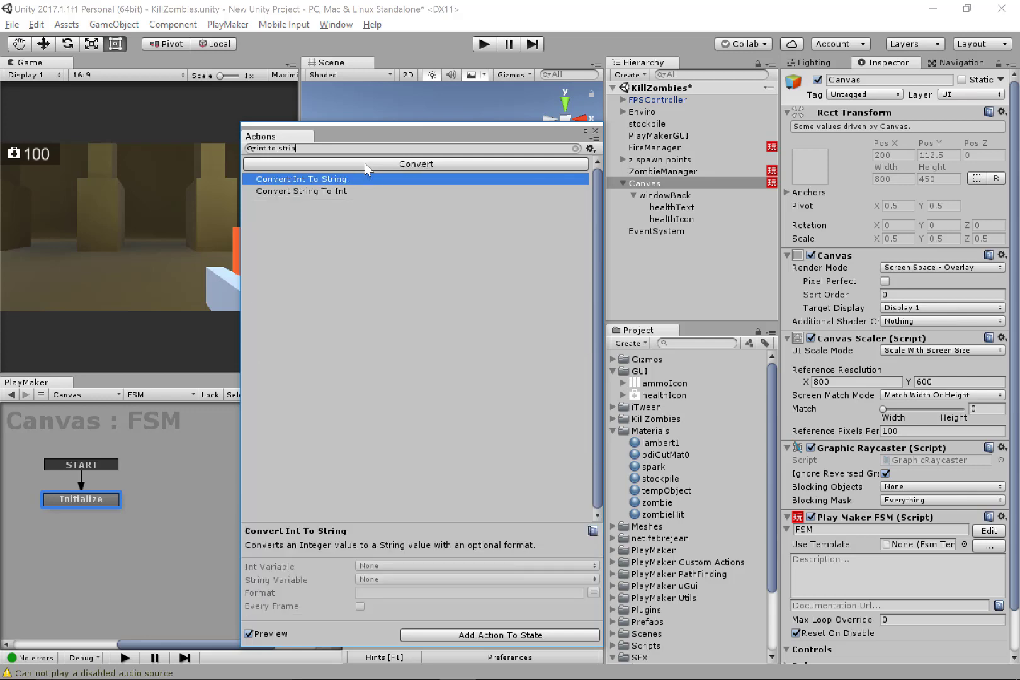
double_click(359, 180)
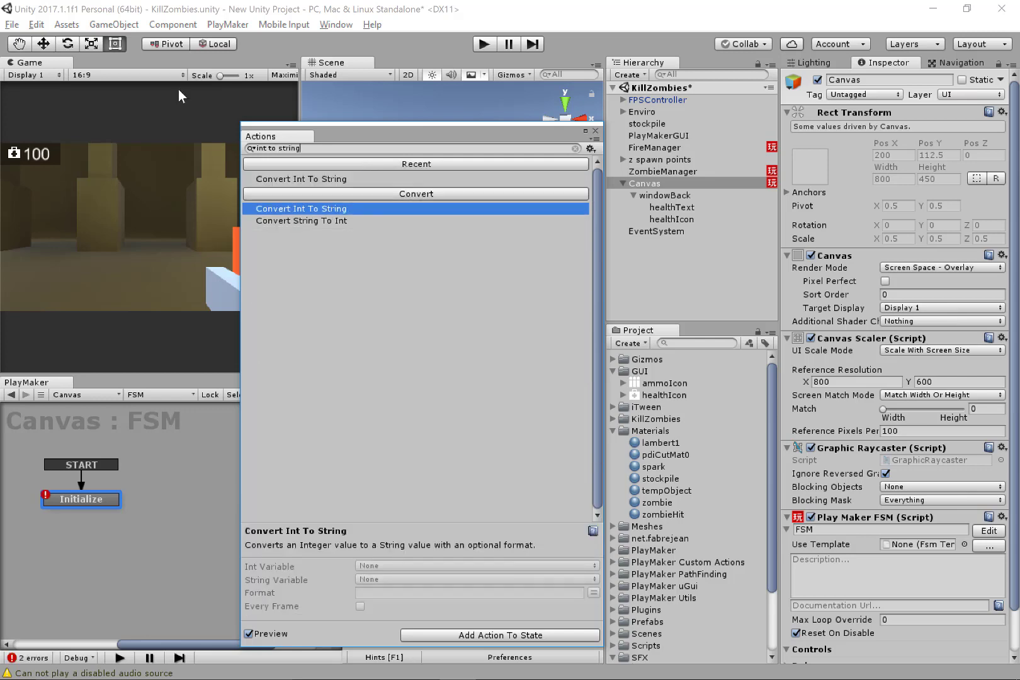
click(595, 131)
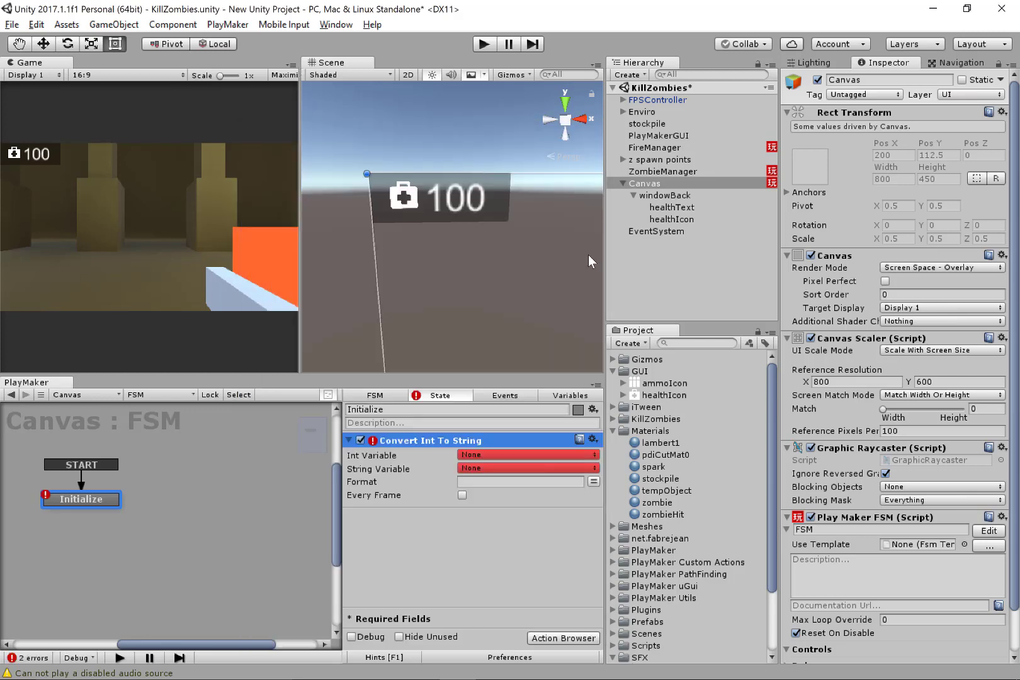
- Set the conversion's Int Variable to Stockpile Health and its String Variable to a new variable named Stockpile Health Print
click(478, 454)
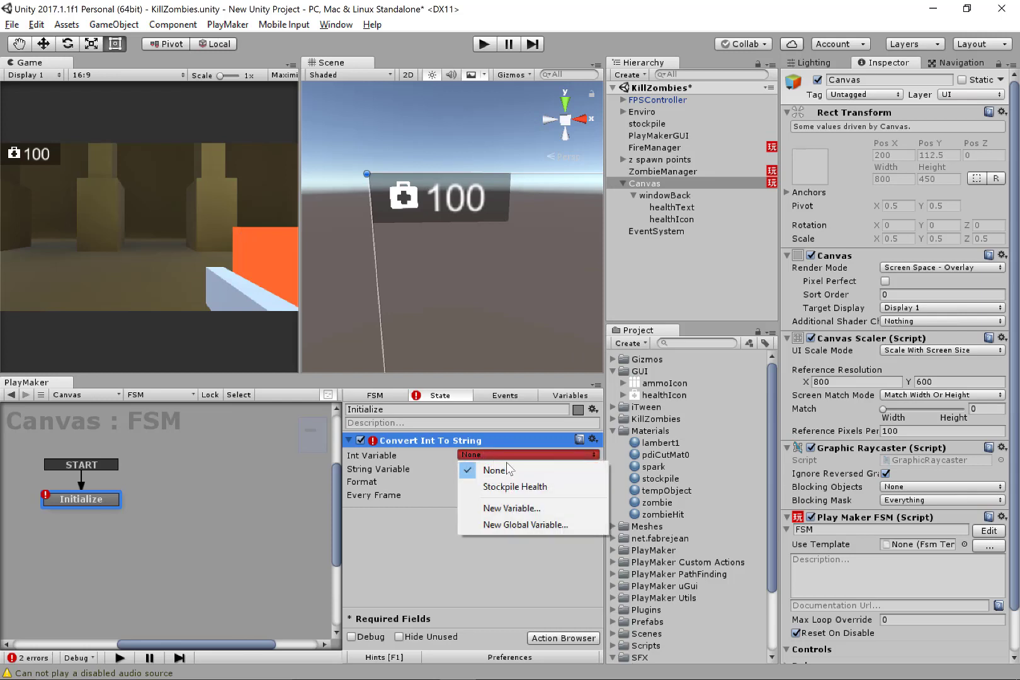
click(515, 486)
click(493, 474)
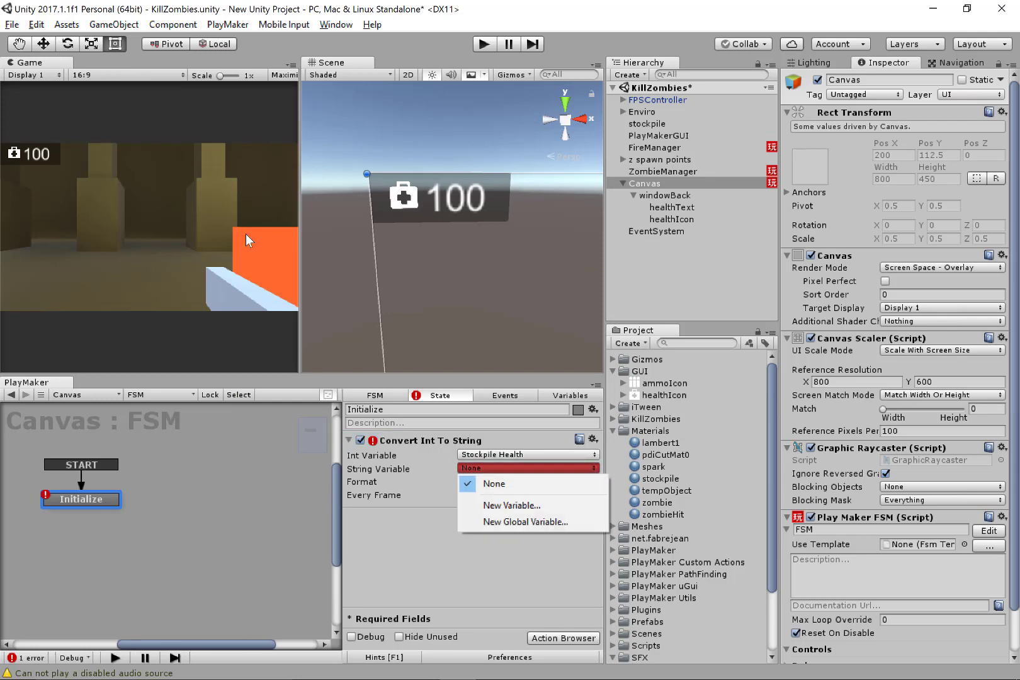
click(513, 502)
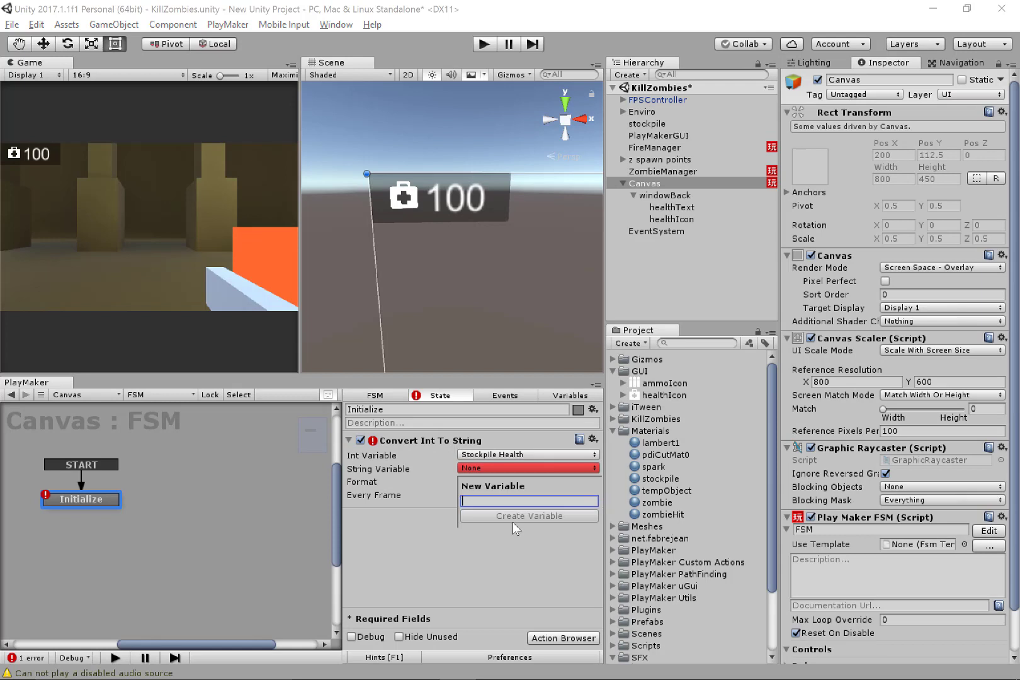
text(Sto)
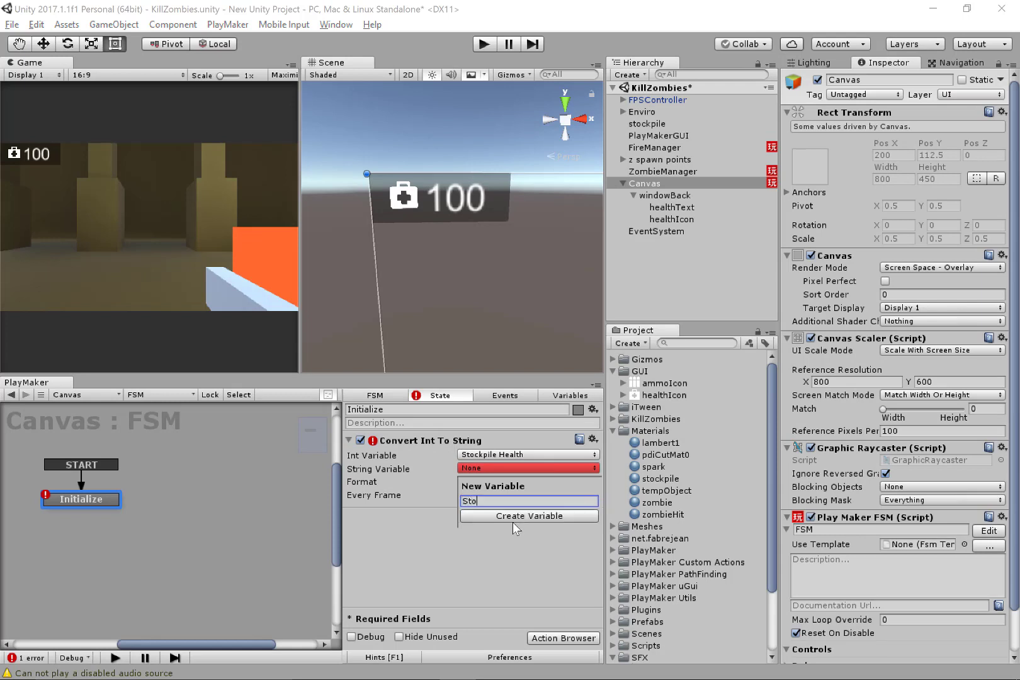
text(ckpile Health Prin)
text(t)
key(Return)
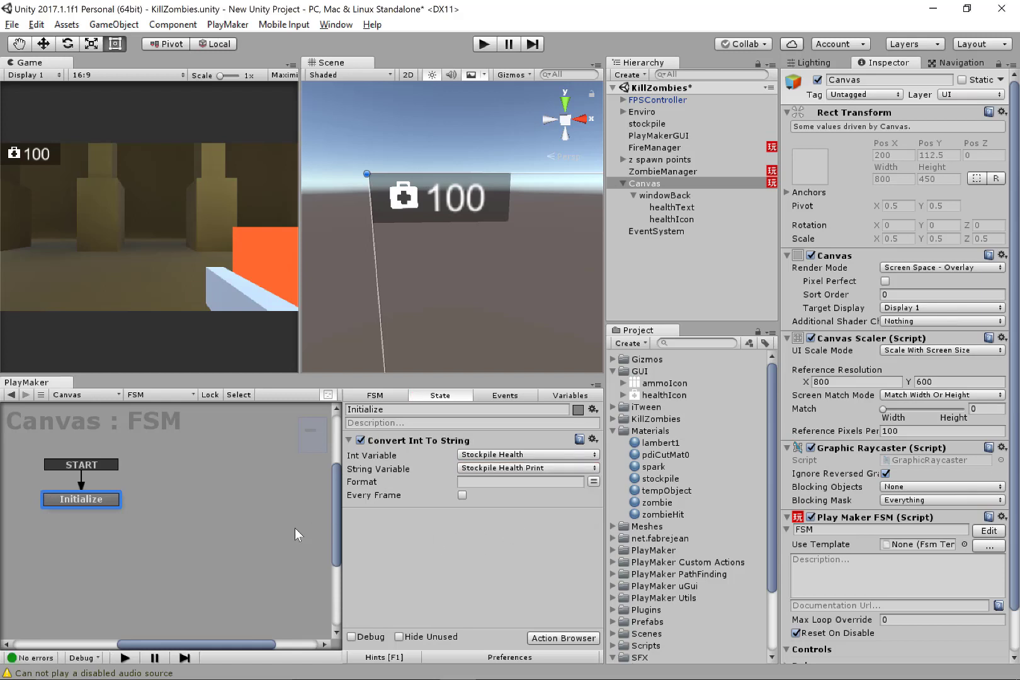
- Search the actions for "text" and add U Gui Text Set Text to the Initialize state
key(grave)
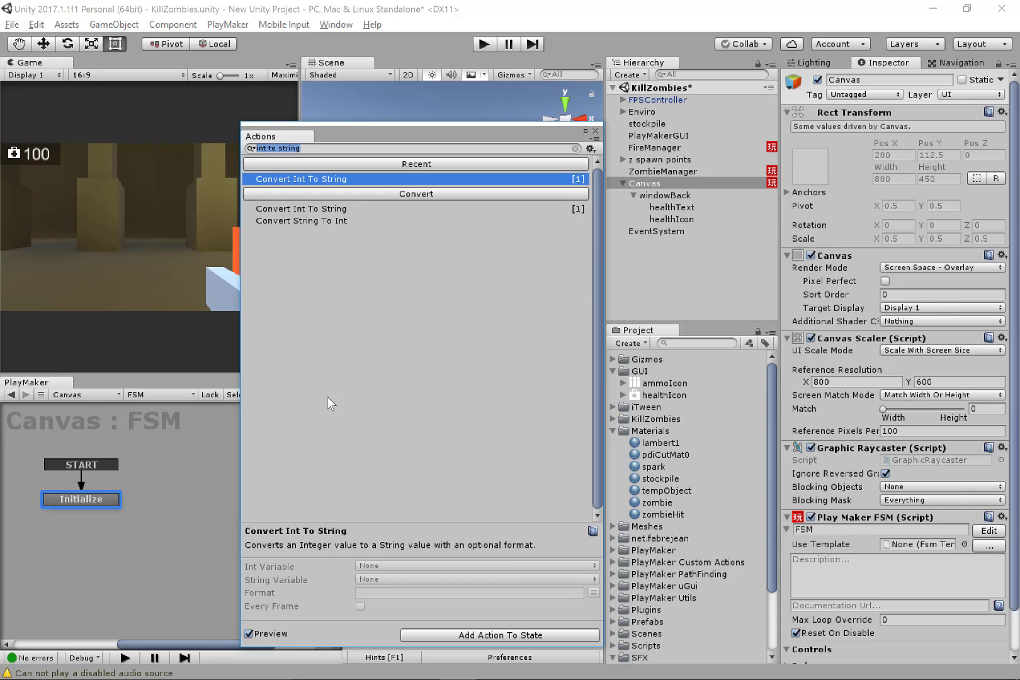
text(text)
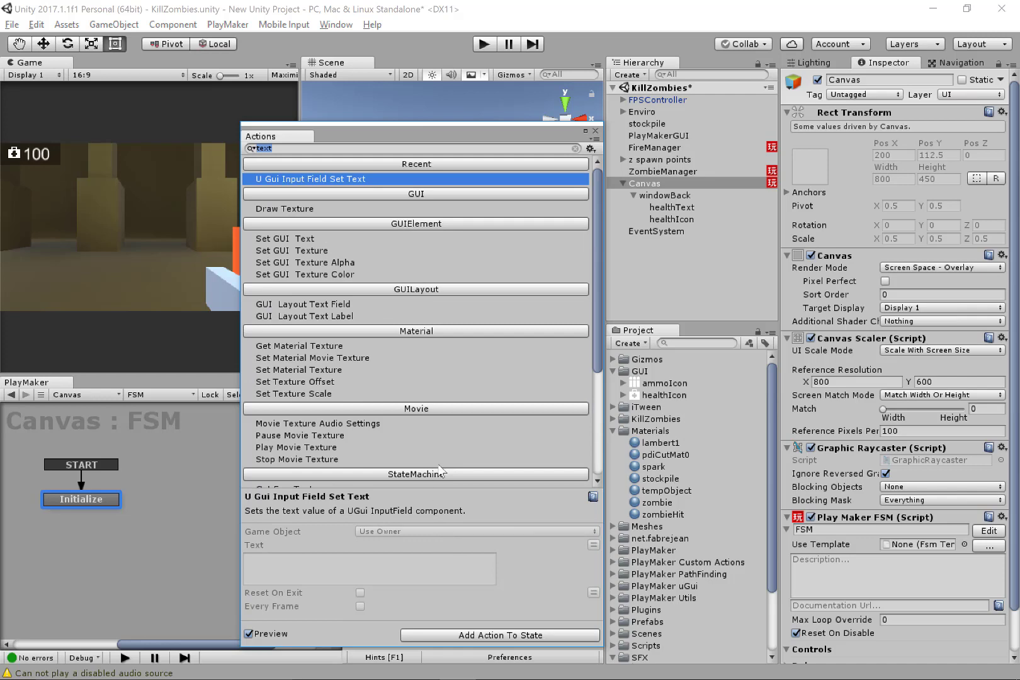
scroll(439, 470, down, 5)
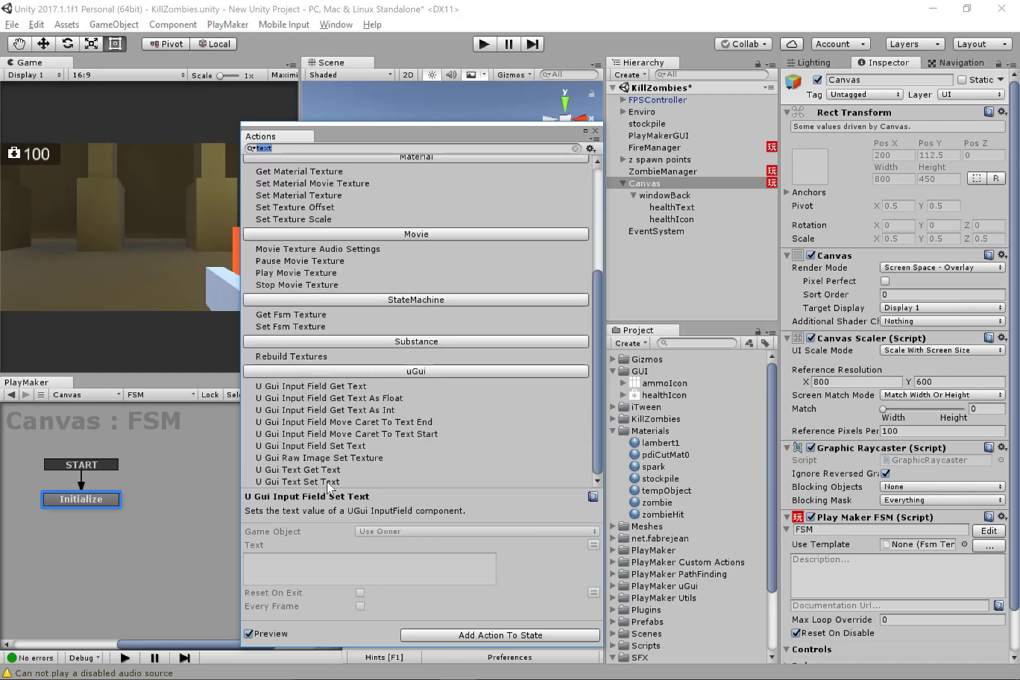
click(306, 481)
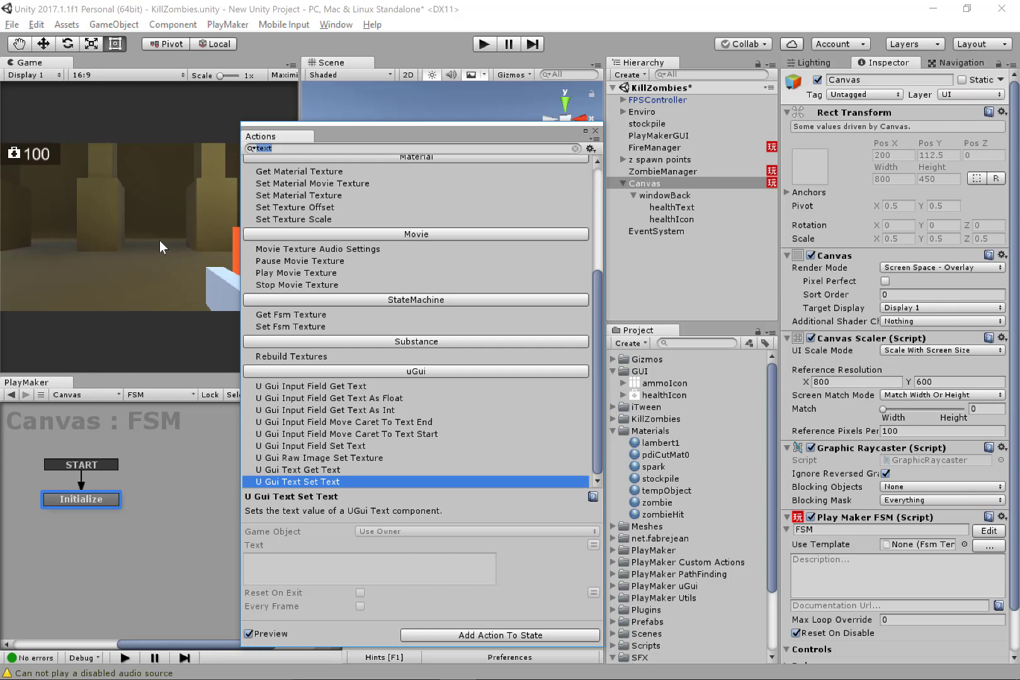
click(595, 130)
- Specify healthText as the Game Object of U Gui Text Set Text and set its Text to the Stockpile Health Print variable
click(522, 524)
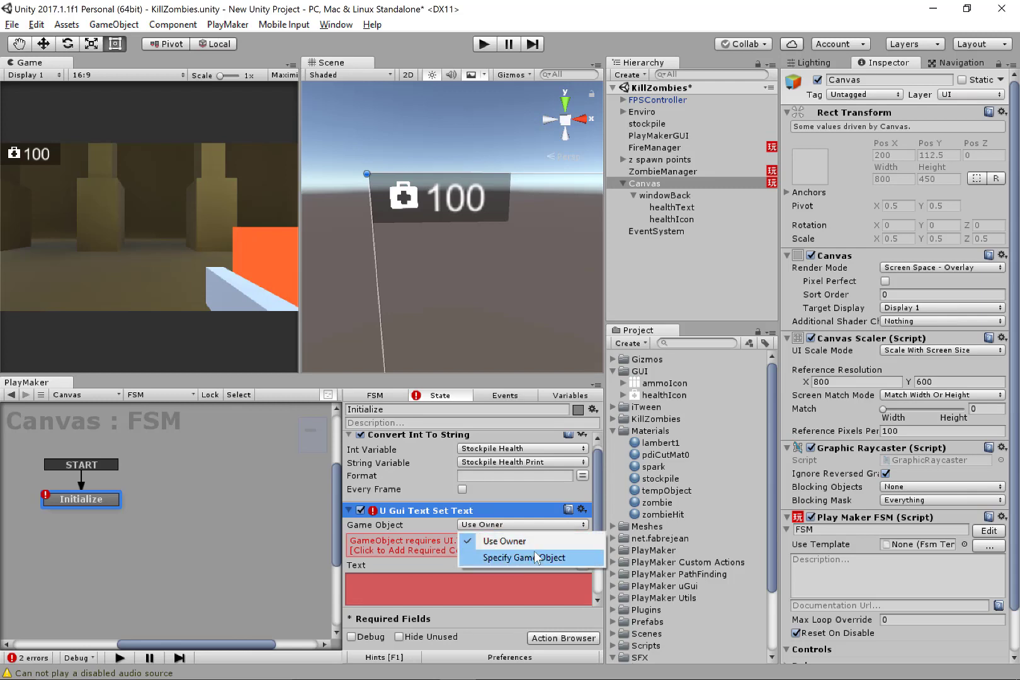
click(524, 557)
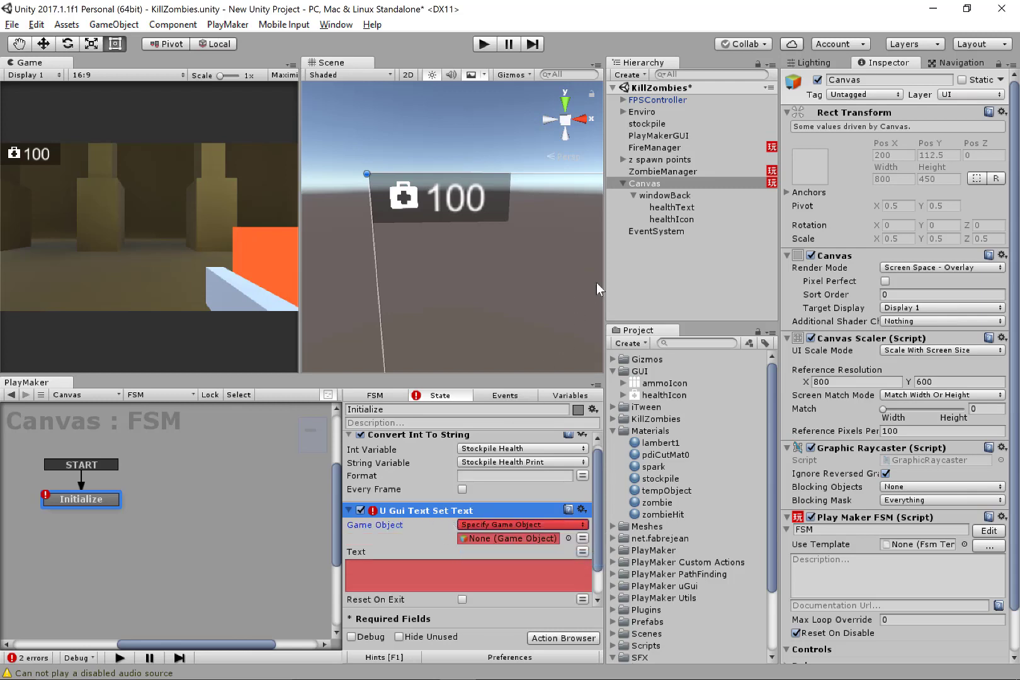
click(679, 208)
drag(344, 110, 509, 539)
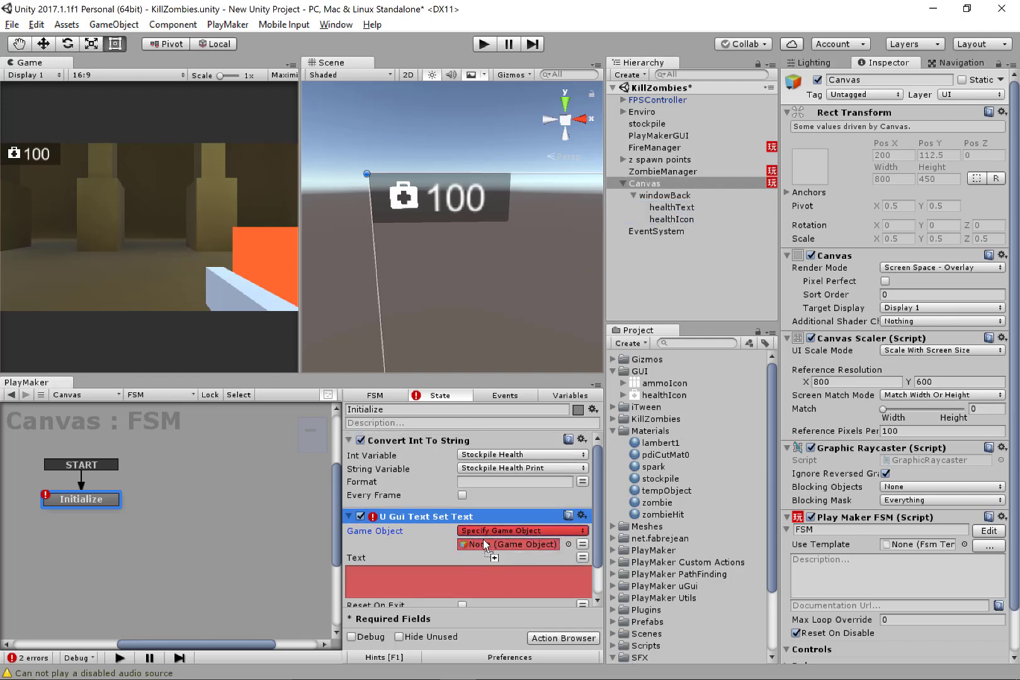
scroll(416, 536, down, 2)
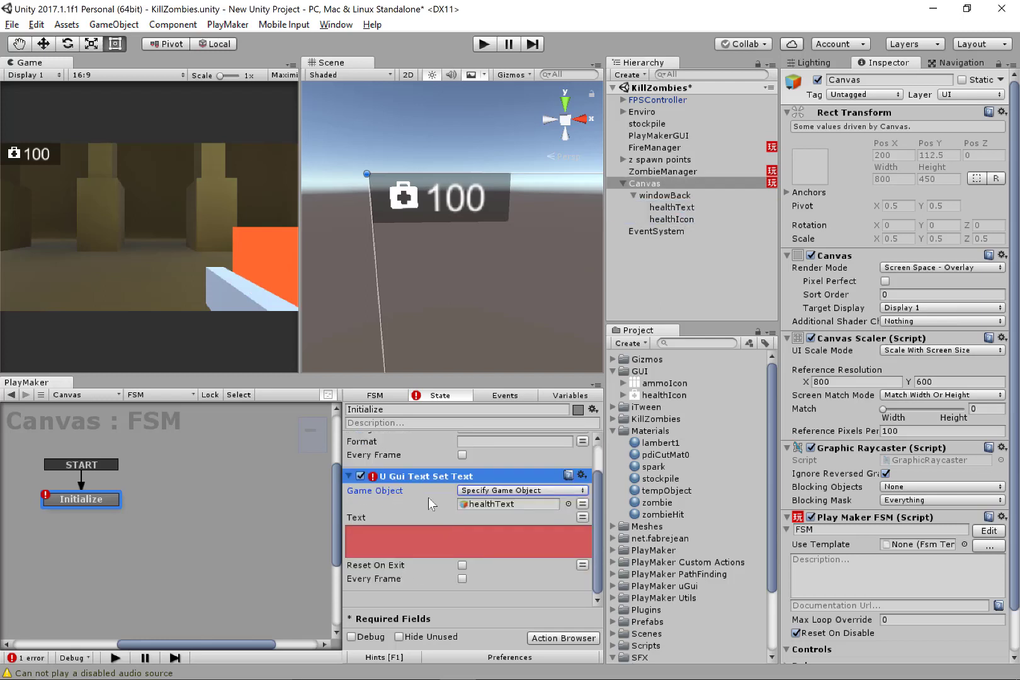
click(582, 517)
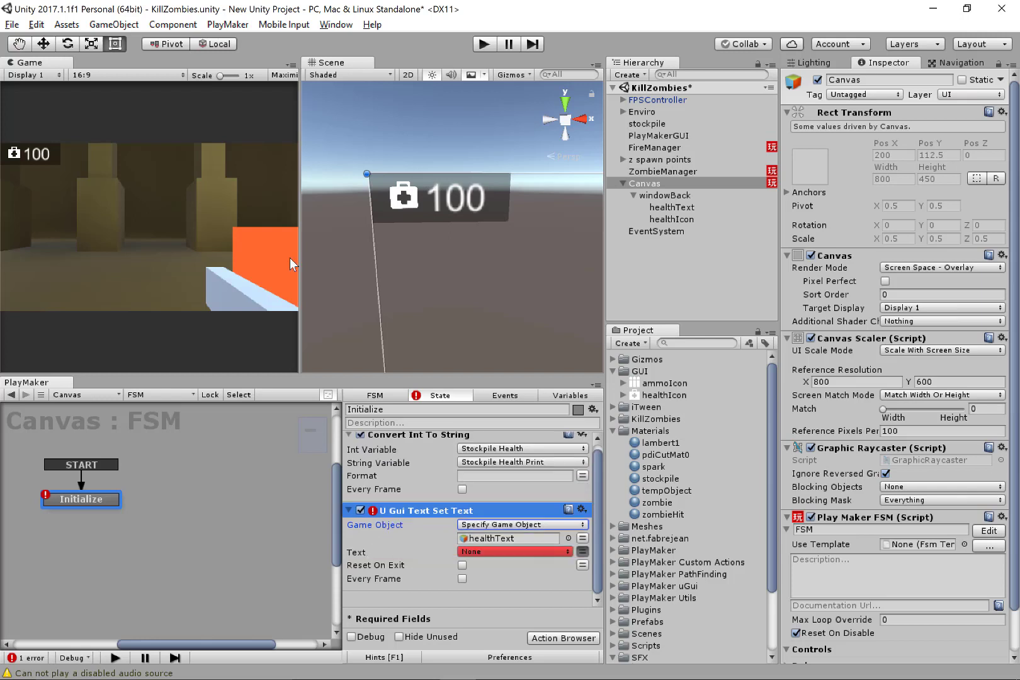
click(528, 553)
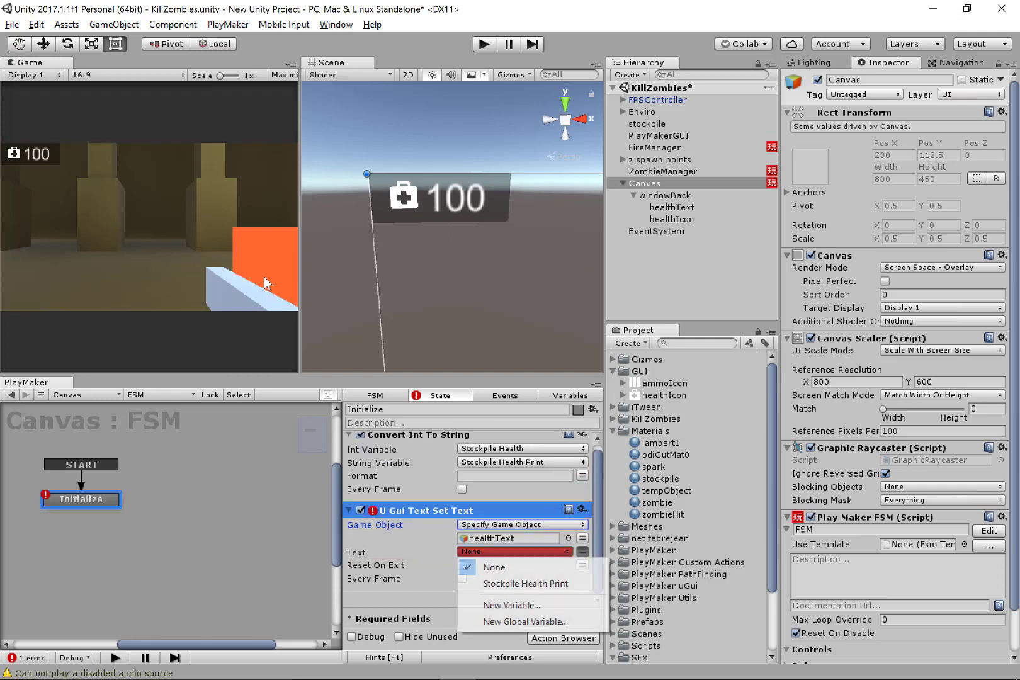
click(514, 582)
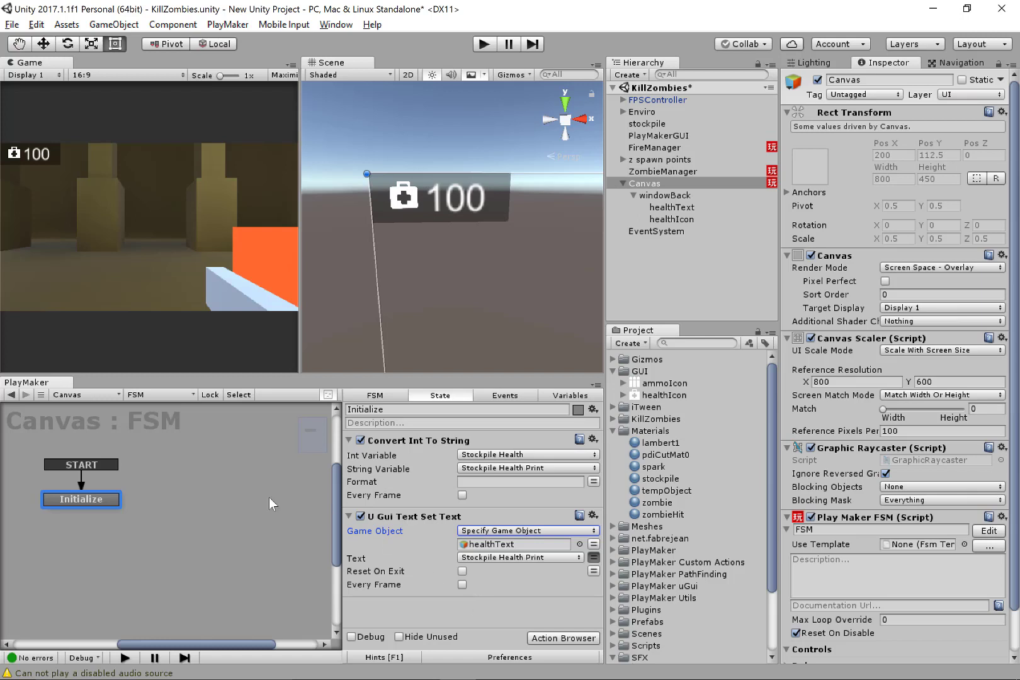
- Add a second state to the Canvas FSM and line it up beside the Initialize state
drag(91, 500, 108, 512)
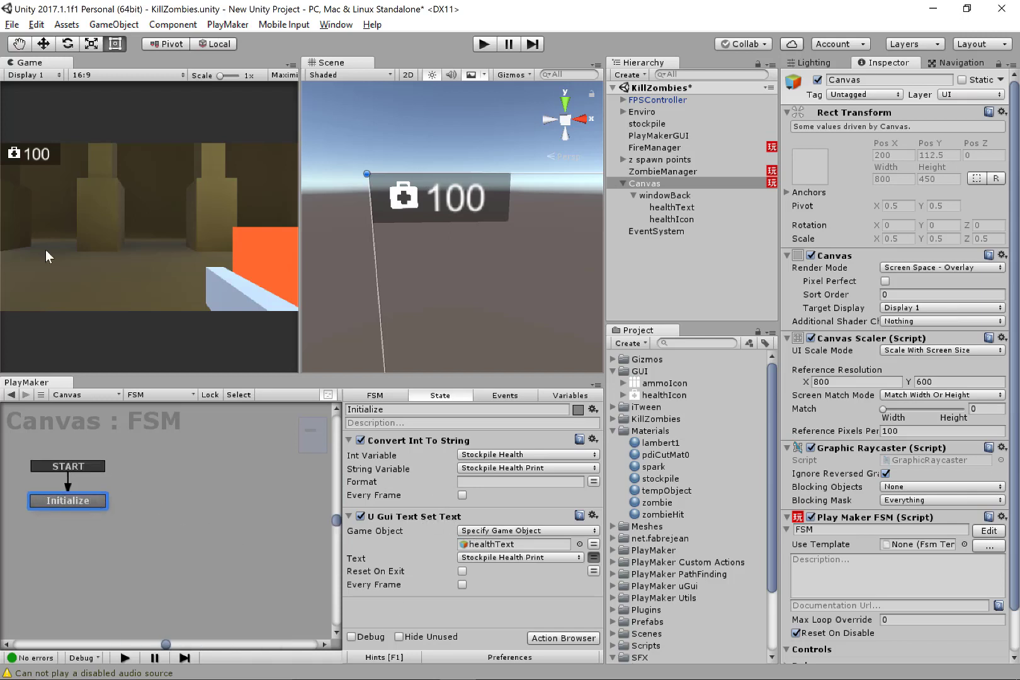
ctrl+click(210, 524)
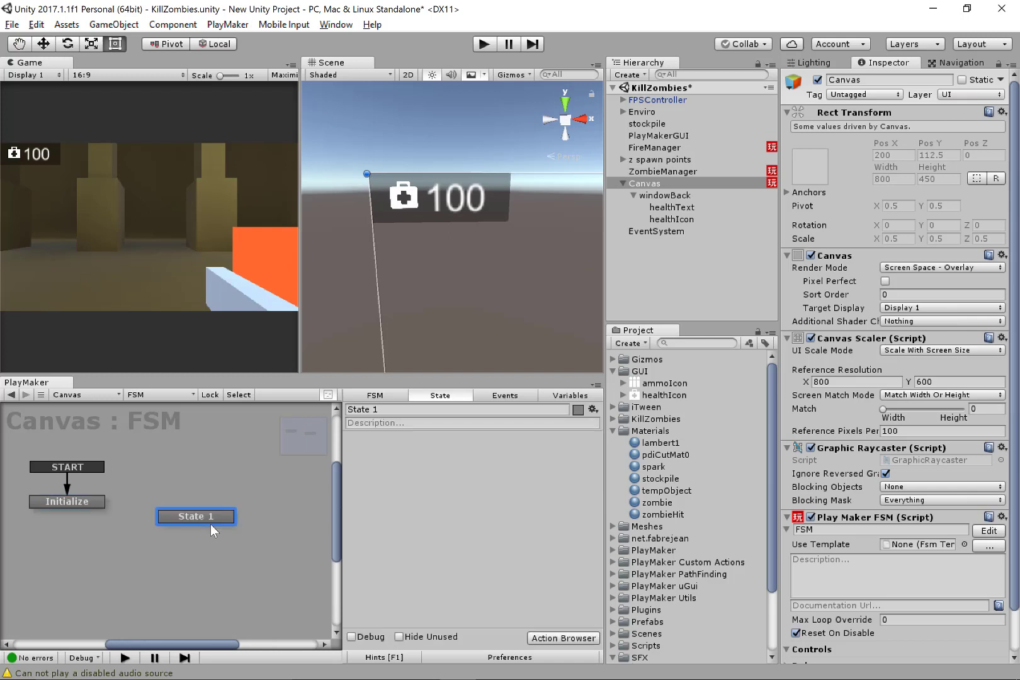
drag(211, 524, 205, 508)
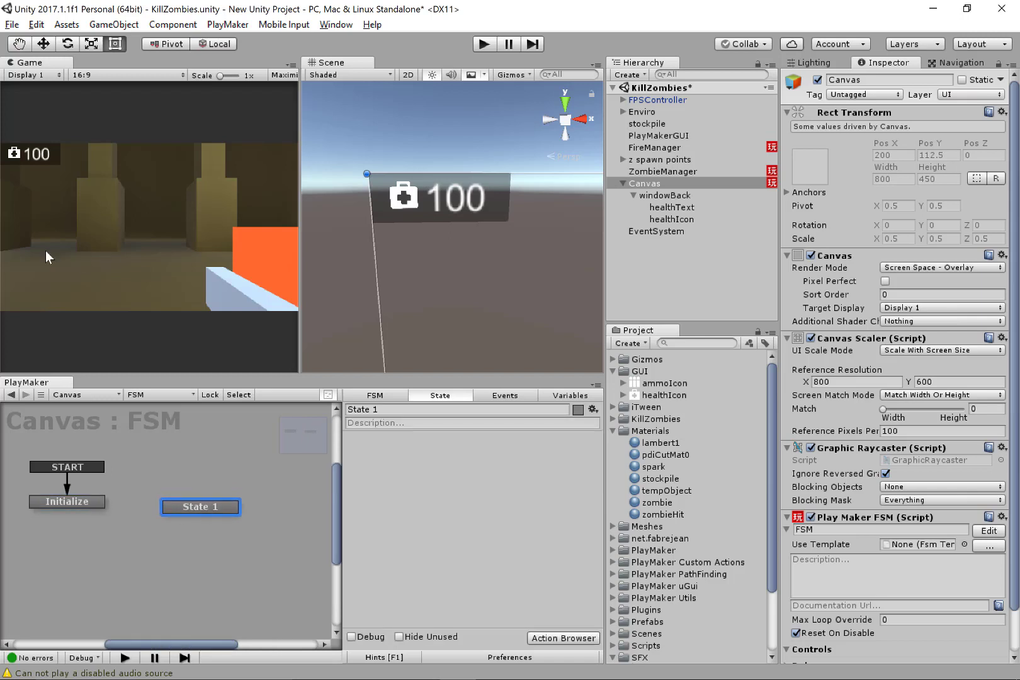
mouse_move(92, 506)
mouse_down()
mouse_move(79, 504)
mouse_move(93, 505)
mouse_up()
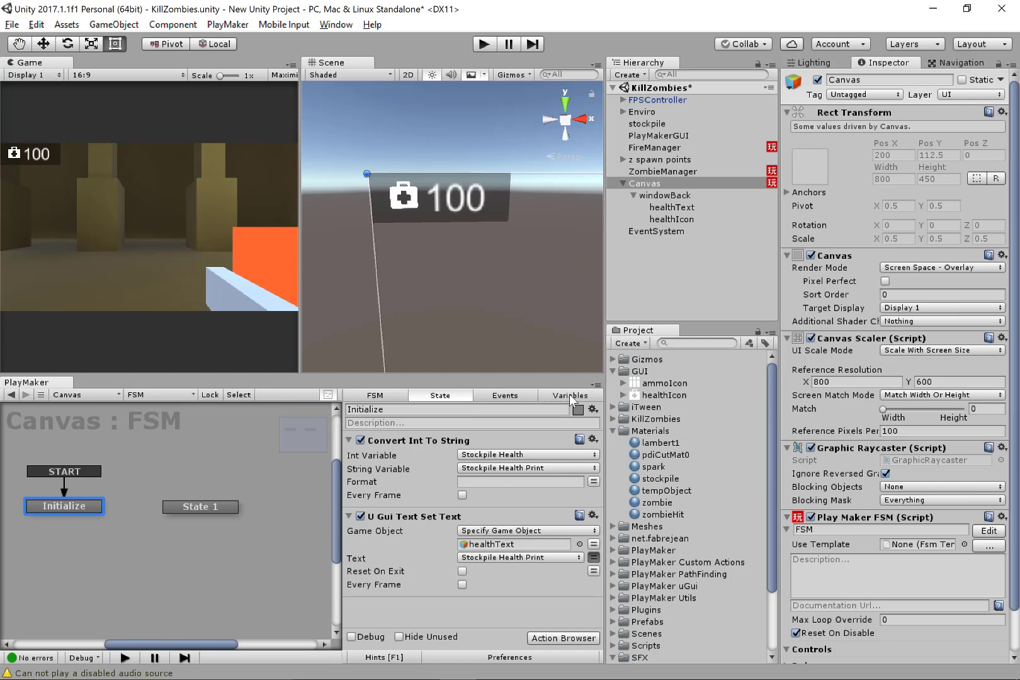
- Add an event named damage taken to the Canvas FSM
click(495, 396)
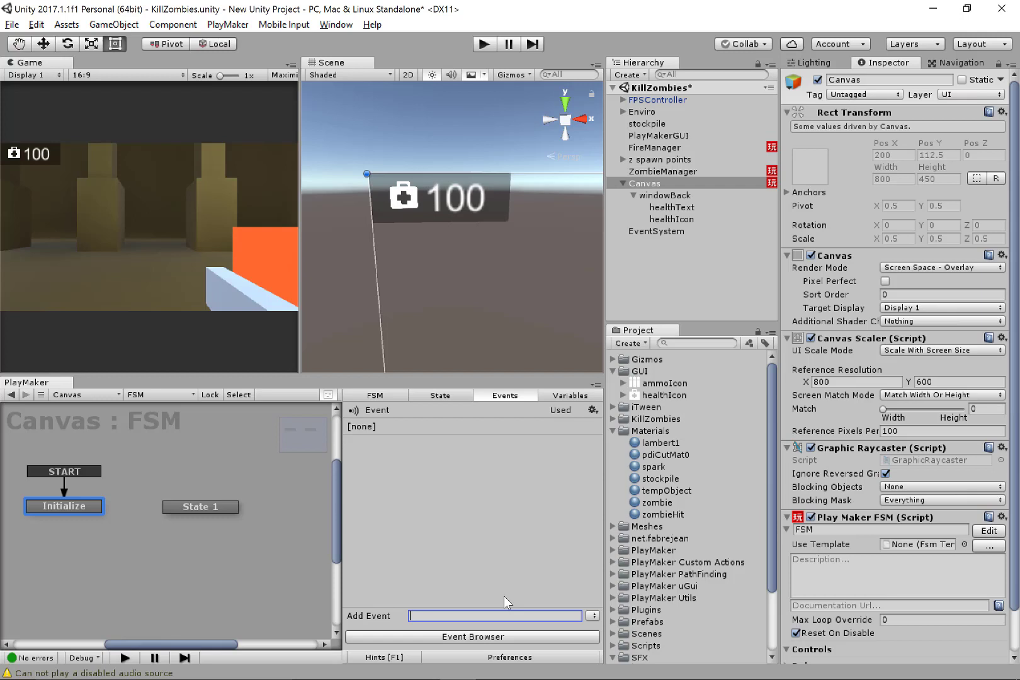
text(damage taken)
key(Return)
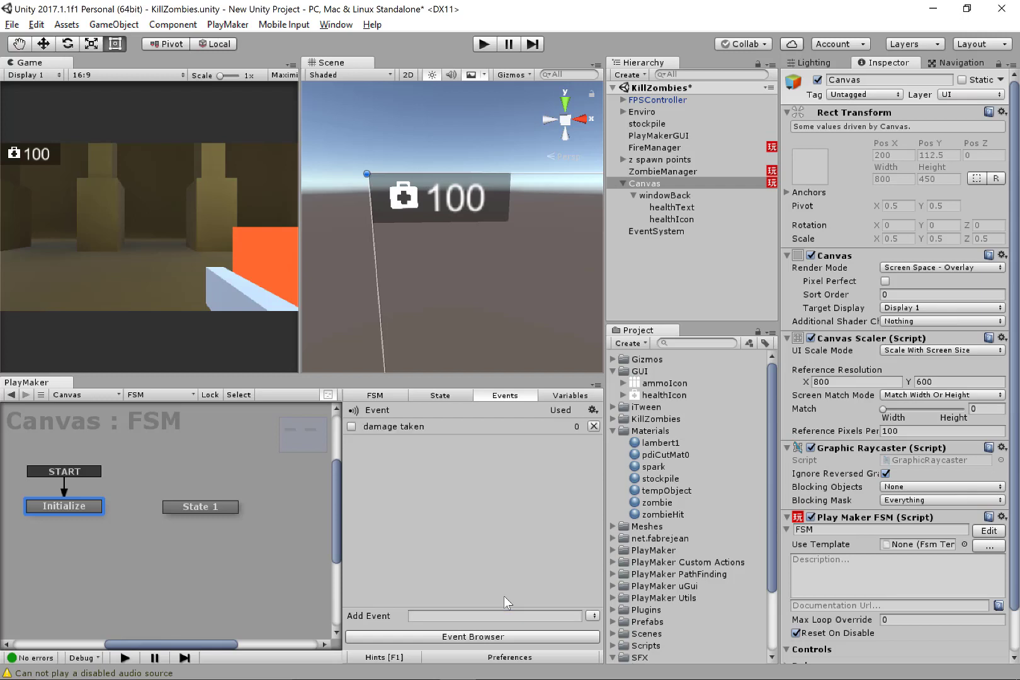
- Add a damage taken transition to the Initialize state and connect it to State 1
right_click(89, 506)
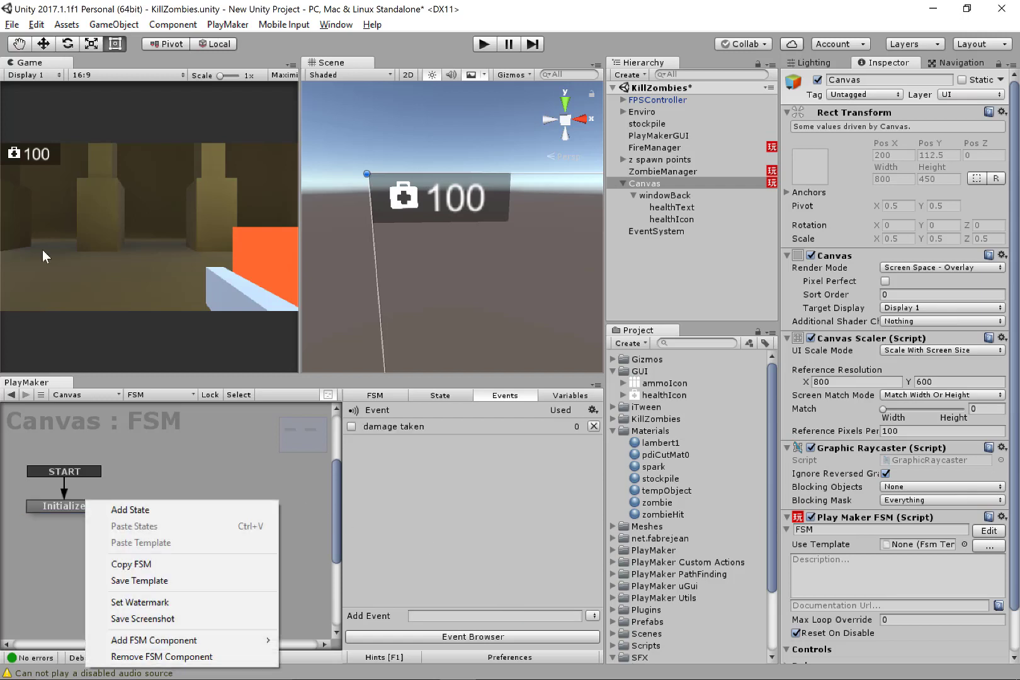
click(88, 506)
right_click(88, 508)
mouse_move(101, 520)
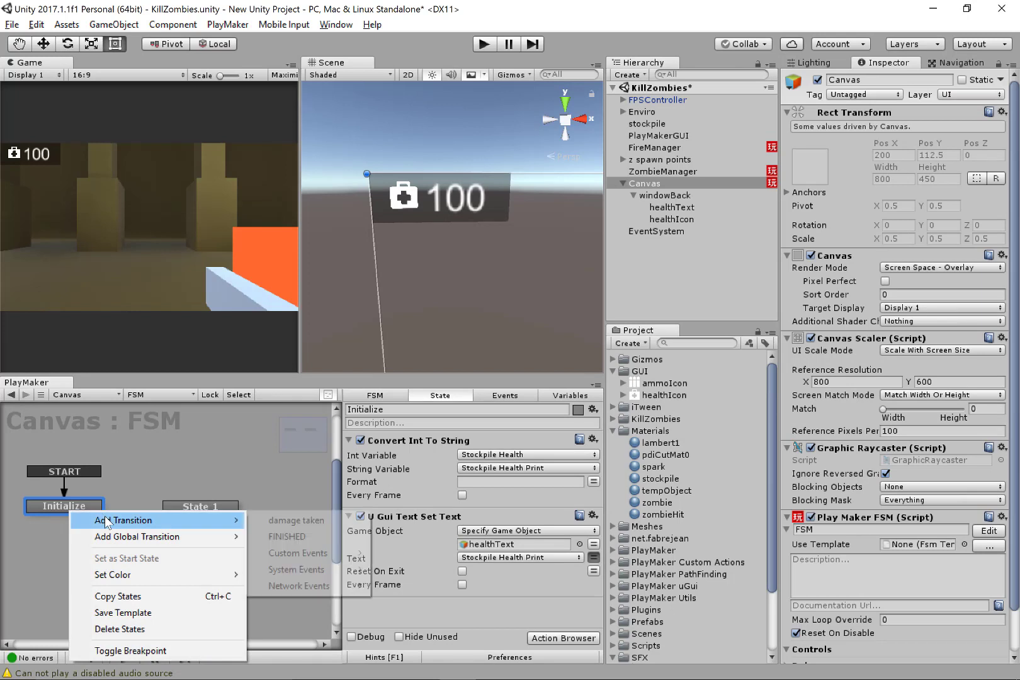
click(294, 521)
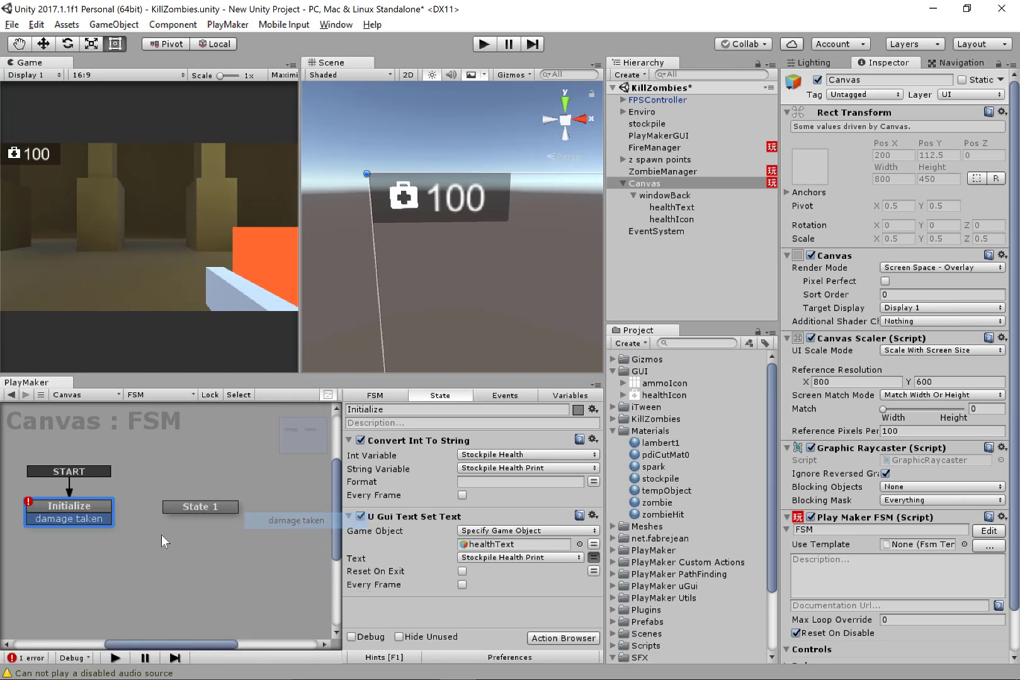
drag(100, 519, 172, 506)
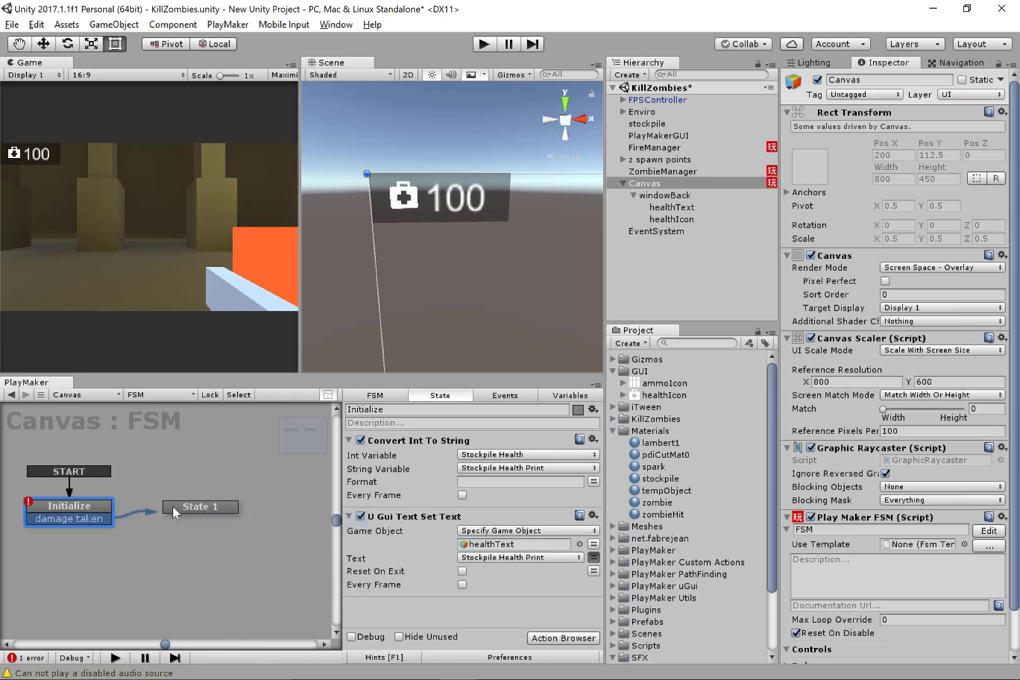
- Rename State 1 as subtract health
click(210, 507)
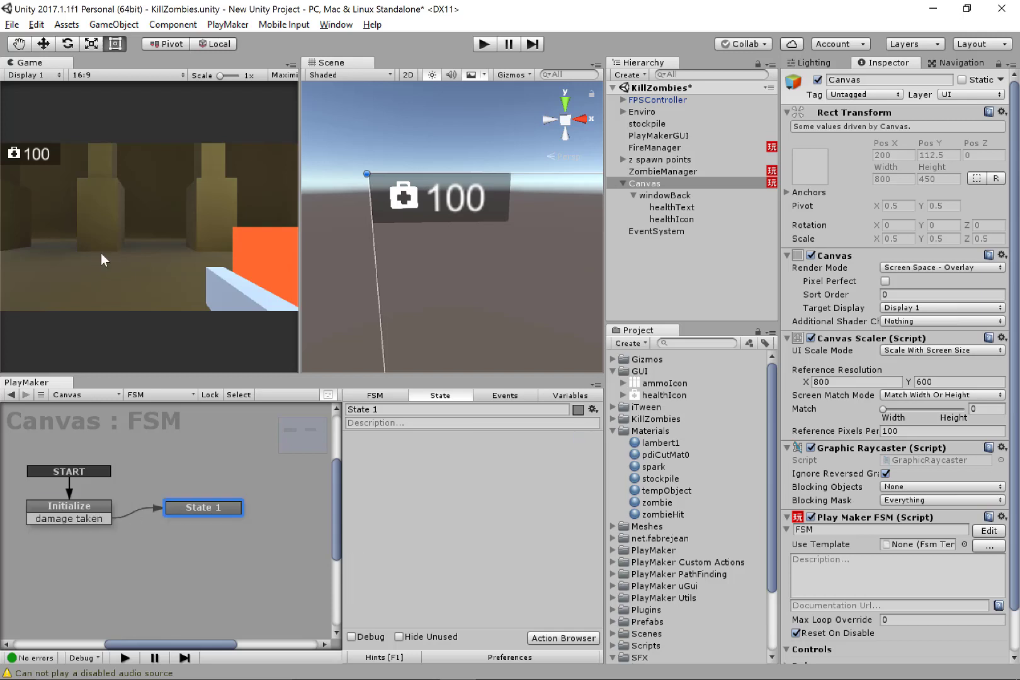
click(409, 410)
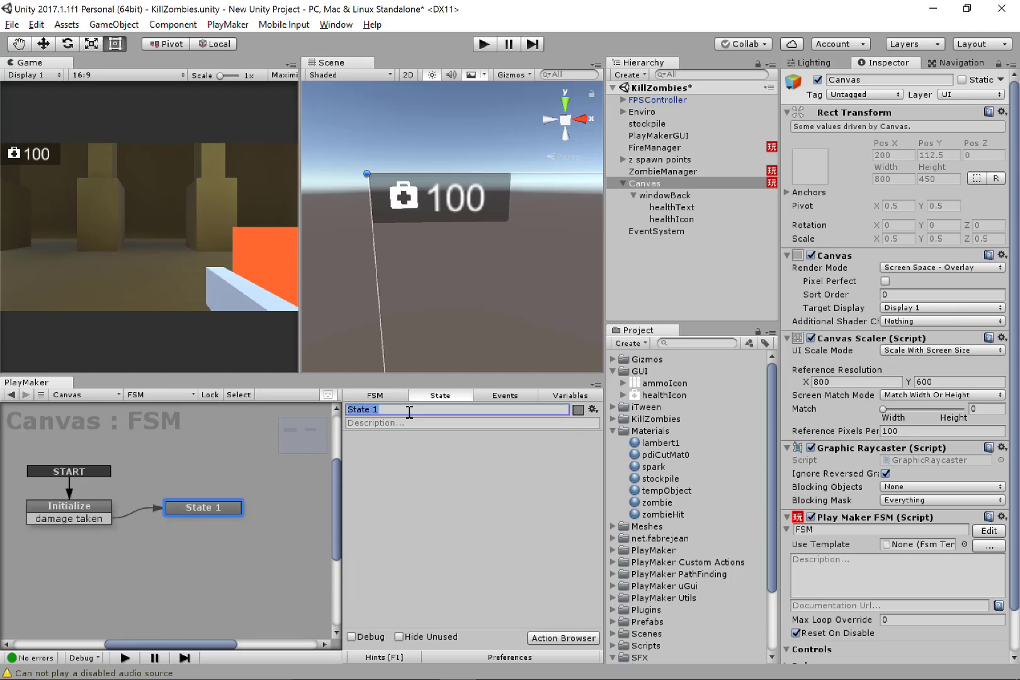
text(subtract health)
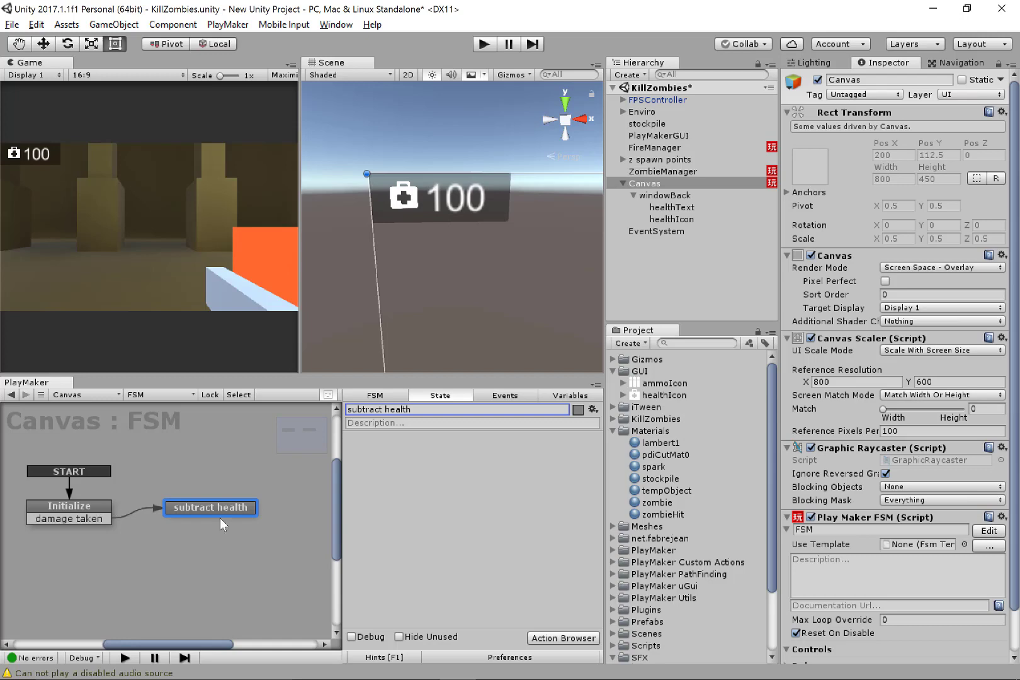
- Add an Int Add action to the subtract health state, with Stockpile Health as its Int Variable and an Add value of -10
double_click(458, 546)
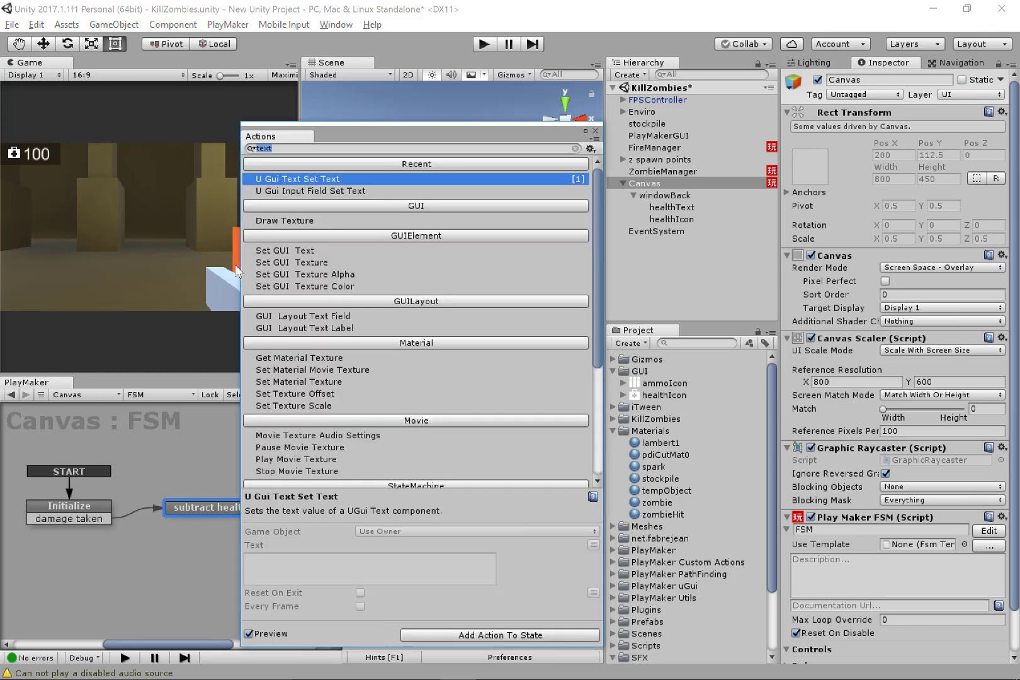
text(int)
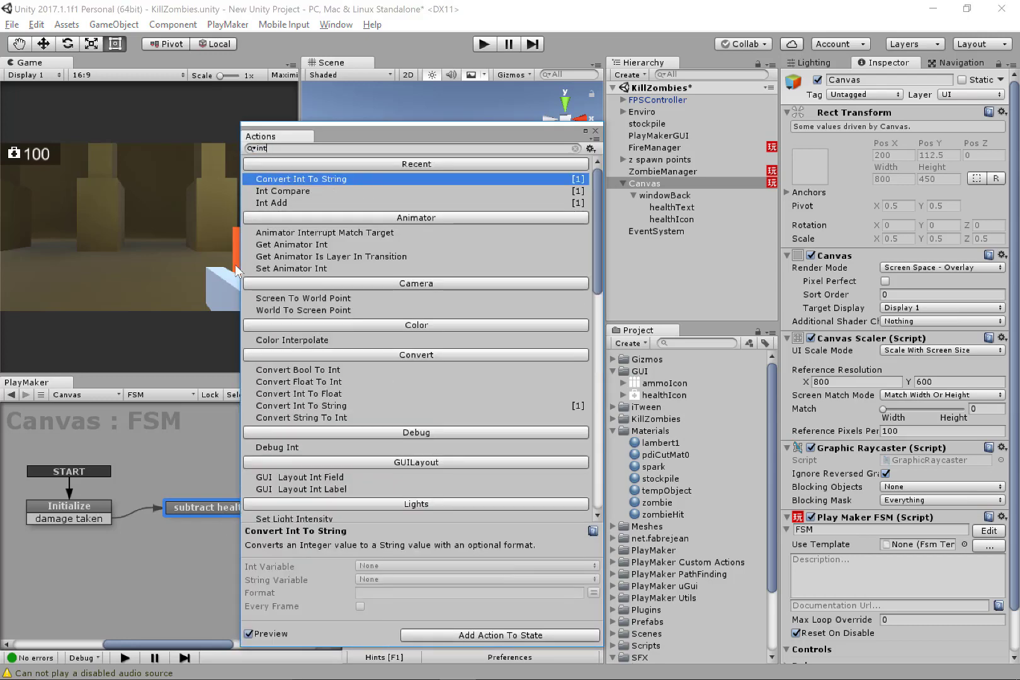
text( add)
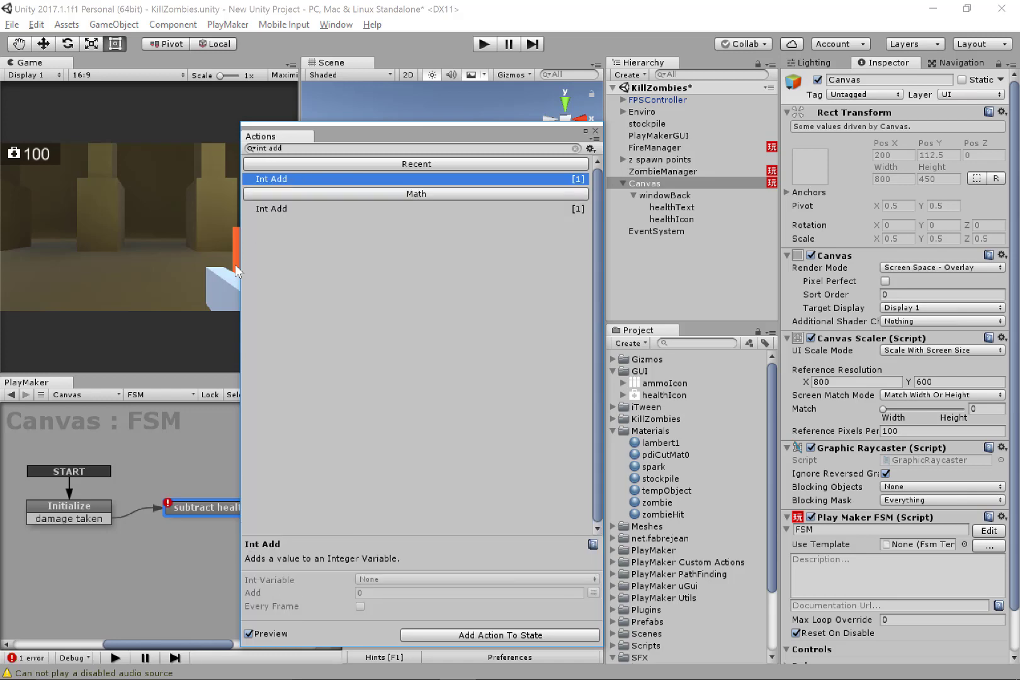
click(595, 131)
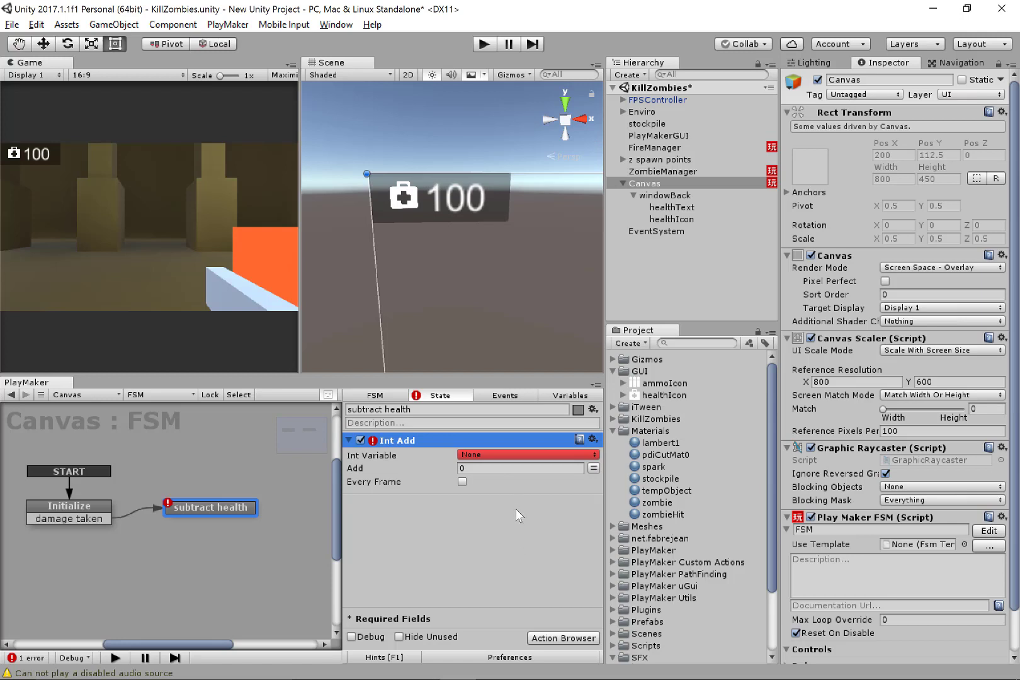
click(523, 467)
click(523, 458)
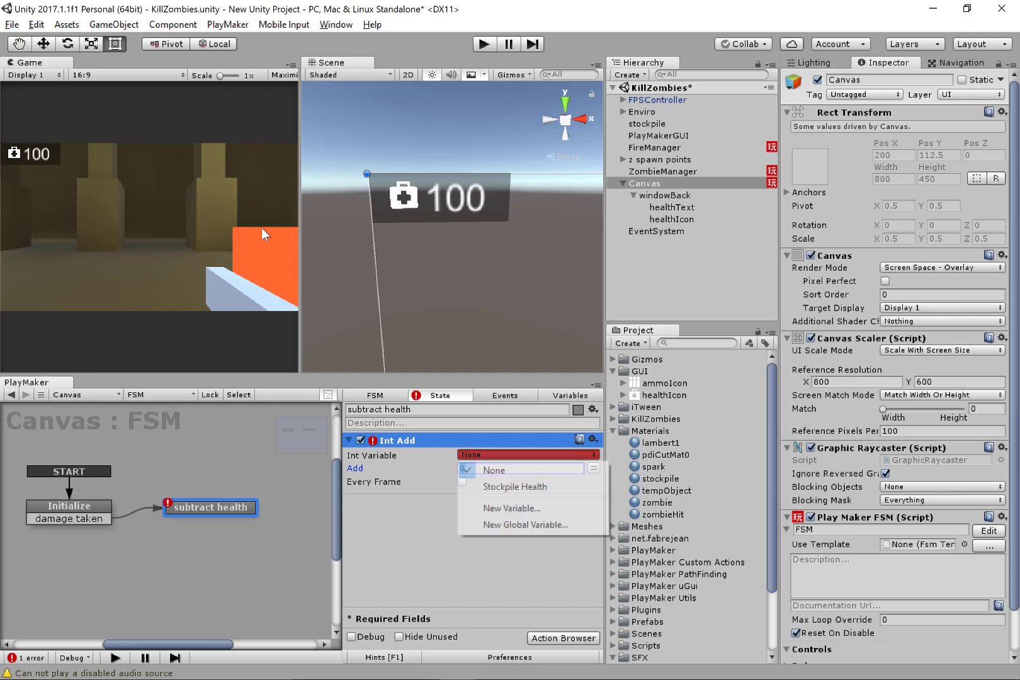
click(532, 486)
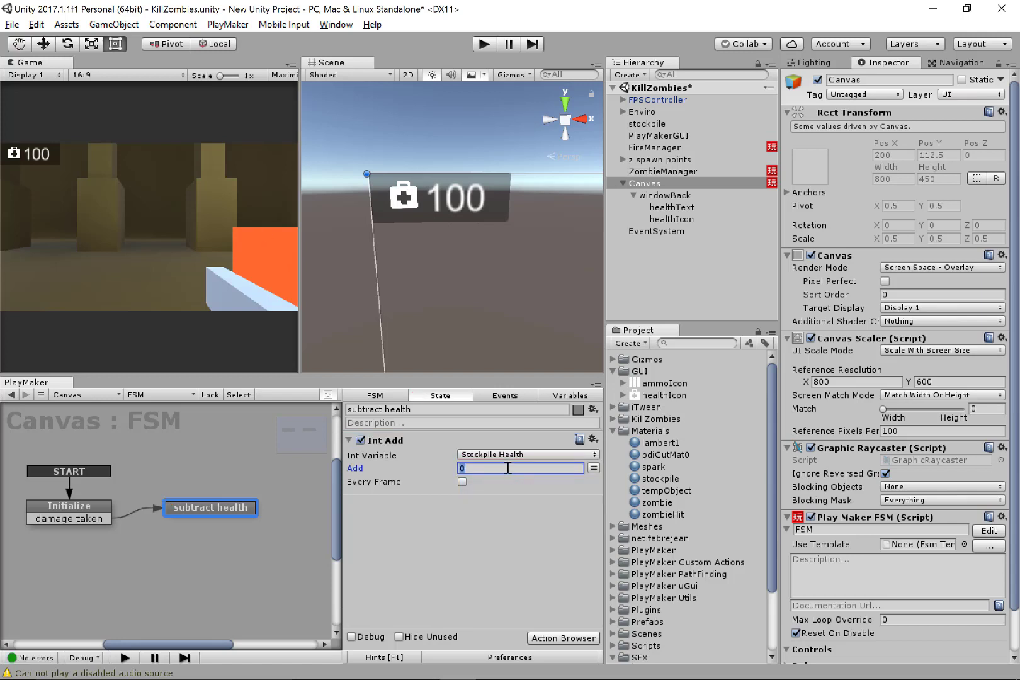
text(-10)
- Copy Convert Int To String and U Gui Text Set Text from the Initialize state into subtract health, below Int Add
click(69, 511)
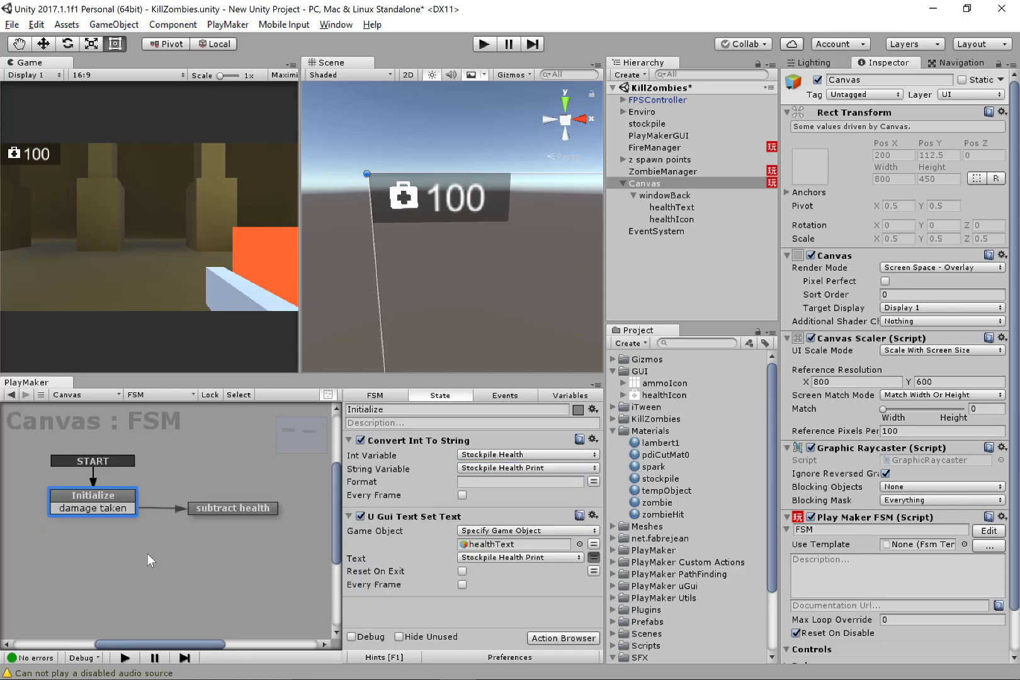
right_click(420, 440)
click(396, 441)
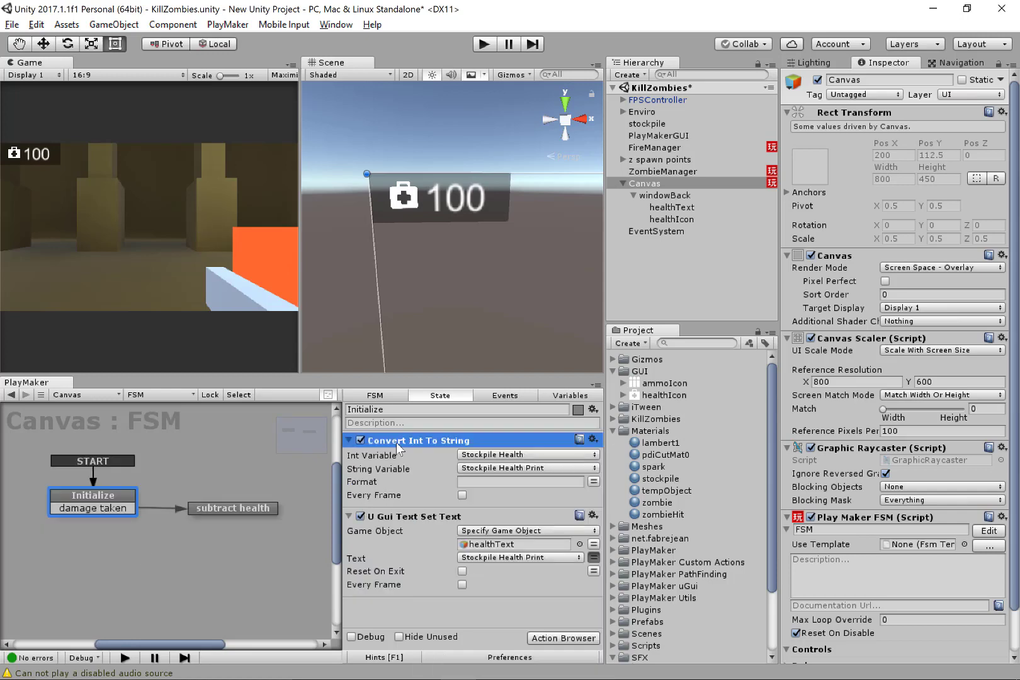
ctrl+click(413, 515)
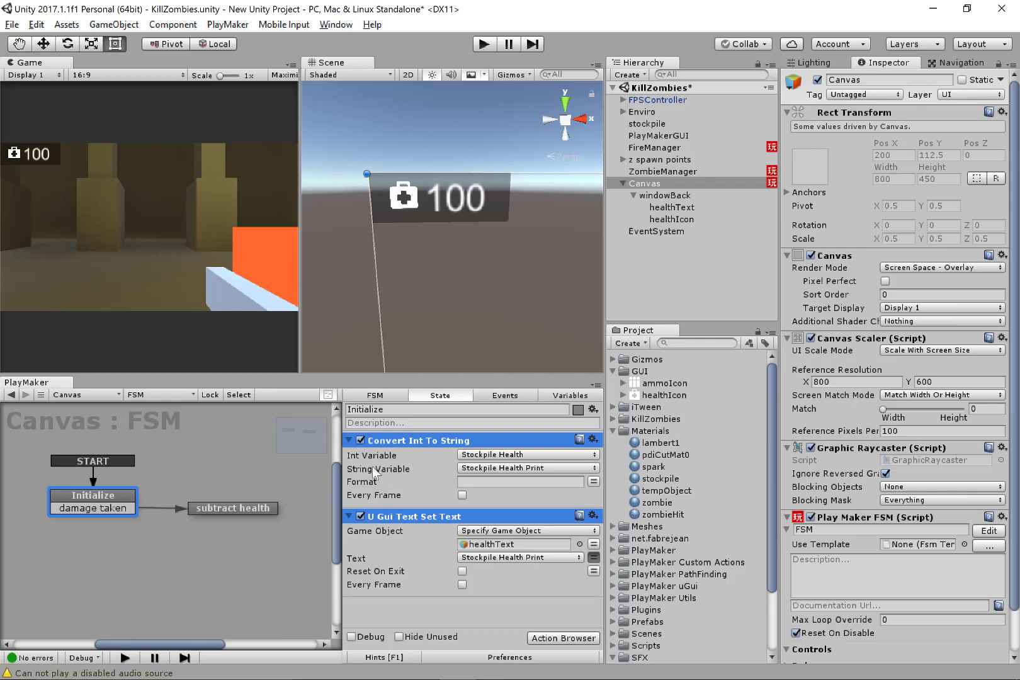
click(266, 504)
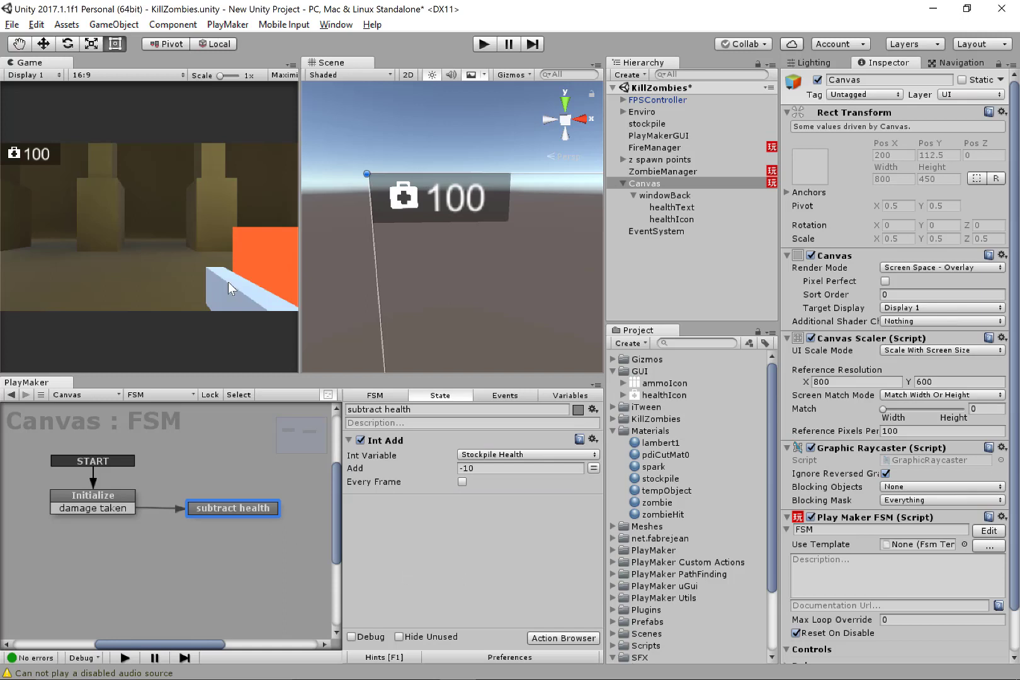
key(ctrl+v)
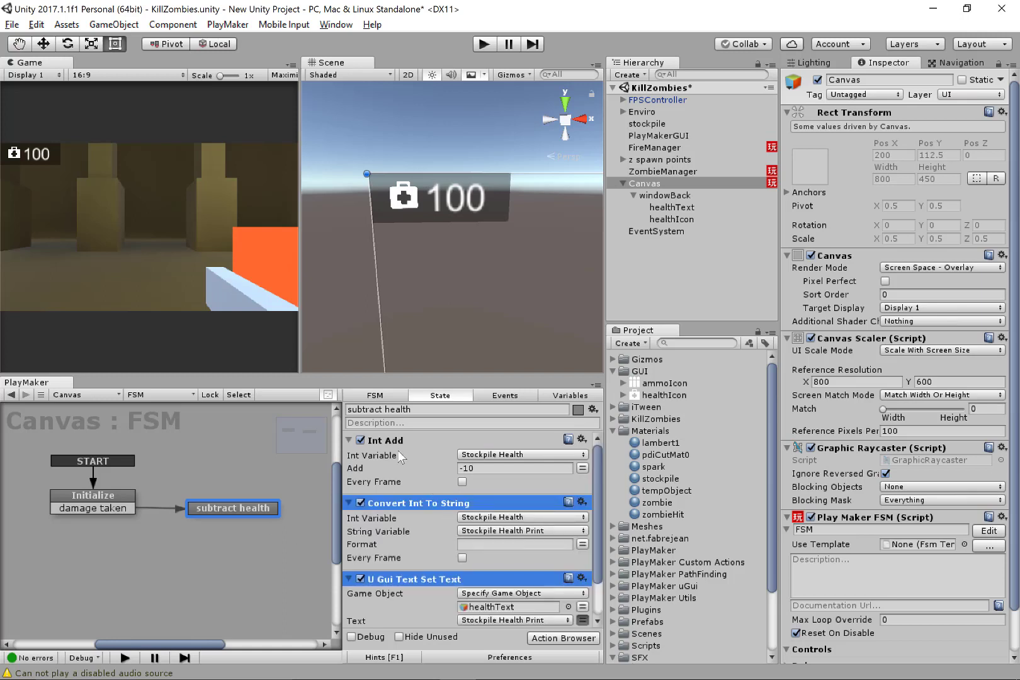
- Review the Convert Int To String and U Gui Text Set Text actions in the subtract health and Initialize states
click(435, 502)
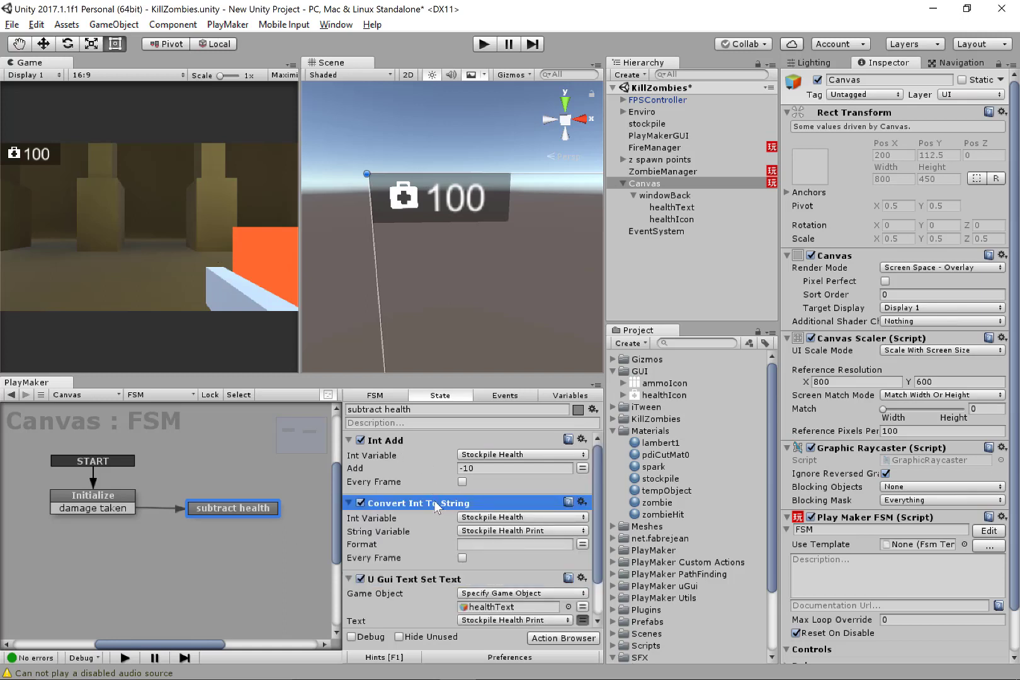
click(434, 574)
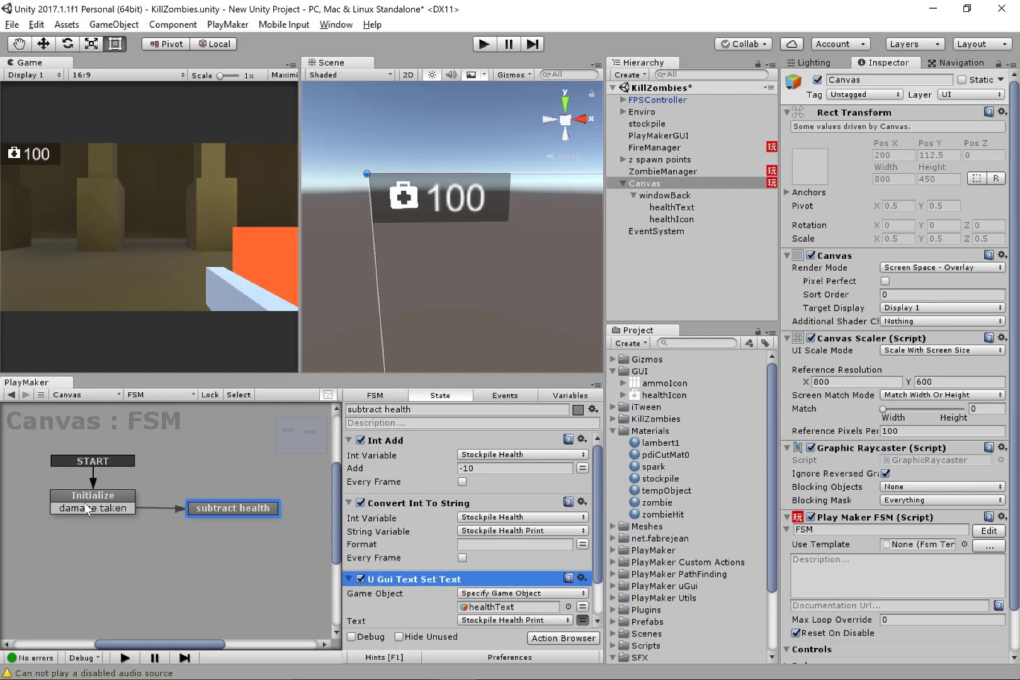
drag(112, 493, 118, 491)
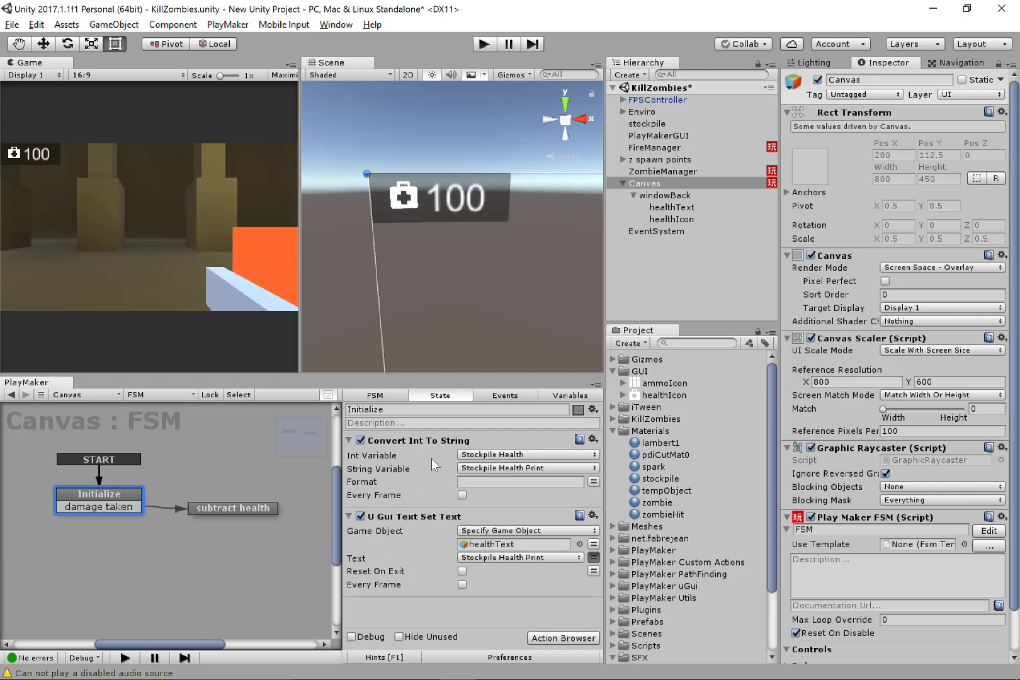
click(209, 502)
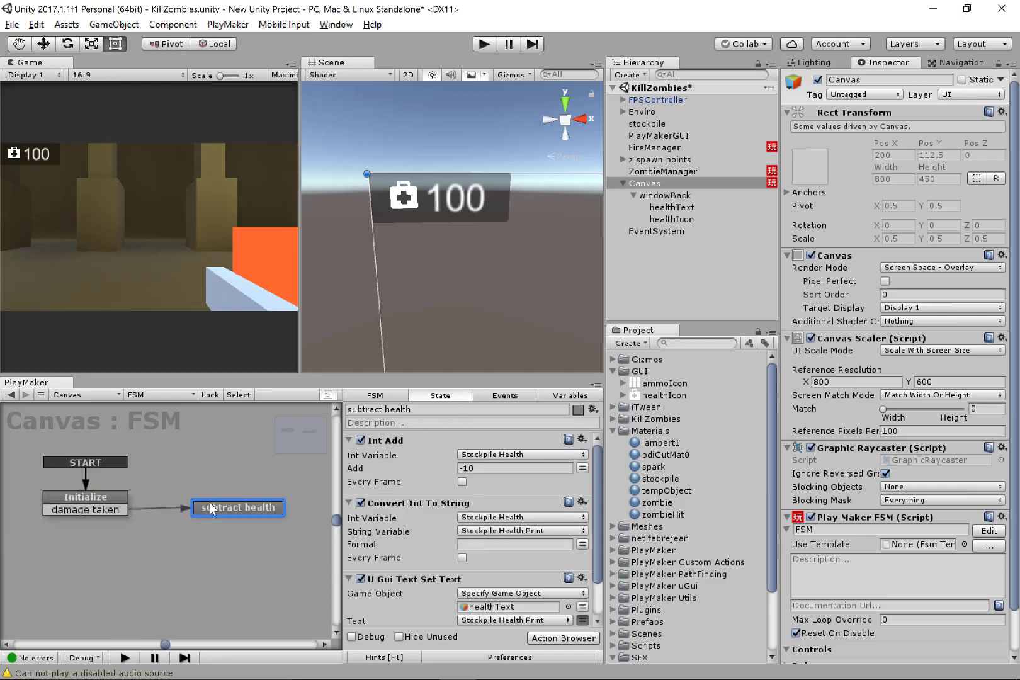
click(391, 502)
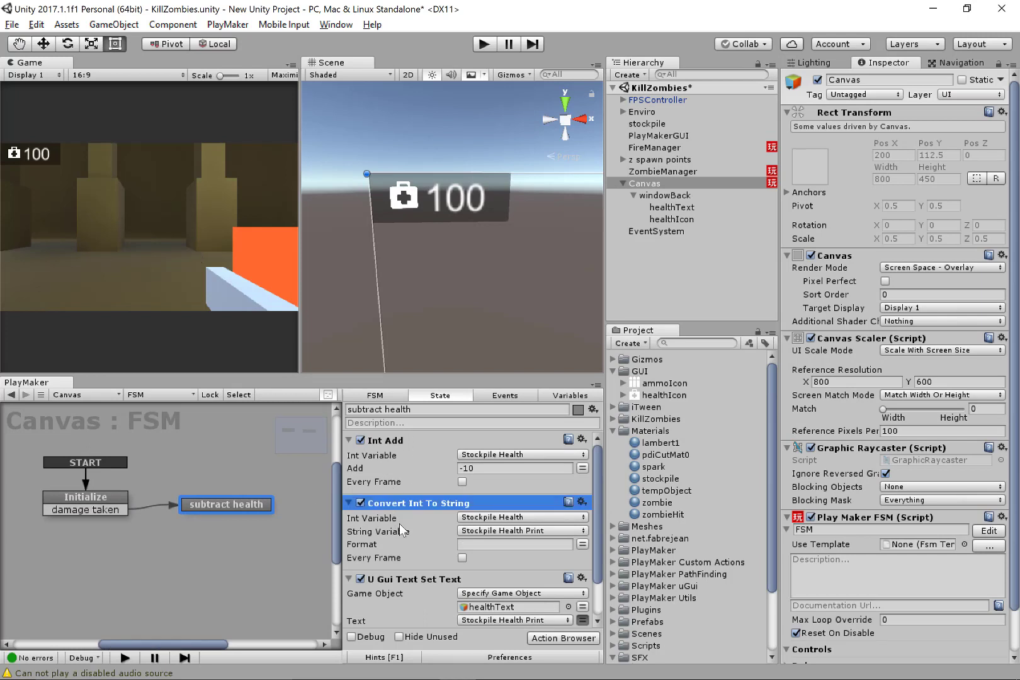
click(411, 578)
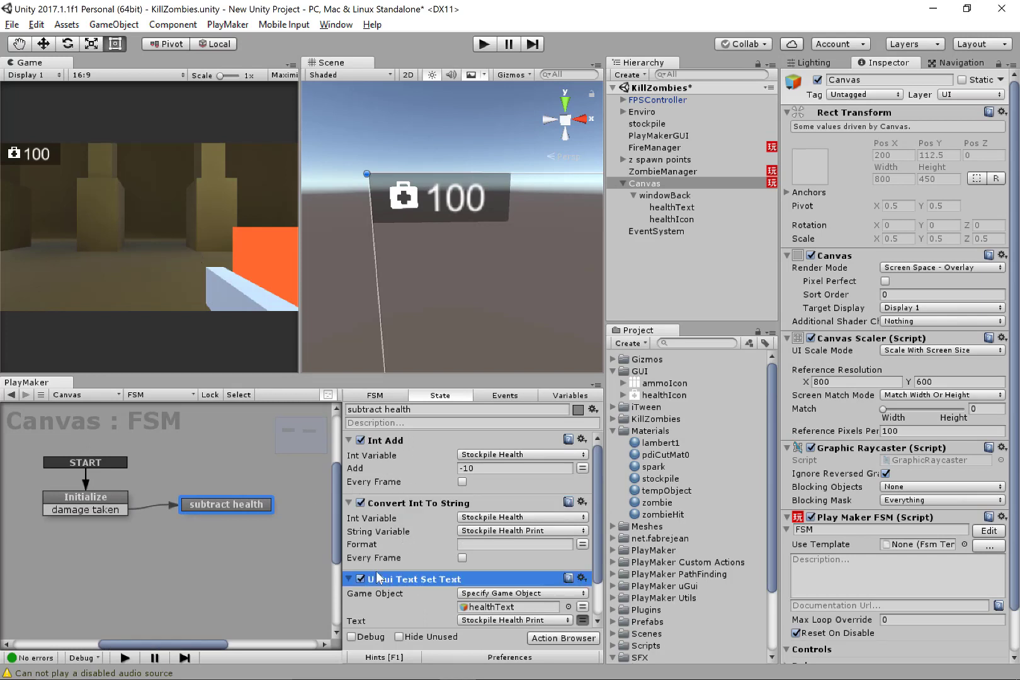
- Collapse the Int Add, Convert Int To String and U Gui Text Set Text actions in the subtract health state
click(348, 440)
click(349, 456)
click(348, 473)
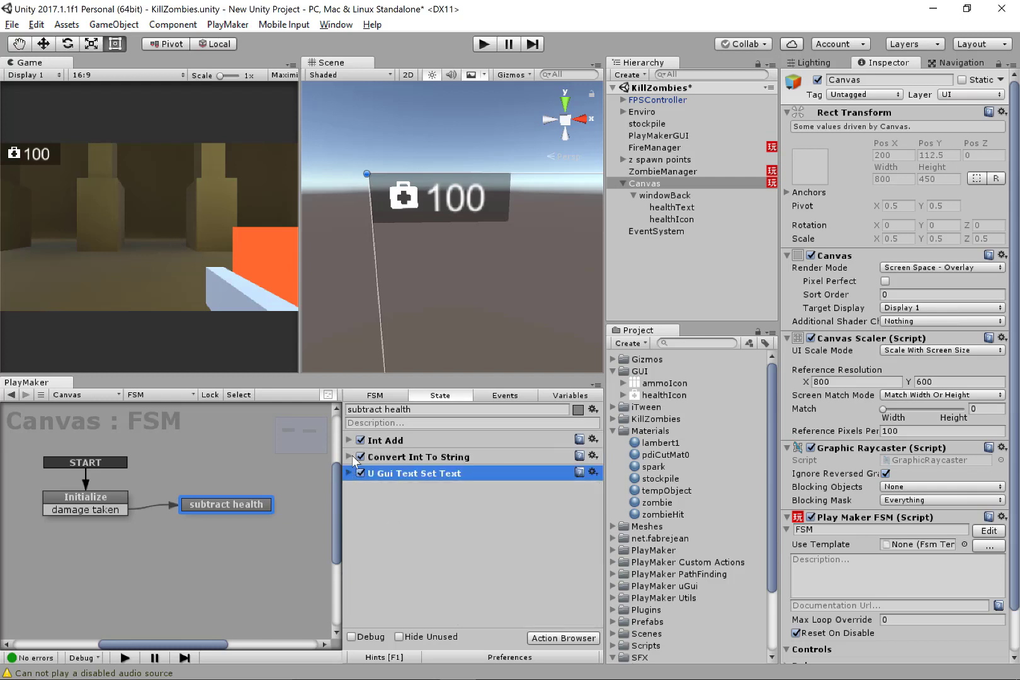
click(440, 456)
click(442, 473)
- Create a state named health check and connect subtract health to it with a FINISHED transition
middle_drag(208, 541, 94, 270)
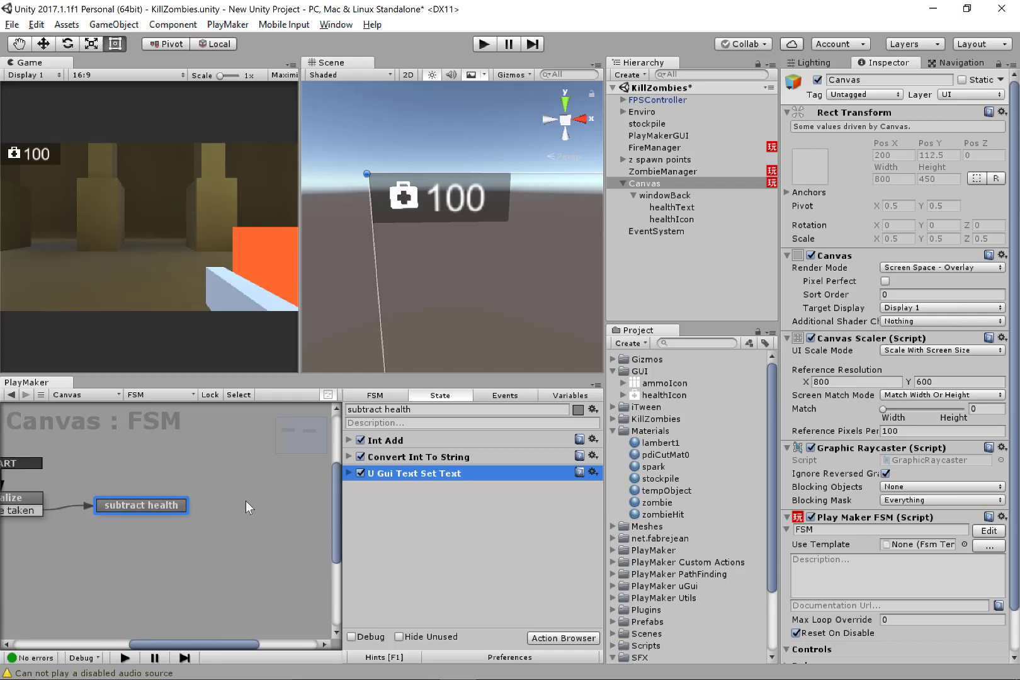
middle_drag(250, 505, 201, 503)
ctrl+click(201, 503)
ctrl+click(100, 505)
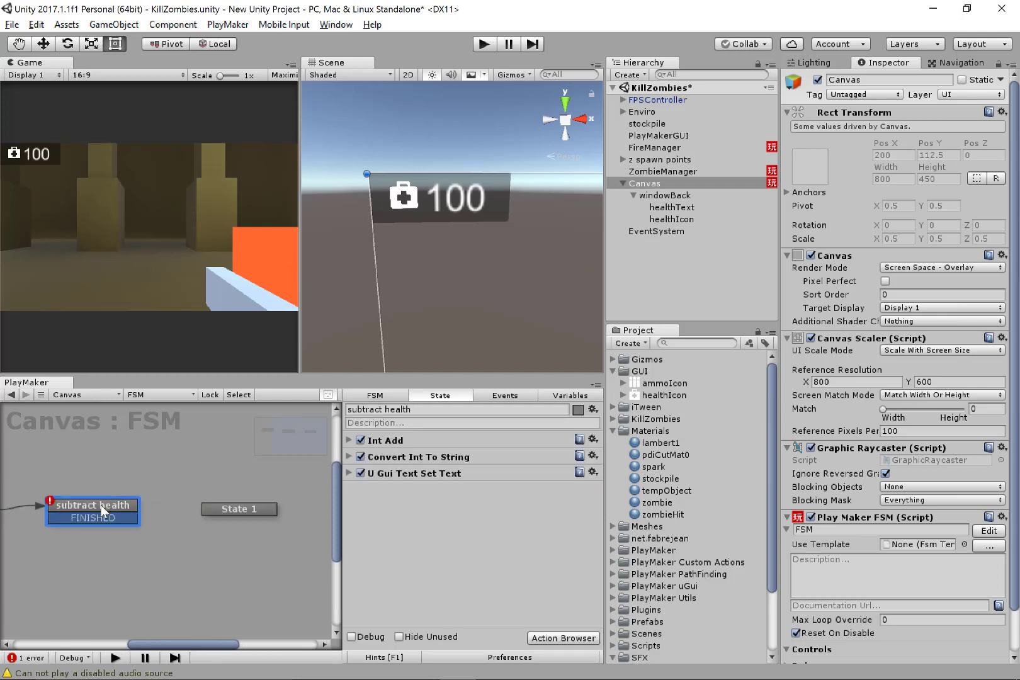
ctrl+click(236, 506)
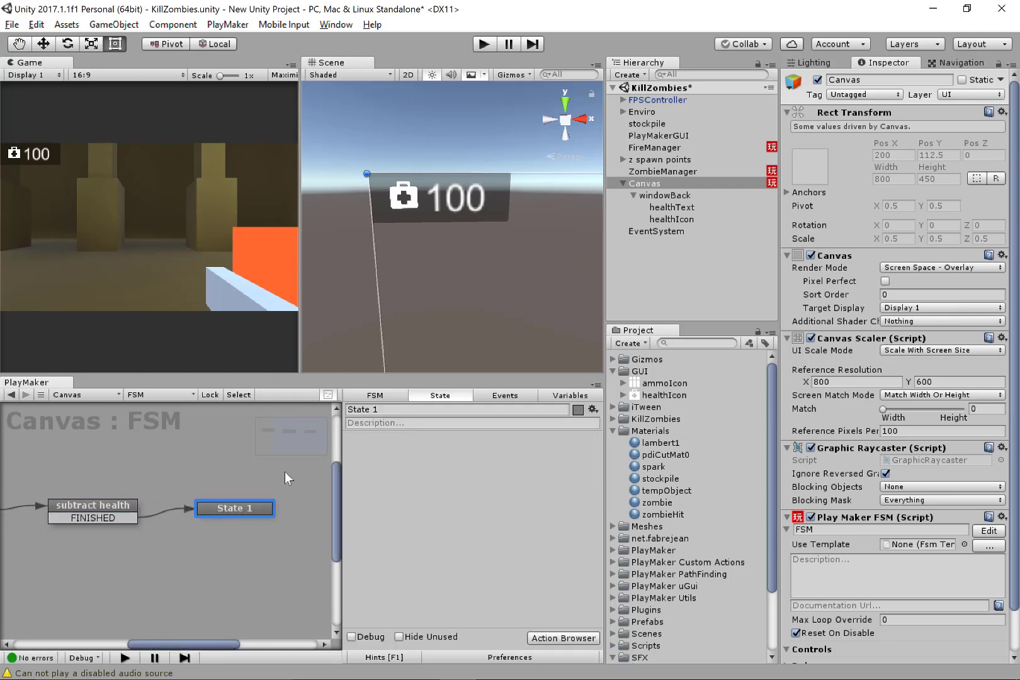
click(399, 407)
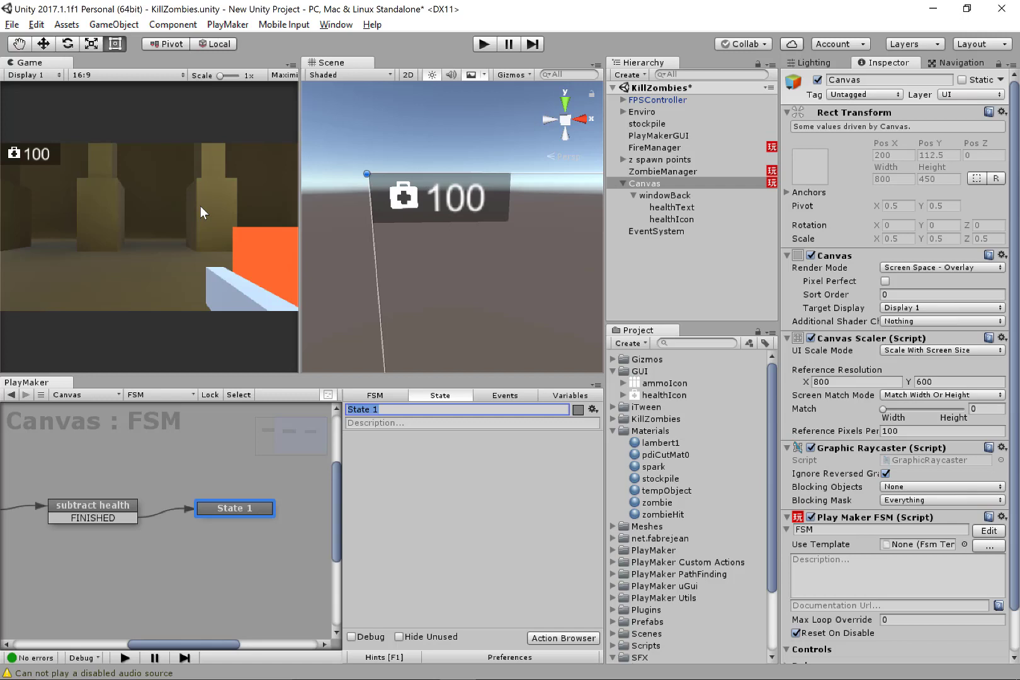
text(health check)
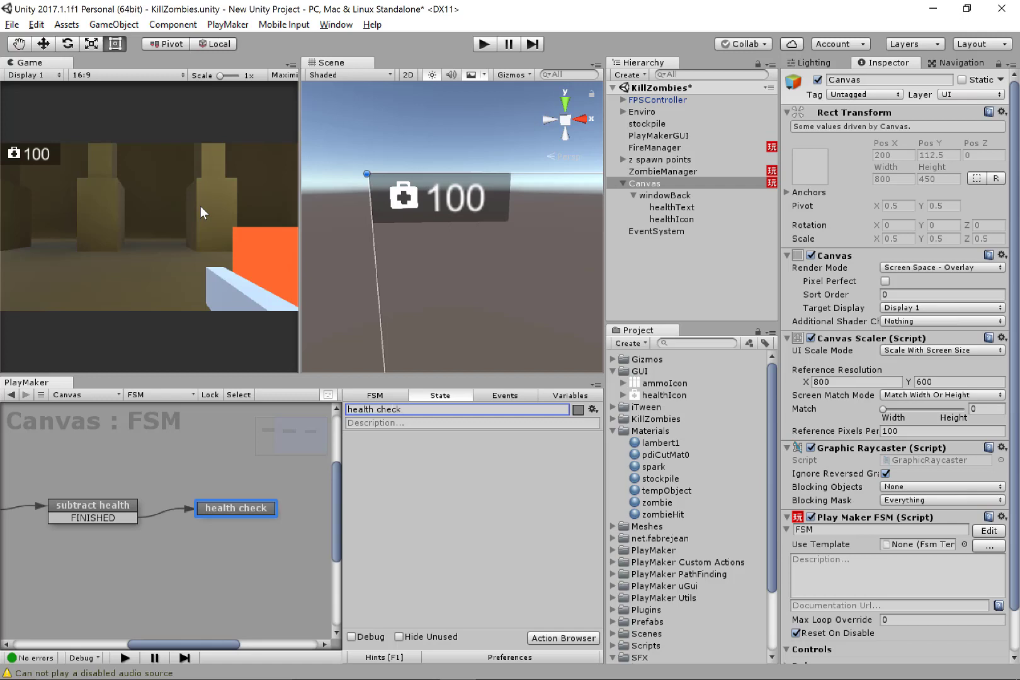
- Add an Int Compare action to the health check state, with the Stockpile Health variable as Integer 1
click(429, 500)
key(grave)
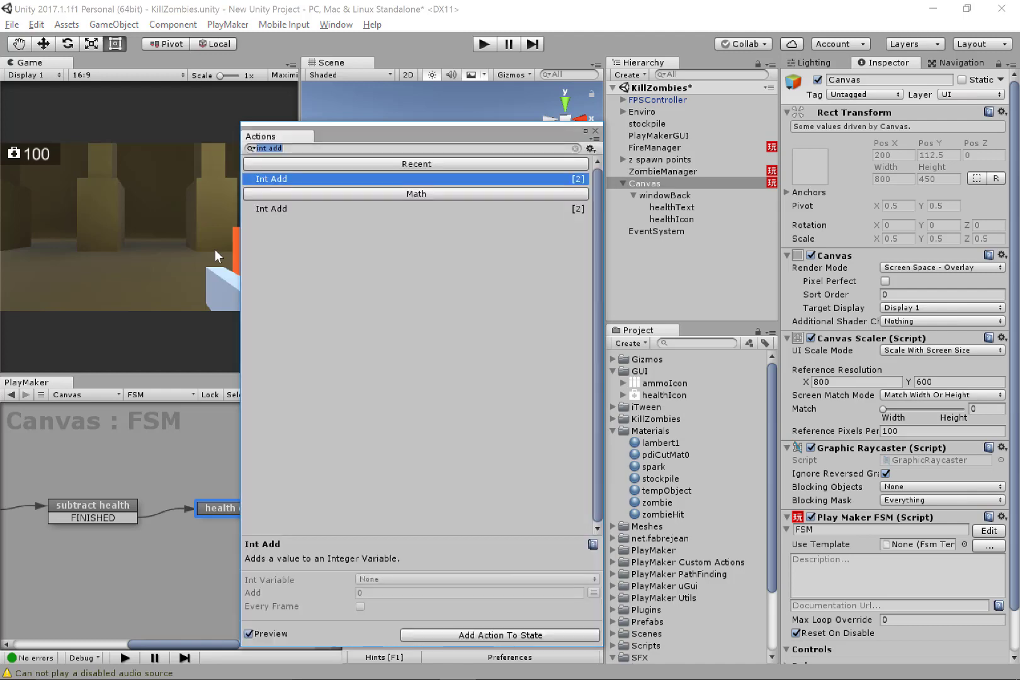
text(int compare)
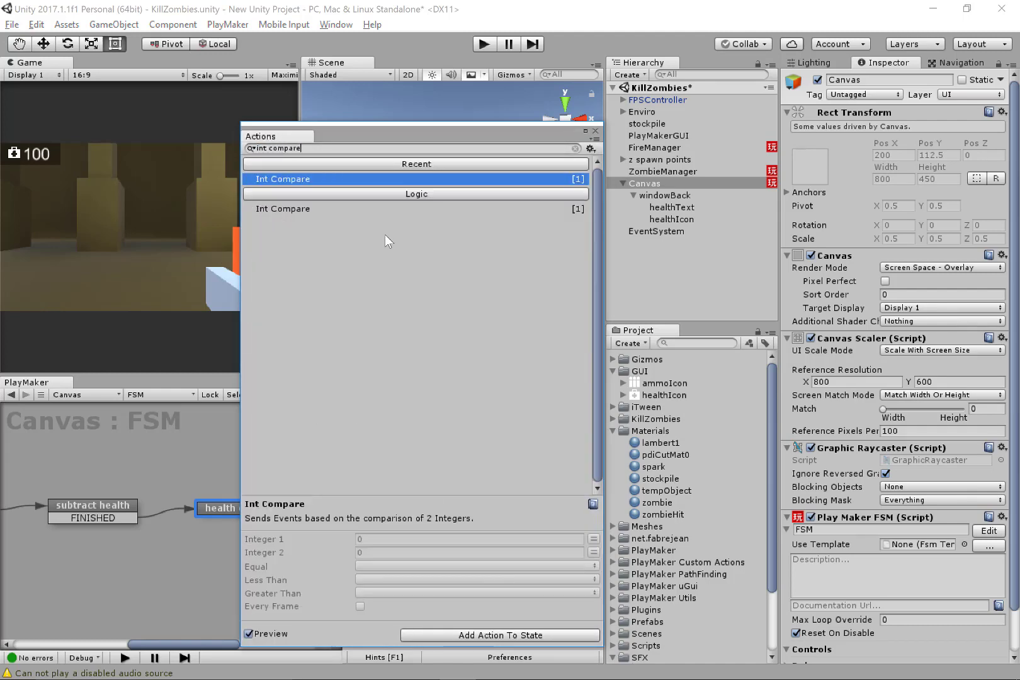
double_click(291, 180)
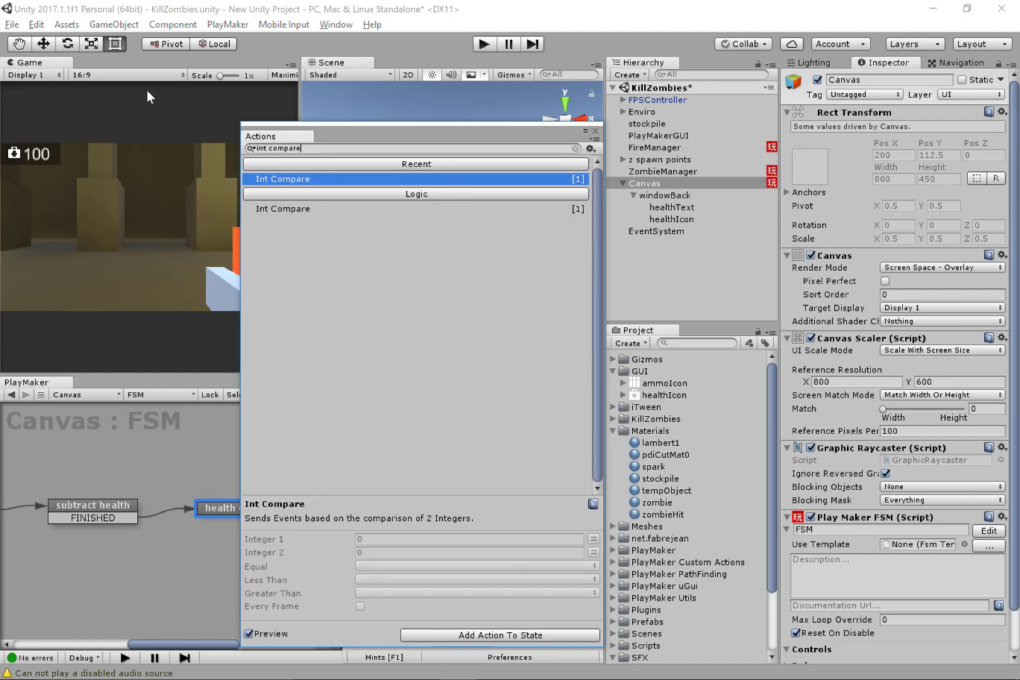
click(595, 131)
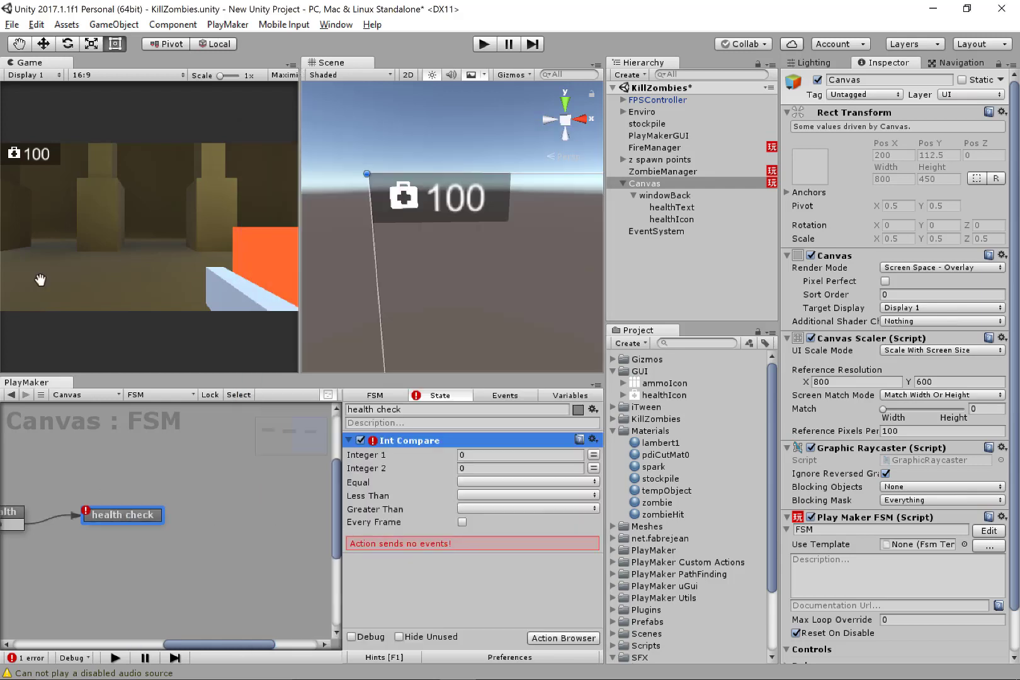
middle_drag(88, 534, 139, 530)
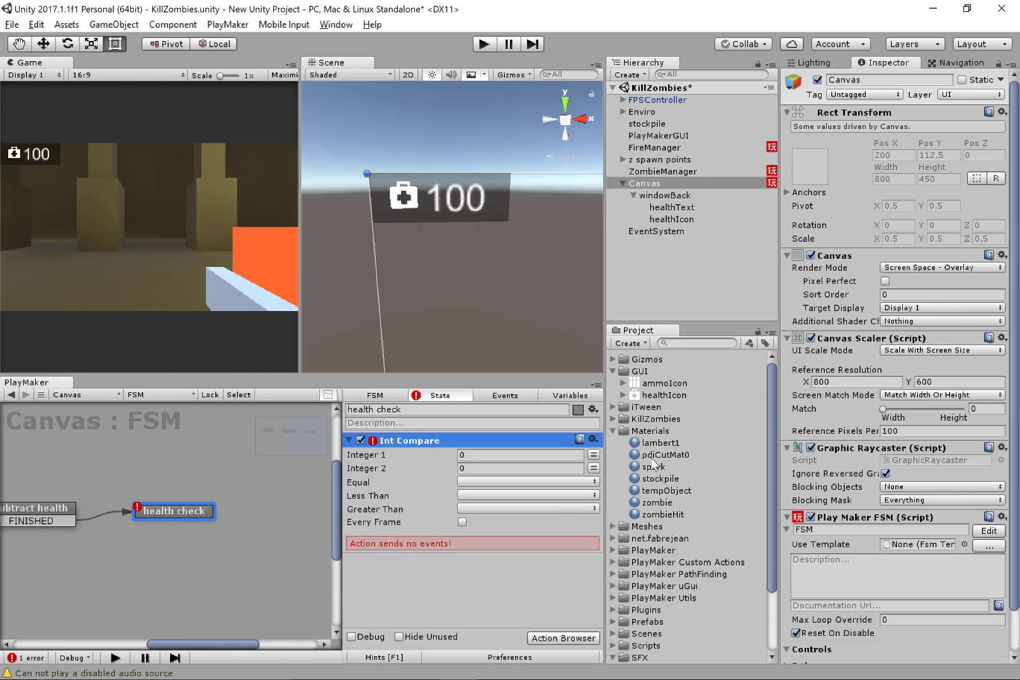
click(593, 454)
click(548, 455)
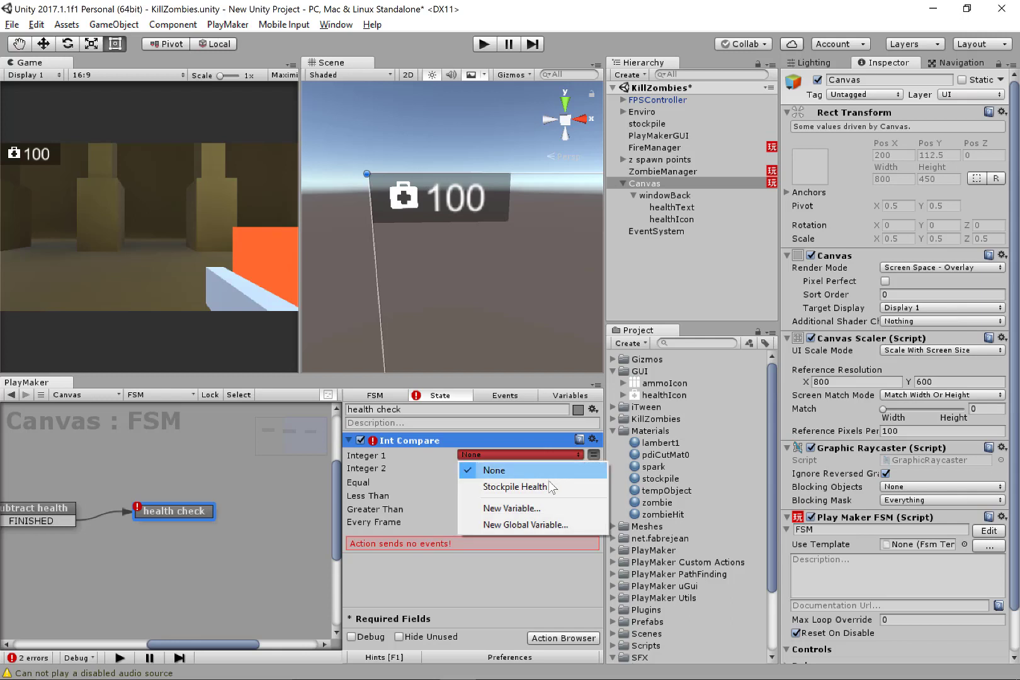
click(548, 484)
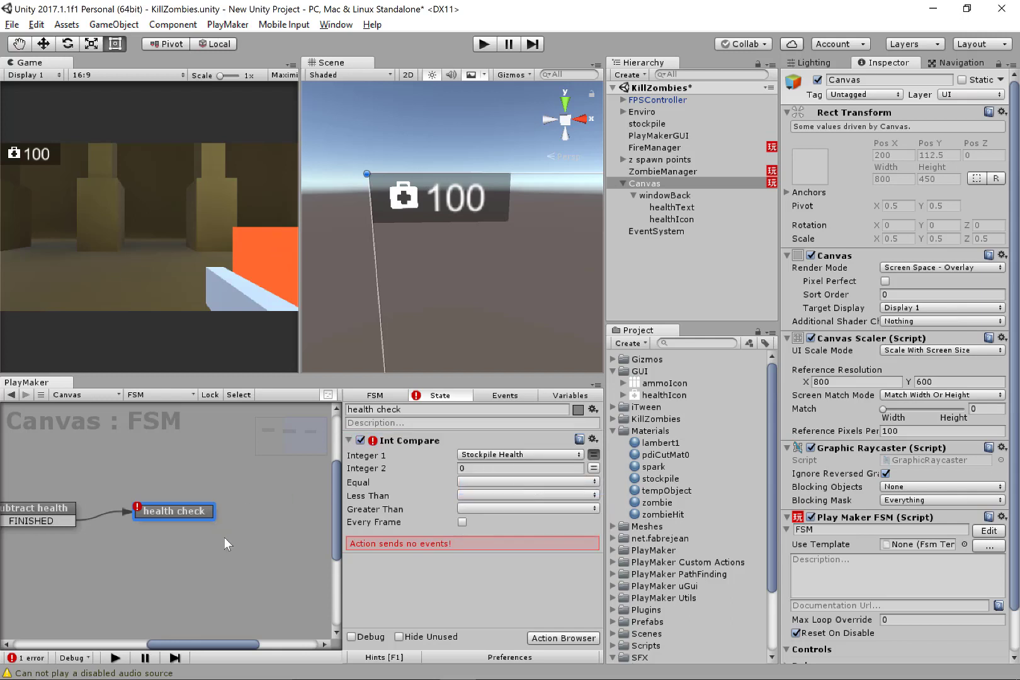
- Create two new states to the right of health check and arrange them one above the other
scroll(220, 533, right, 3)
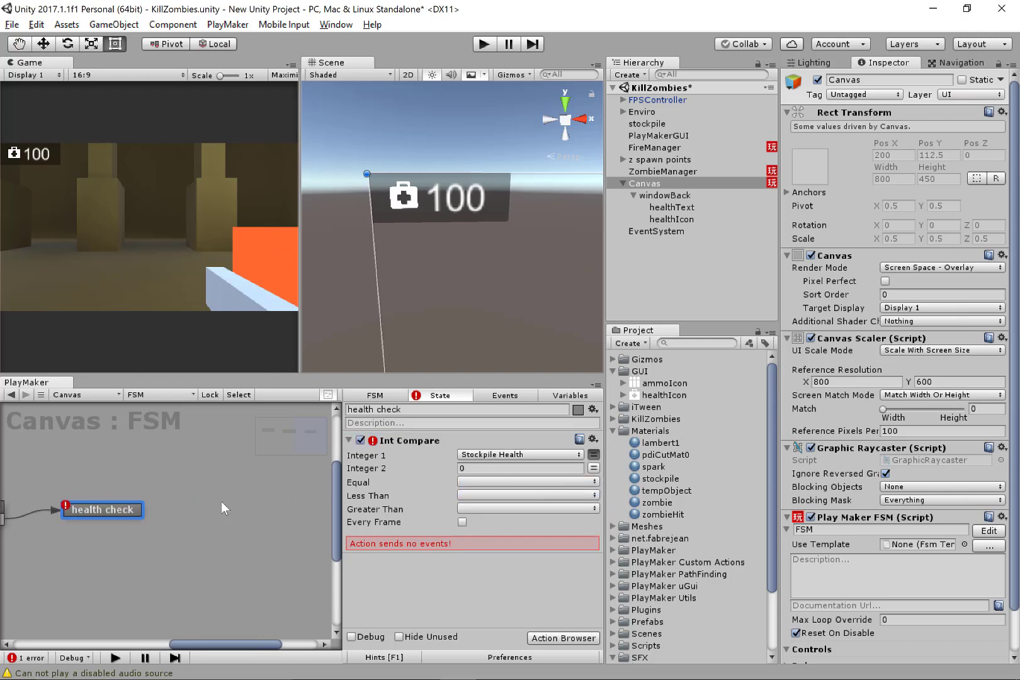
ctrl+click(243, 493)
ctrl+click(241, 529)
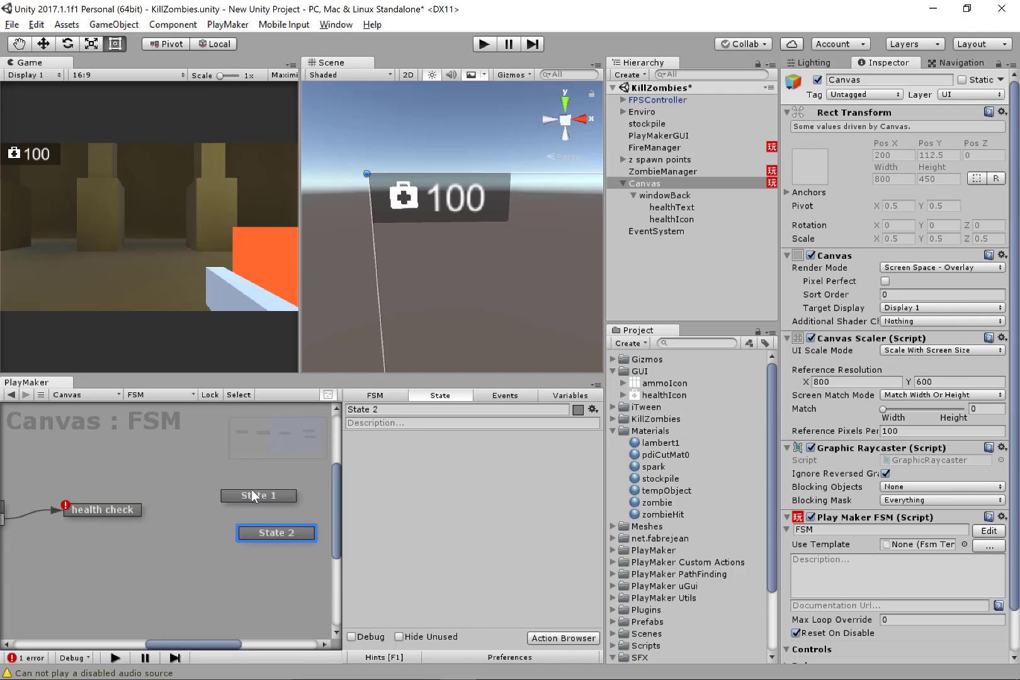
click(251, 489)
drag(269, 531, 250, 561)
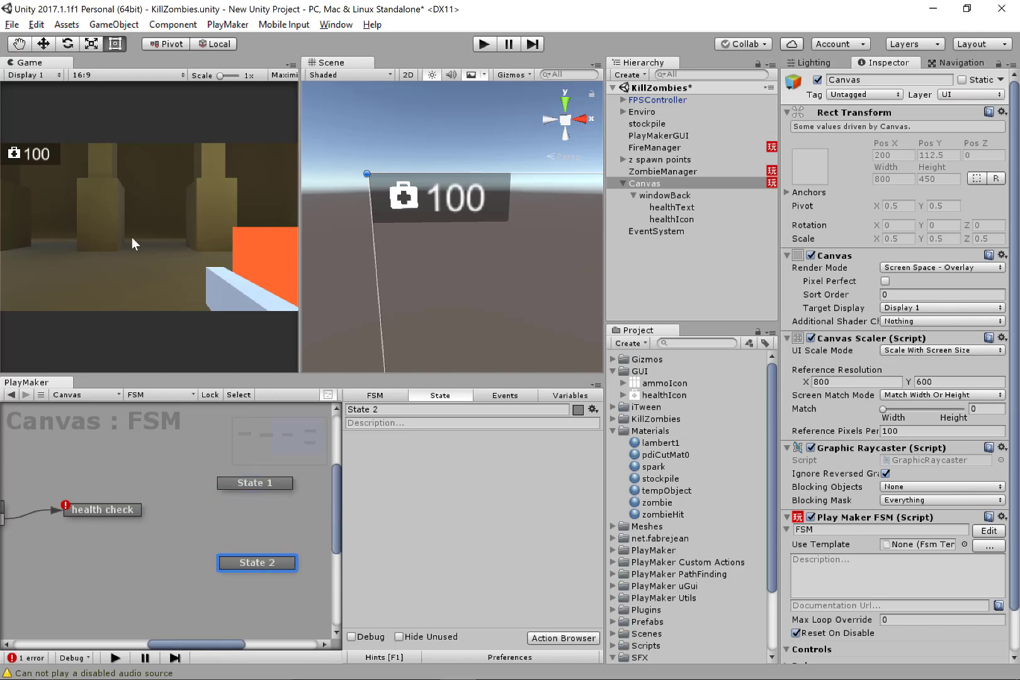
click(239, 507)
drag(259, 481, 256, 480)
click(242, 553)
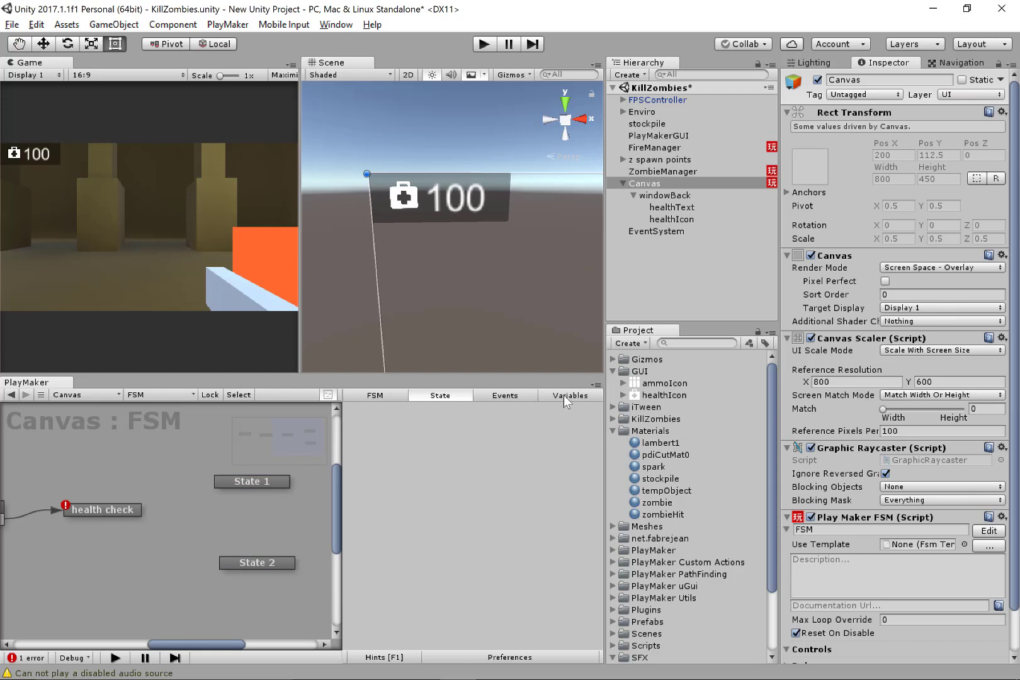
- Add two events named still alive and game over to the Canvas FSM
click(504, 396)
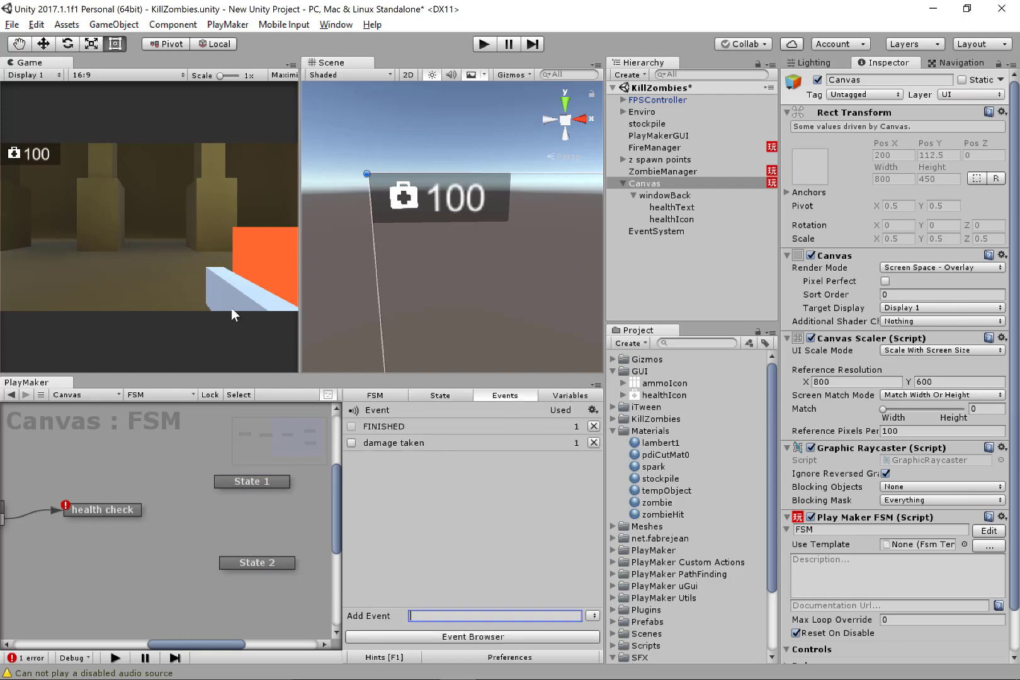
text(still alive)
key(Return)
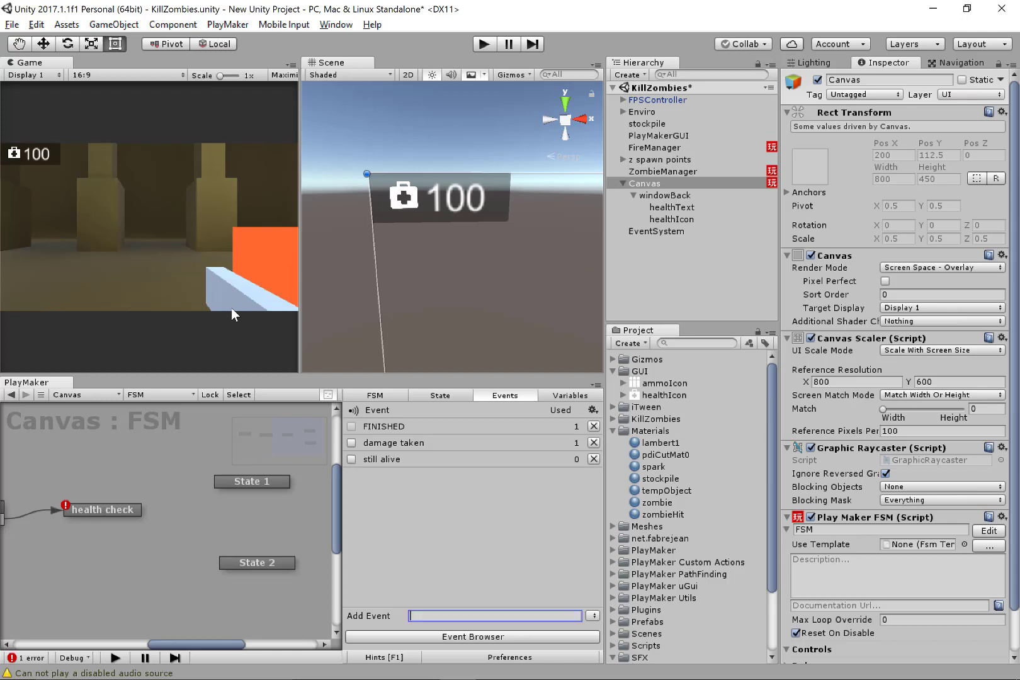
text(game over)
key(Return)
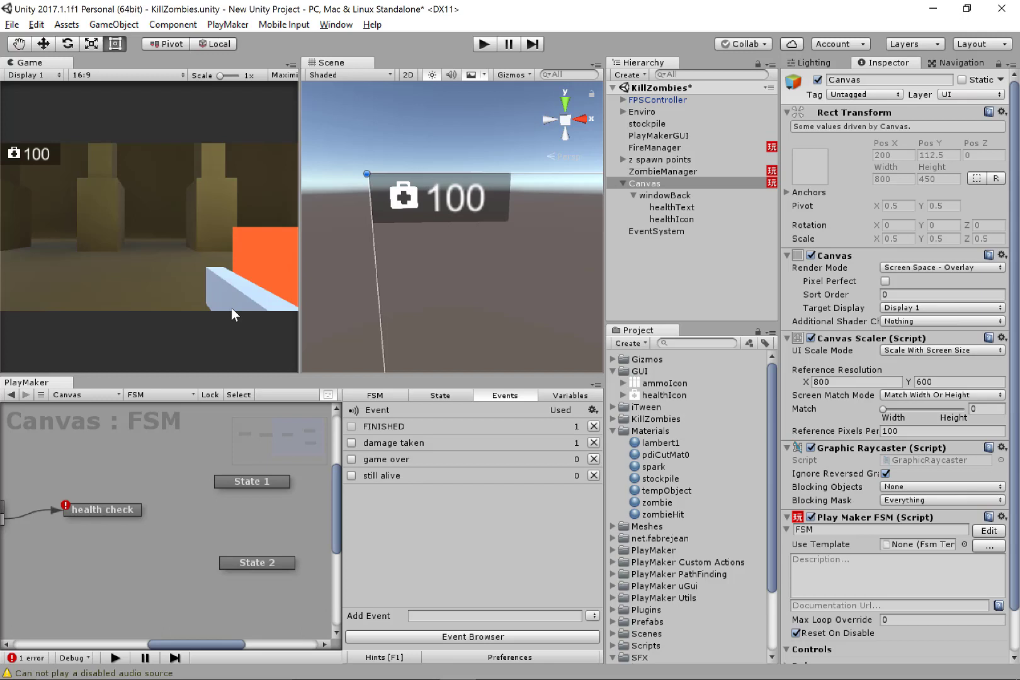
- Add a still alive transition to the health check state and connect it to State 1
click(277, 560)
click(134, 508)
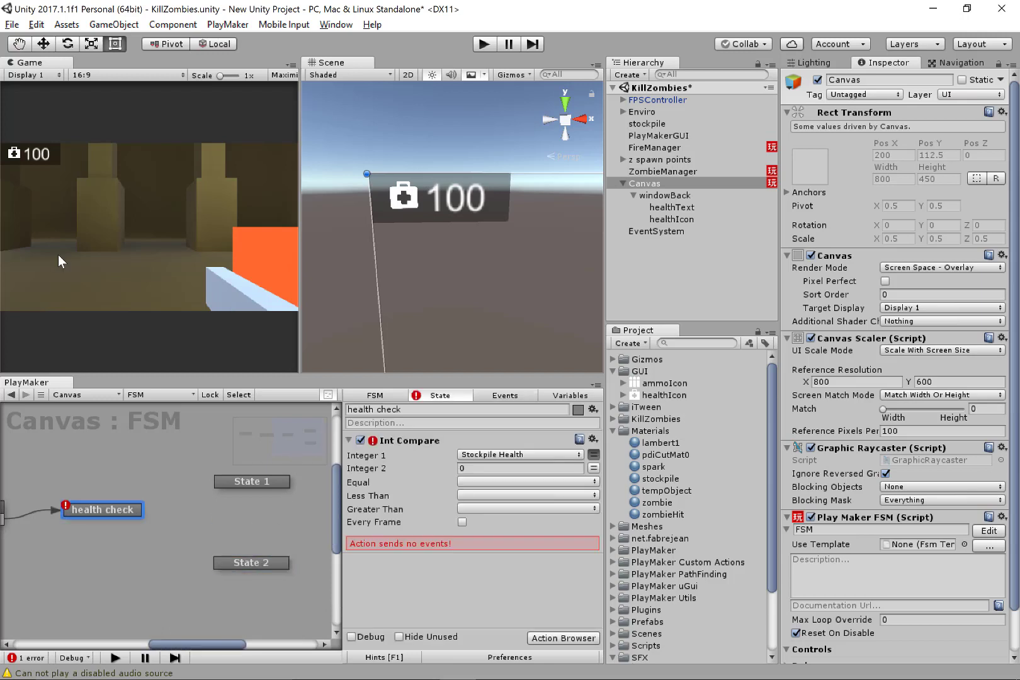
right_click(118, 510)
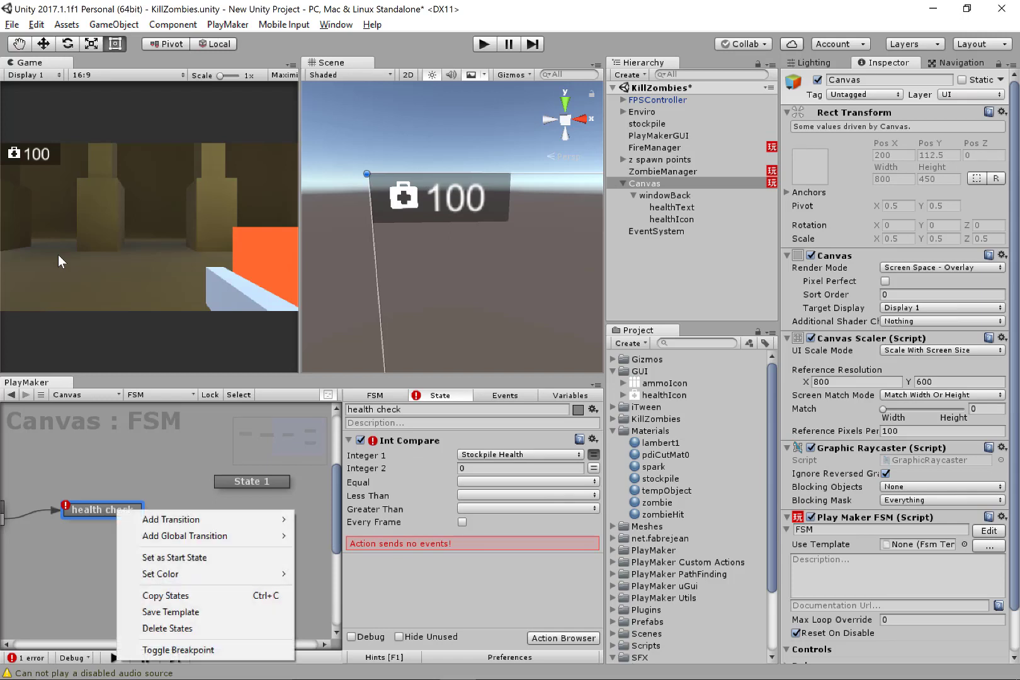
mouse_move(148, 519)
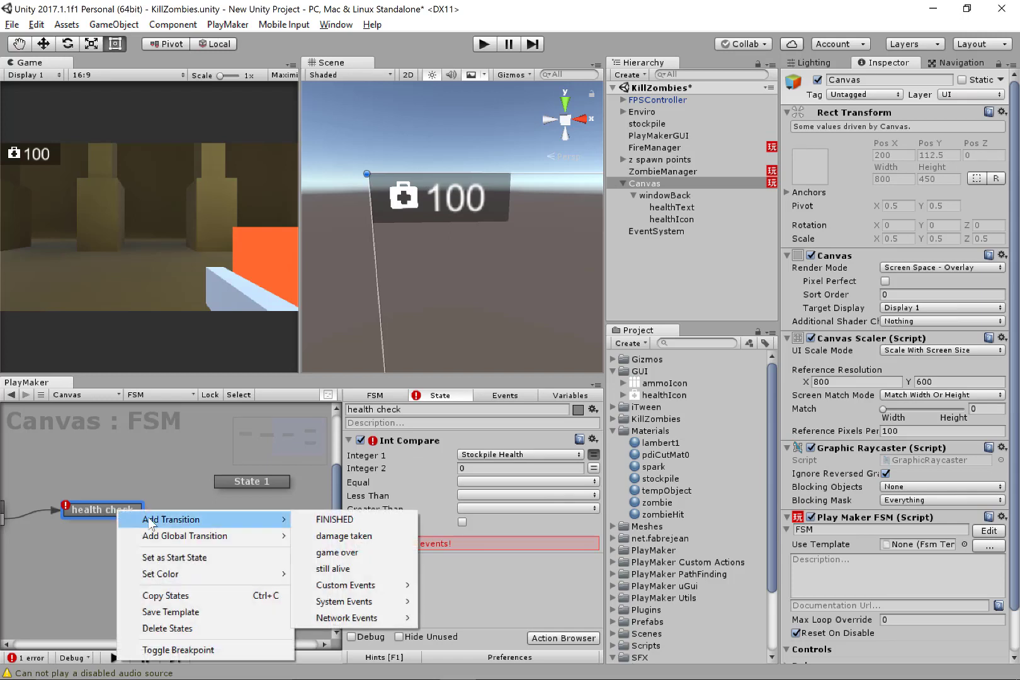
click(337, 569)
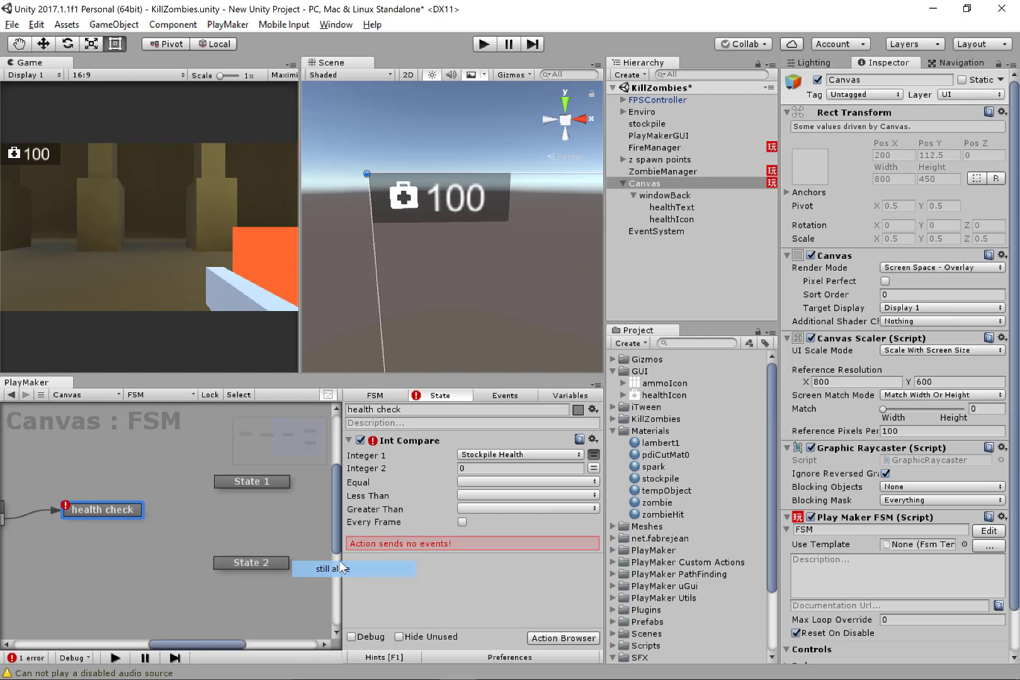
drag(130, 520, 240, 485)
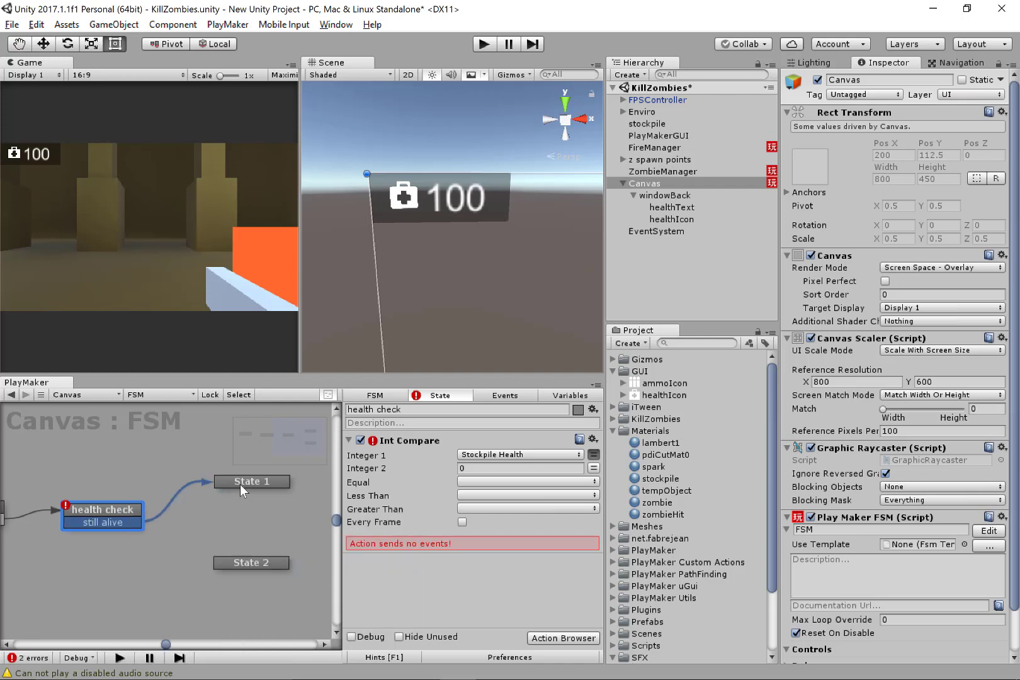
- Add a game over transition to the health check state and connect it to State 2
right_click(126, 514)
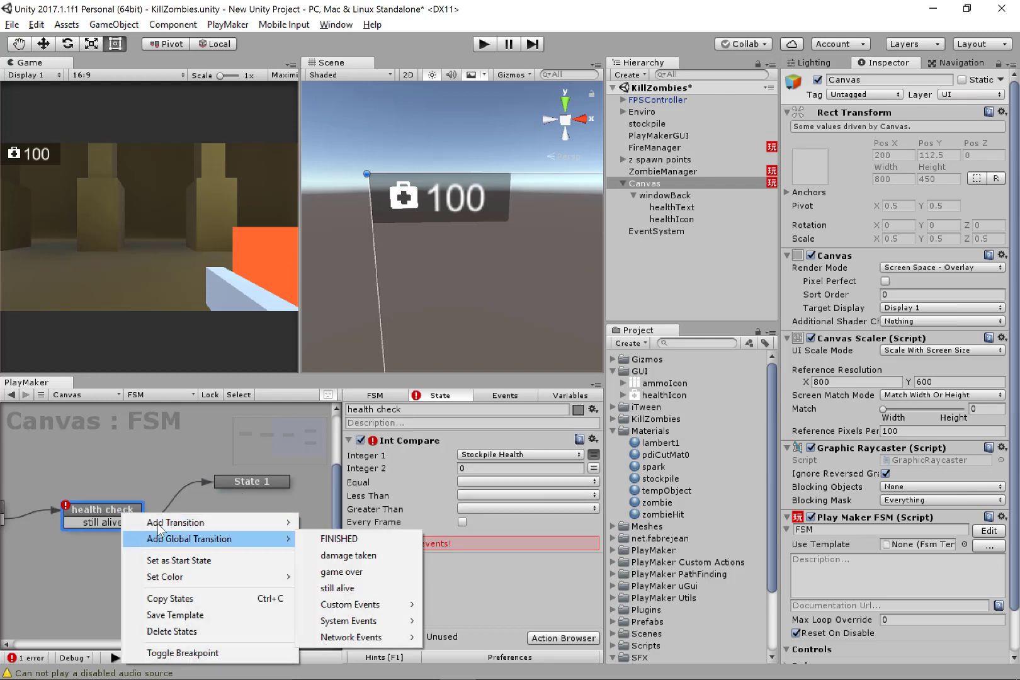
mouse_move(277, 522)
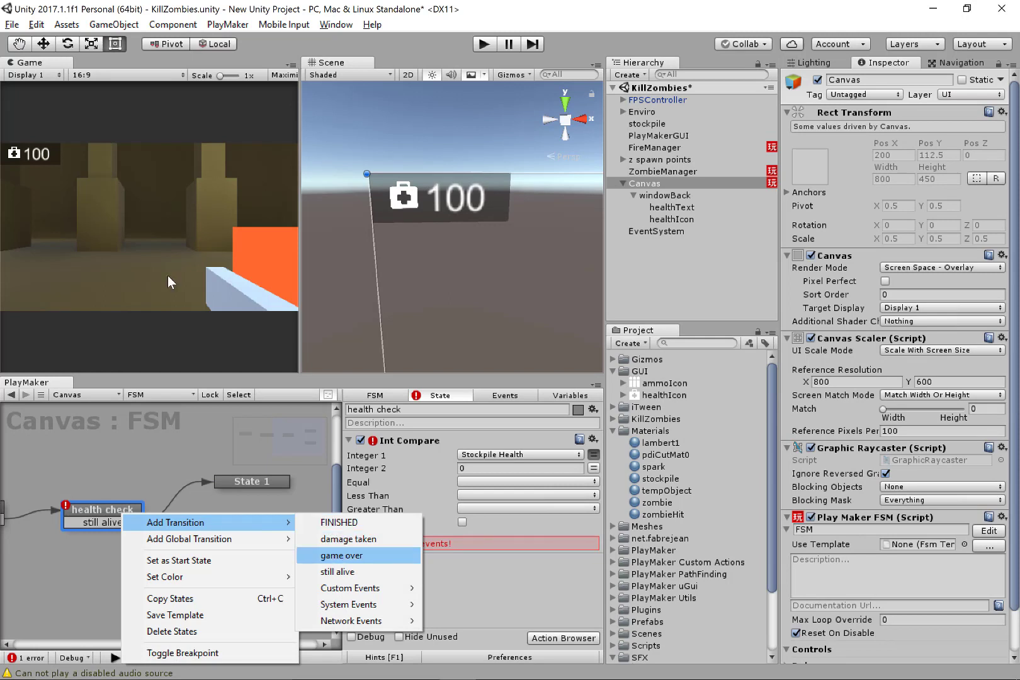
click(341, 555)
drag(140, 552, 254, 571)
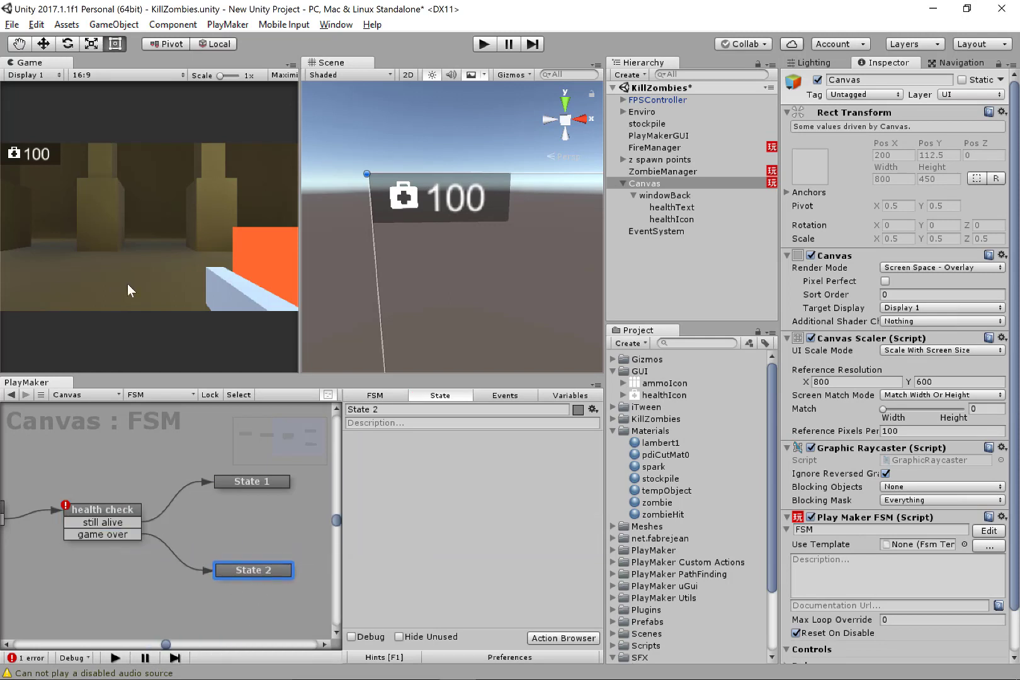
click(101, 509)
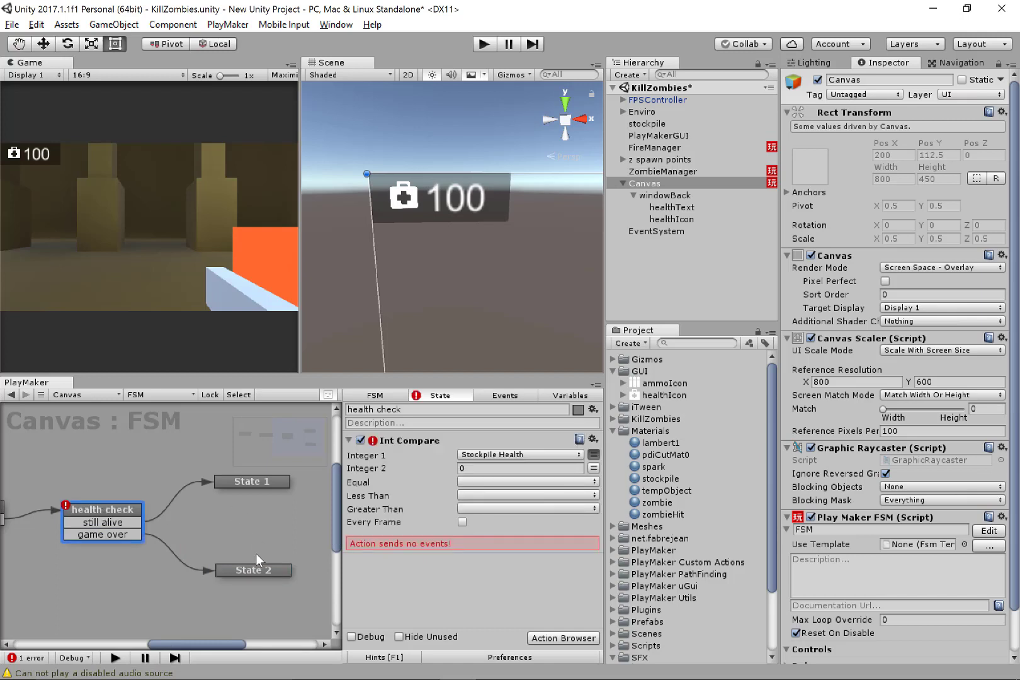
- Rename State 1 as ok and State 2 as game lost in the Canvas FSM
double_click(234, 481)
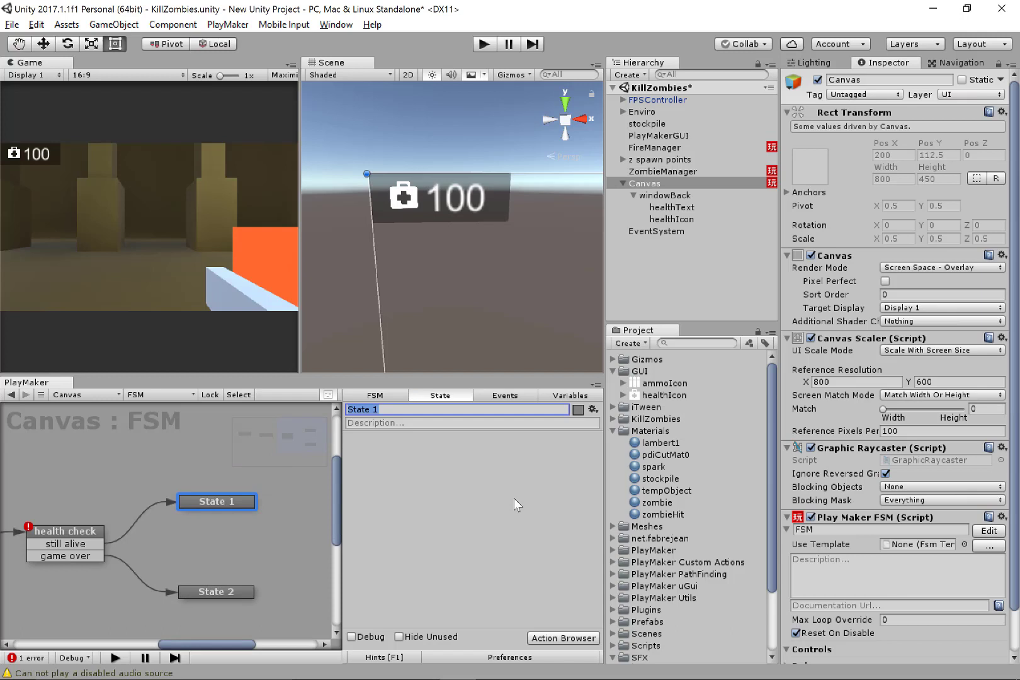
text(ok)
click(217, 592)
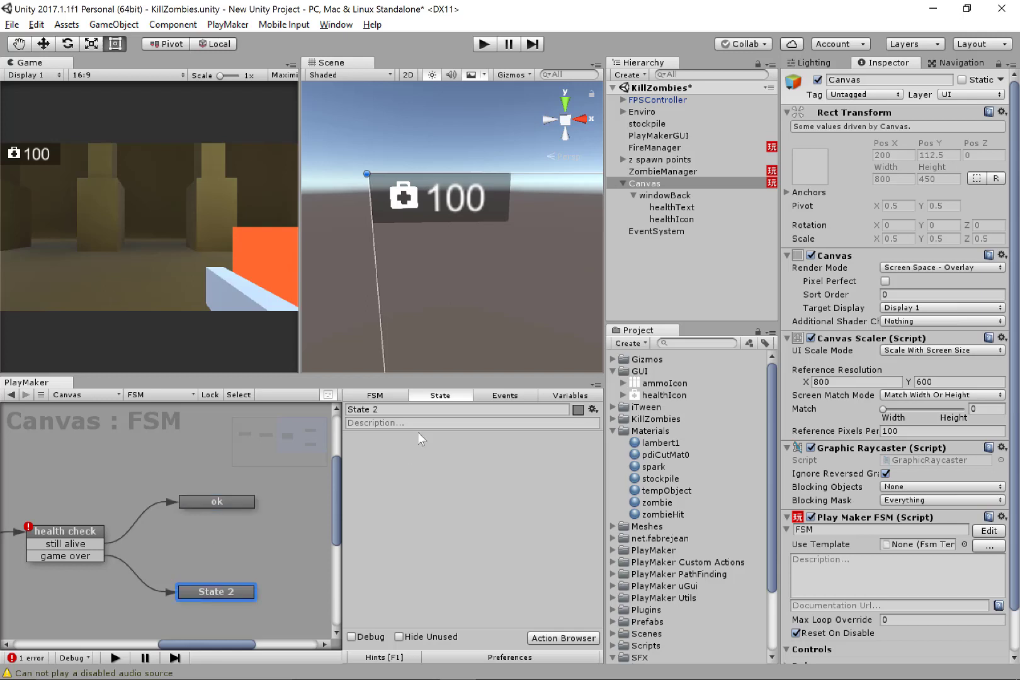
click(422, 410)
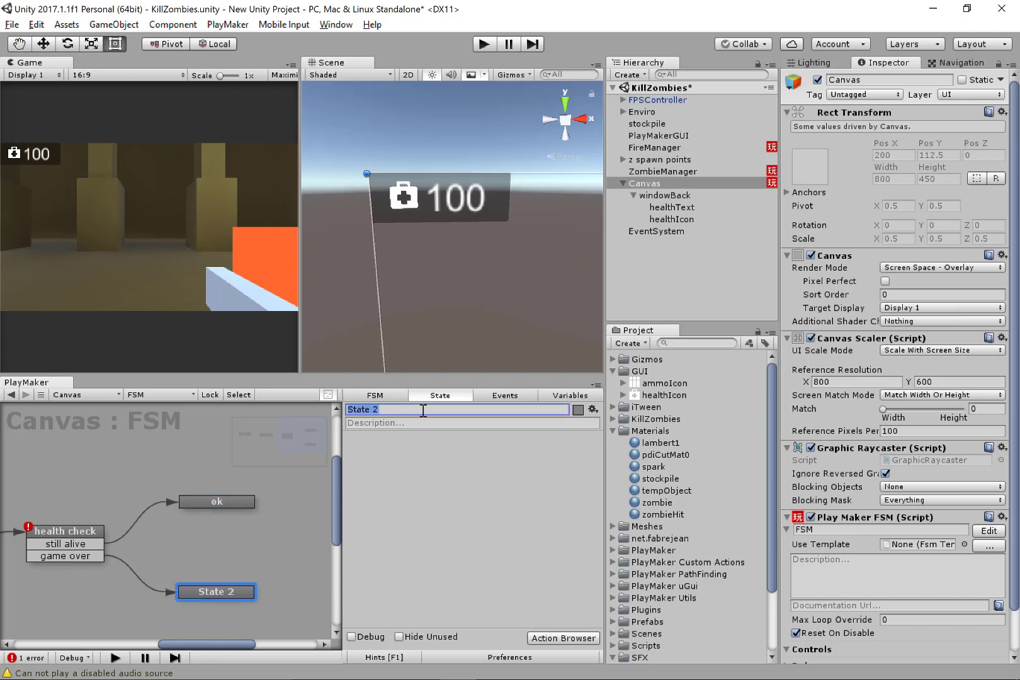
text(game finh)
key(BackSpace)
key(BackSpace)
key(BackSpace)
key(BackSpace)
key(BackSpace)
key(BackSpace)
key(BackSpace)
text(e lost)
triple_click(369, 410)
key(End)
key(Left)
key(Left)
text(m)
- Set the health check state's Int Compare to send game over for Equal and Less Than, and still alive for Greater Than
click(75, 532)
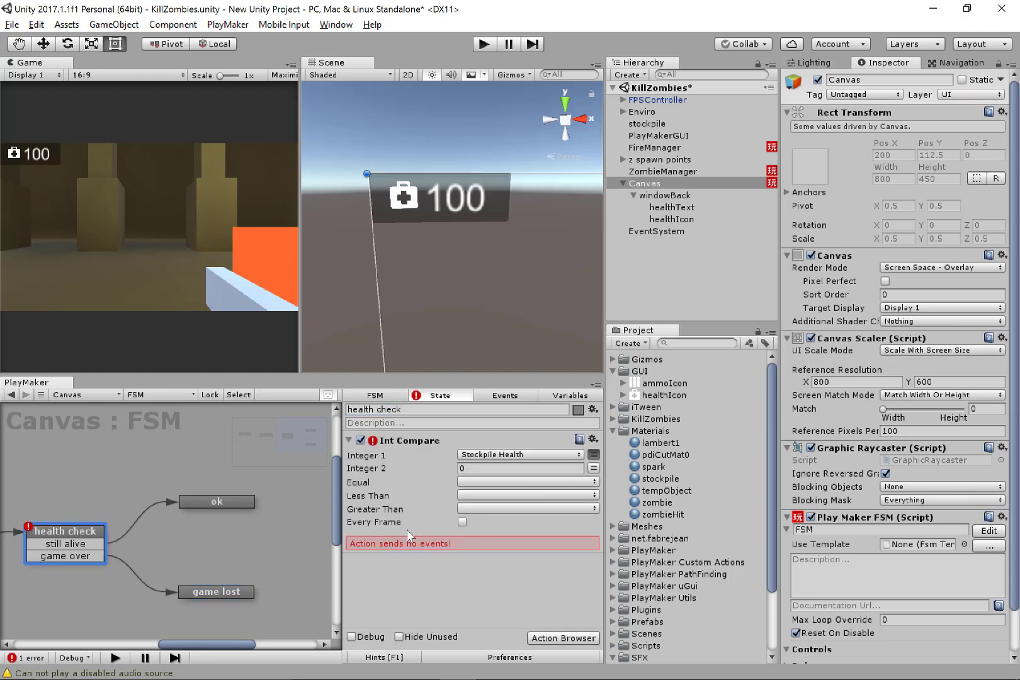
click(496, 483)
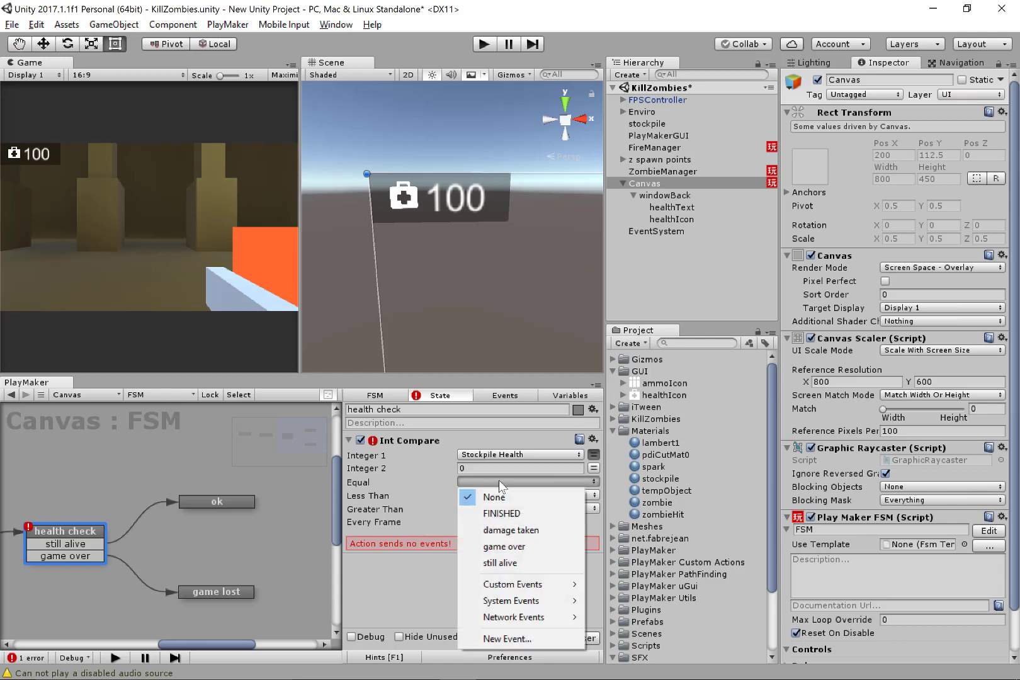
click(519, 548)
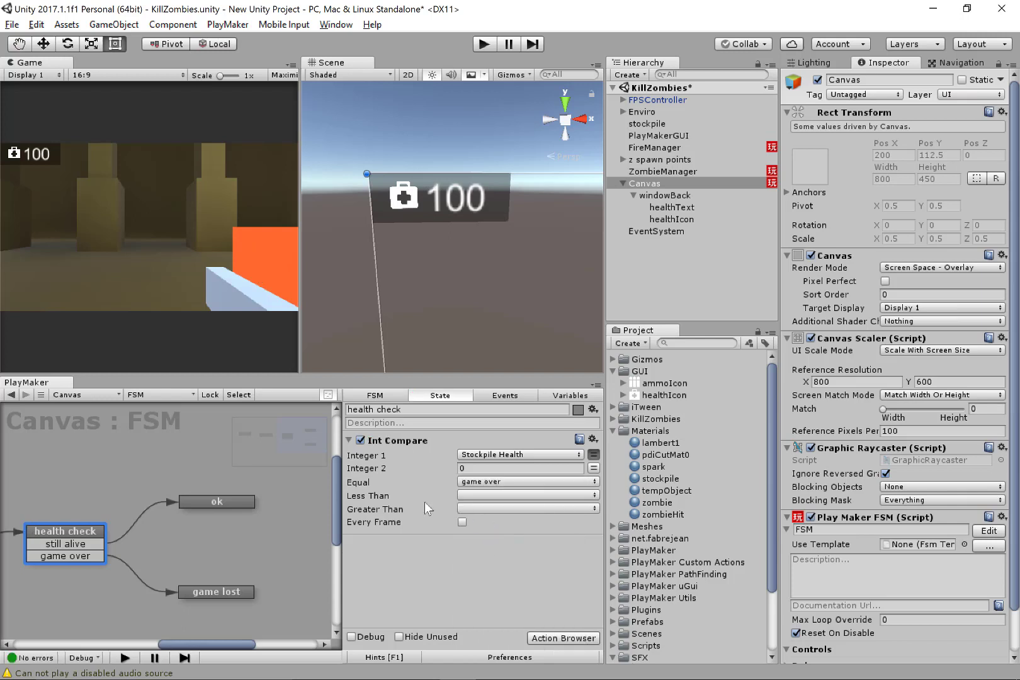
click(469, 497)
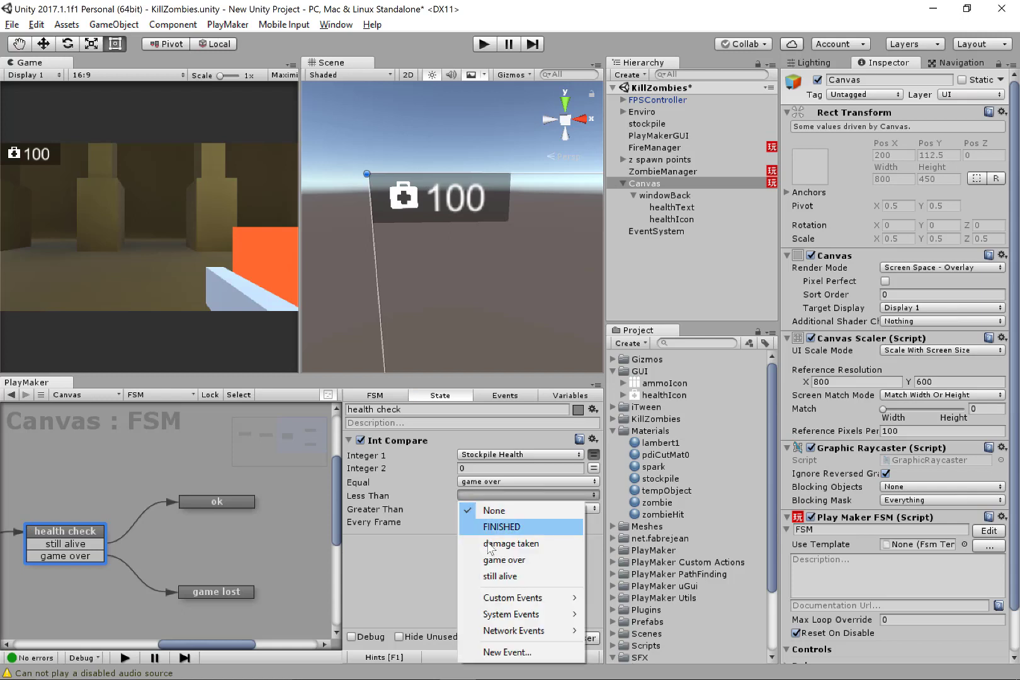
click(499, 563)
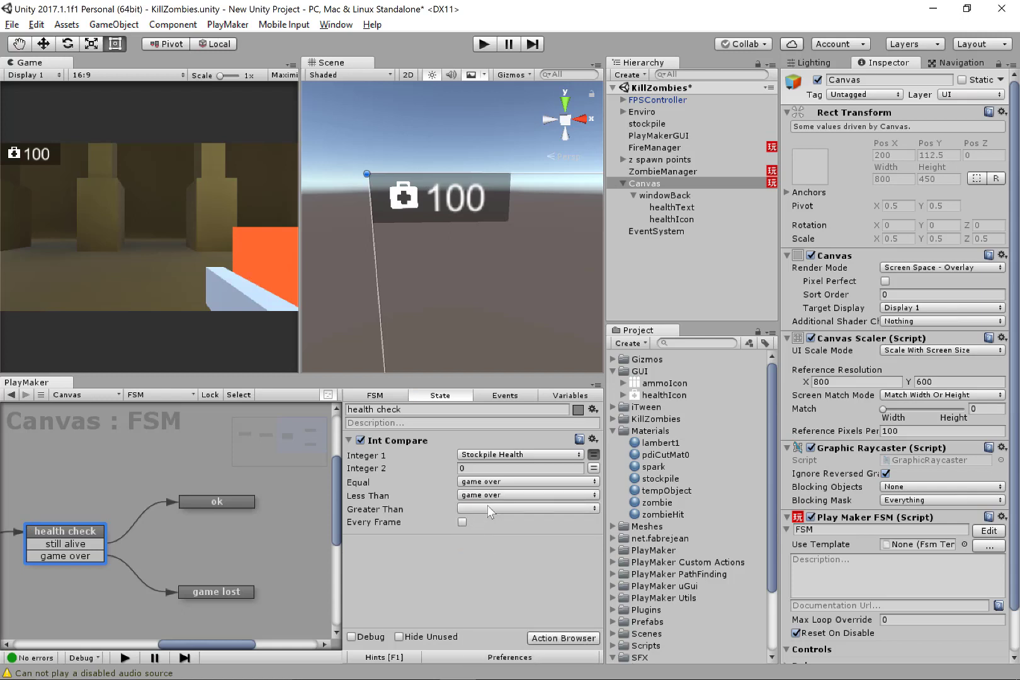
click(488, 507)
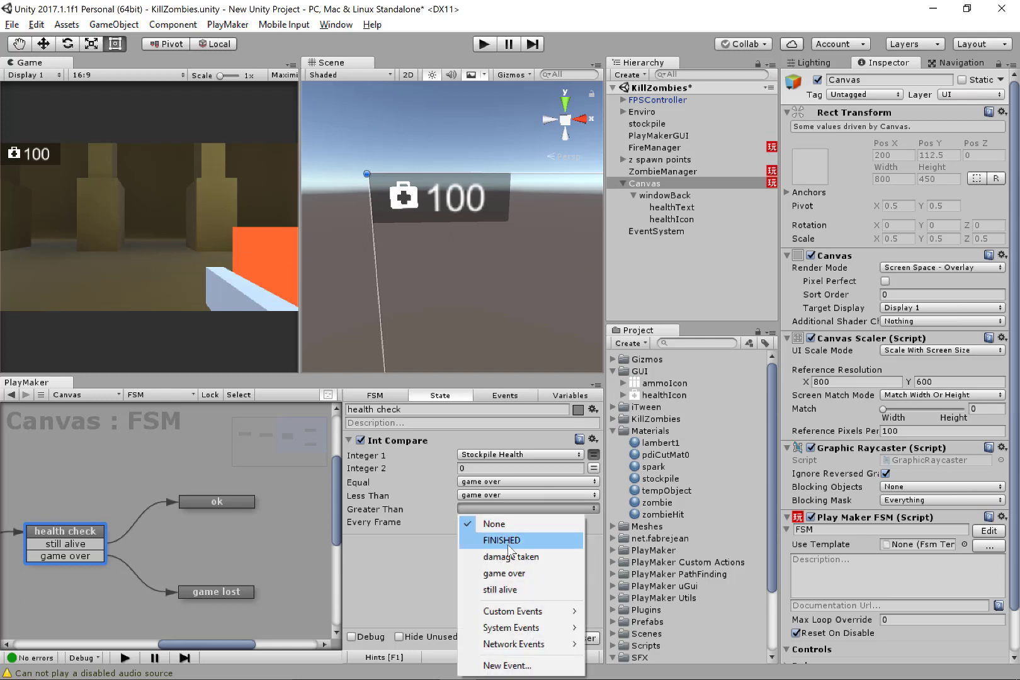
click(518, 590)
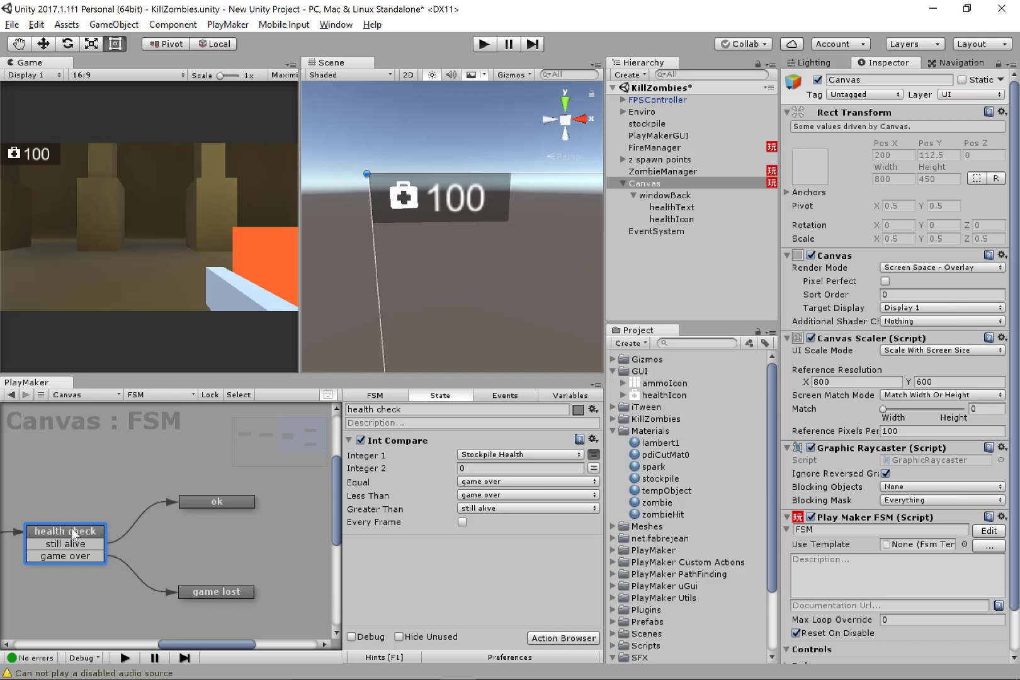
- Add a Next Frame Event action to the ok state
click(213, 501)
key(ctrl+Tab)
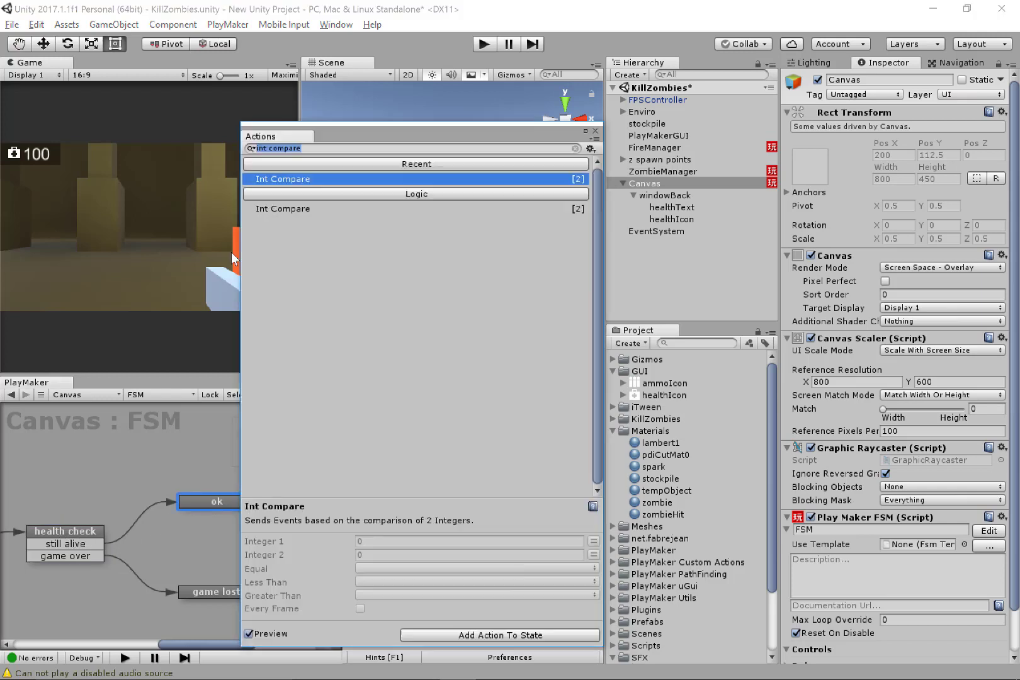
text(next)
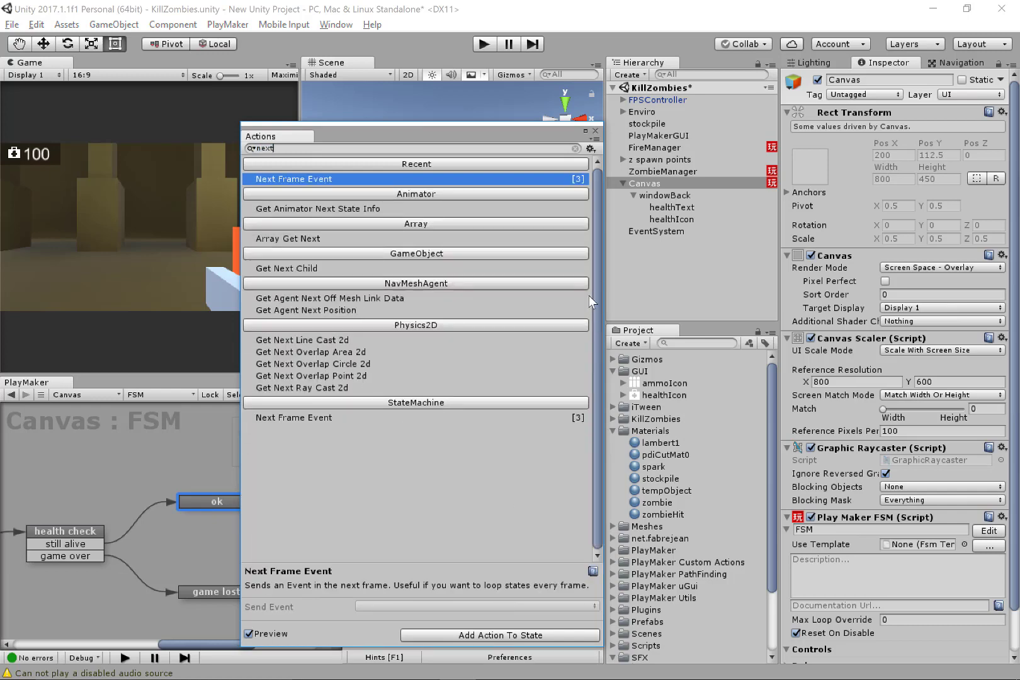
double_click(403, 180)
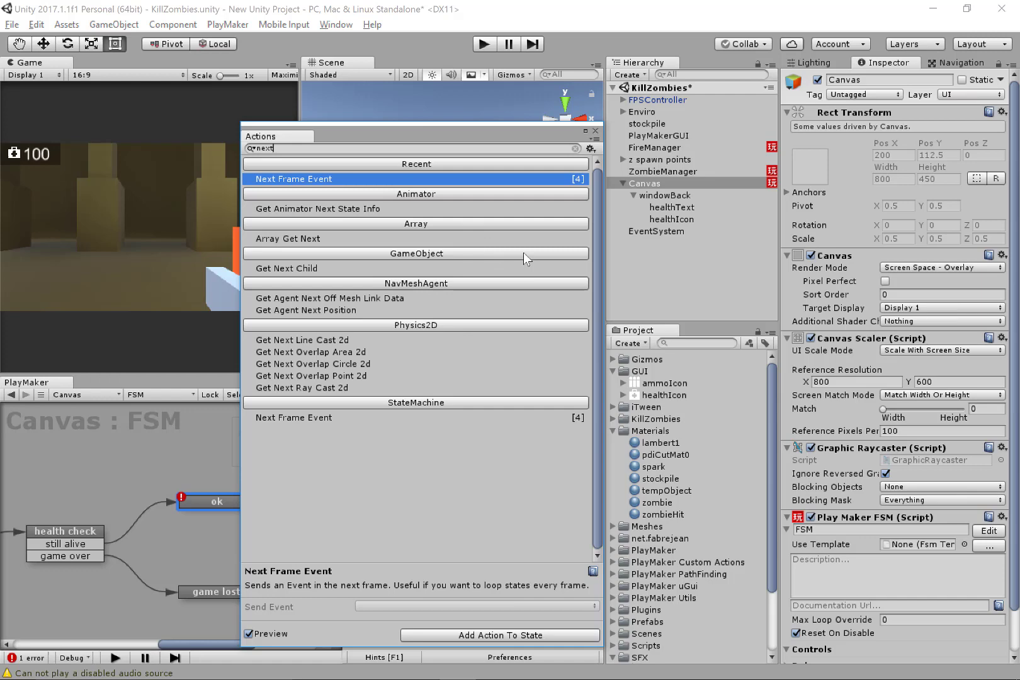
click(595, 131)
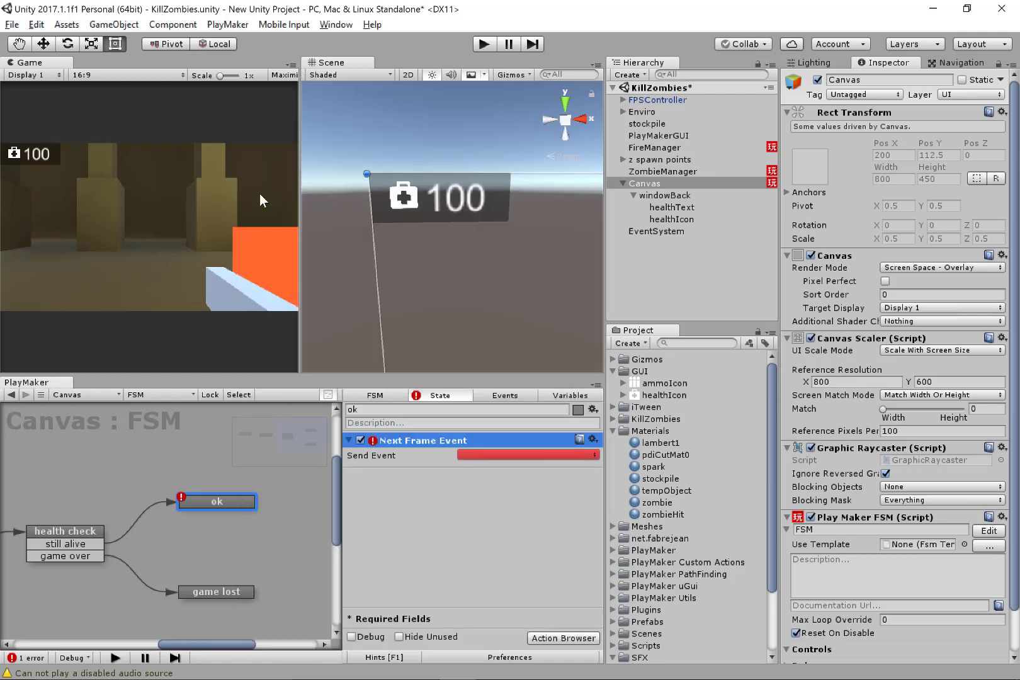
- Add a reset event to the Canvas FSM and make the ok state's Next Frame Event send it
click(513, 395)
text(reset)
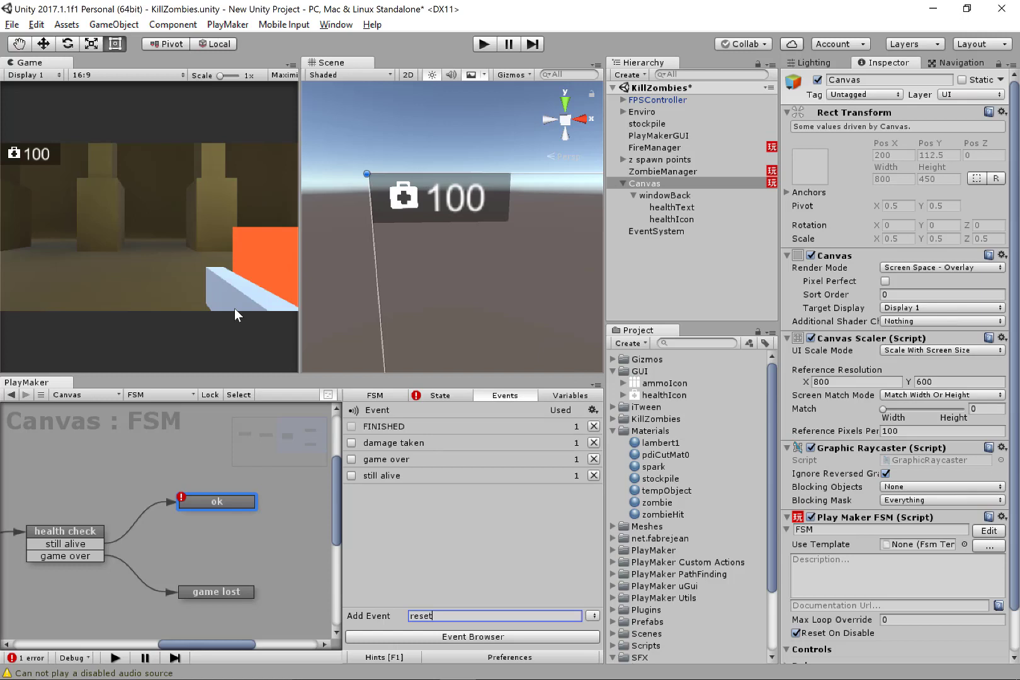
key(Return)
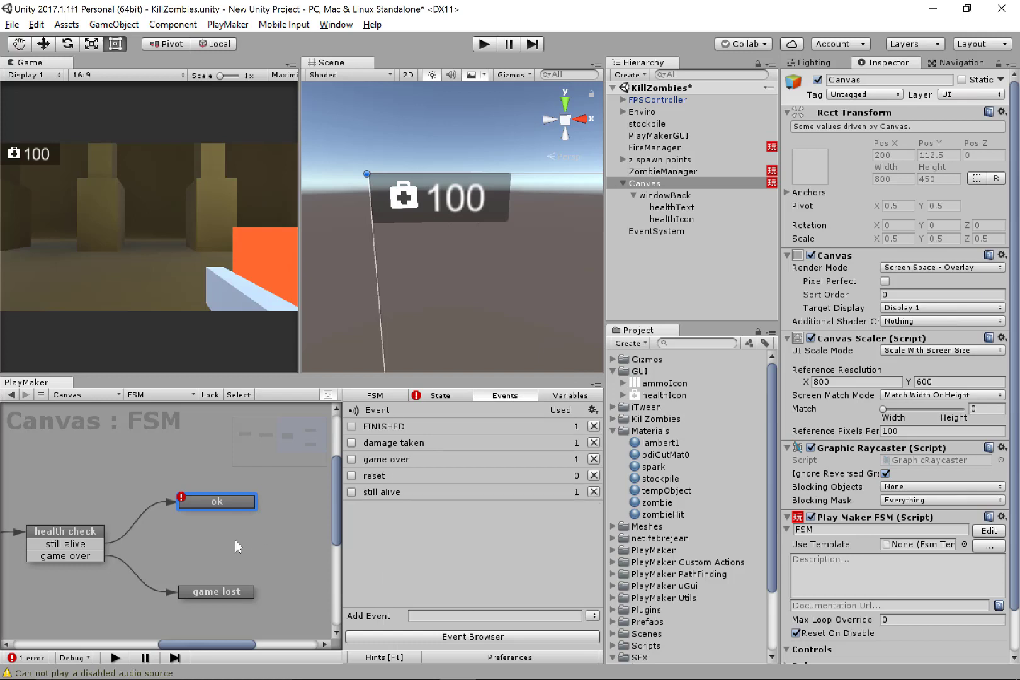
click(233, 504)
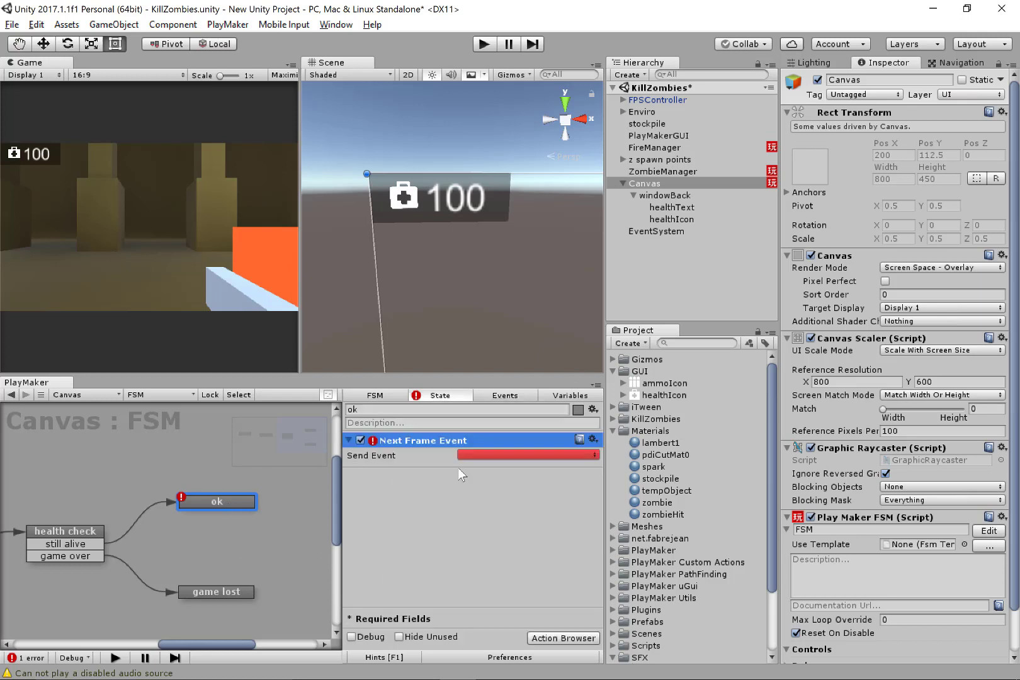
click(466, 455)
click(498, 535)
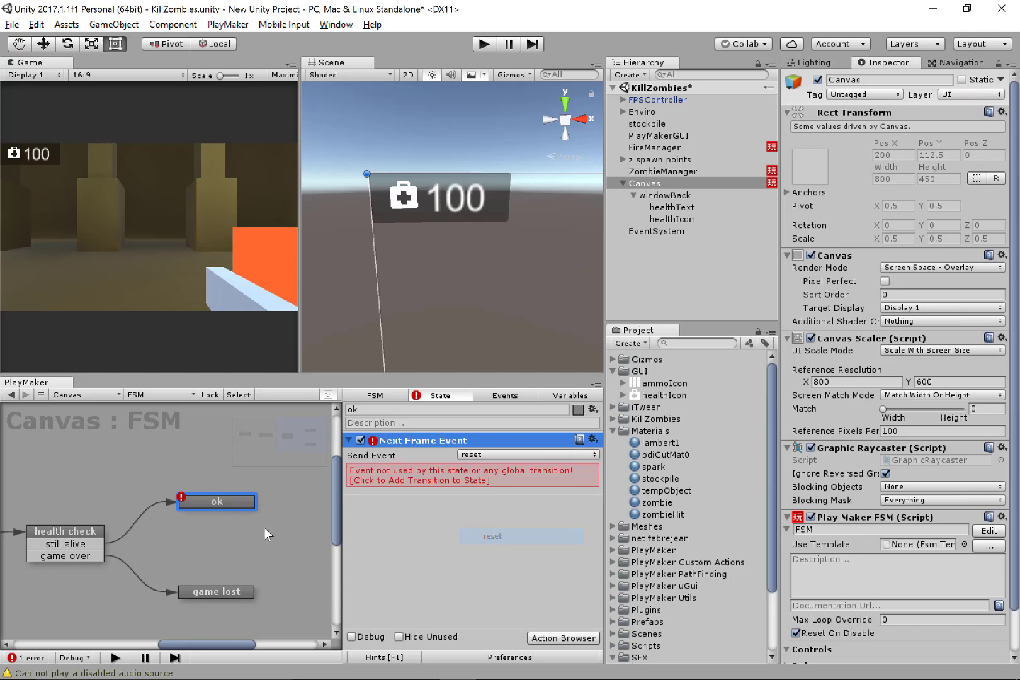
- Add a reset global transition to the Initialize state
mouse_move(154, 502)
middle_down()
mouse_move(221, 498)
mouse_move(144, 499)
mouse_move(257, 502)
mouse_move(217, 496)
mouse_move(244, 495)
middle_up()
mouse_move(196, 491)
middle_down()
mouse_move(235, 492)
mouse_move(200, 491)
middle_up()
click(156, 528)
right_click(155, 529)
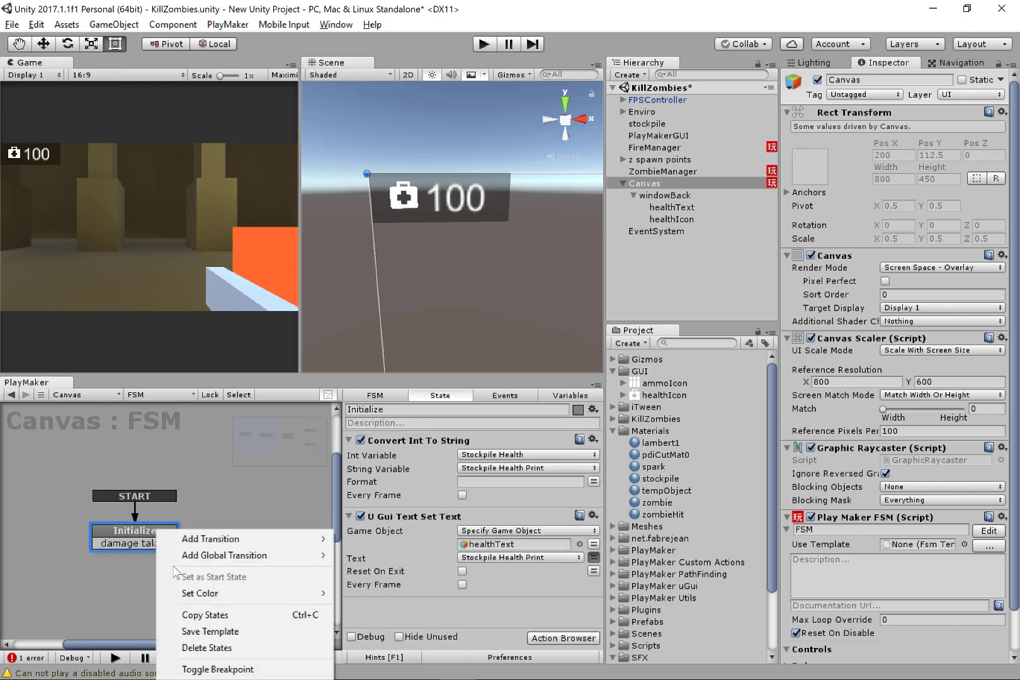
mouse_move(194, 558)
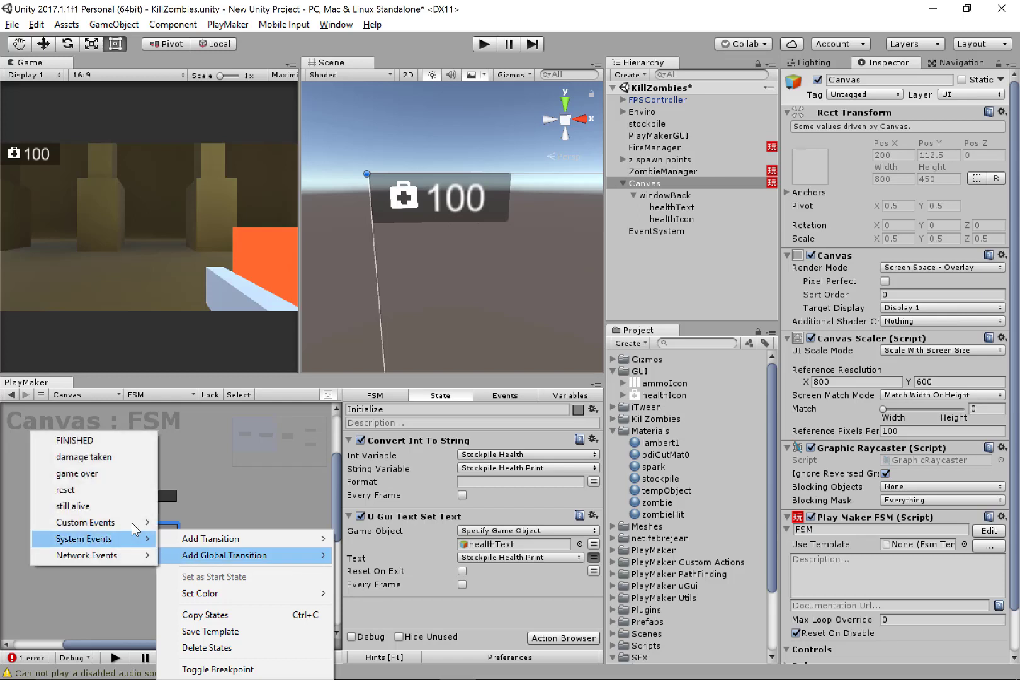
click(119, 489)
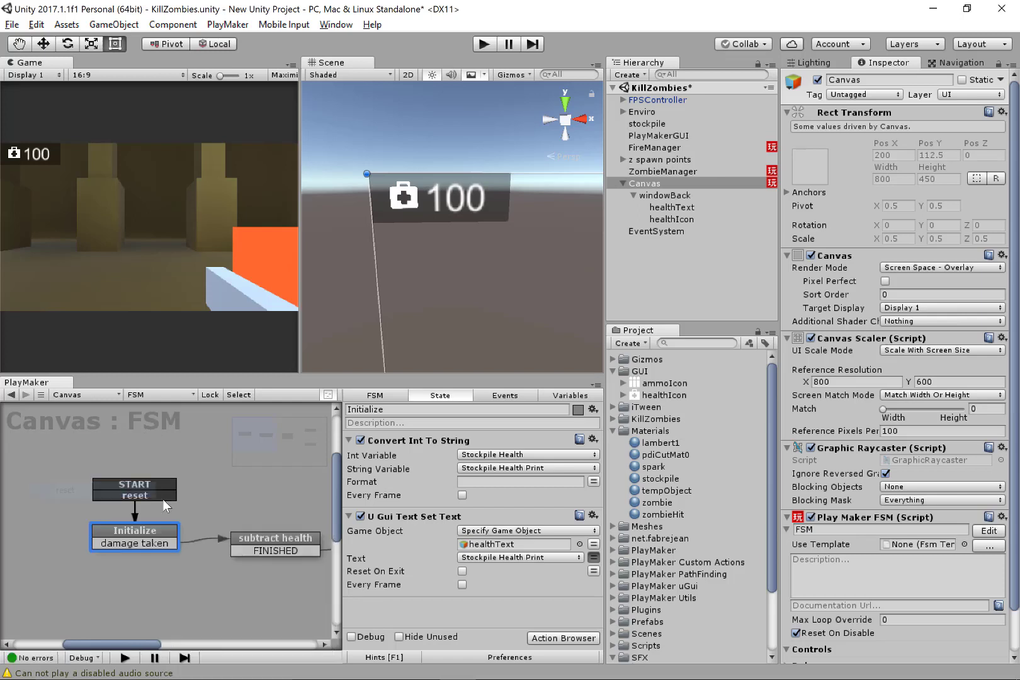
middle_drag(208, 506, 45, 499)
mouse_move(246, 493)
middle_down()
mouse_move(132, 496)
mouse_move(116, 464)
middle_up()
click(165, 475)
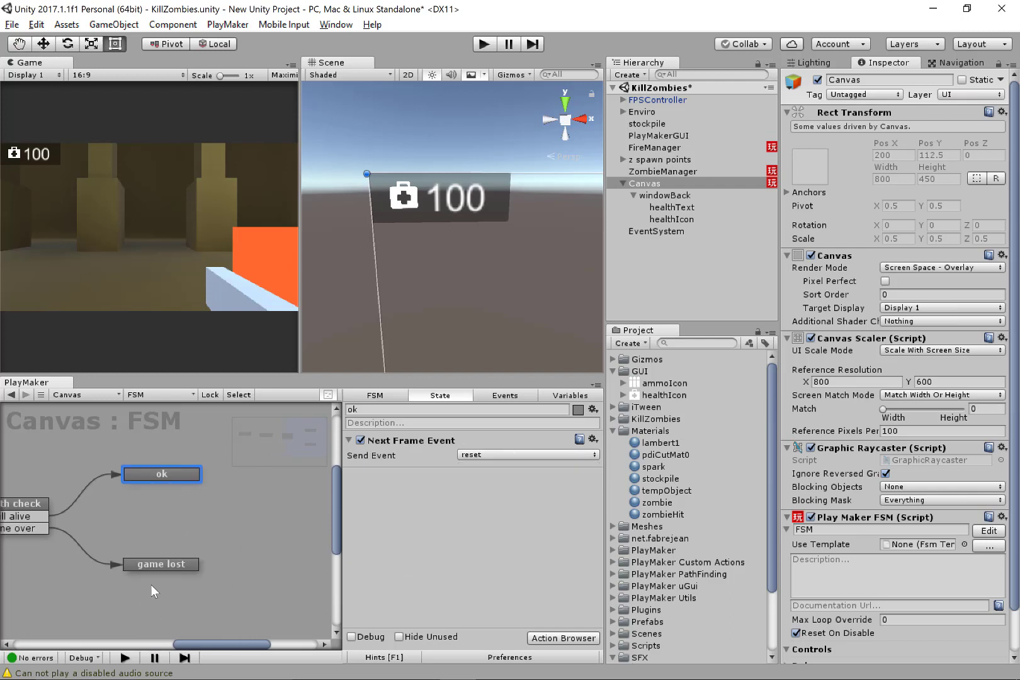
click(179, 565)
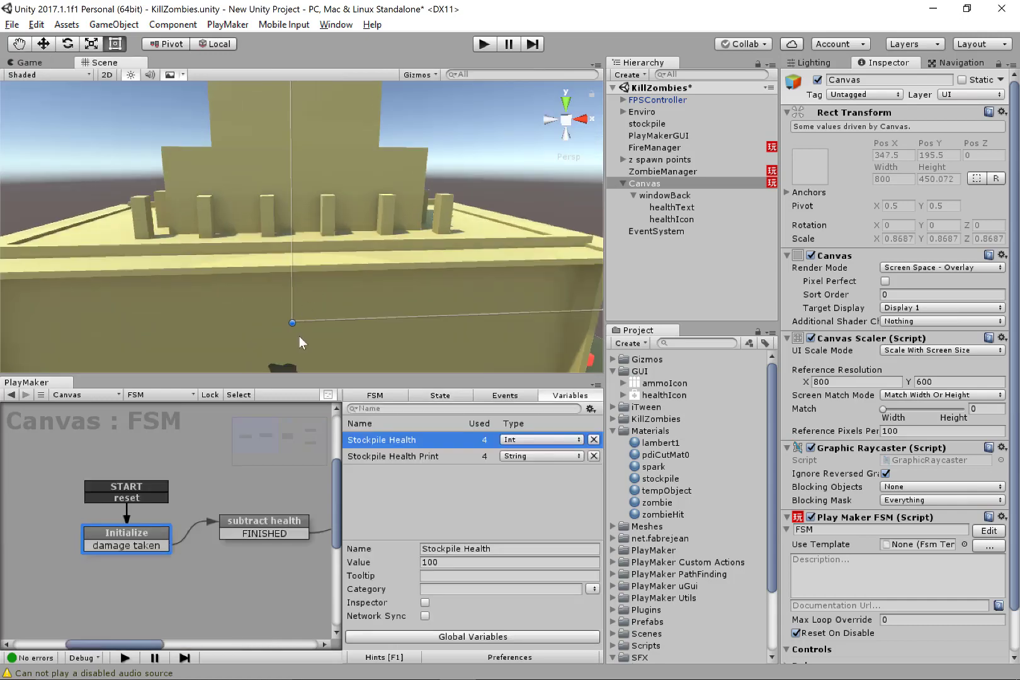
key(q)
drag(210, 226, 216, 219)
key(t)
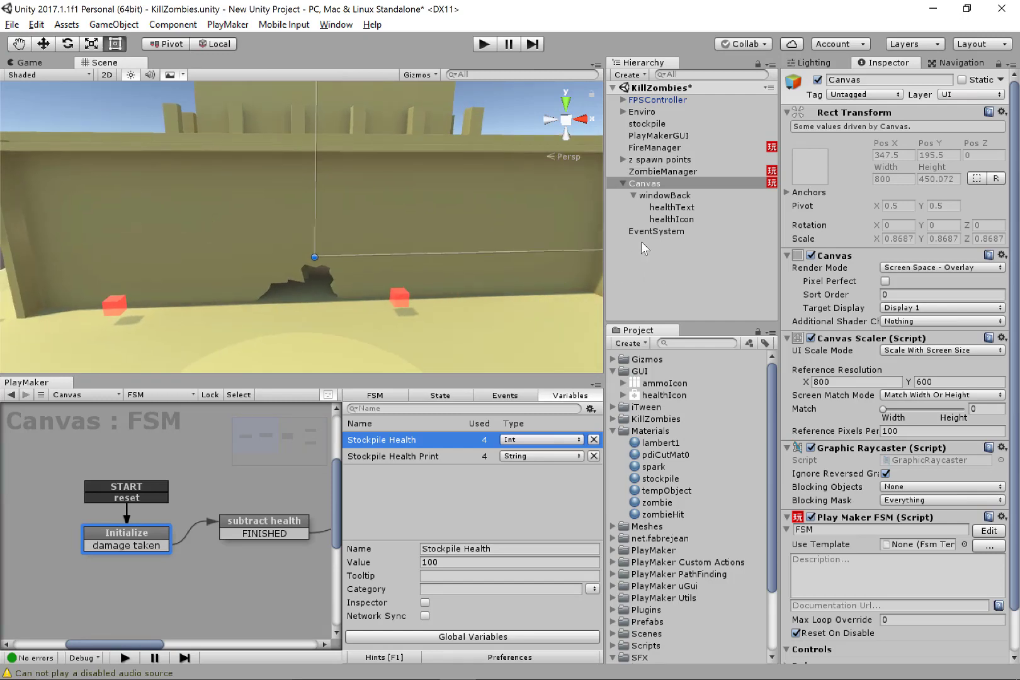
- Place an instance of the zombie prefab from the Prefabs folder in the scene
click(684, 503)
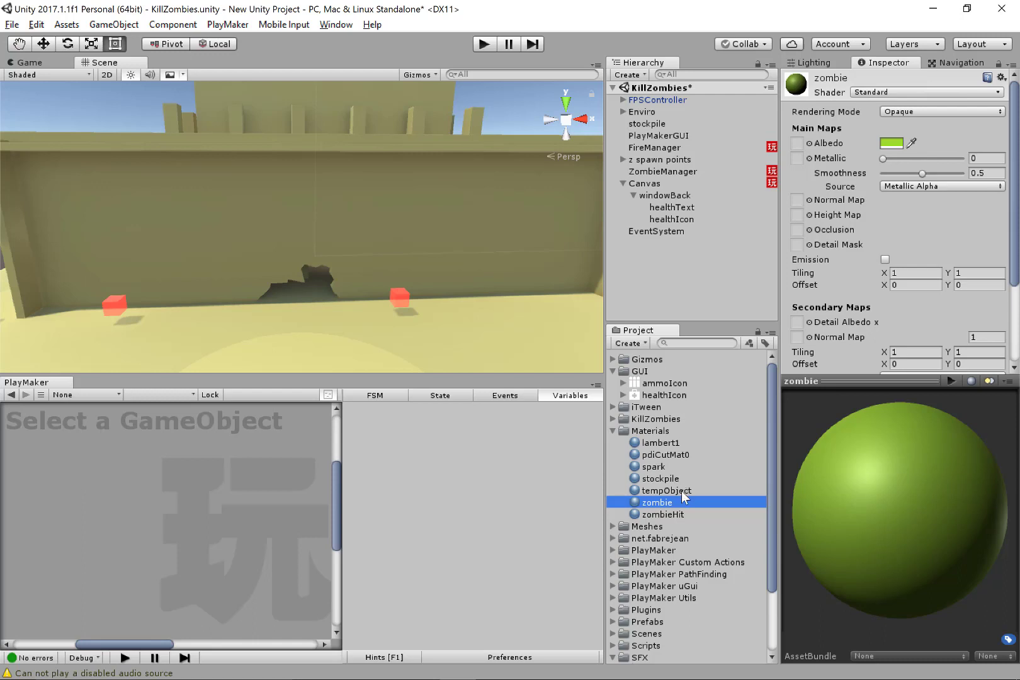
click(612, 430)
click(612, 574)
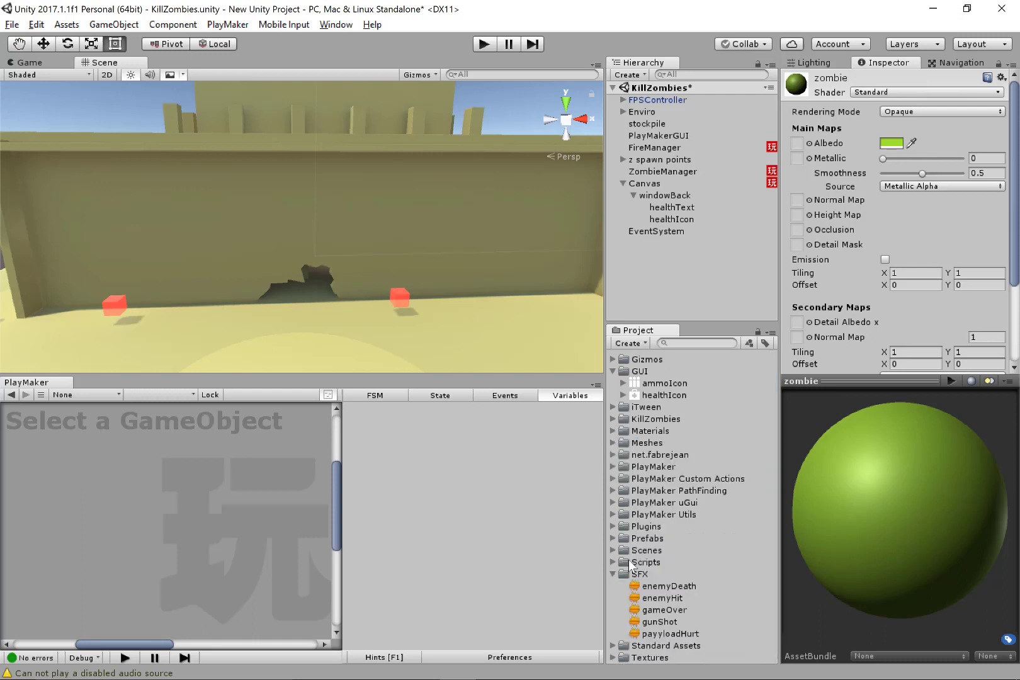
click(613, 573)
click(612, 539)
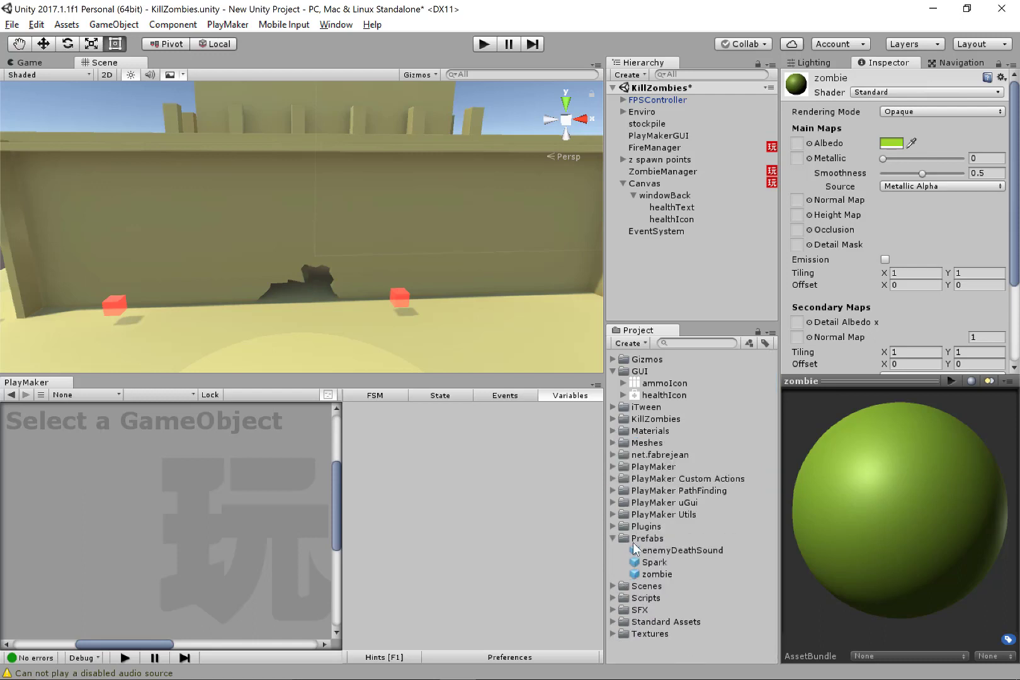
drag(656, 574, 338, 138)
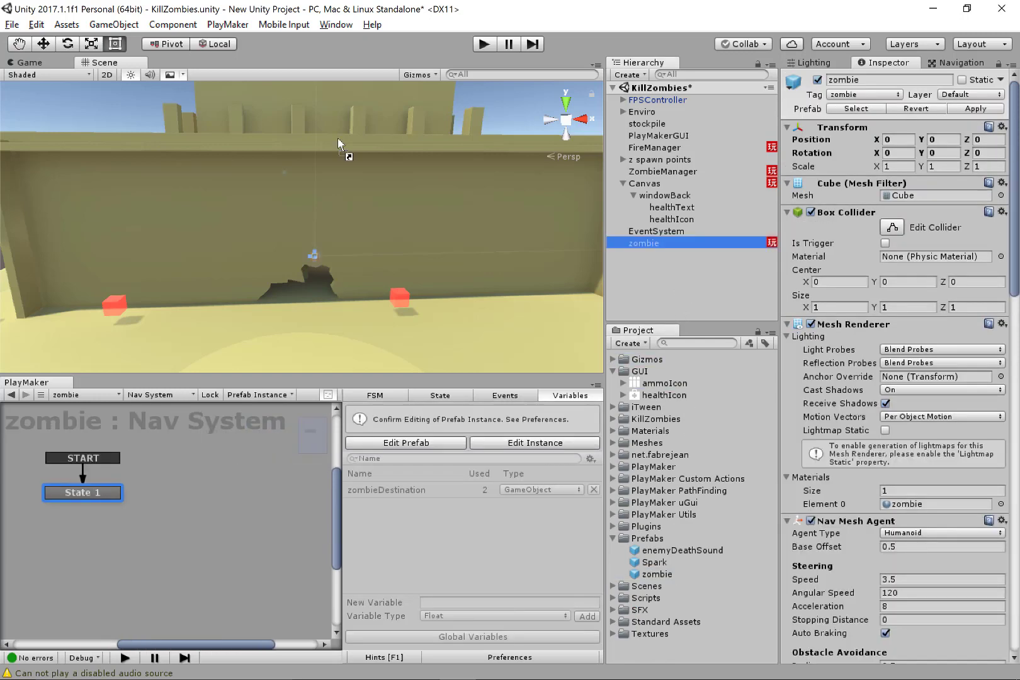
- Open State 1 of the zombie's Nav System FSM and allow editing of the prefab instance
click(98, 497)
click(95, 500)
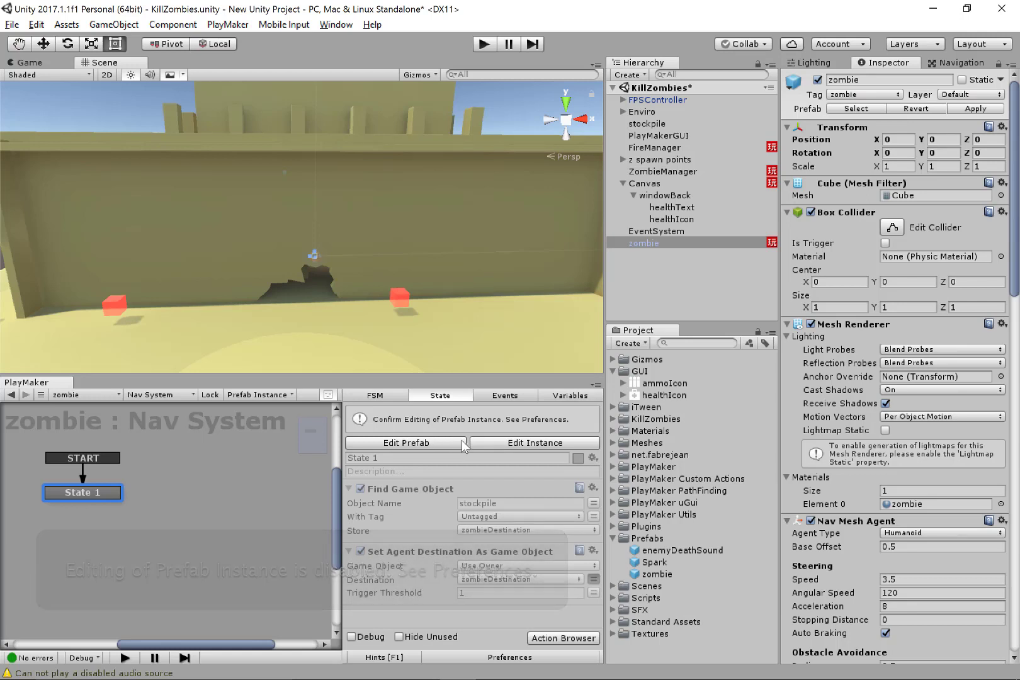
click(515, 446)
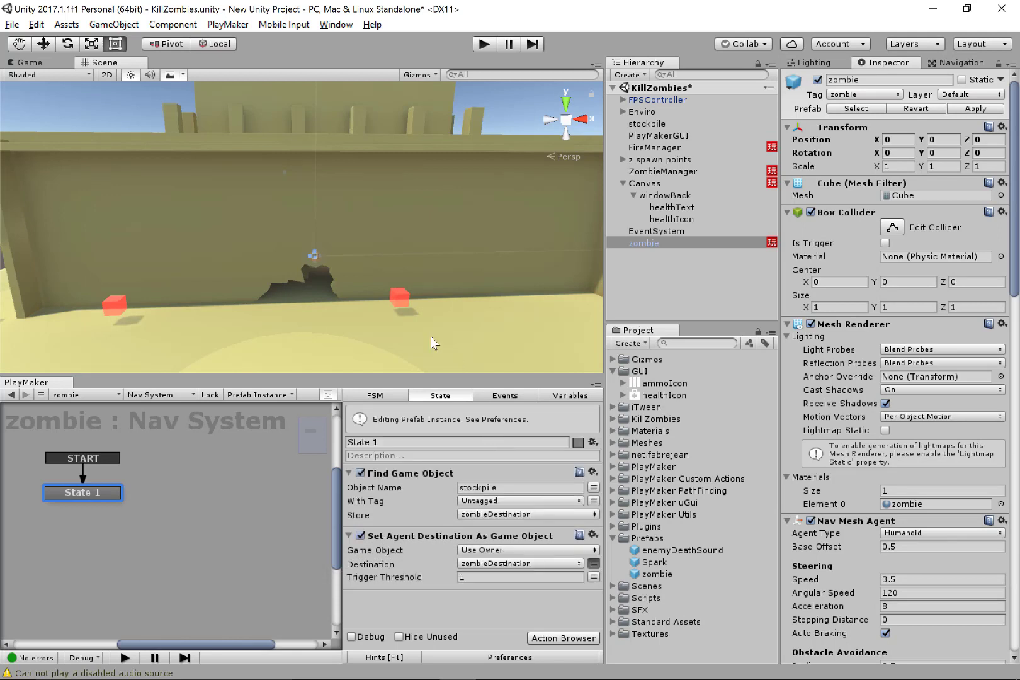
- Raise the zombie instance to a Y position of 0.68 in the scene
key(f)
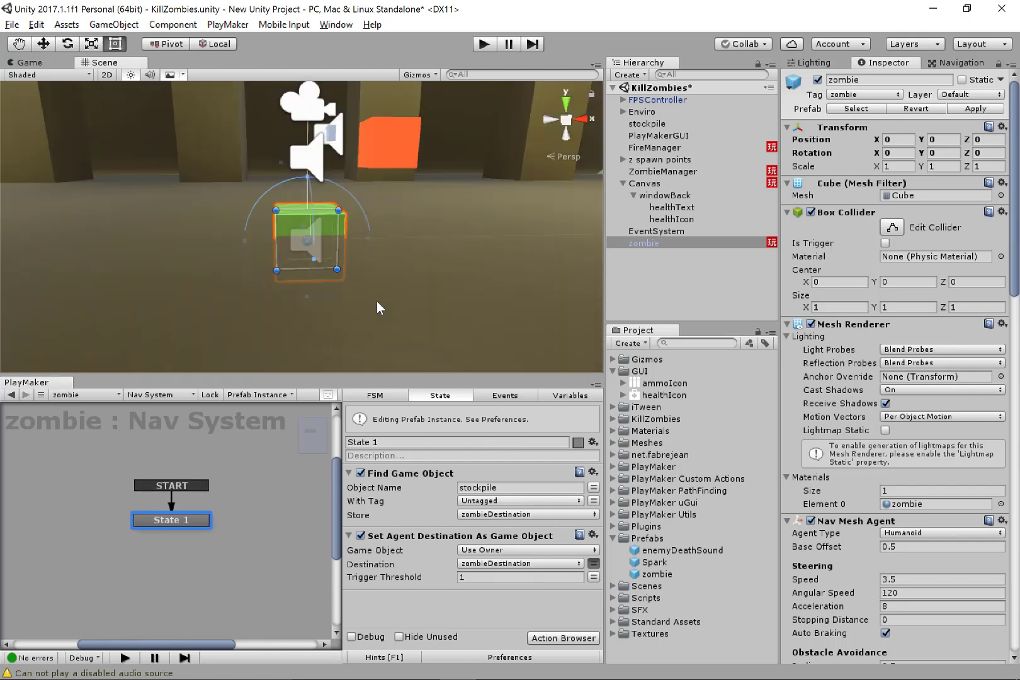
alt+drag(376, 301, 422, 269)
drag(313, 178, 219, 248)
scroll(360, 194, down, 5)
scroll(441, 197, down, 3)
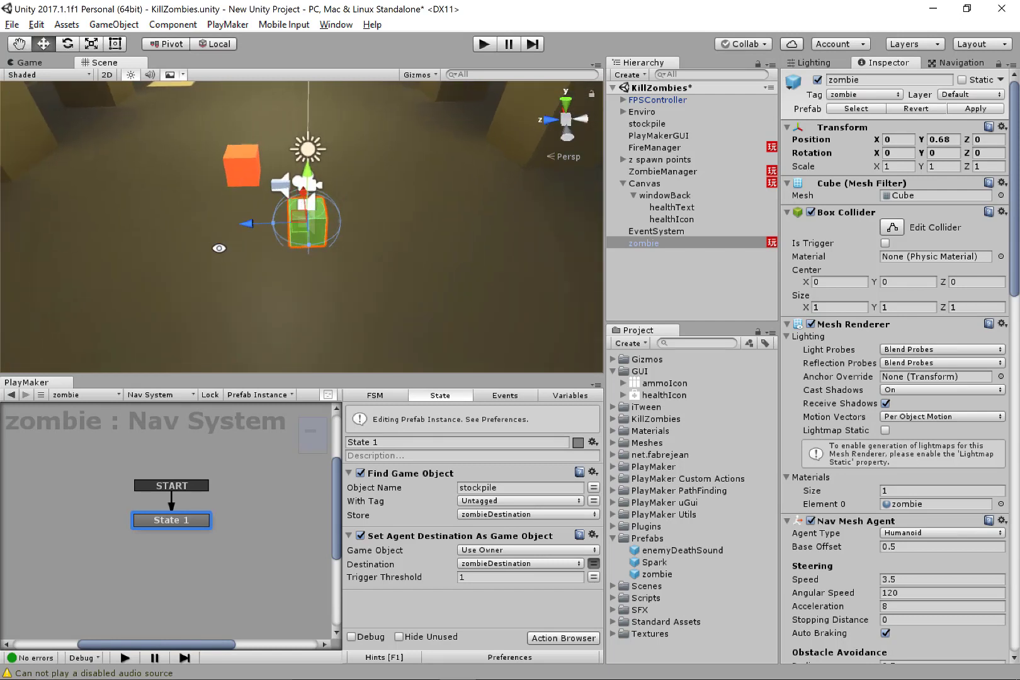
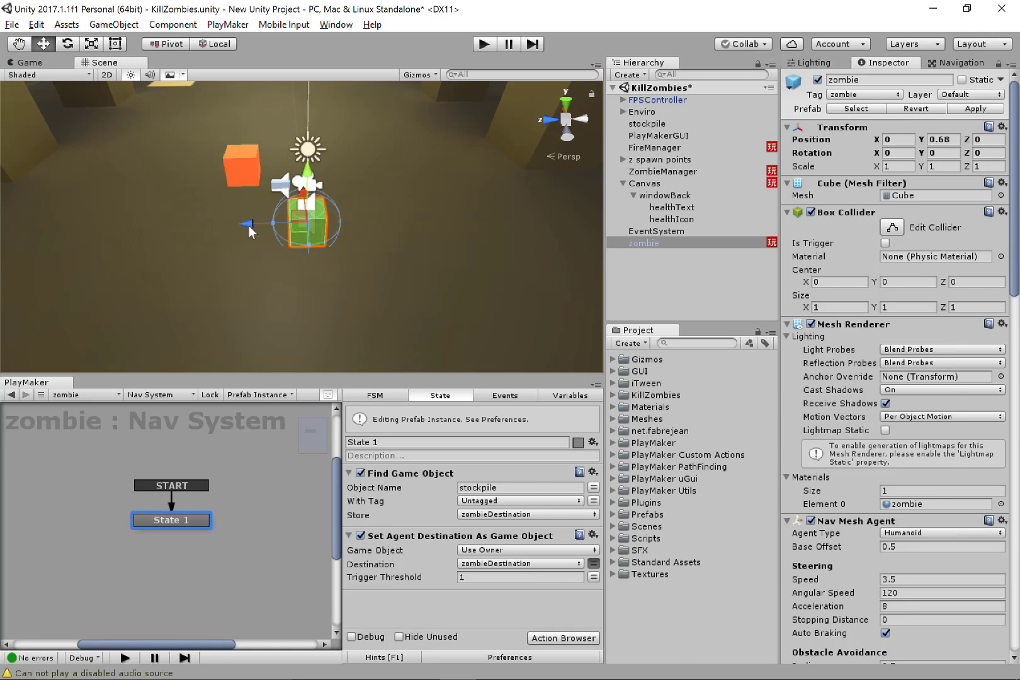
- Create a 3D Cube object in the KillZombies scene
click(639, 76)
mouse_move(658, 129)
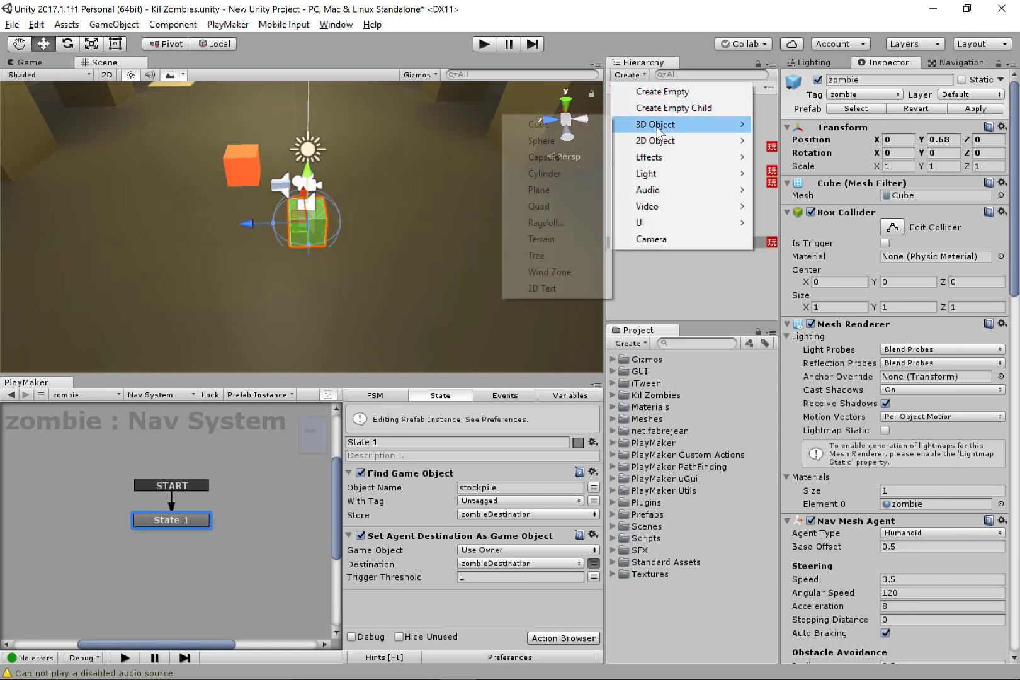
click(583, 125)
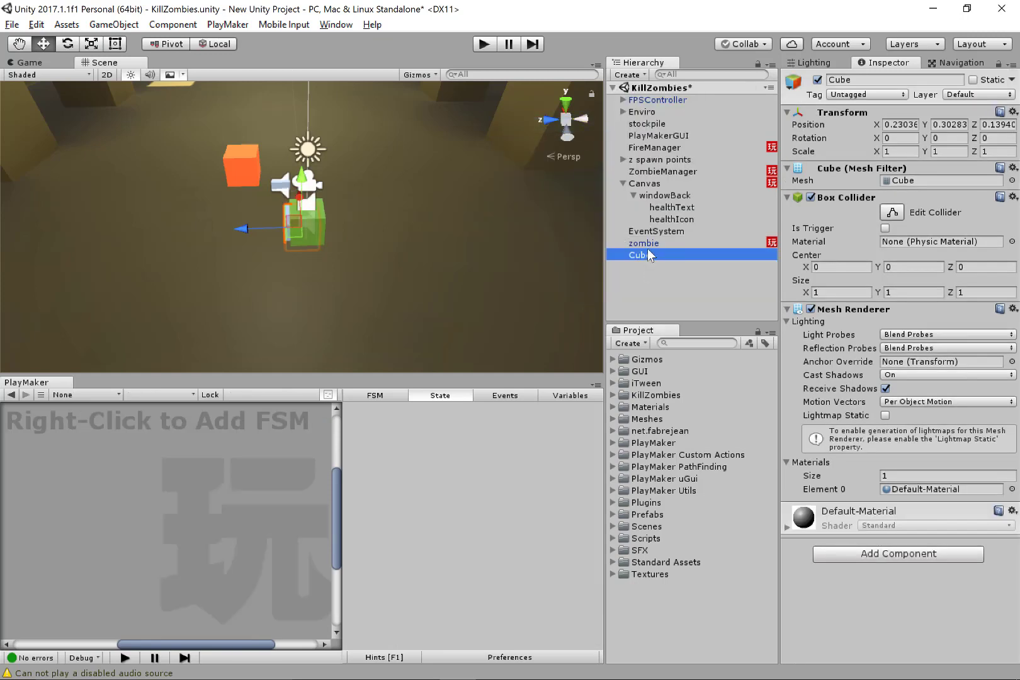
- Make the cube a child of the zombie and move it in front of the zombie, at about Y 0.04 and Z 1.48
mouse_move(642, 257)
mouse_down()
mouse_move(649, 244)
mouse_move(326, 121)
mouse_move(644, 244)
mouse_up()
scroll(321, 270, up, 4)
alt+drag(328, 271, 297, 154)
alt+drag(297, 153, 236, 236)
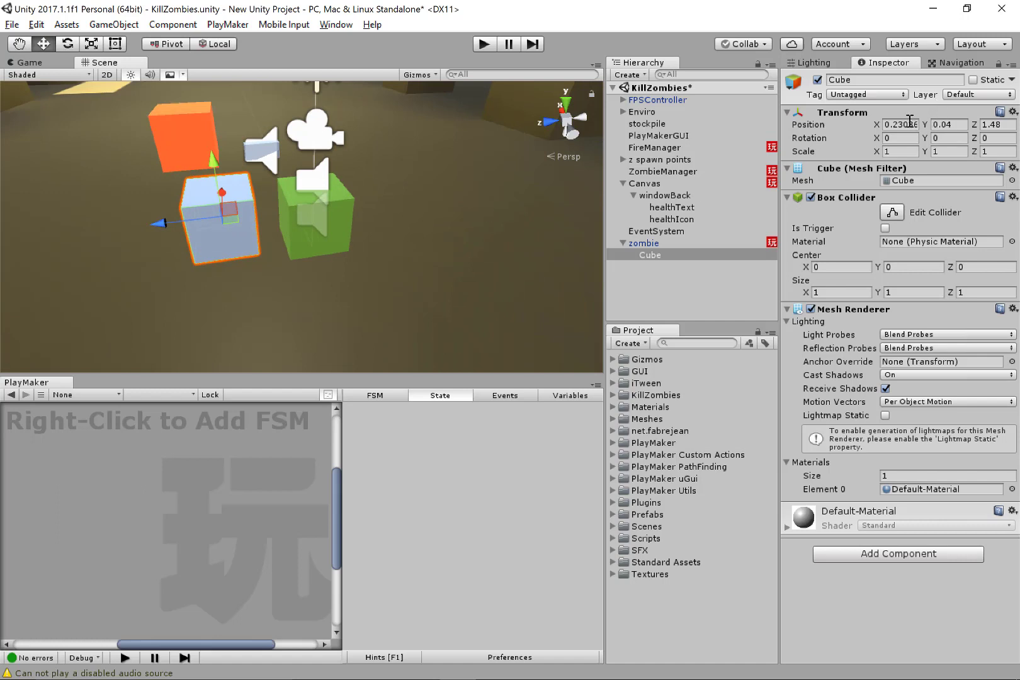
- Scale the child cube down to about 0.50 by 0.48 by 0.59
key(t)
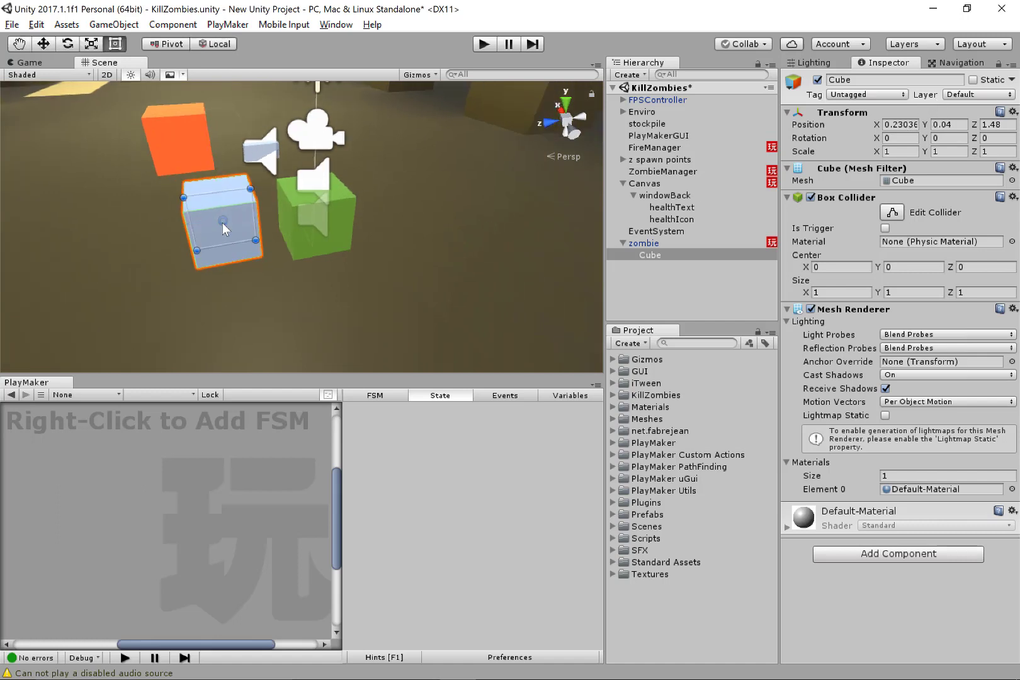
key(r)
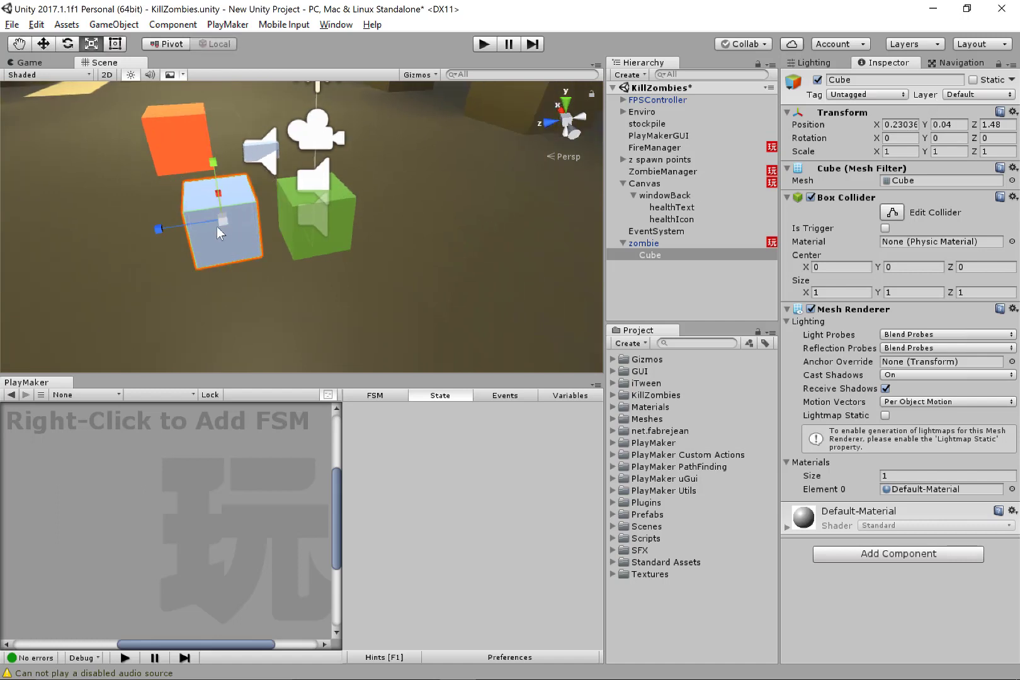
alt+drag(217, 226, 377, 291)
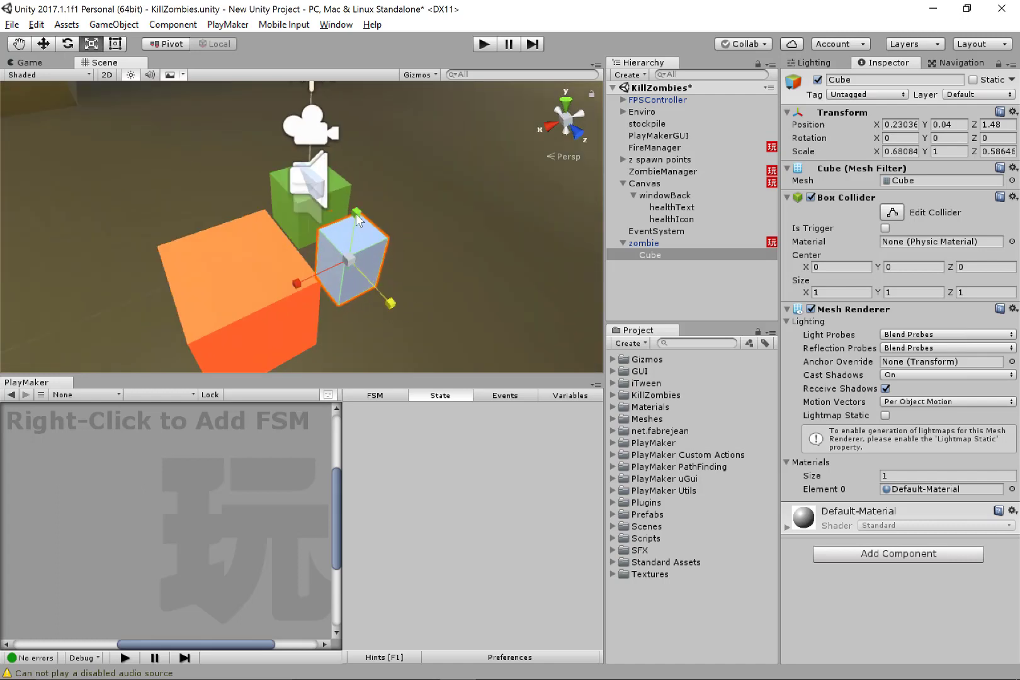
drag(357, 217, 327, 310)
key(e)
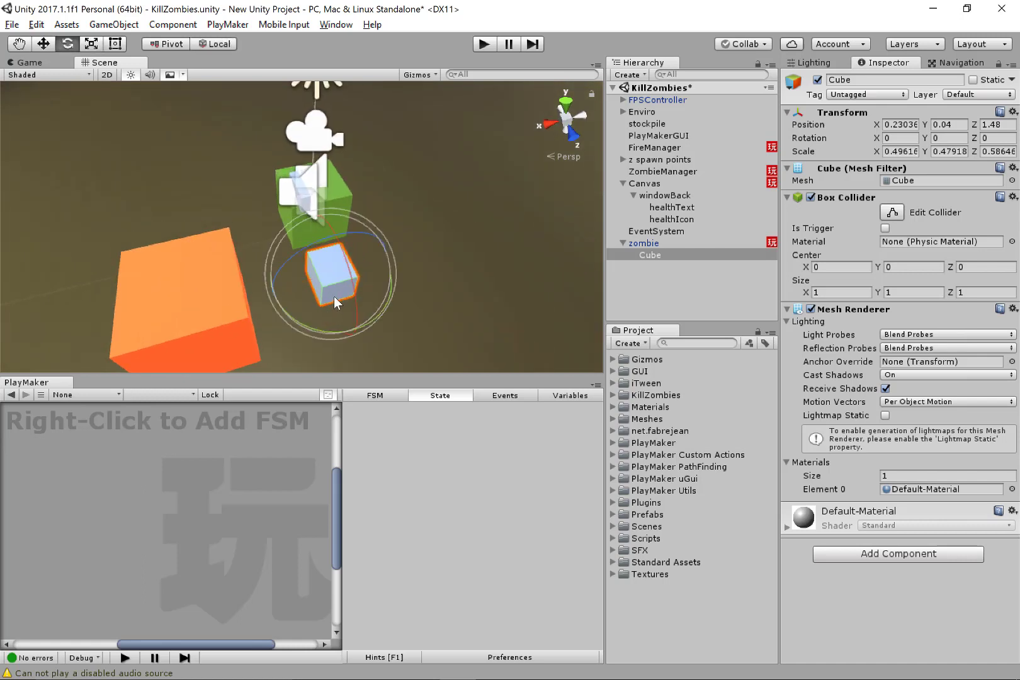
key(r)
- Move the child cube up against the zombie's front, at about X -0.027 and Z 0.93
key(w)
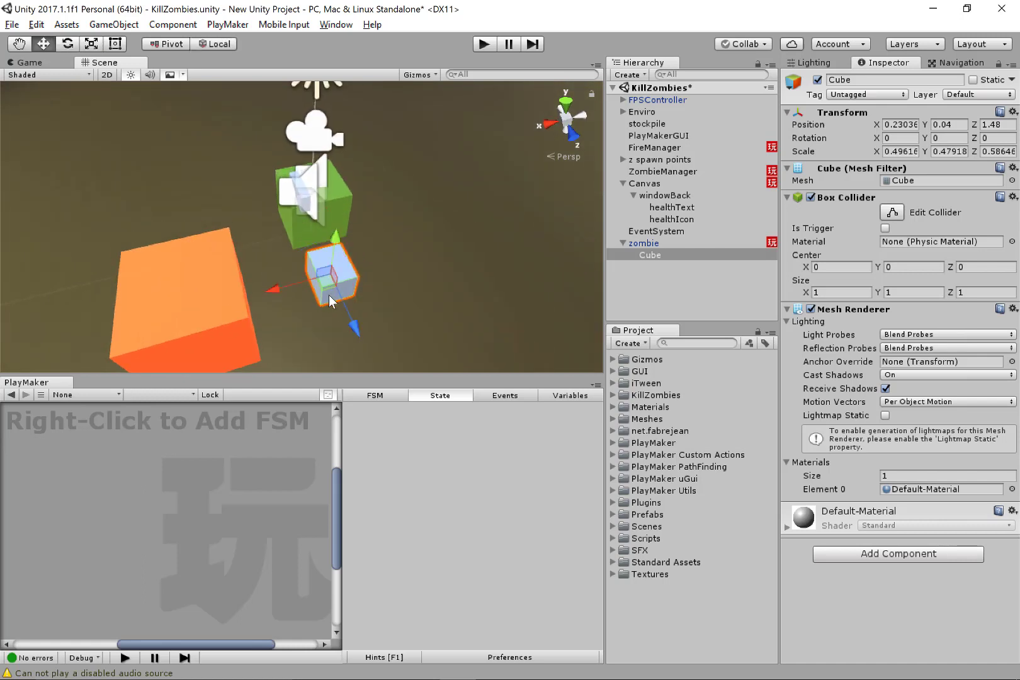
drag(328, 278, 311, 234)
click(118, 101)
- Rename the zombie's child cube to attackTrigger and make its Box Collider a trigger
double_click(667, 255)
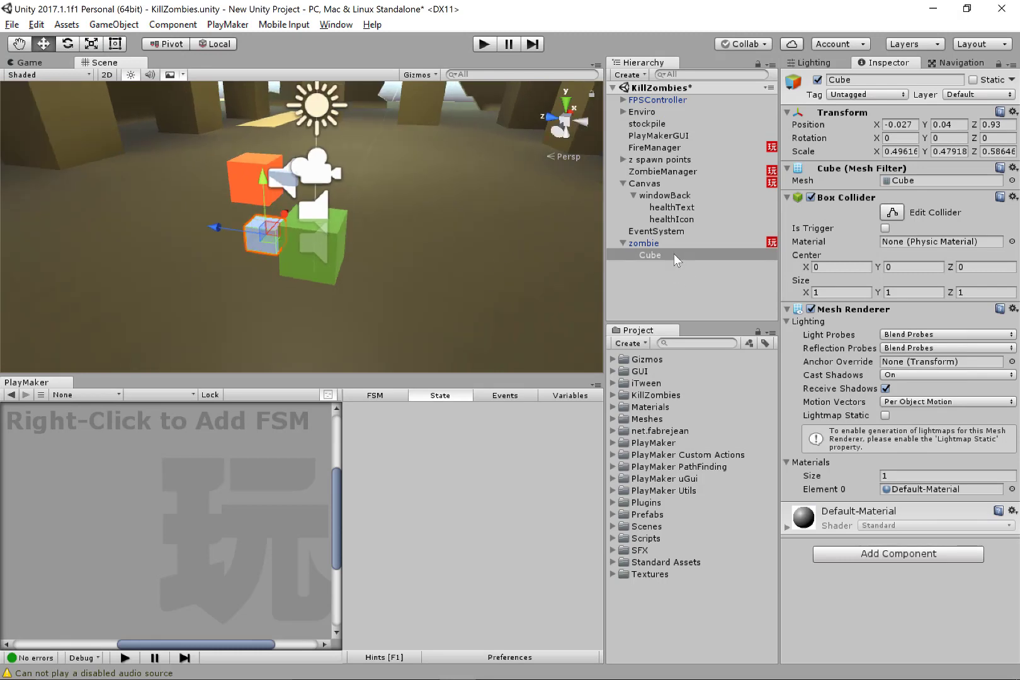
alt+drag(259, 230, 438, 246)
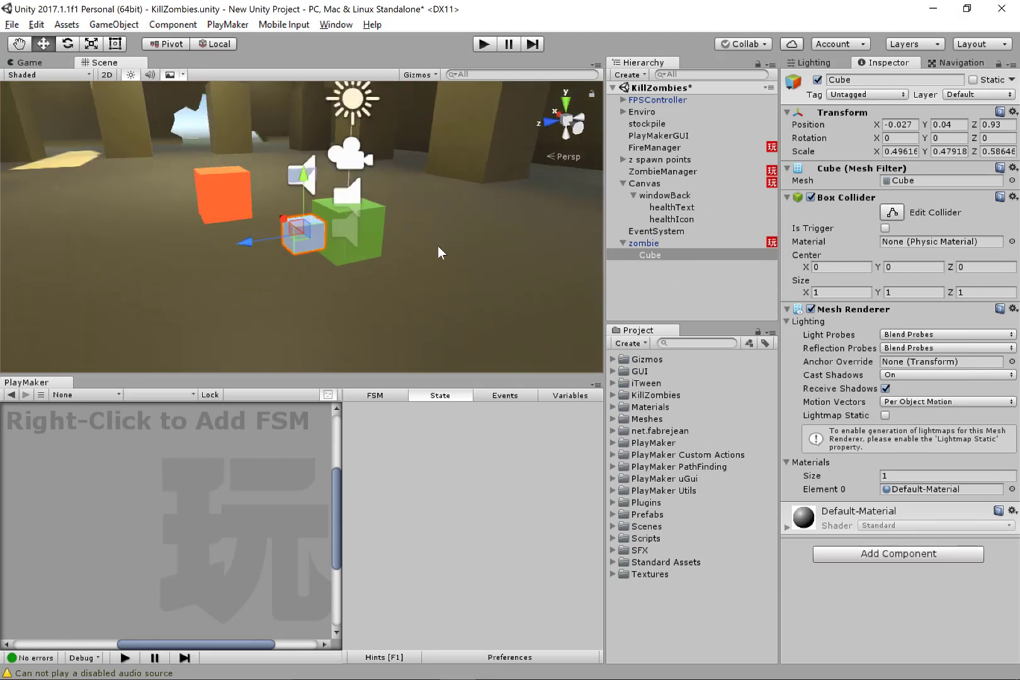
double_click(666, 253)
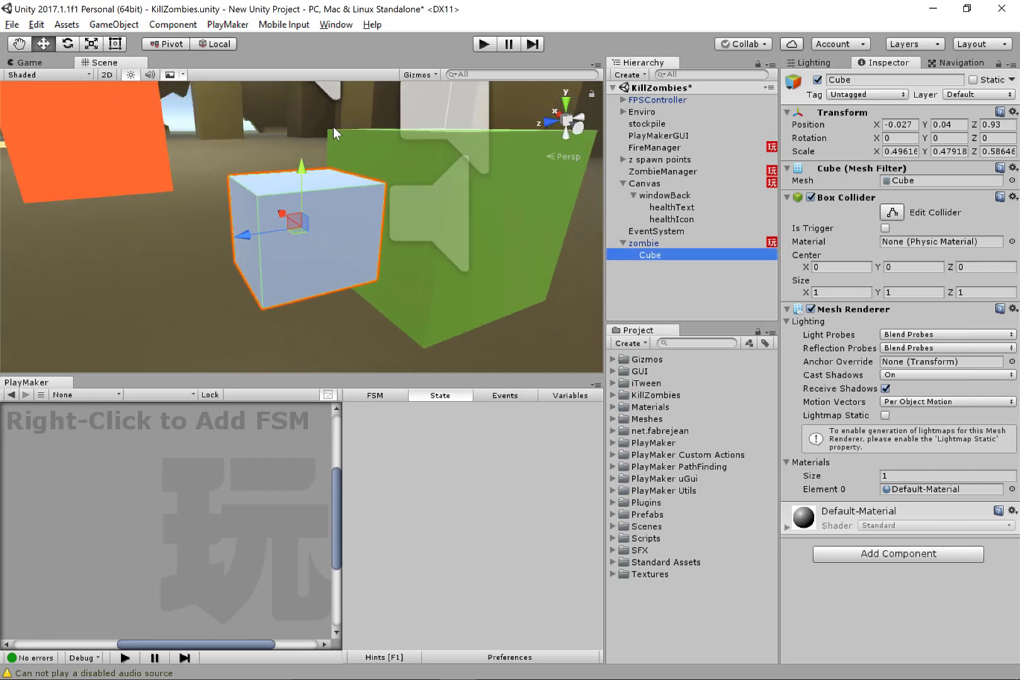
key(F2)
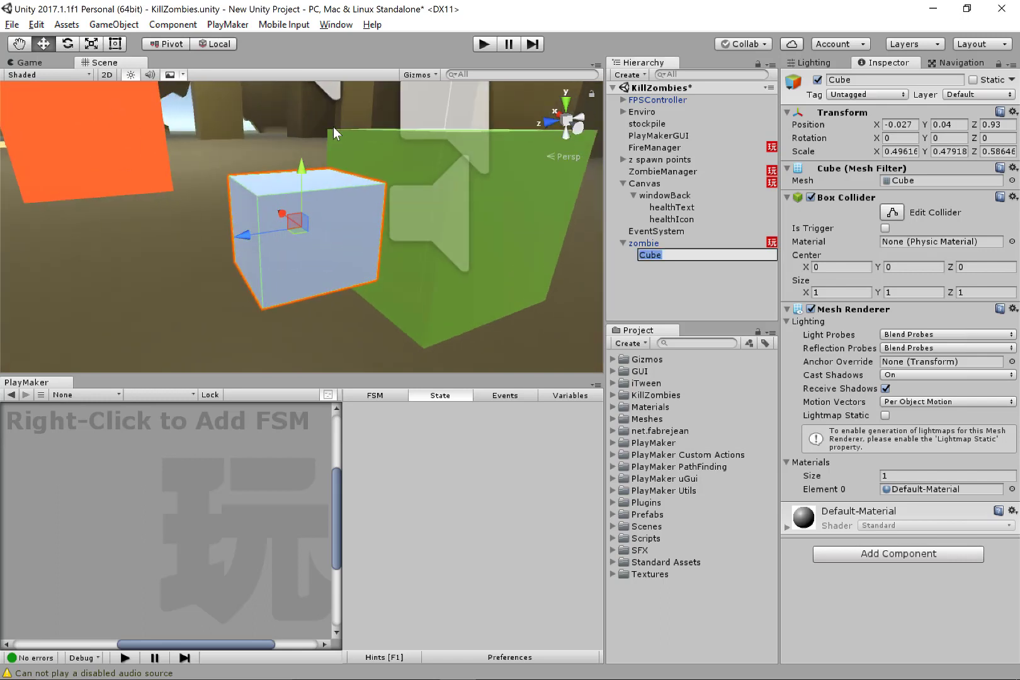
text(attackTrigger)
key(Return)
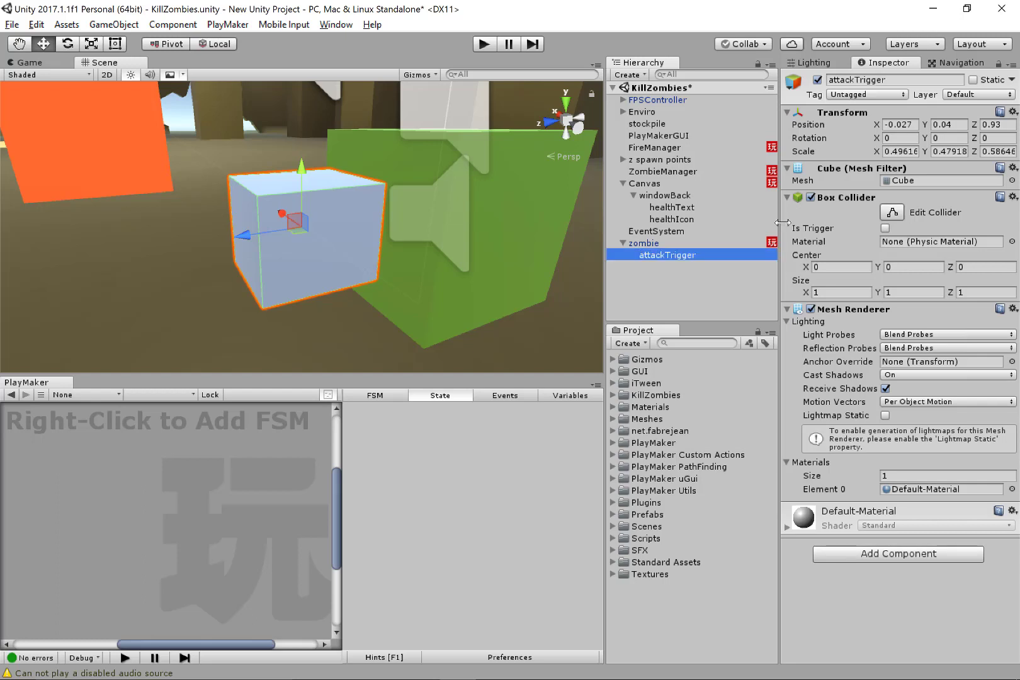
click(886, 228)
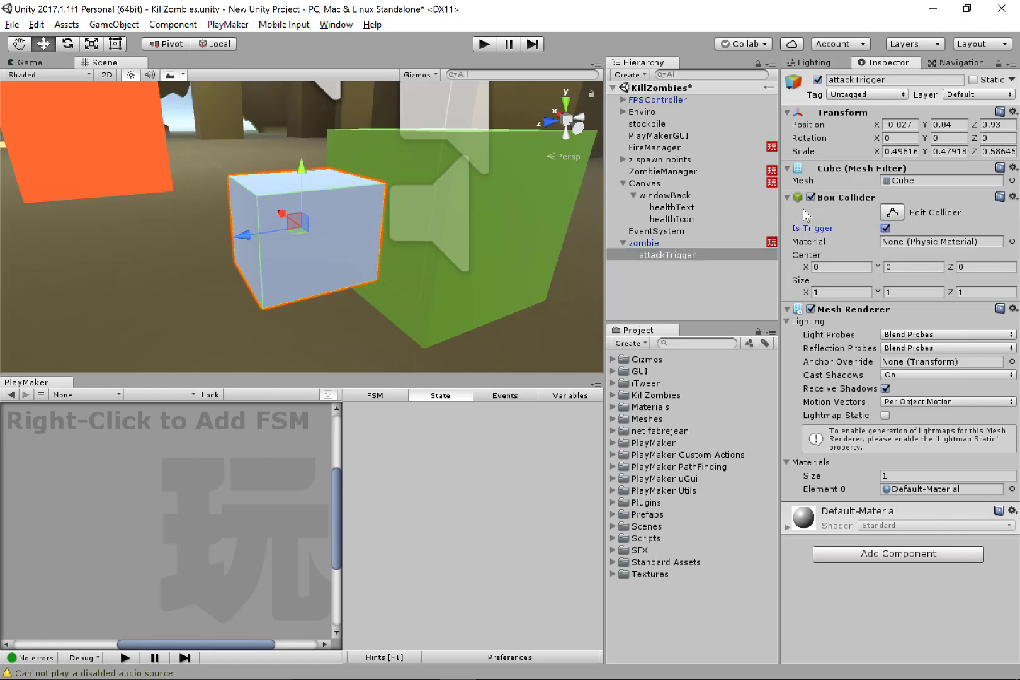
- Assign the tempObject material from the Materials folder to the attackTrigger cube
click(613, 419)
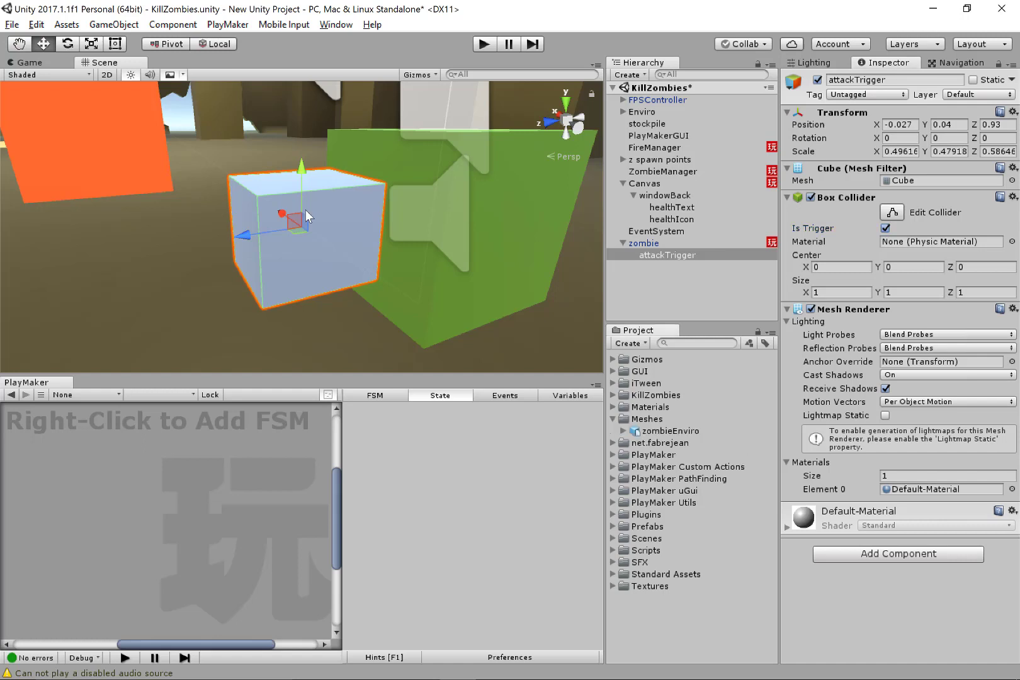
click(622, 432)
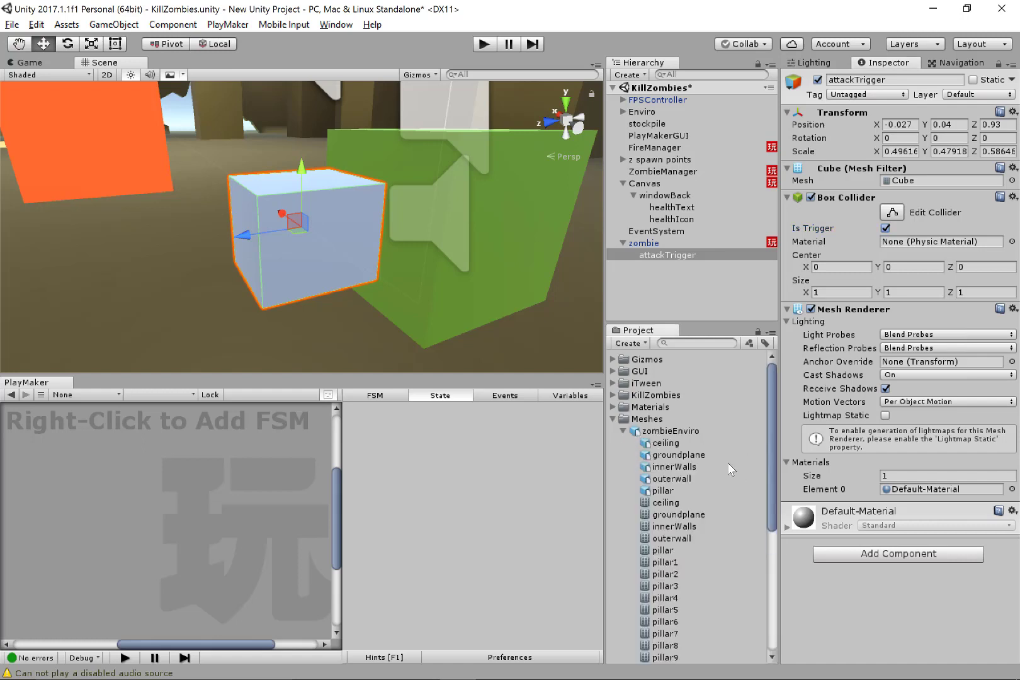
click(613, 419)
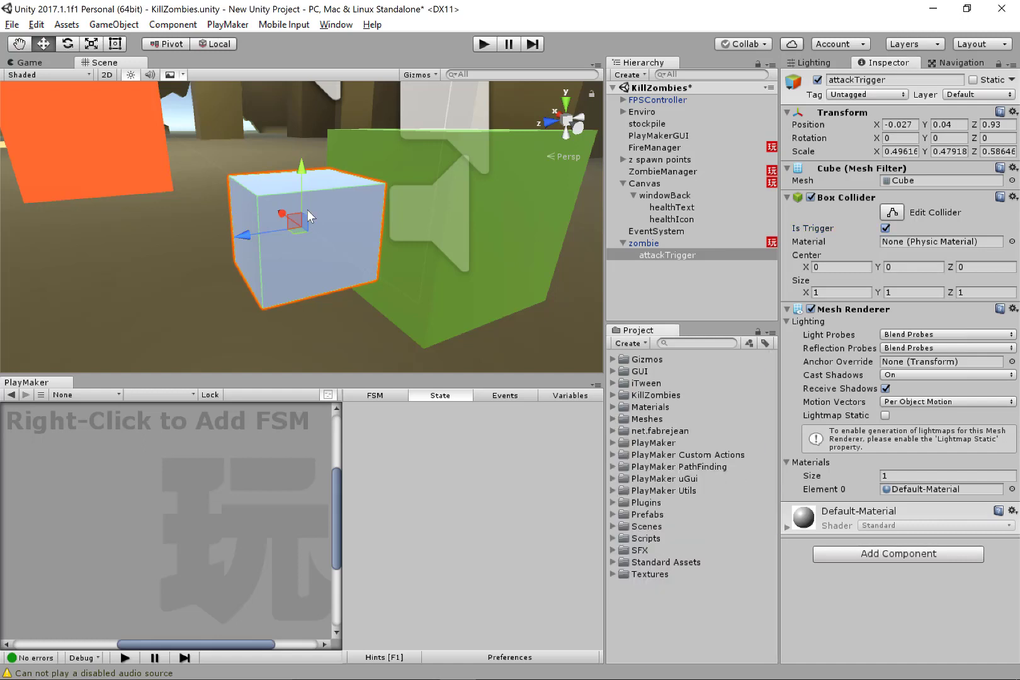
click(613, 407)
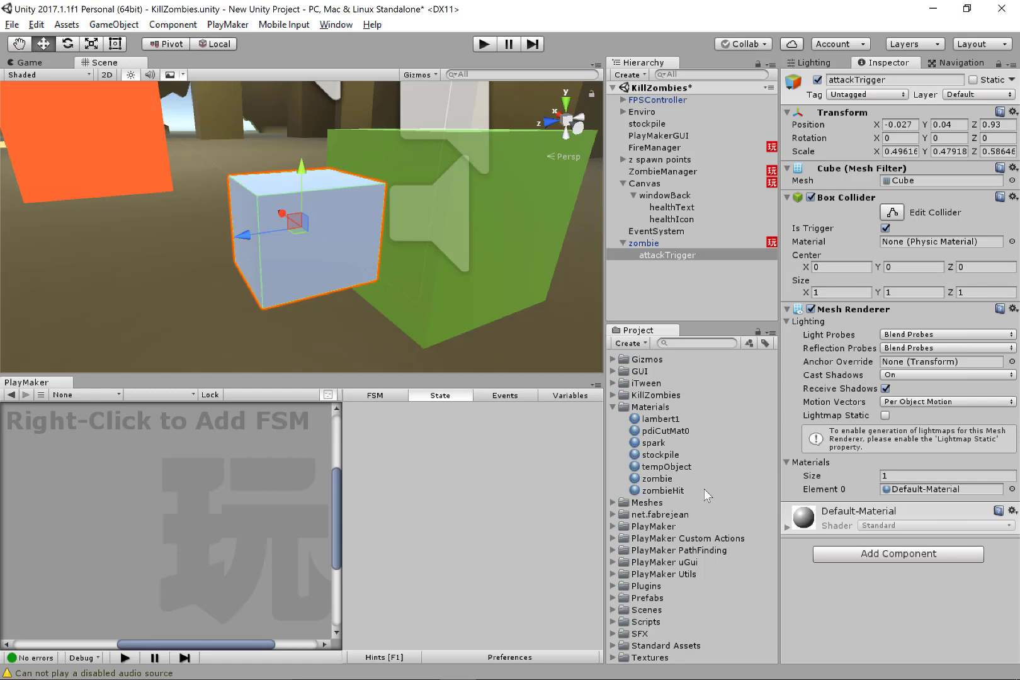
drag(682, 469, 306, 252)
scroll(305, 262, down, 4)
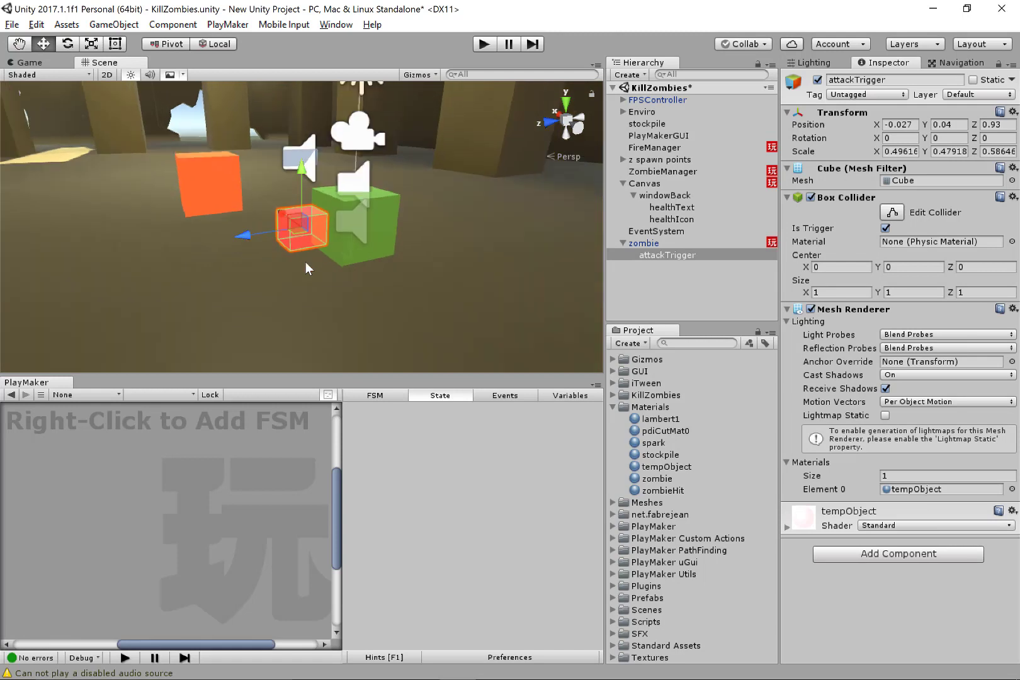
scroll(306, 262, up, 3)
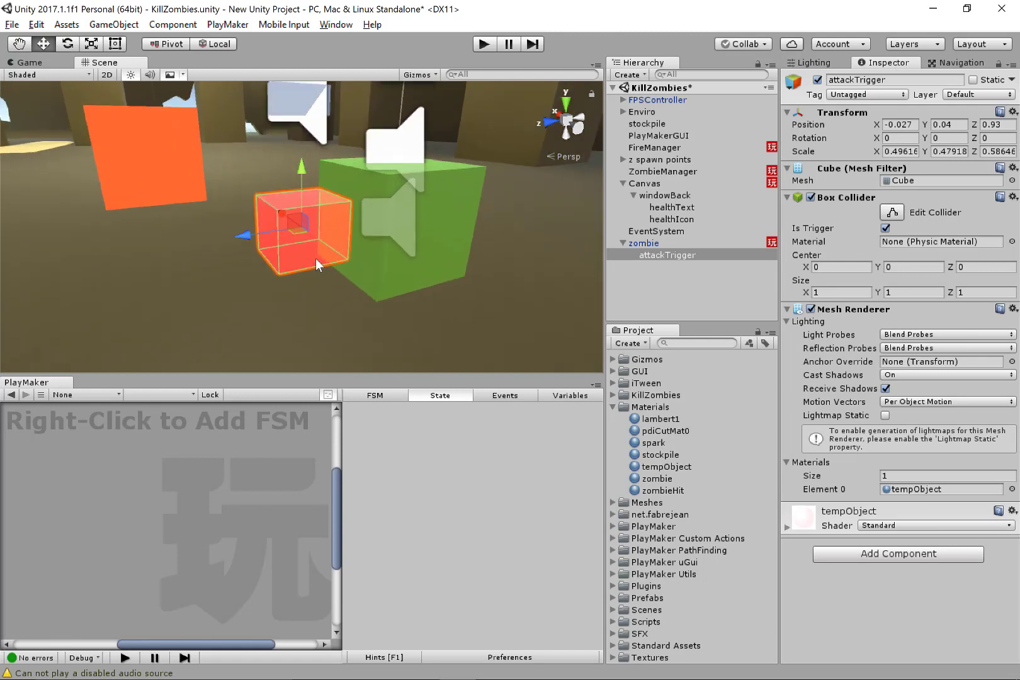
- Apply the zombie instance's changes, including the attackTrigger child, to the zombie prefab
click(985, 95)
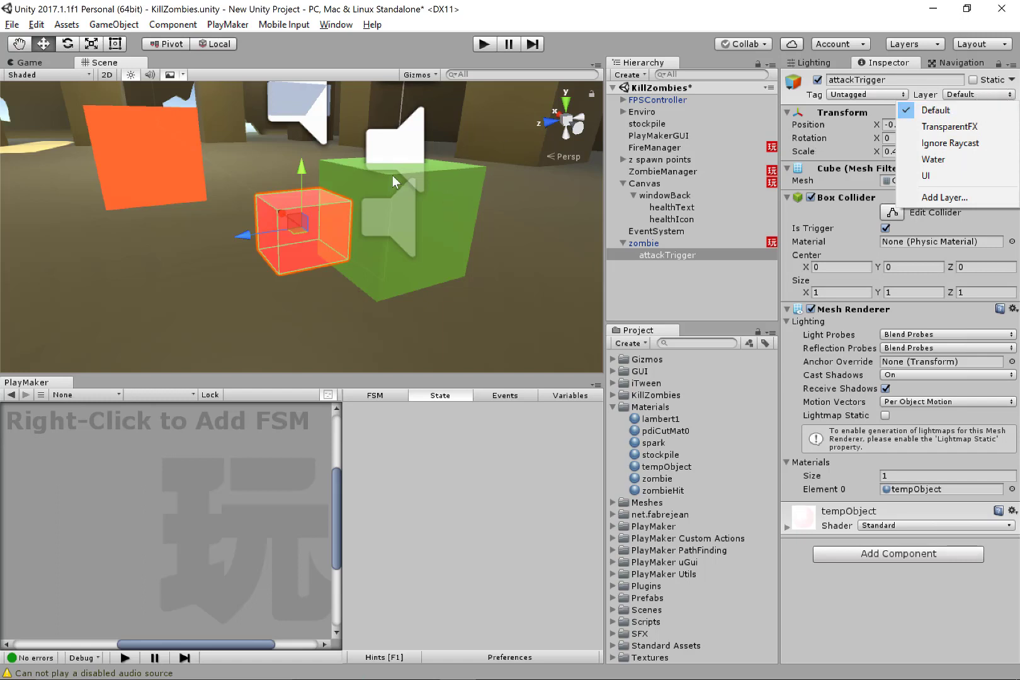
click(669, 245)
click(964, 110)
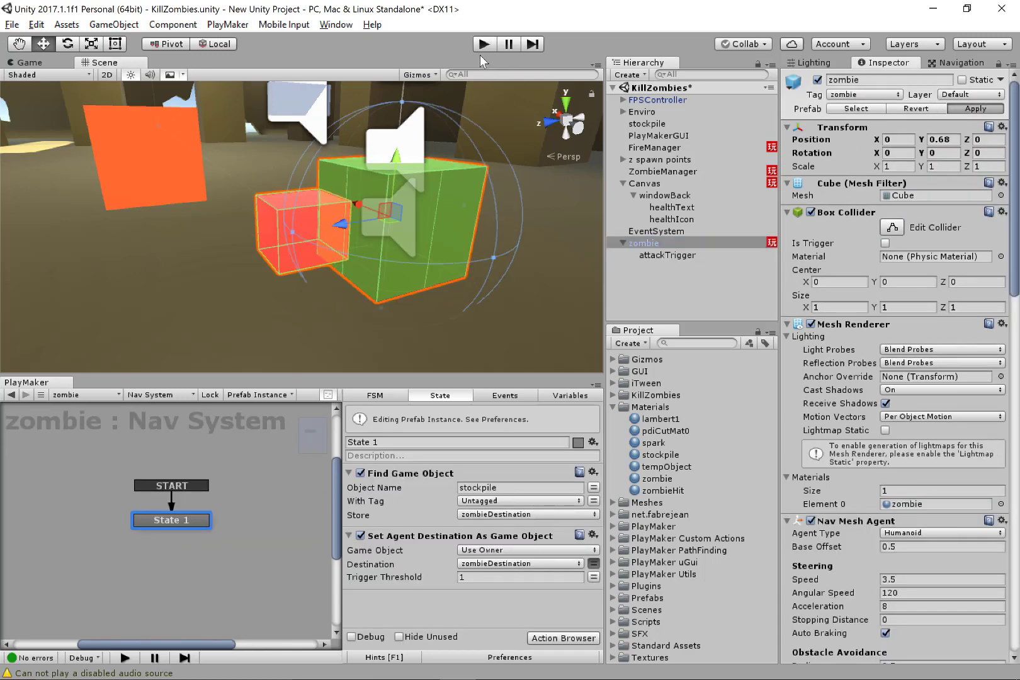
- Set the zombie instance's Y position to 0 and apply the change to the prefab
click(952, 140)
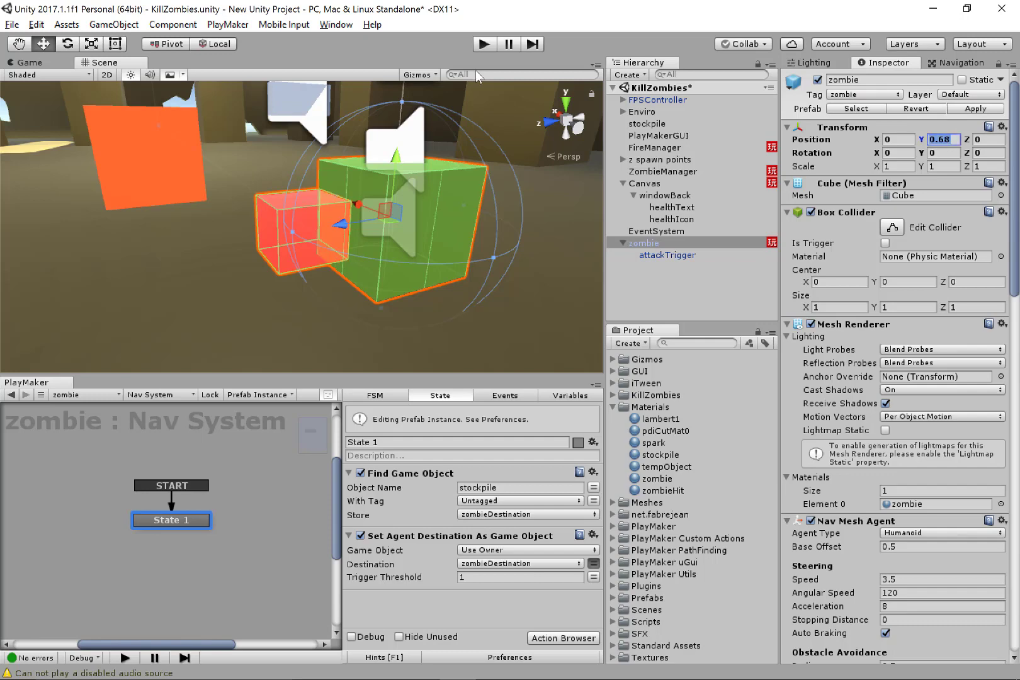
text(0)
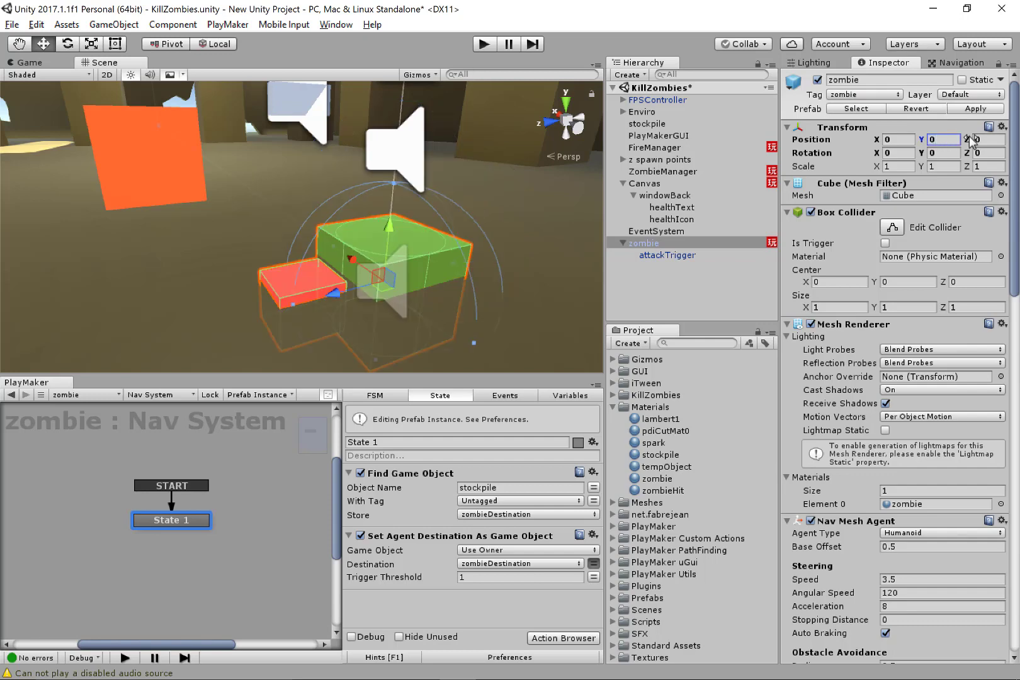
click(977, 110)
- Play-test the game to check how the zombie and its attackTrigger approach the stockpile, and stop playback
click(483, 44)
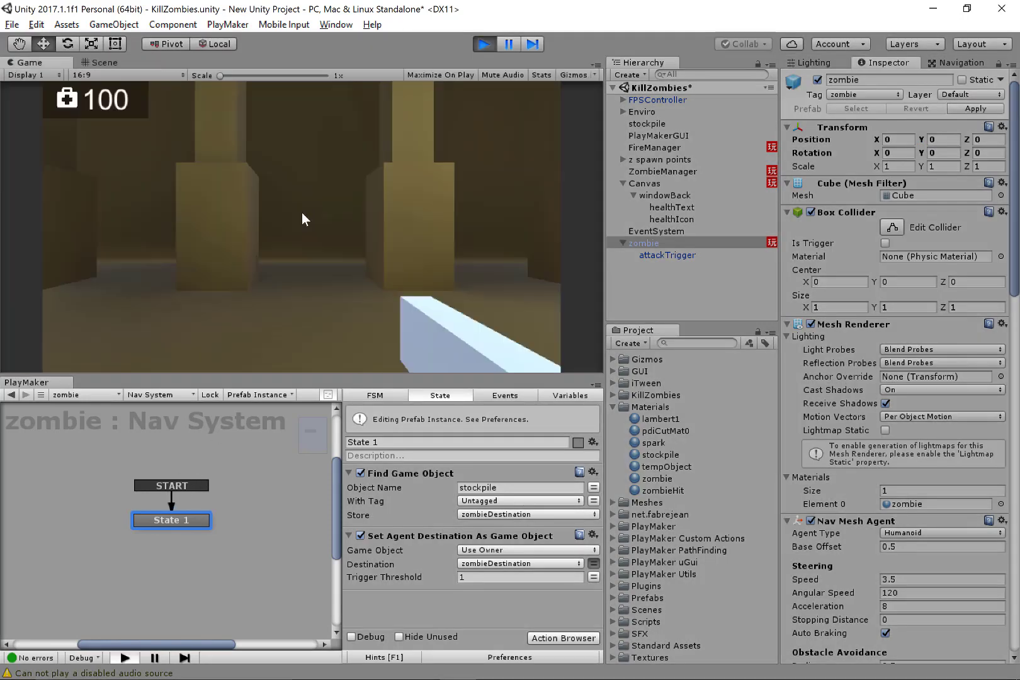
key(d)
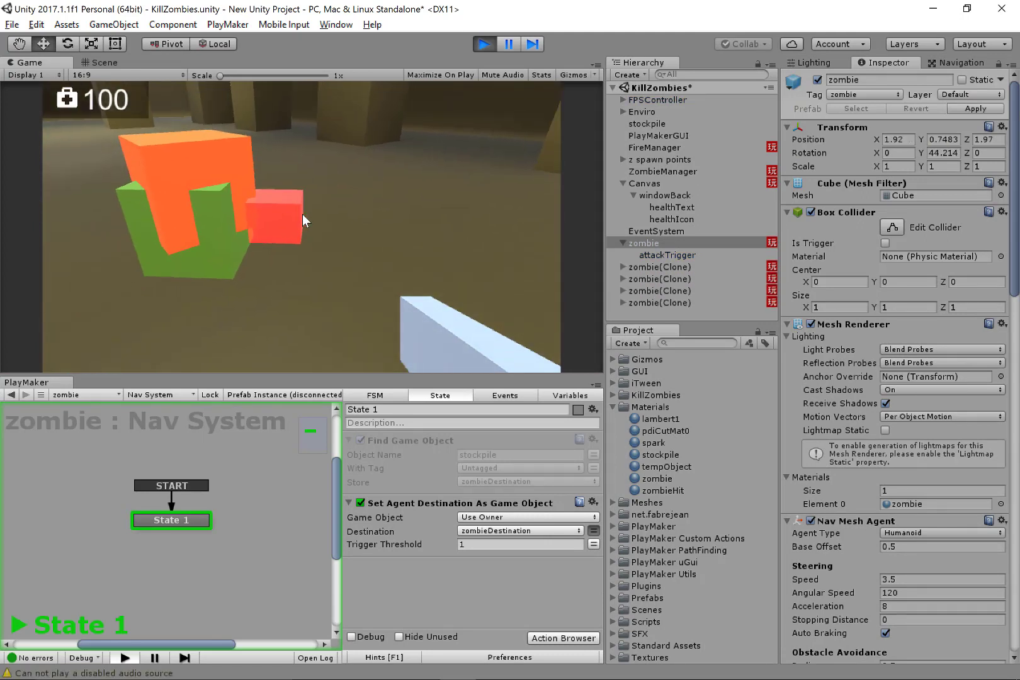
click(483, 43)
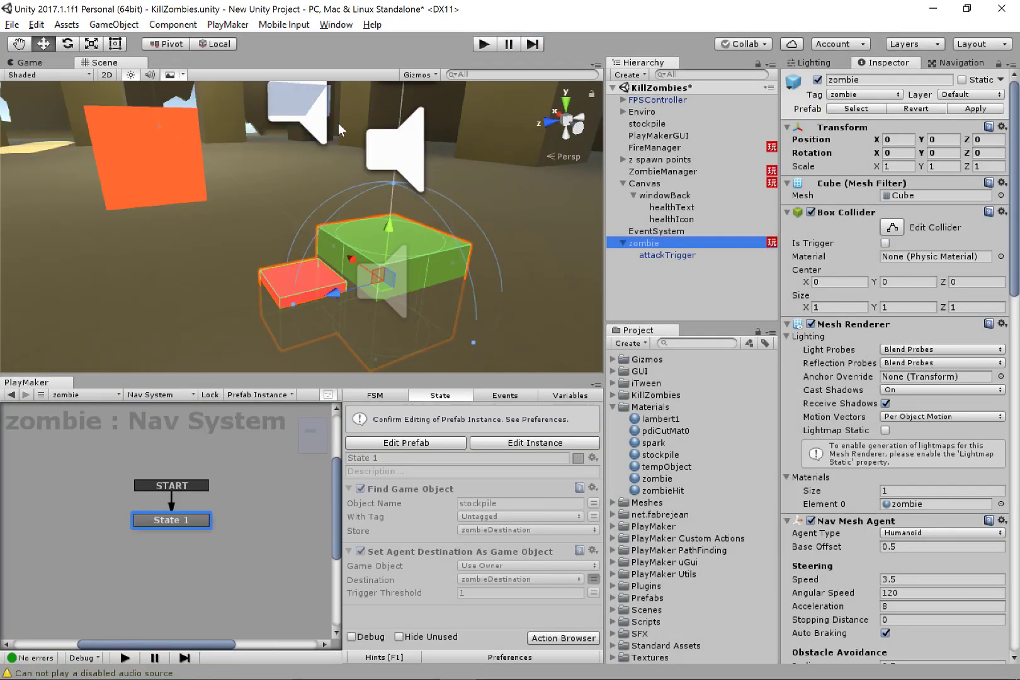
- Add a new tag named stockpile to the project's tag list
click(284, 252)
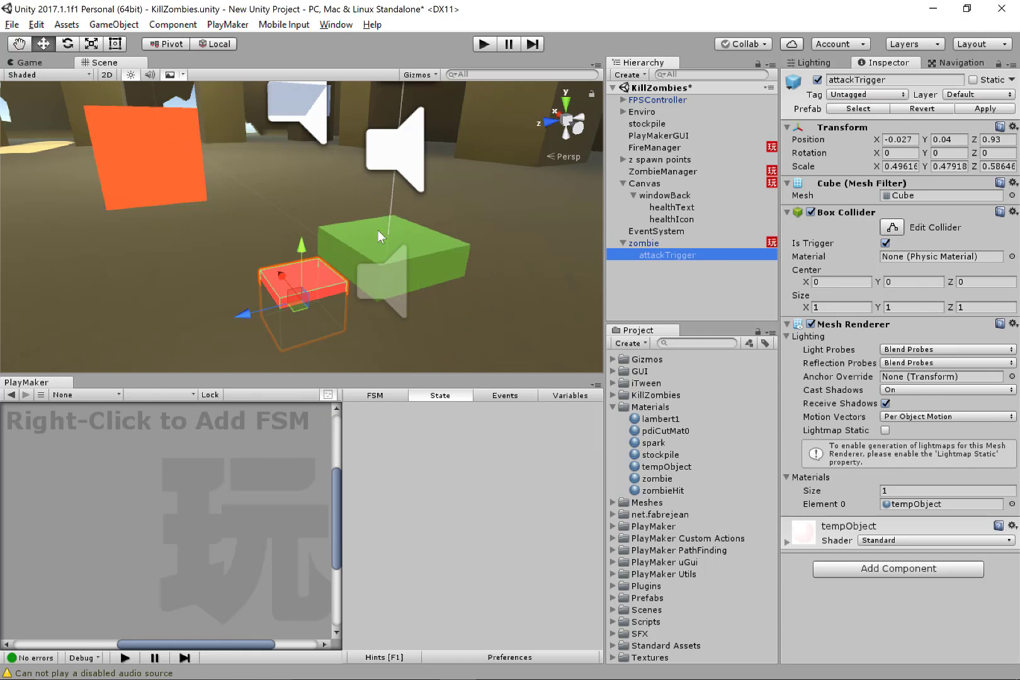
click(161, 172)
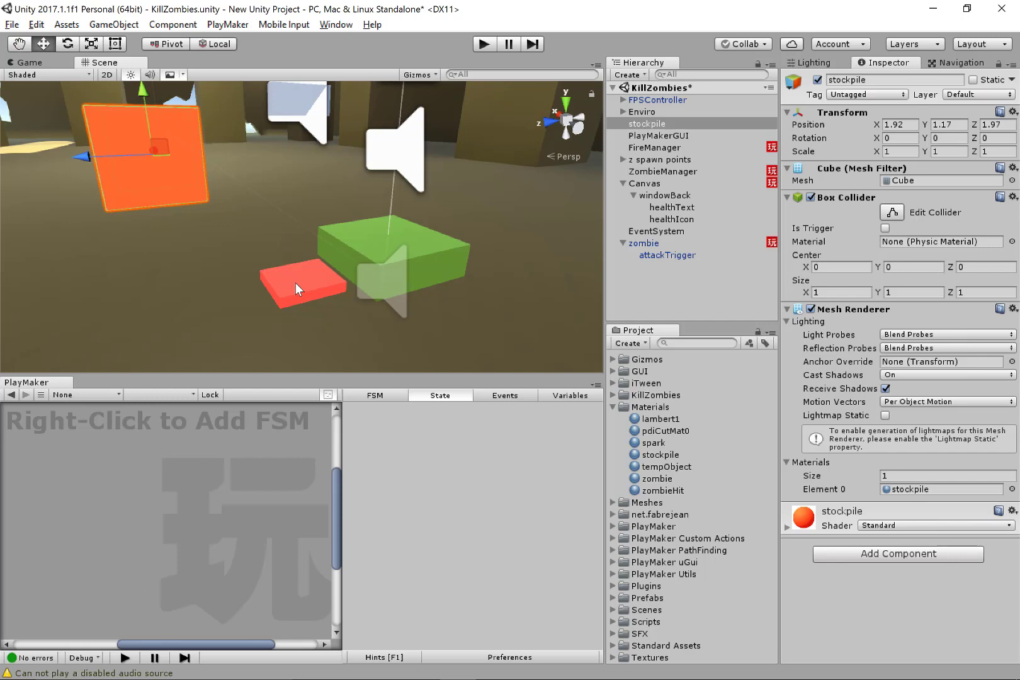
click(868, 94)
click(889, 263)
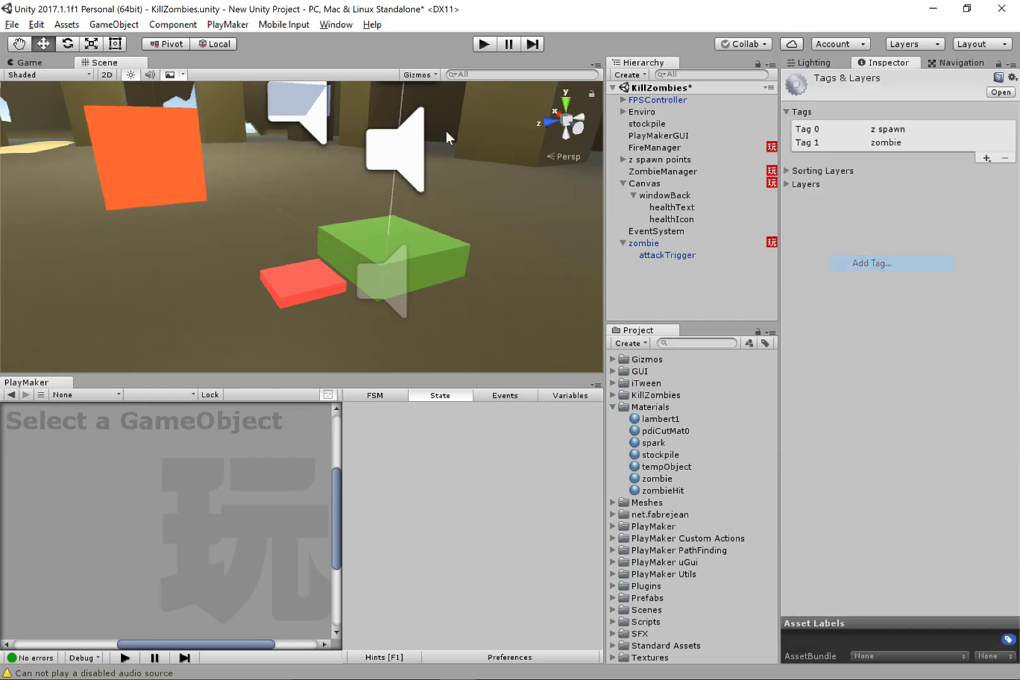
click(985, 159)
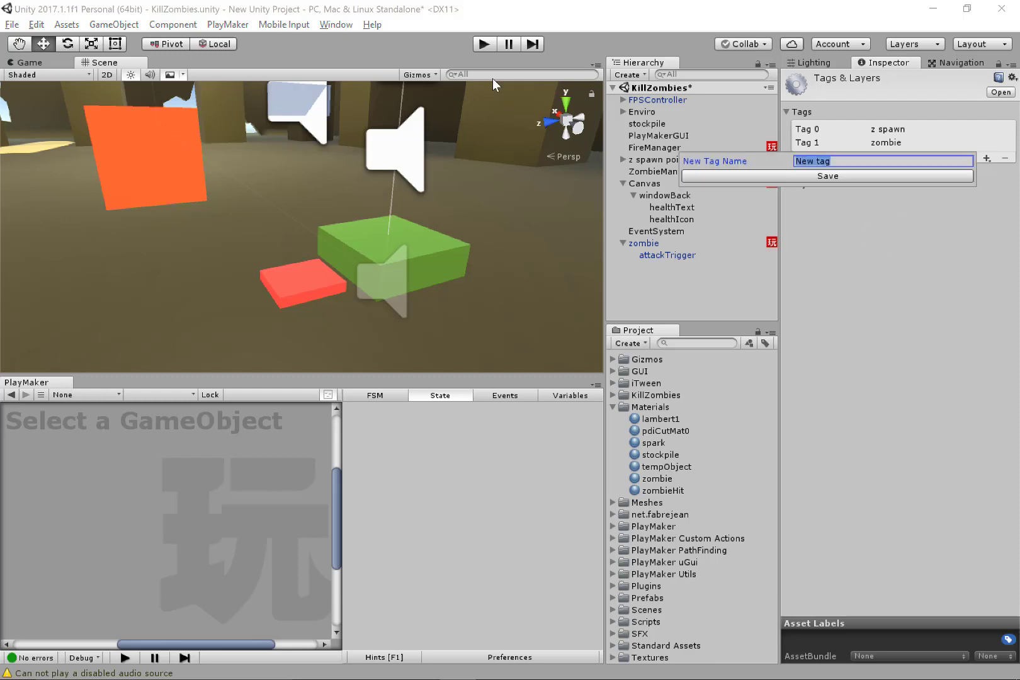
text(stockpile)
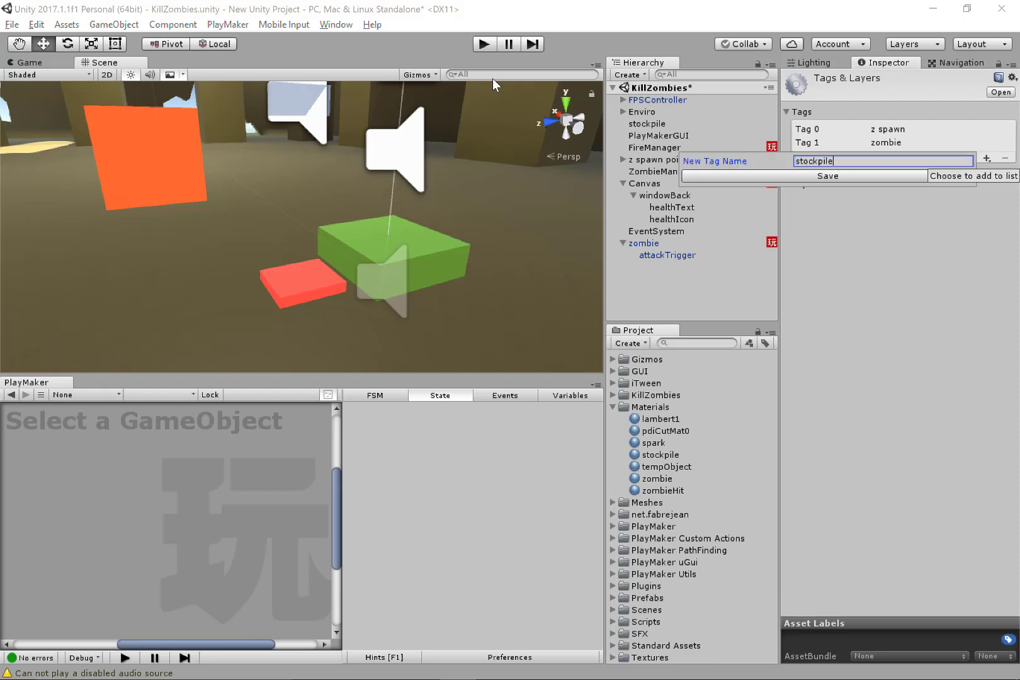
key(Return)
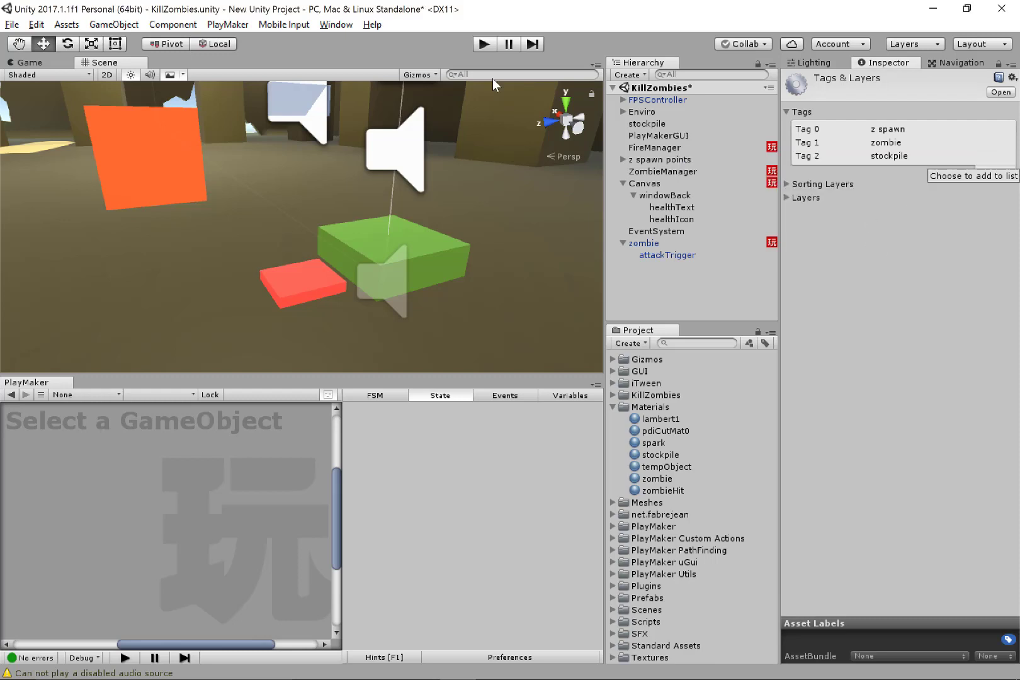
- Assign the stockpile tag to the stockpile object
click(146, 157)
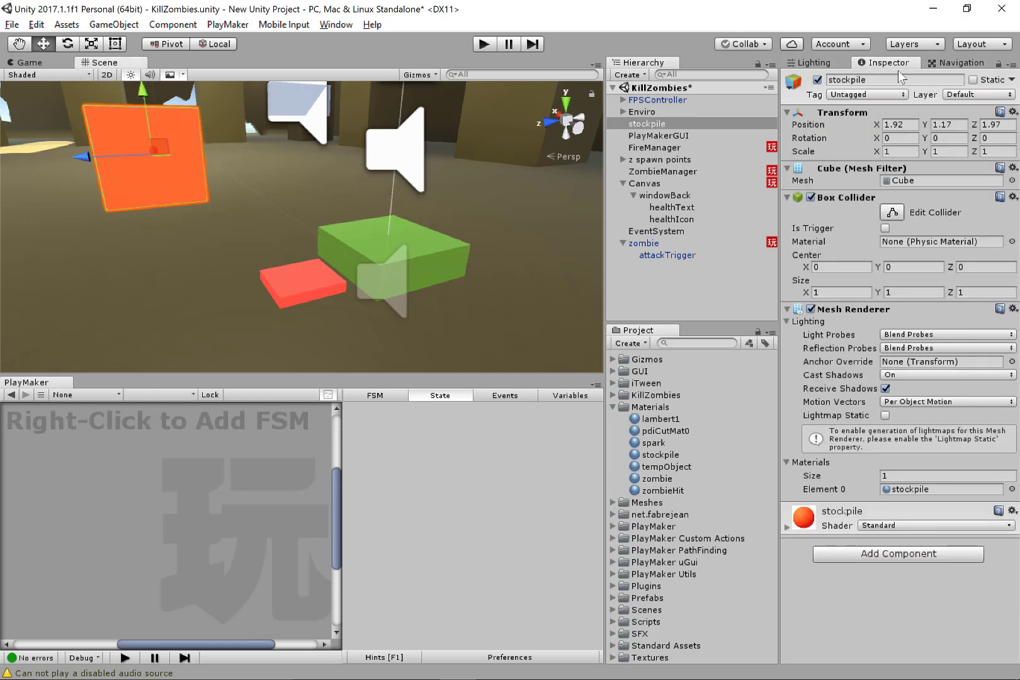
click(847, 96)
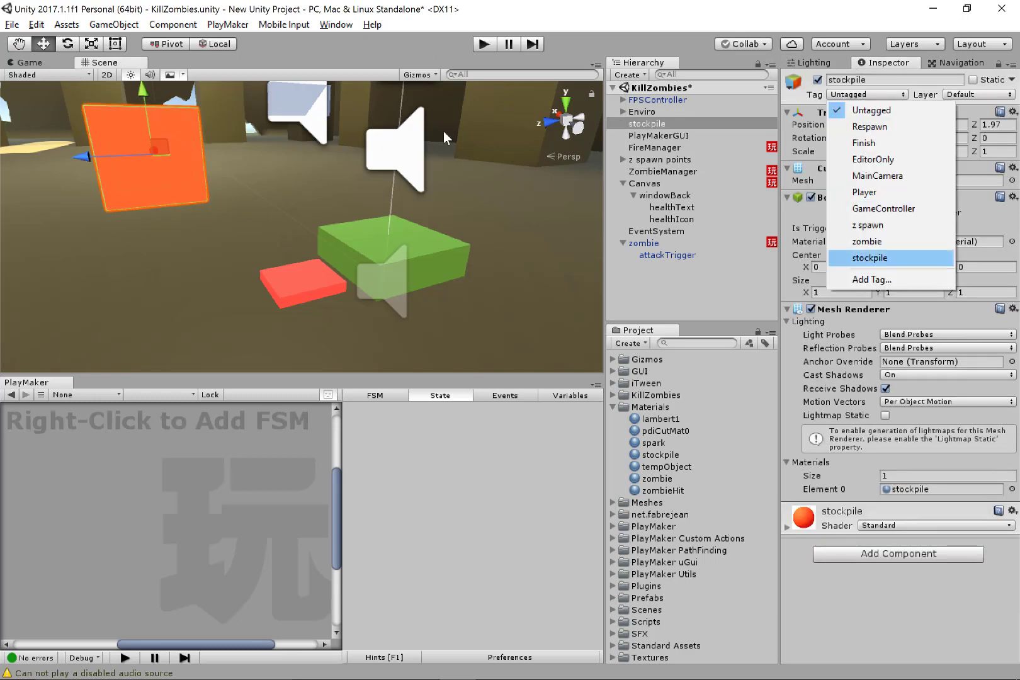
click(885, 258)
- Add an FSM to the zombie's attackTrigger object and create a second state in it
click(299, 284)
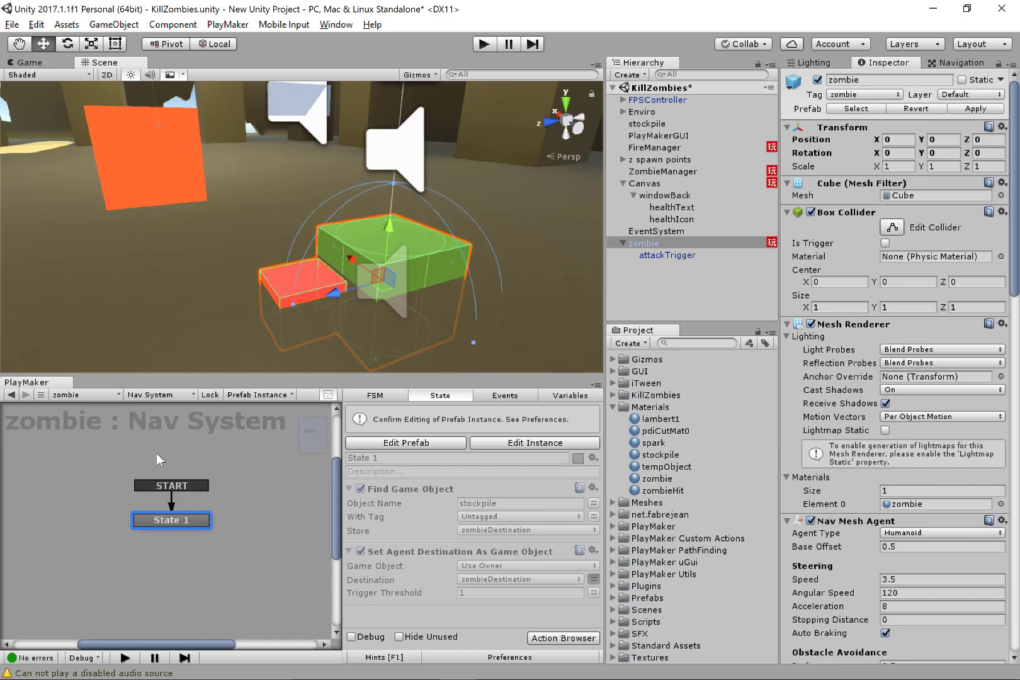
click(511, 443)
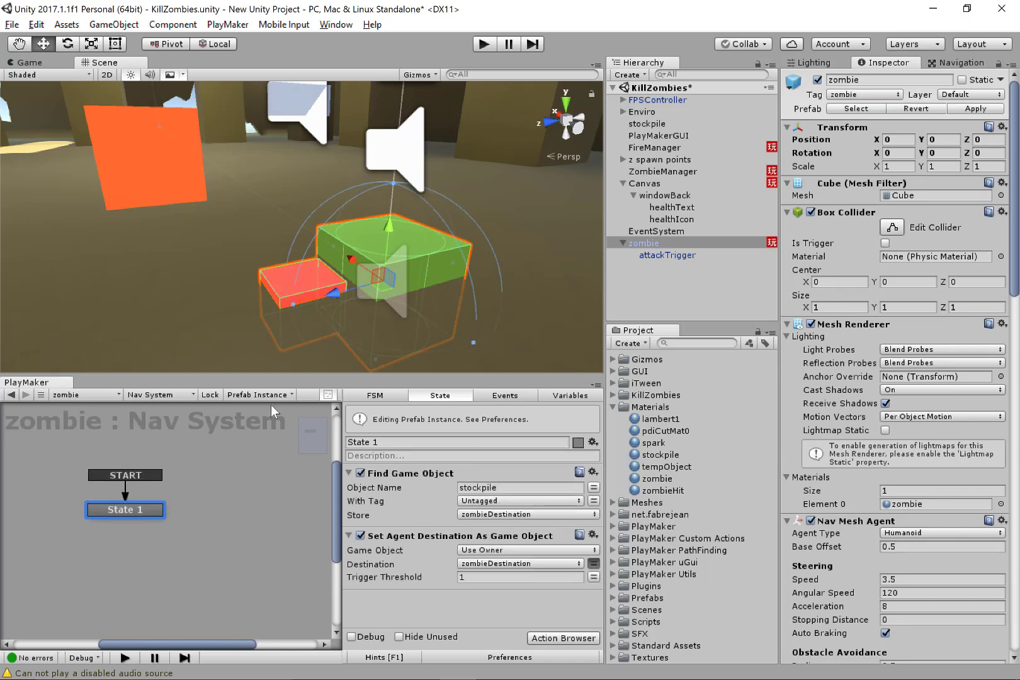
click(270, 279)
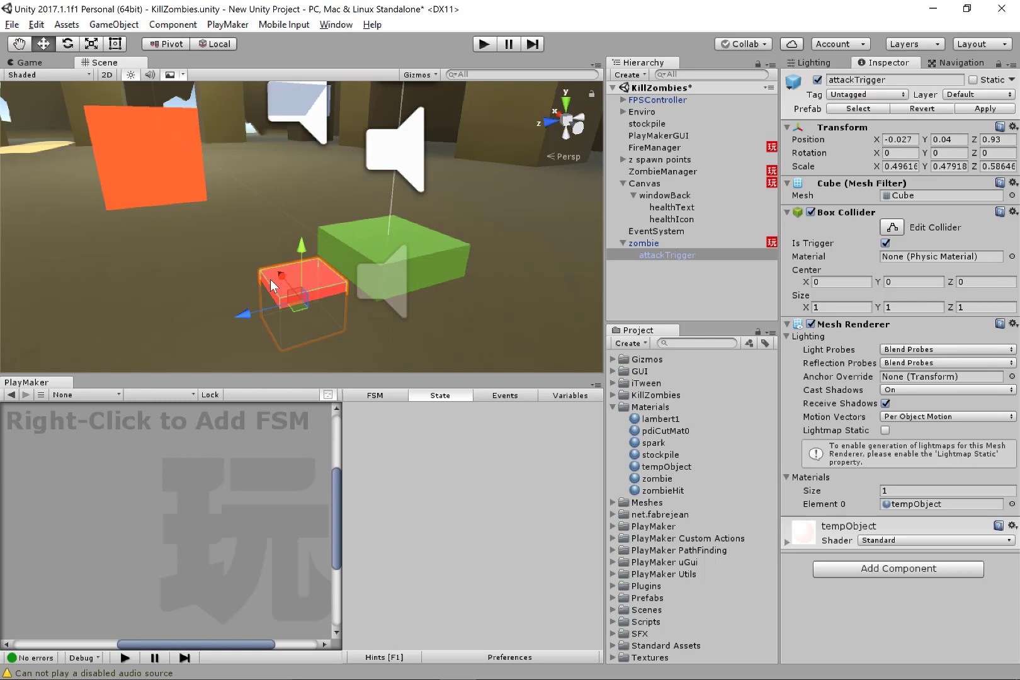
right_click(198, 488)
click(216, 495)
click(81, 483)
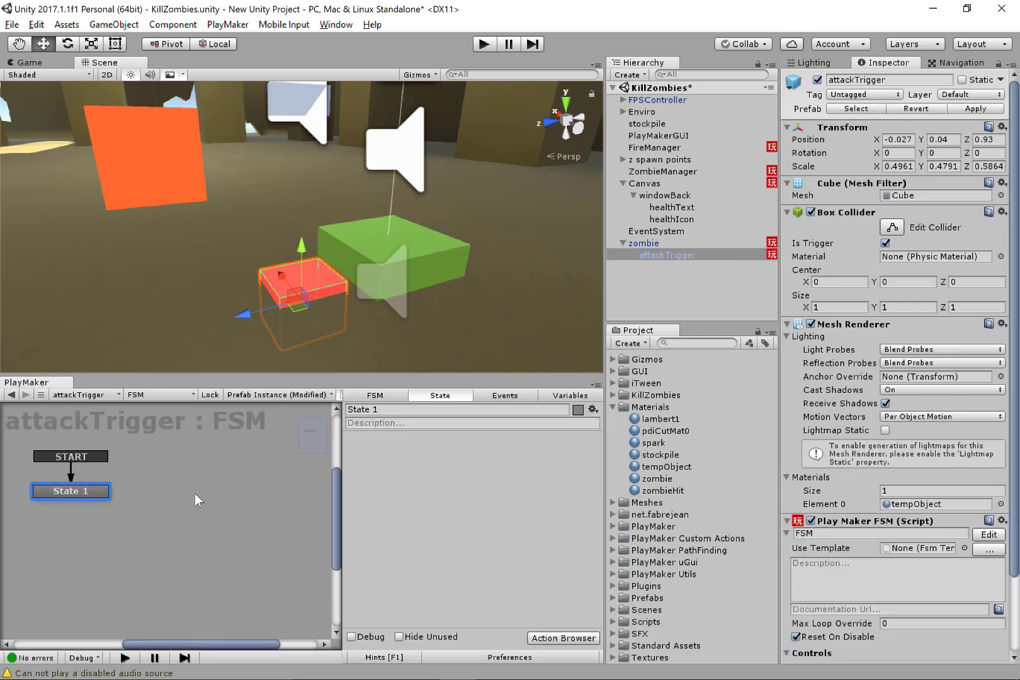
right_click(193, 491)
click(218, 499)
click(80, 485)
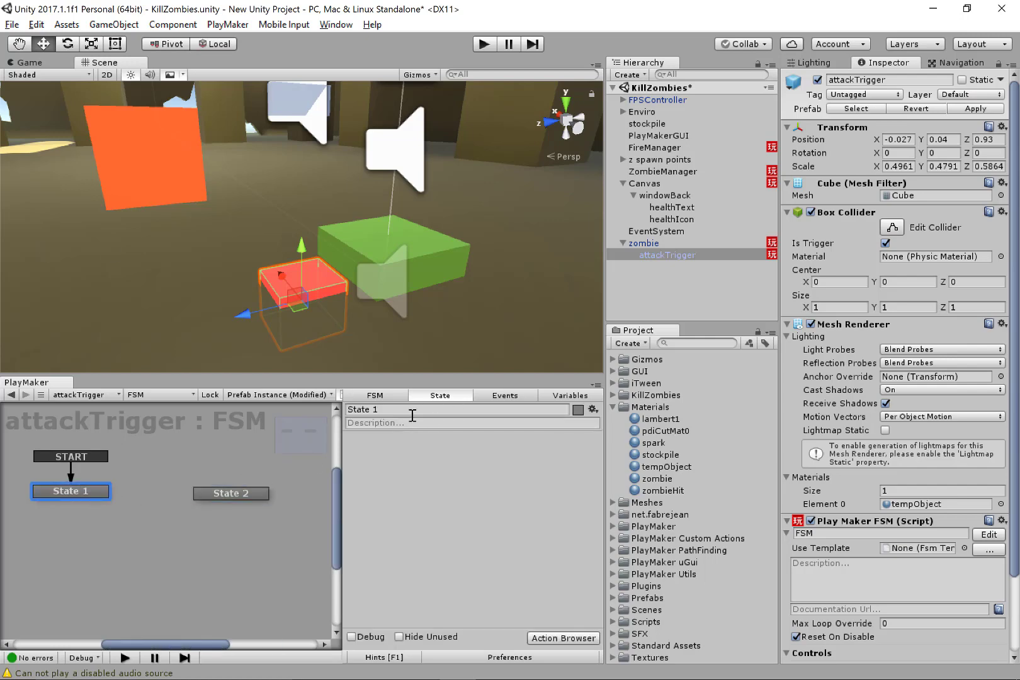
- Add a Trigger Event action to State 1 and set its Collide Tag to stockpile
key(grave)
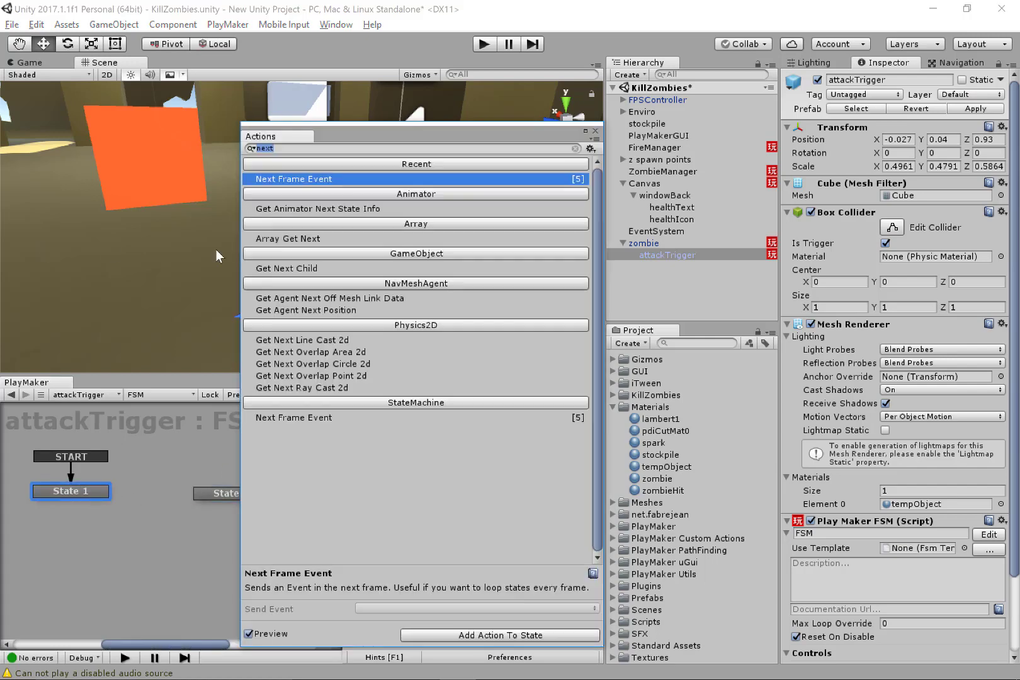
text(trigger ee)
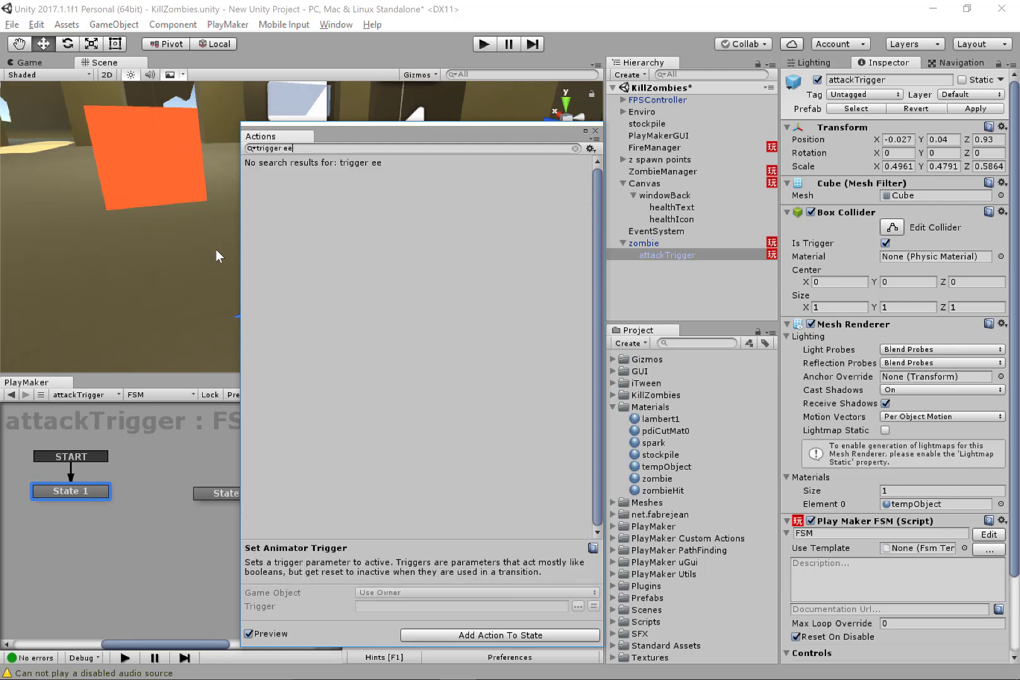
key(BackSpace)
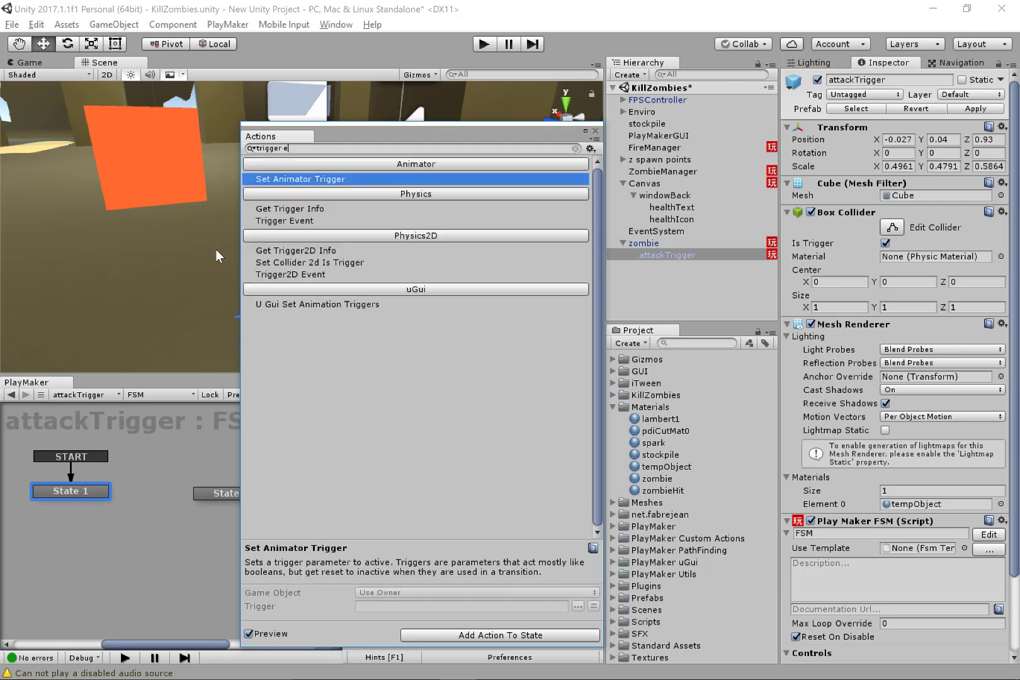
double_click(347, 219)
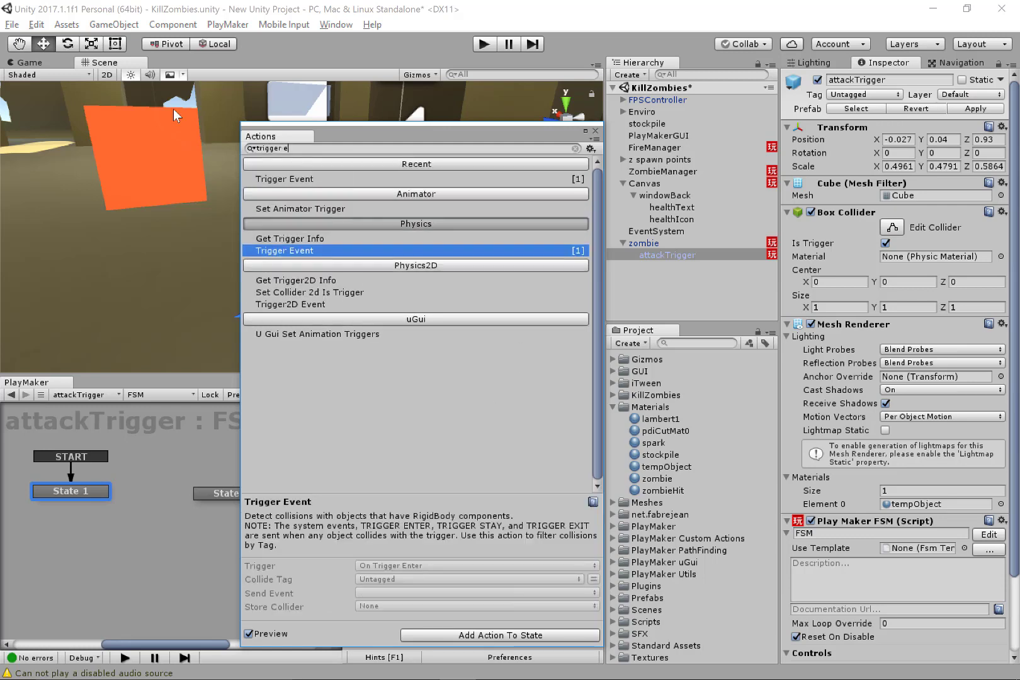
click(595, 131)
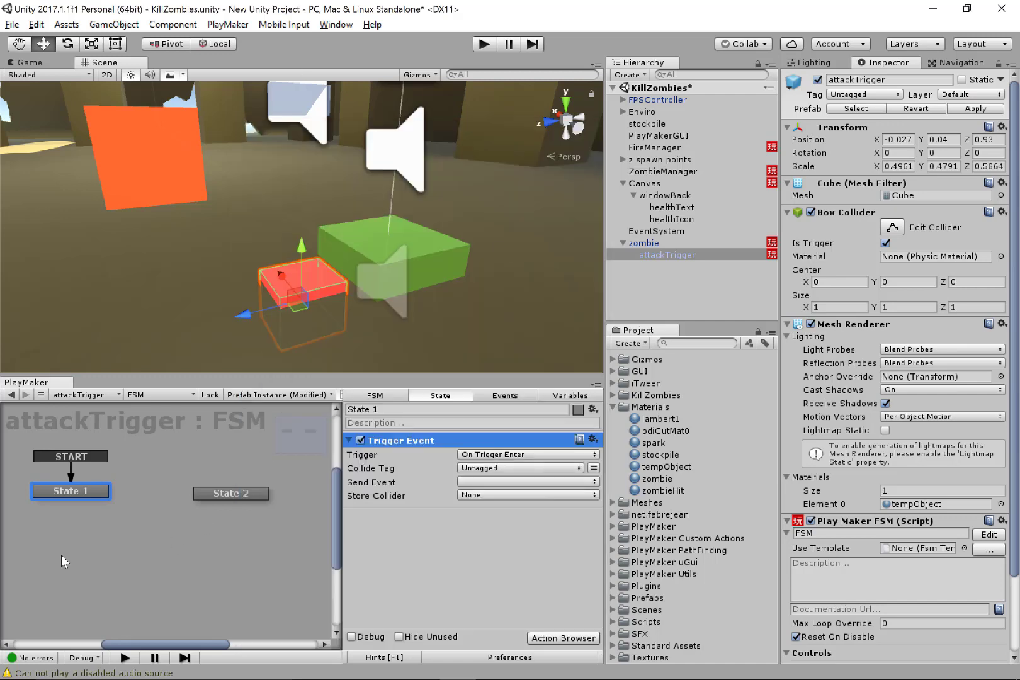
click(470, 468)
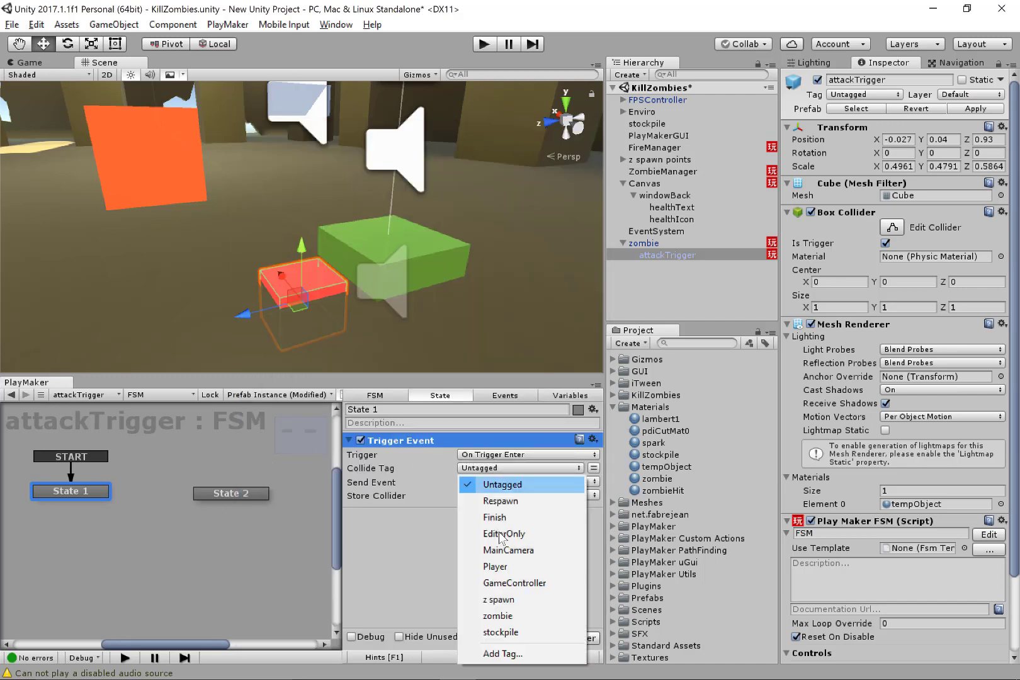
click(504, 632)
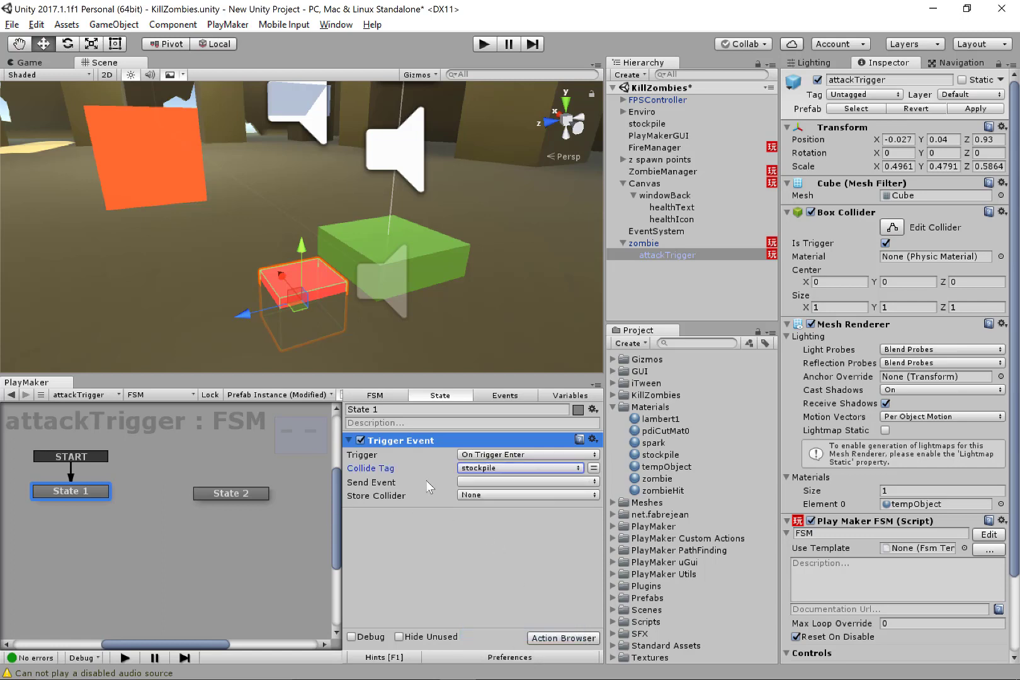
- Link State 1 to State 2 with a FINISHED transition and make the Trigger Event send FINISHED
click(458, 481)
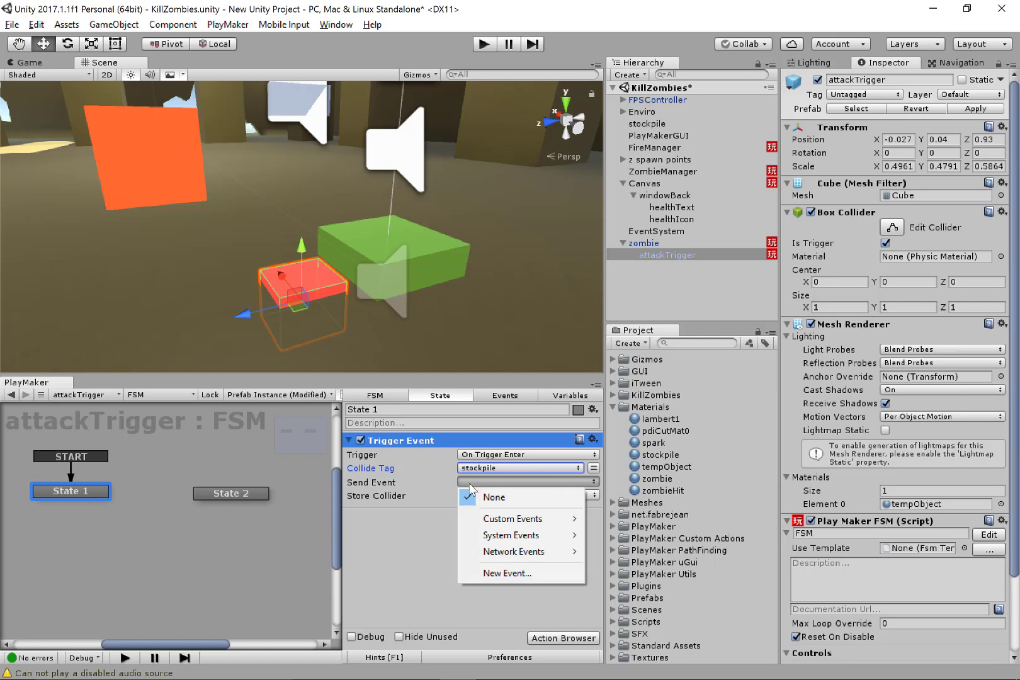
click(93, 500)
drag(93, 501, 223, 494)
click(70, 494)
click(515, 482)
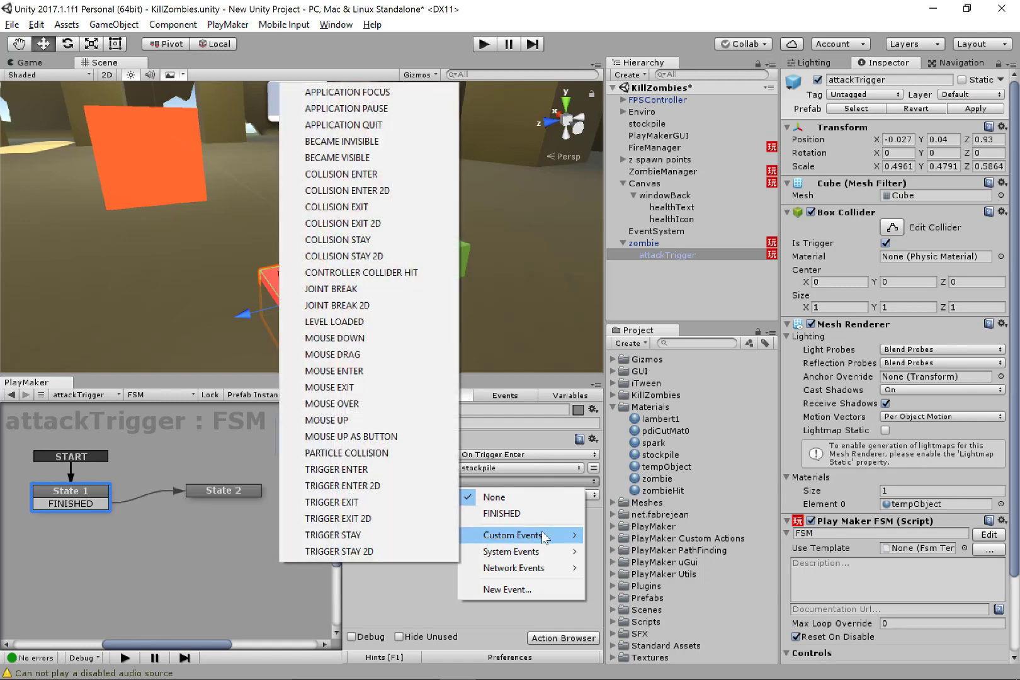
mouse_move(545, 537)
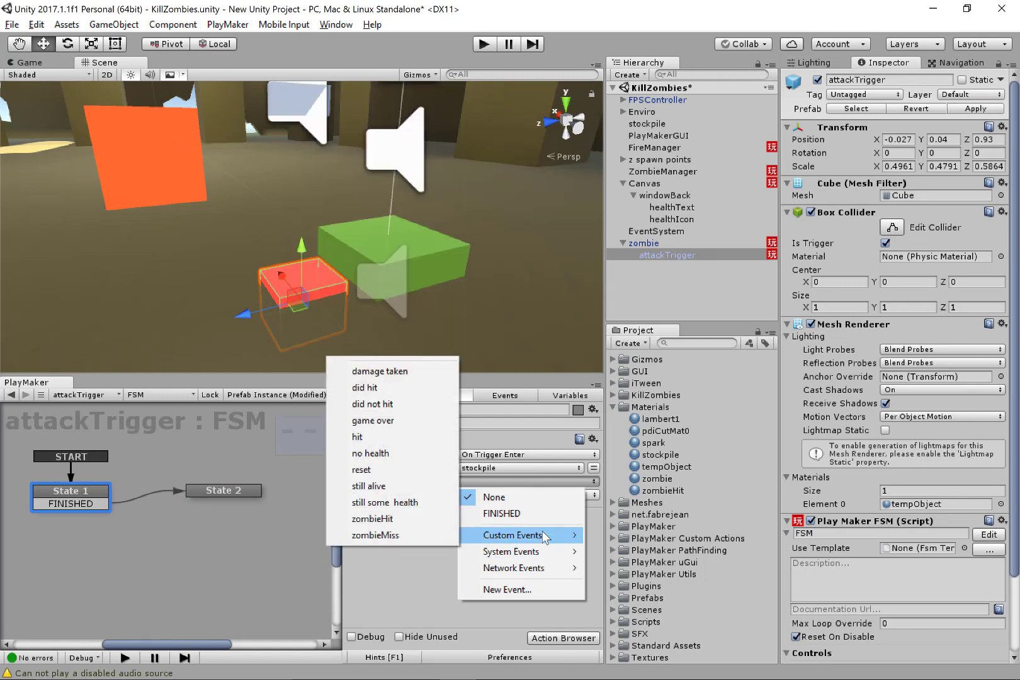
click(502, 514)
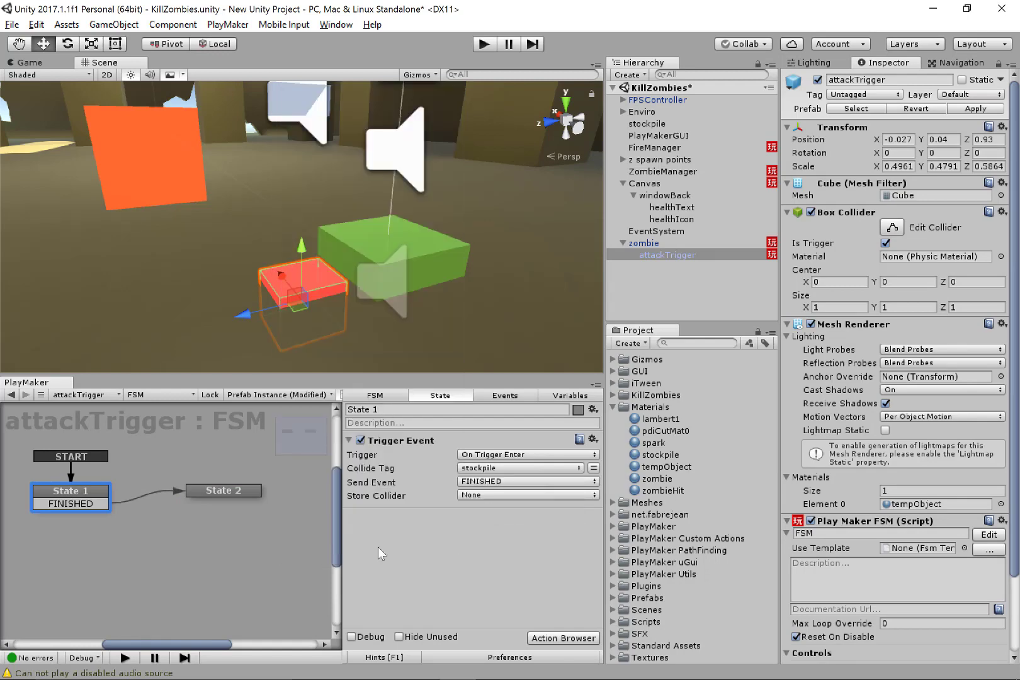
- Tidy the placement of the two attackTrigger states and add a Send Event action to State 2
drag(83, 488, 86, 489)
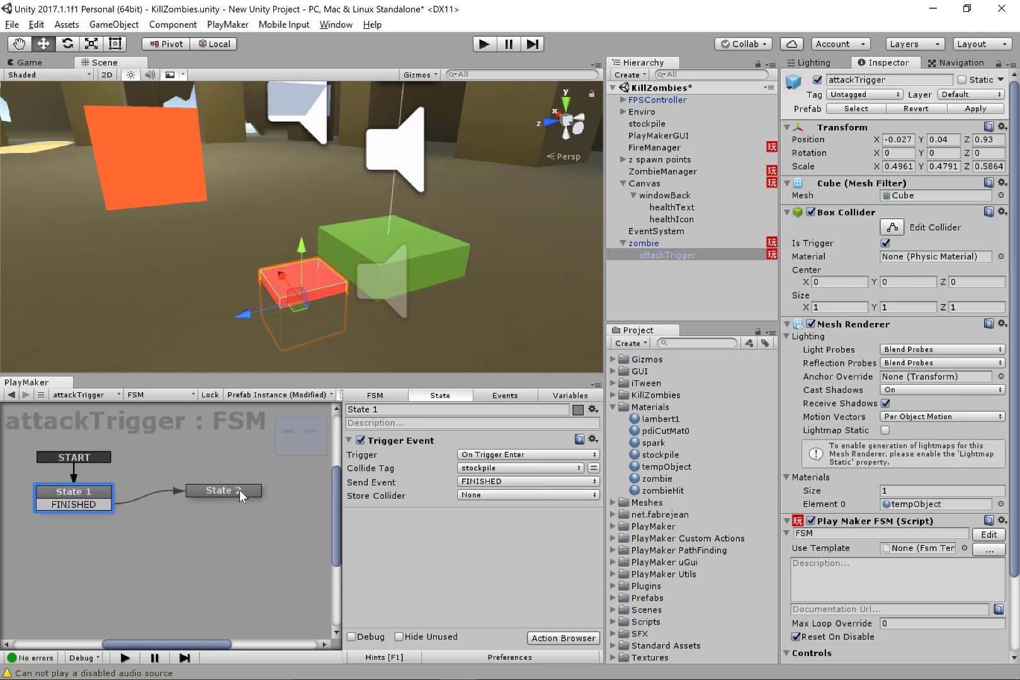
drag(238, 489, 226, 493)
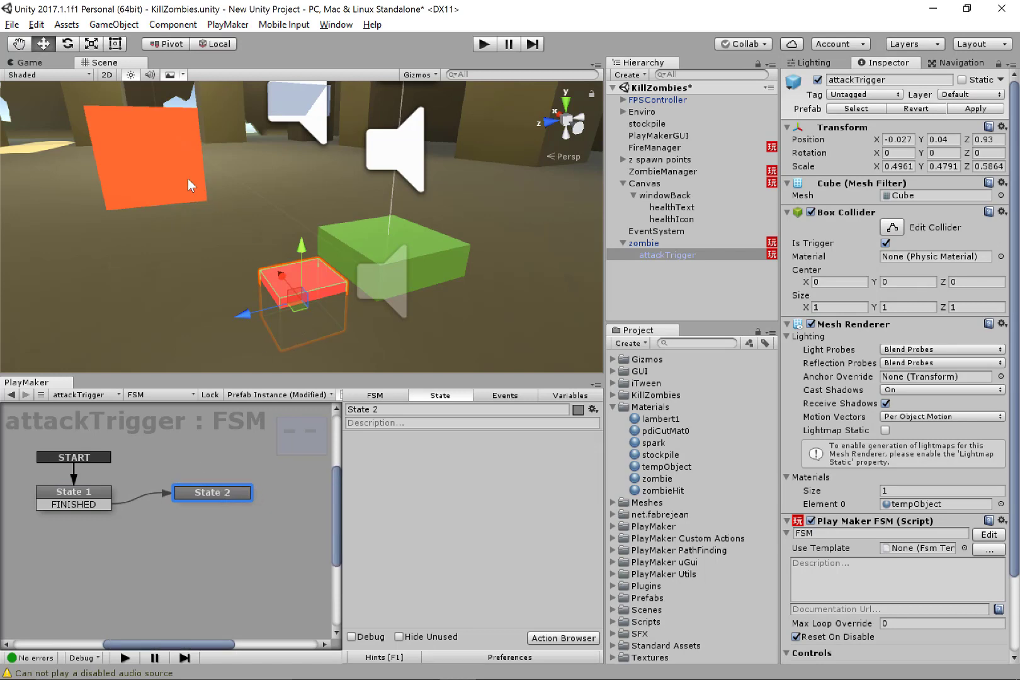
click(97, 493)
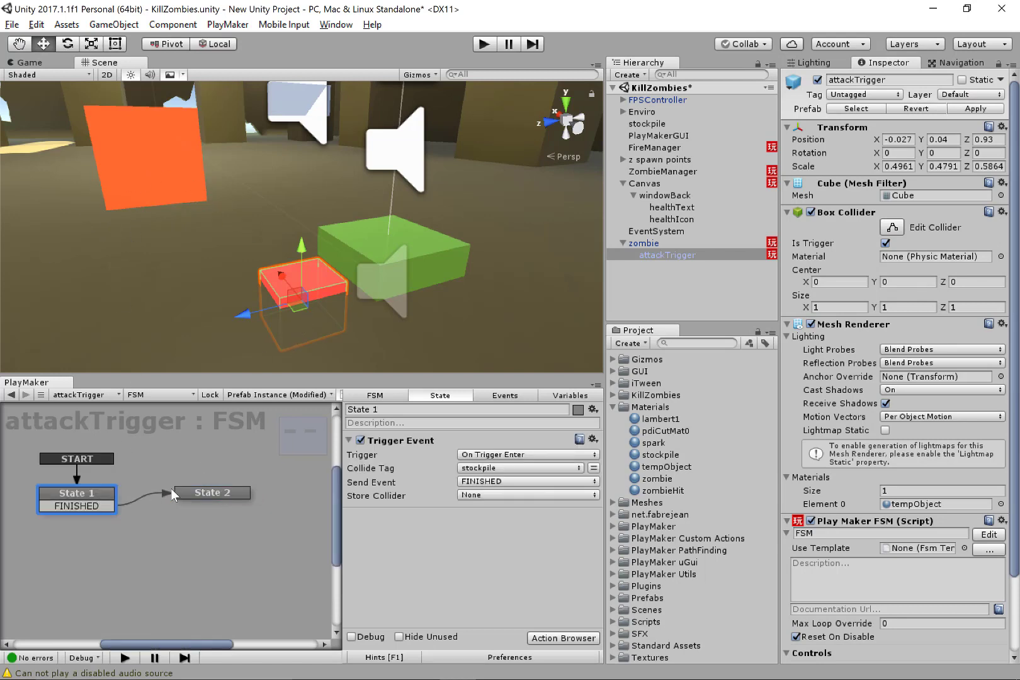
drag(221, 491, 214, 493)
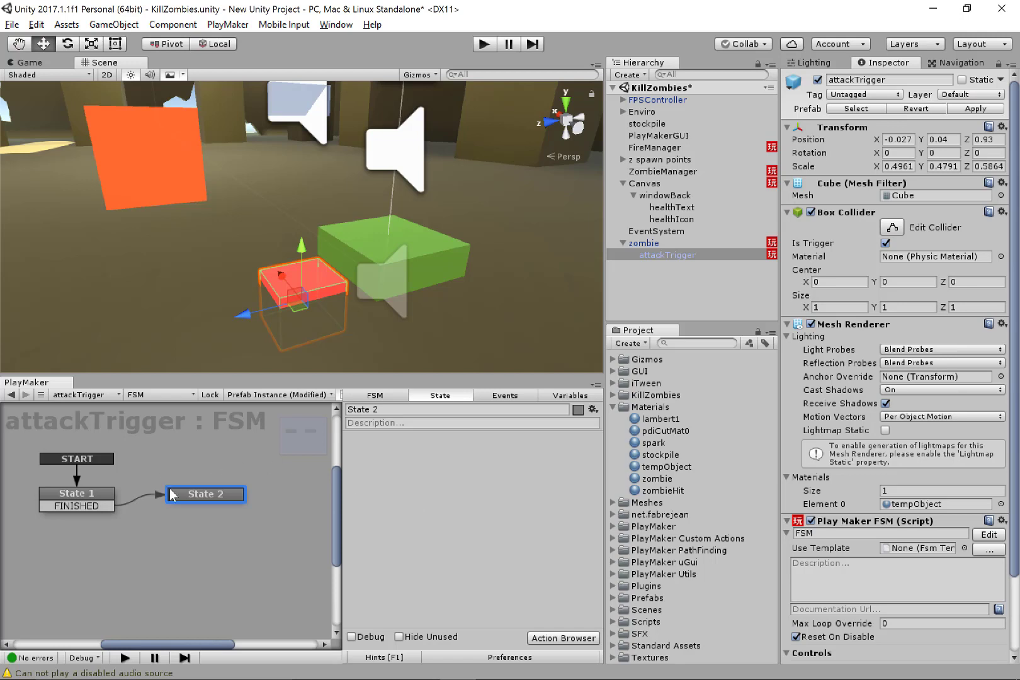
drag(210, 495, 204, 495)
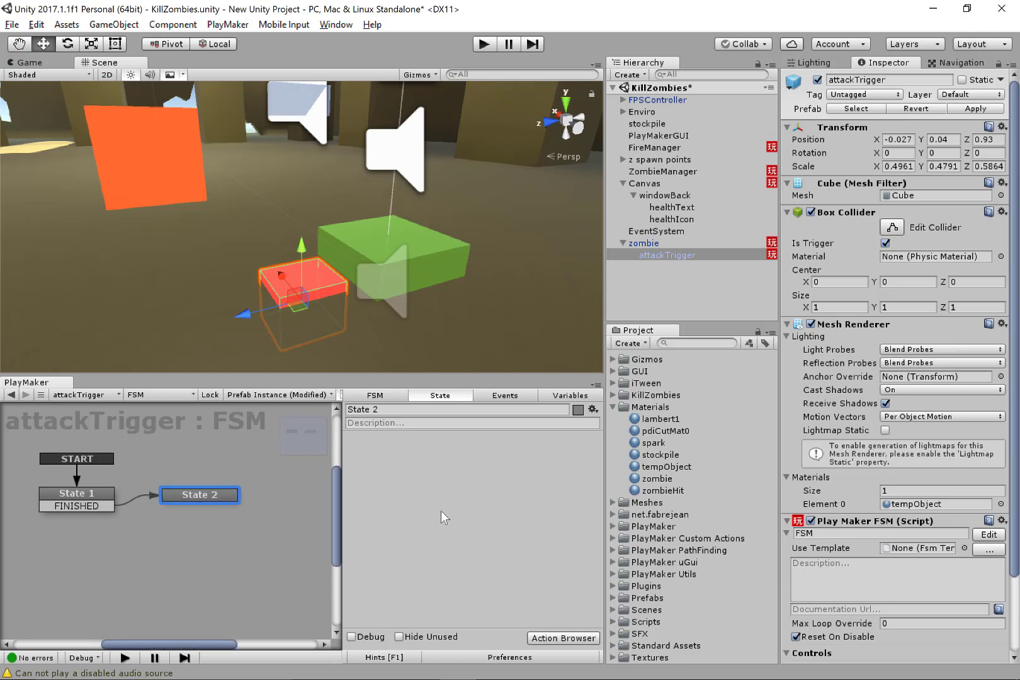
click(563, 637)
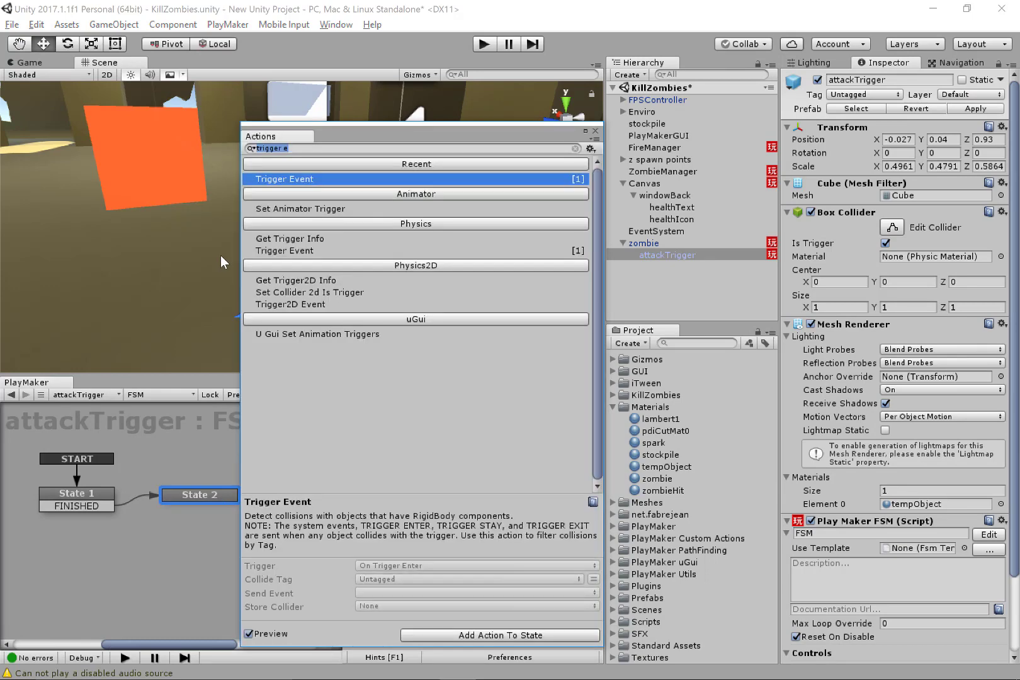
text(send)
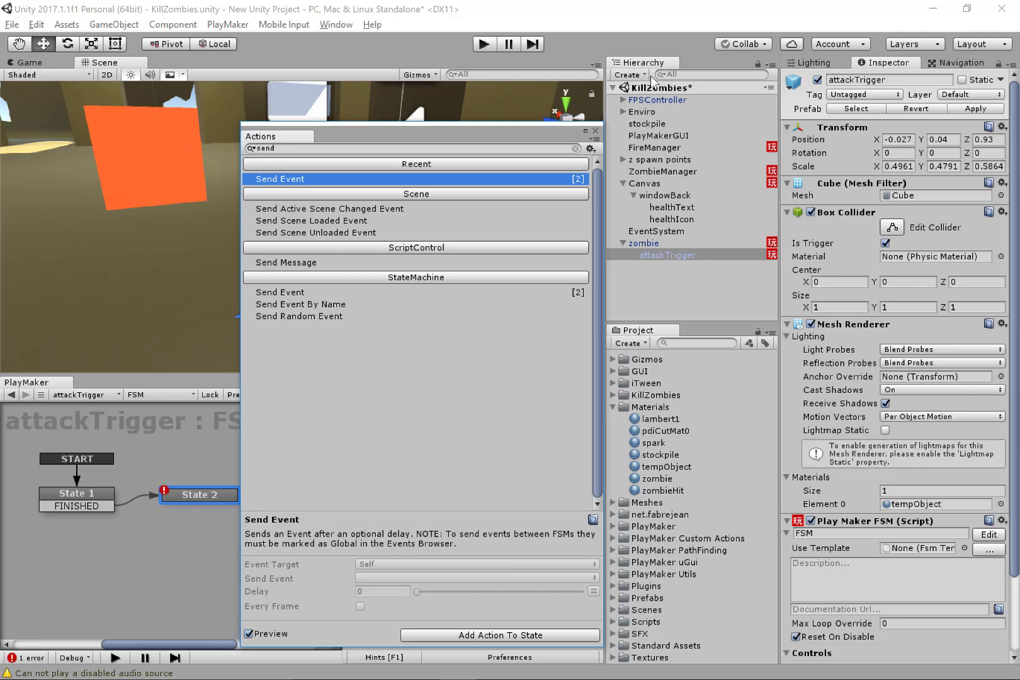
click(596, 130)
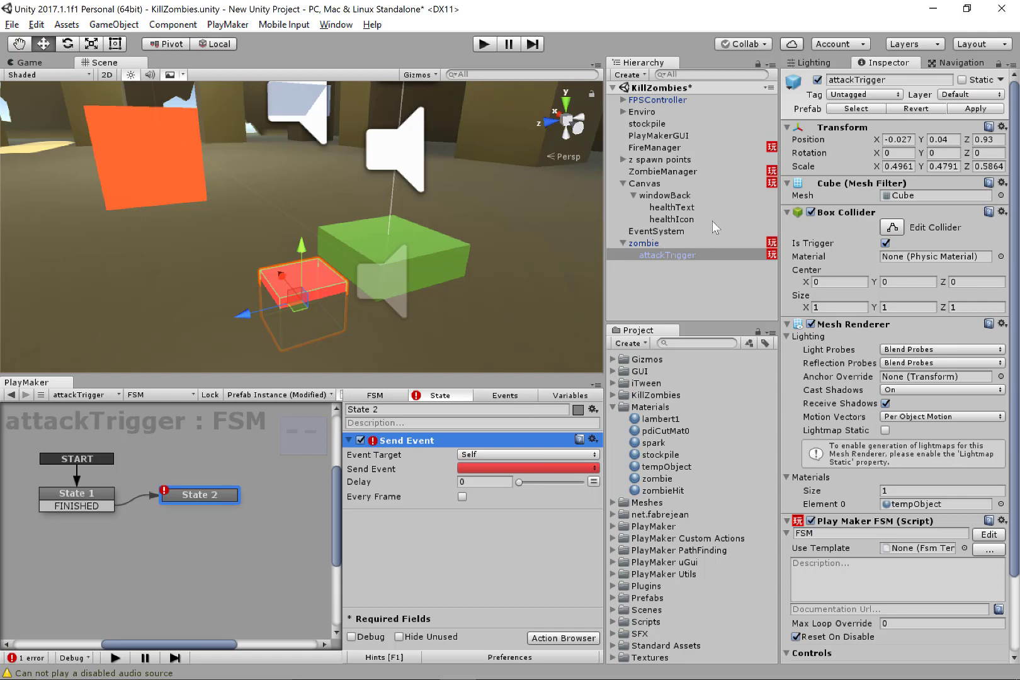
- Review the Initialize and subtract health states of the Canvas FSM and mark its damage taken event as global
click(716, 182)
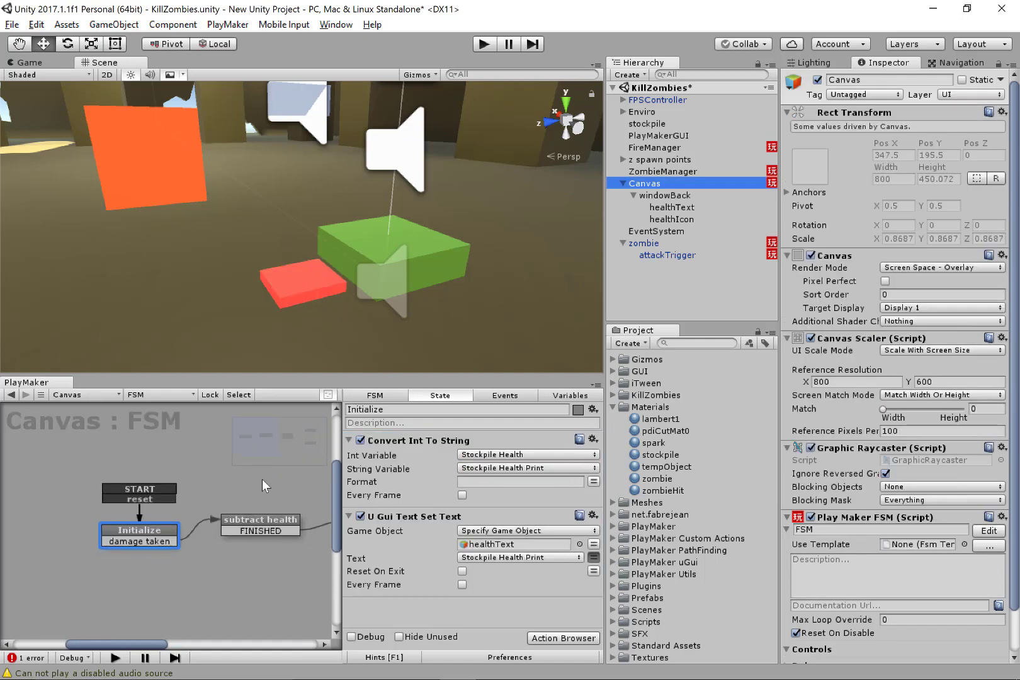
middle_drag(262, 479, 169, 479)
drag(47, 560, 46, 533)
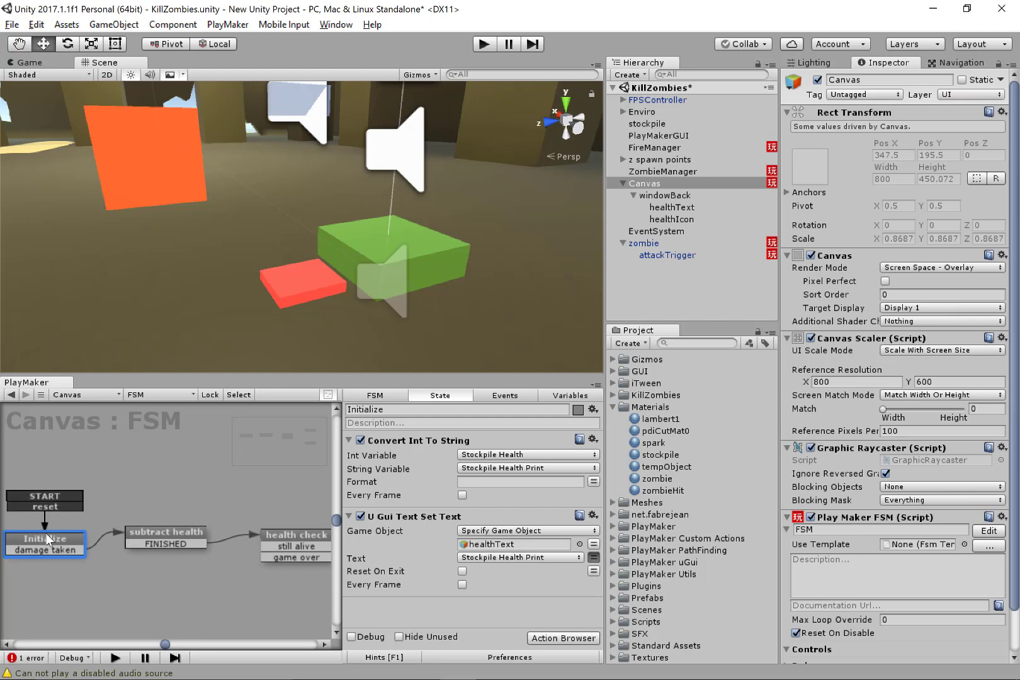
click(181, 529)
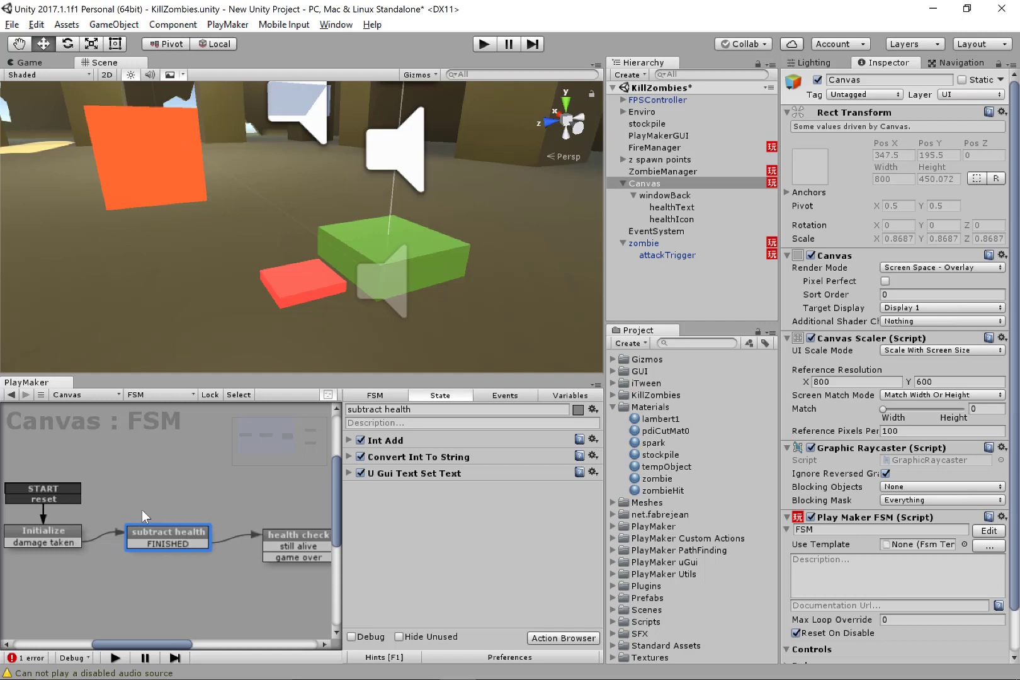
middle_drag(141, 510, 197, 502)
click(101, 529)
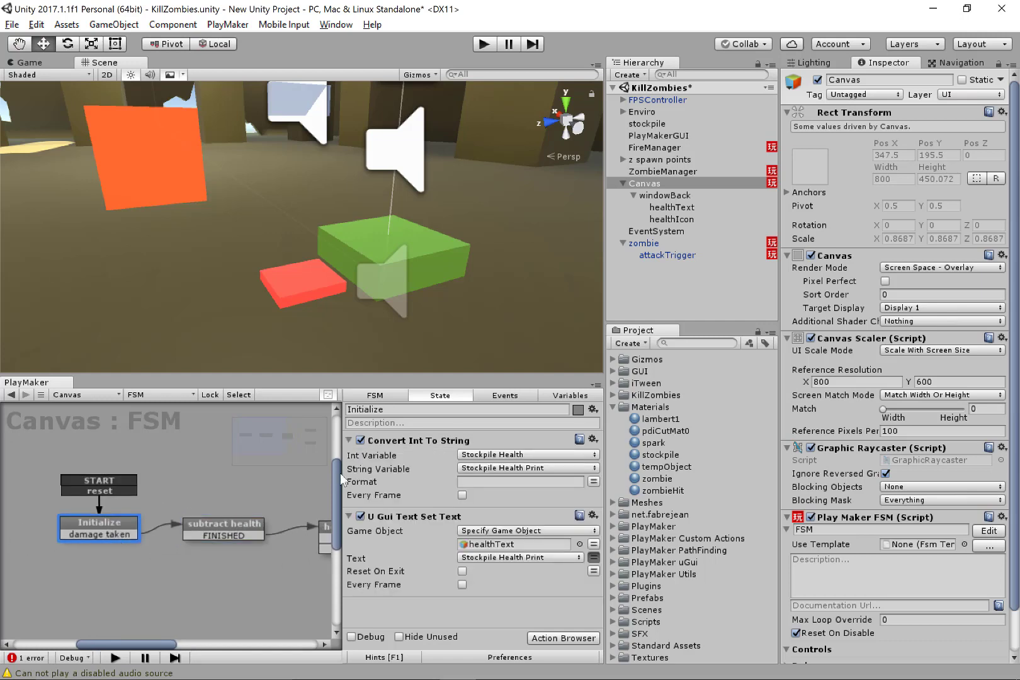
click(505, 395)
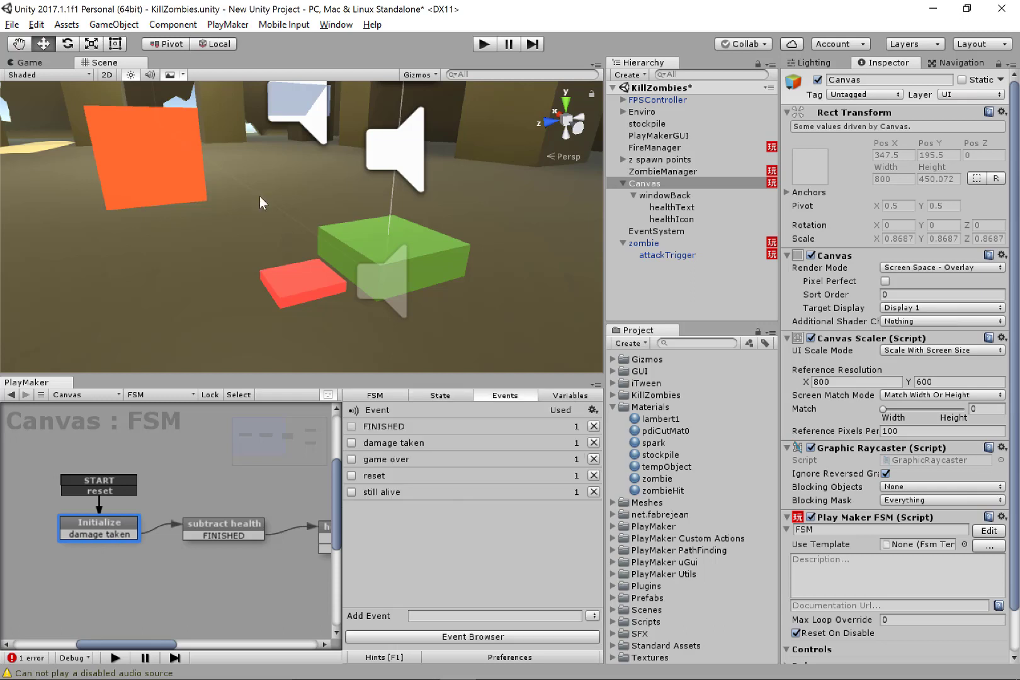
click(352, 444)
- Return to State 2 of the attackTrigger FSM and set its Send Event action's Event Target to Game Object
click(643, 243)
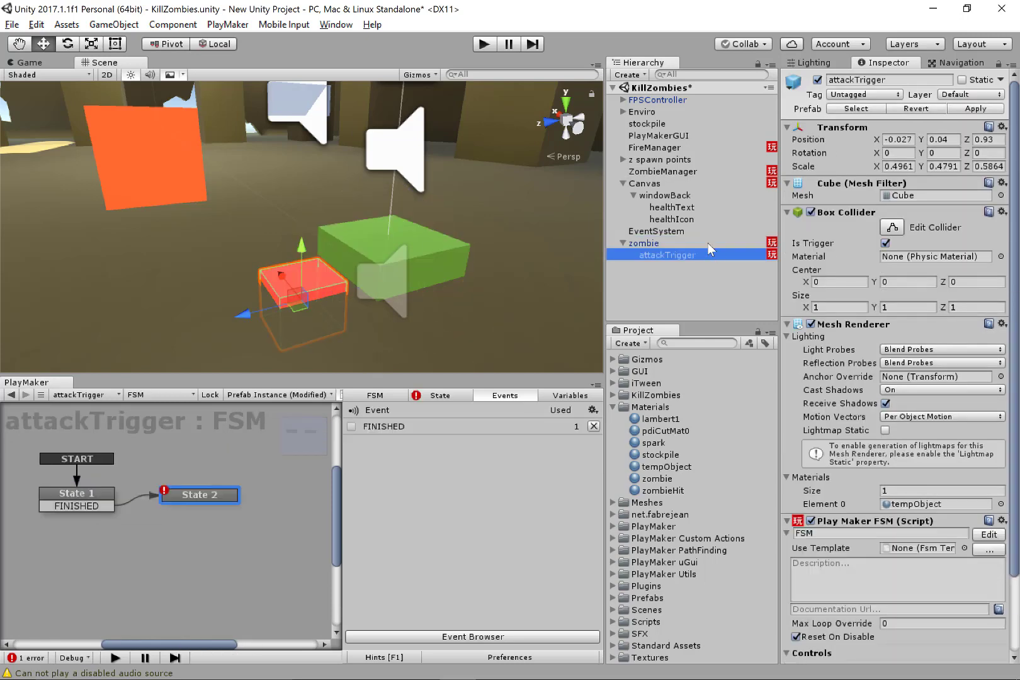
drag(103, 488, 93, 489)
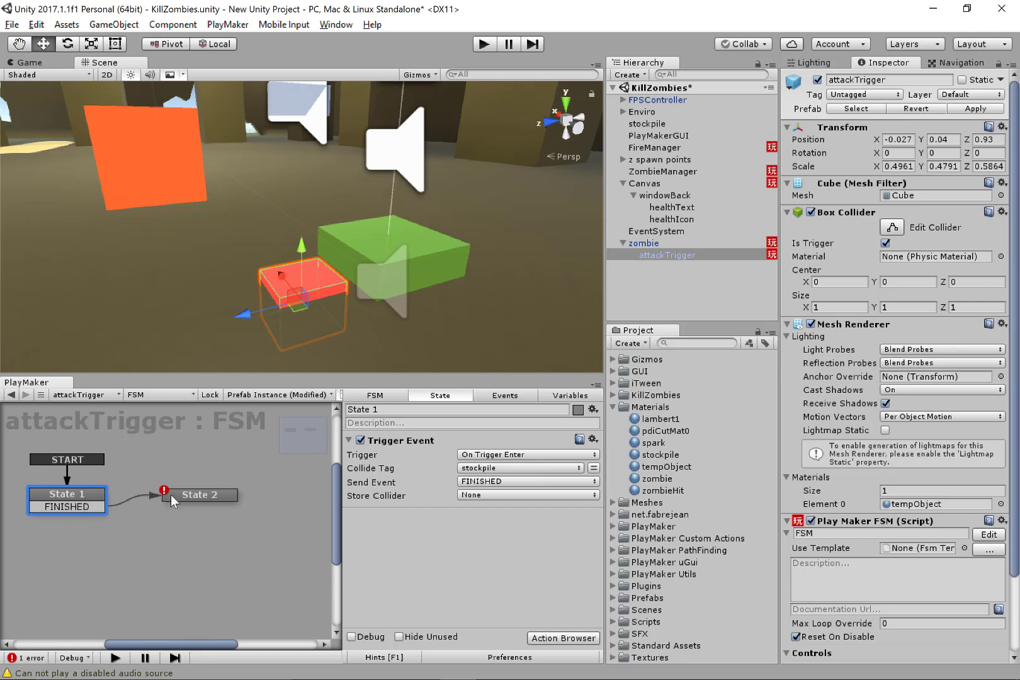
drag(197, 495, 196, 486)
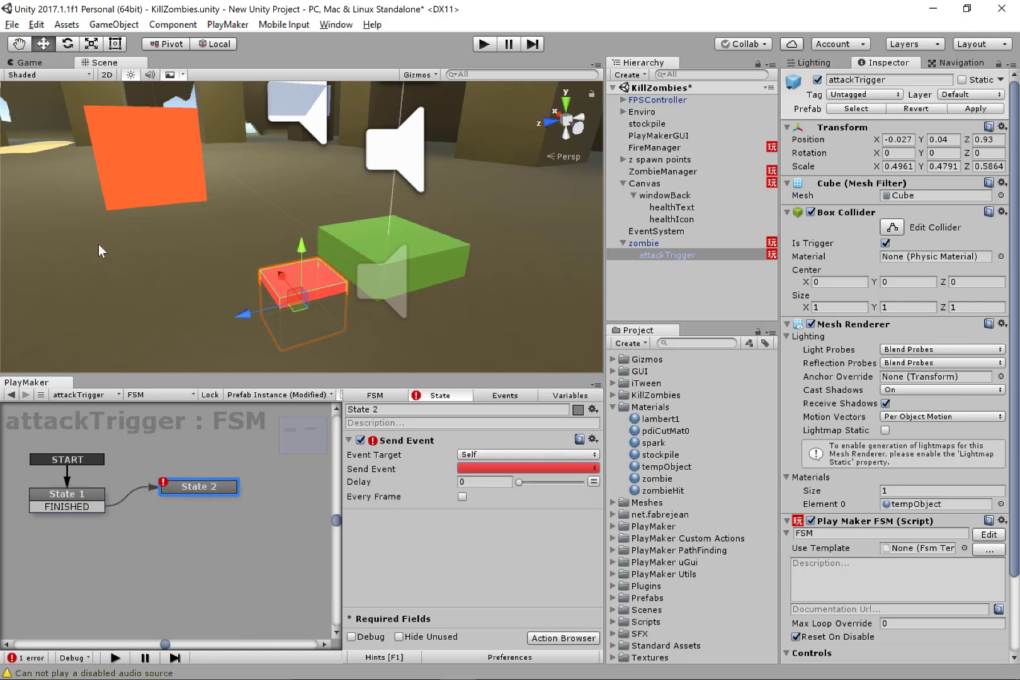
click(495, 468)
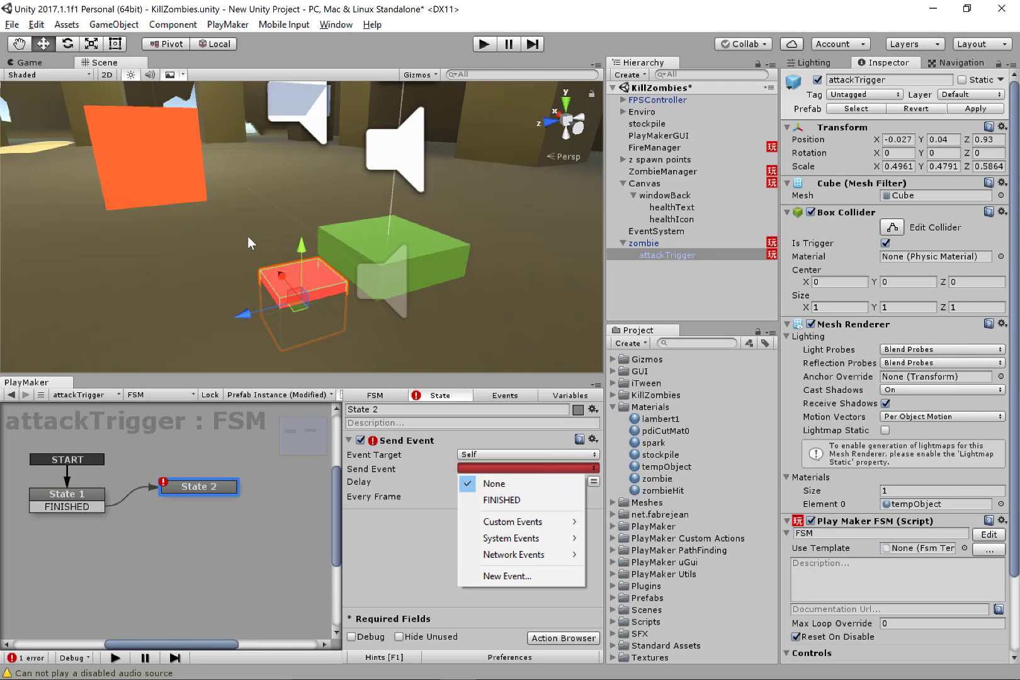
click(201, 269)
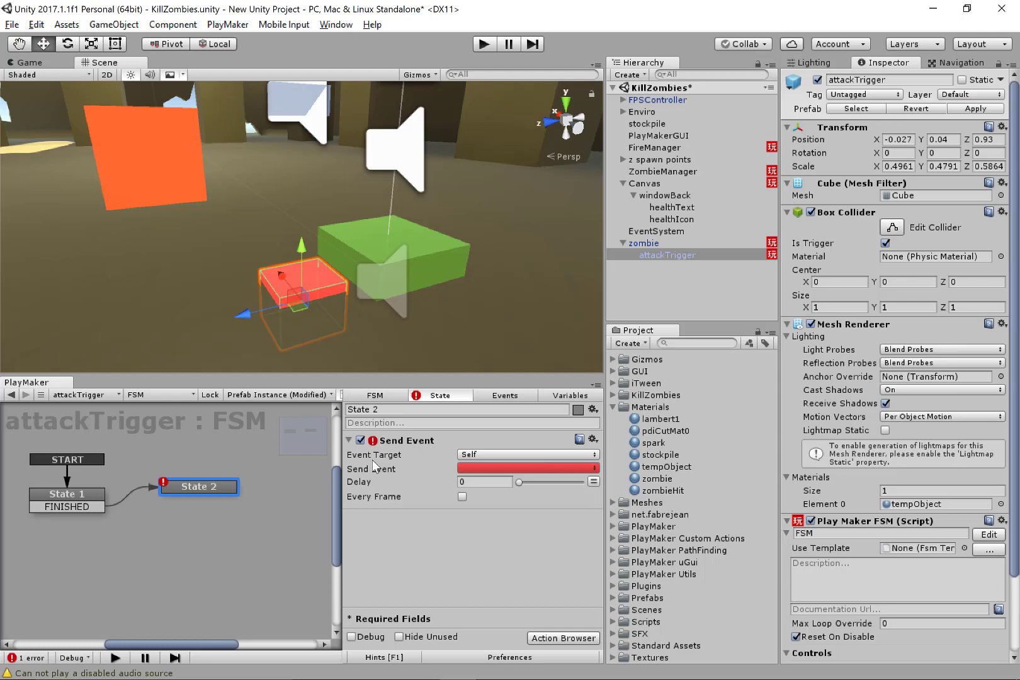
click(496, 456)
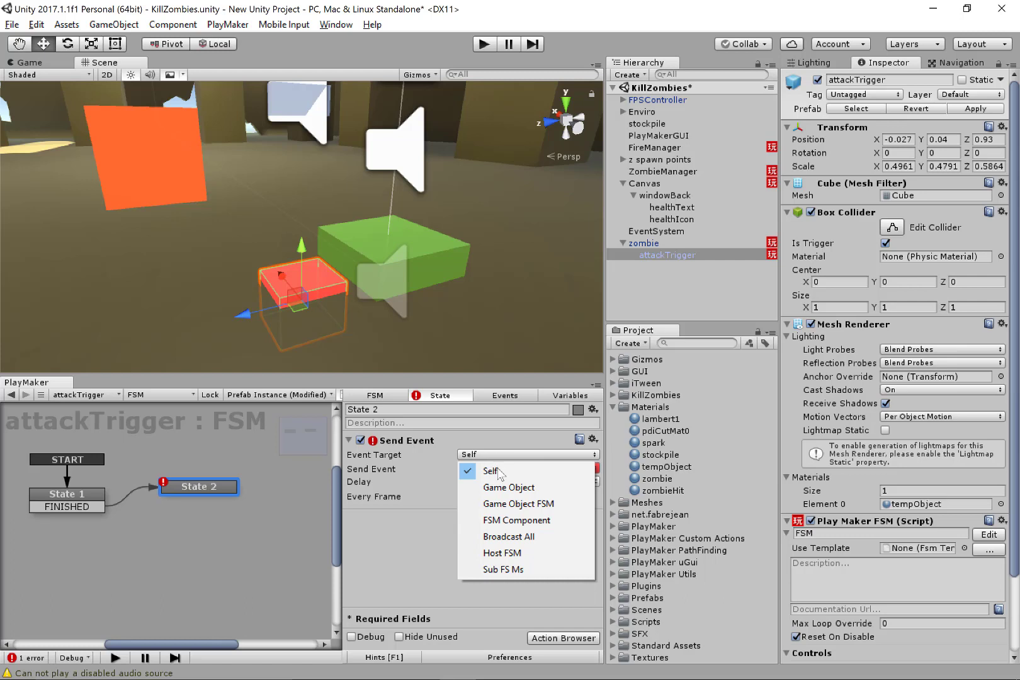
click(510, 489)
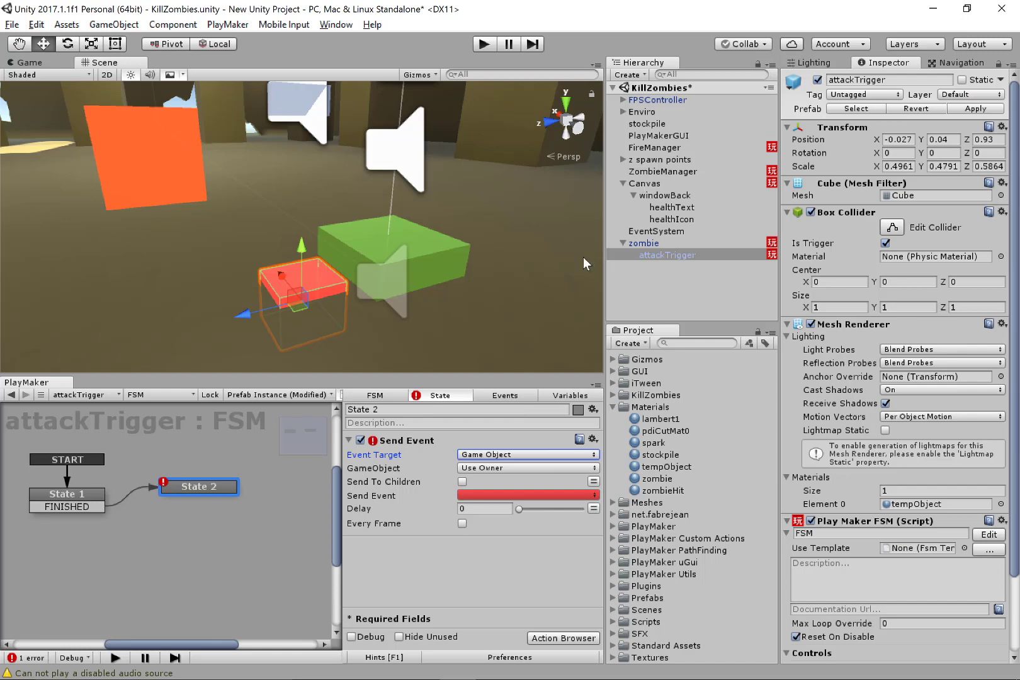
- Make the Send Event action use a specified game object stored in a new variable named Stockpile FSM
click(657, 179)
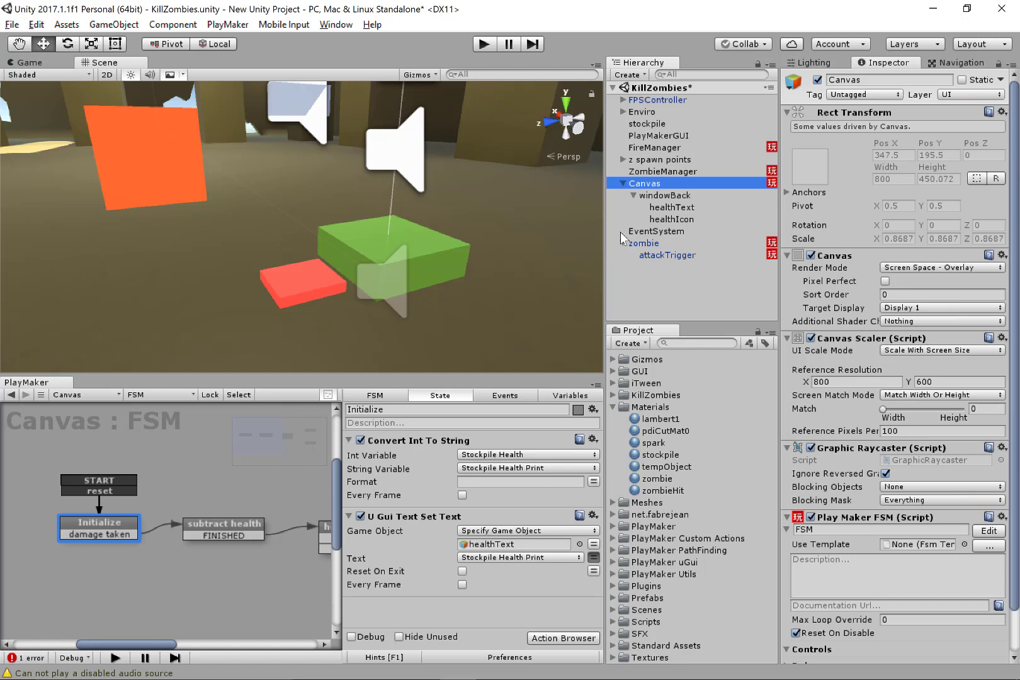
click(662, 253)
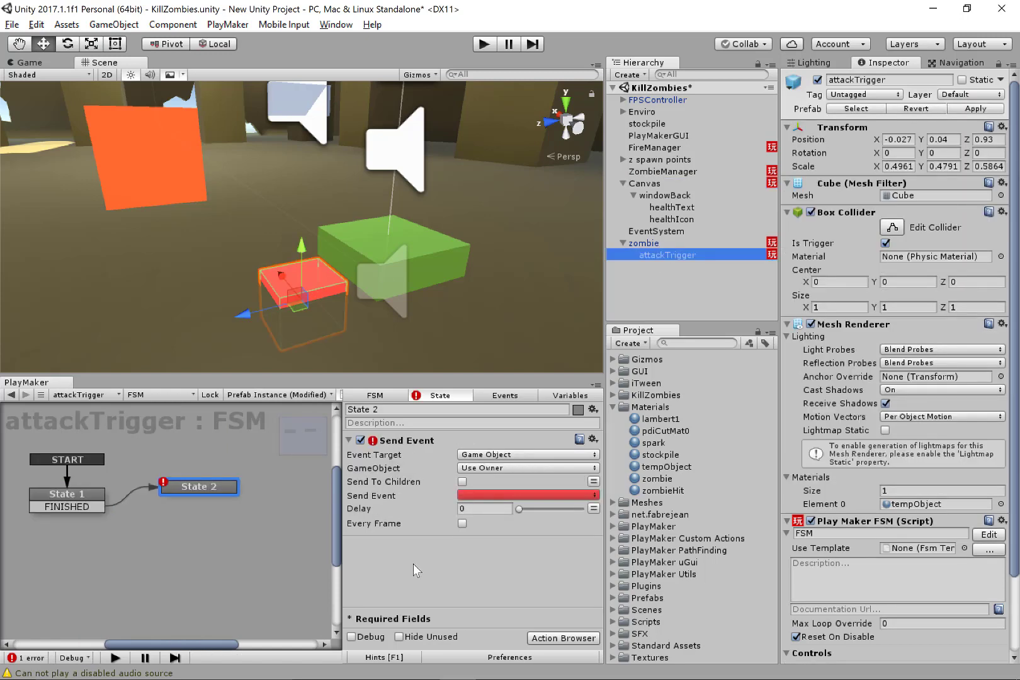
click(493, 467)
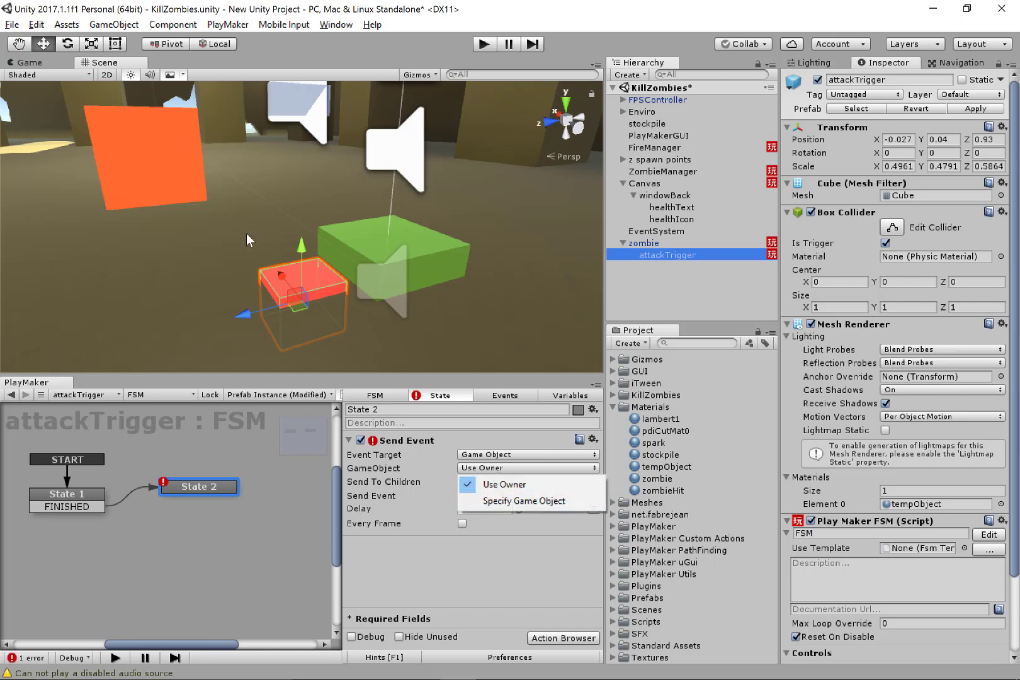
click(524, 500)
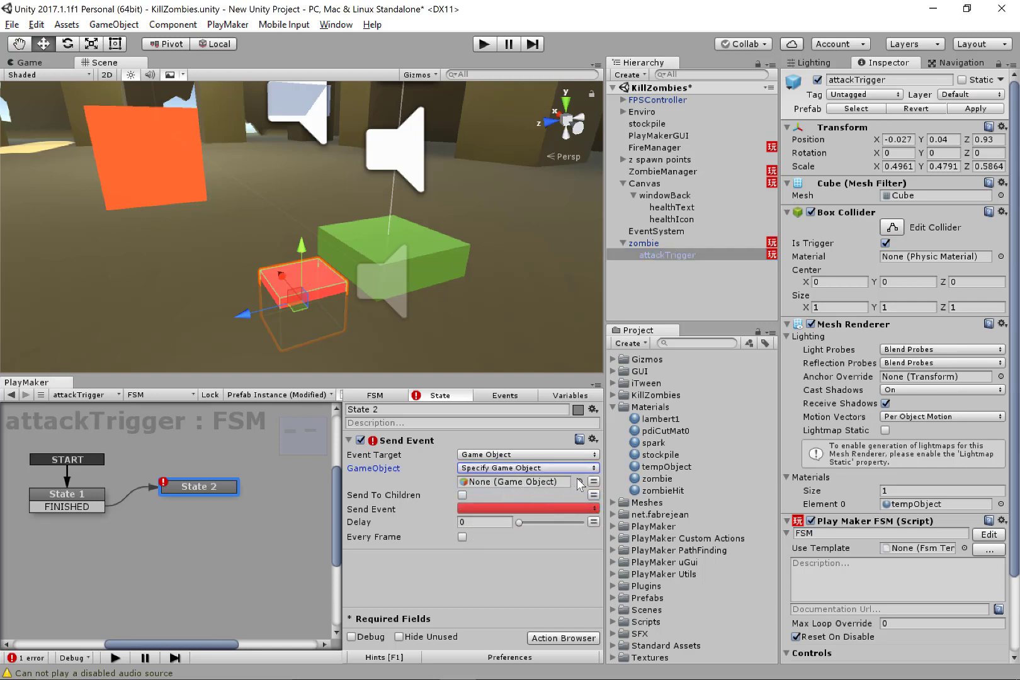
click(594, 469)
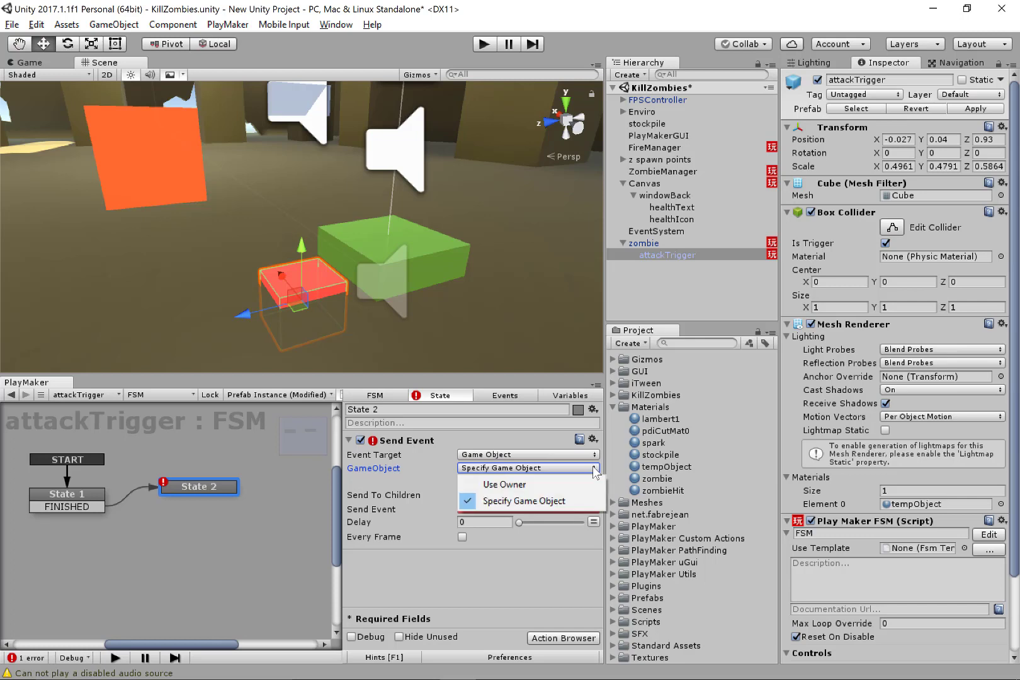
click(272, 274)
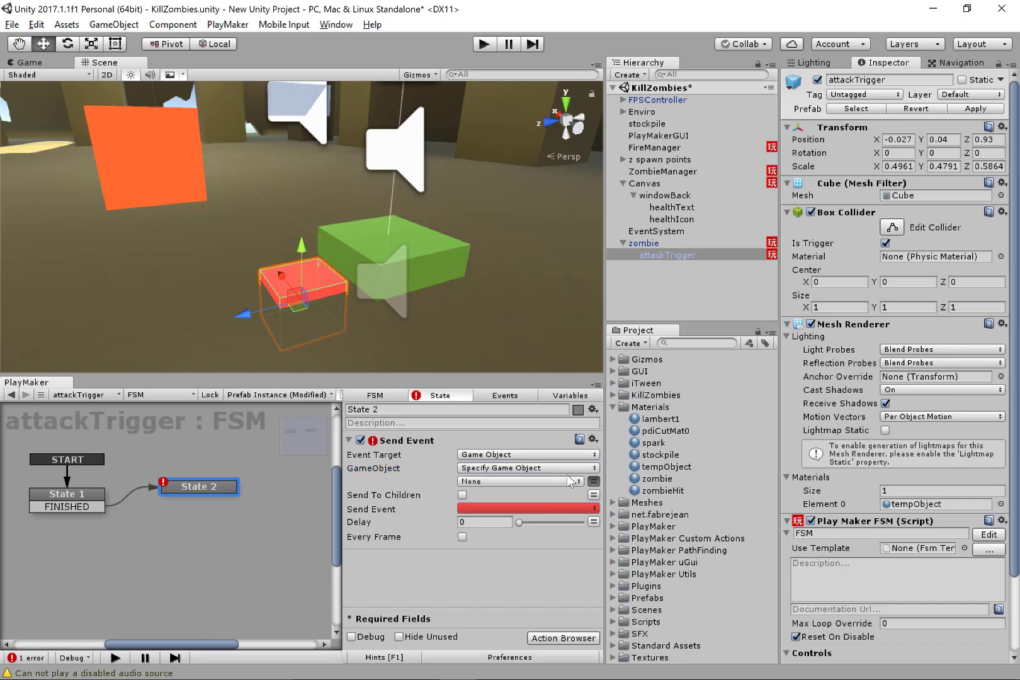
click(569, 480)
click(548, 517)
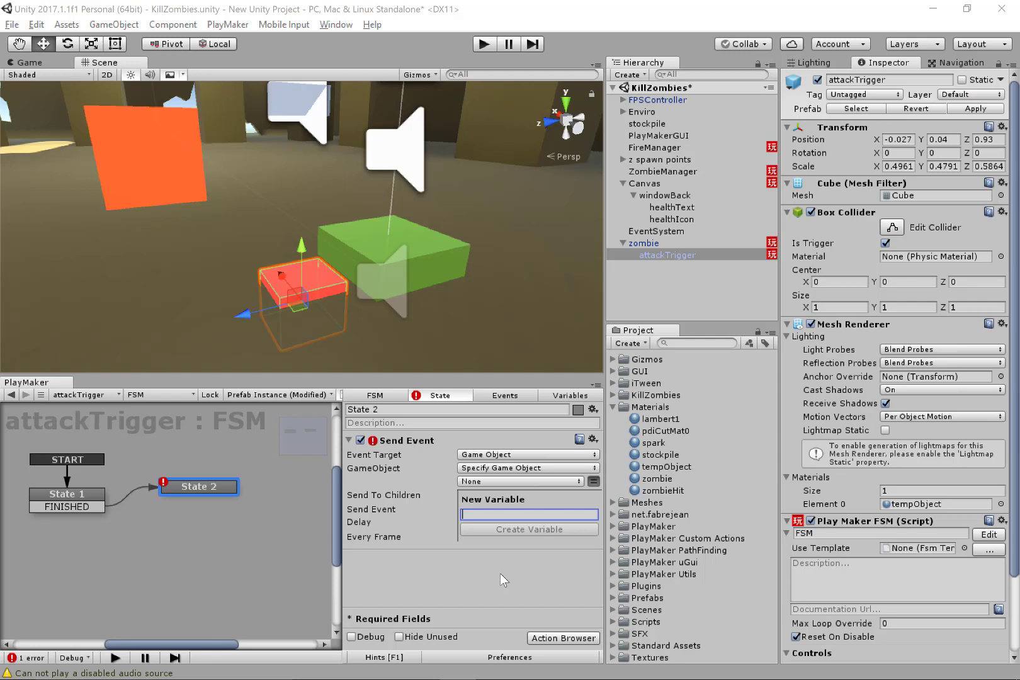
text(Sto)
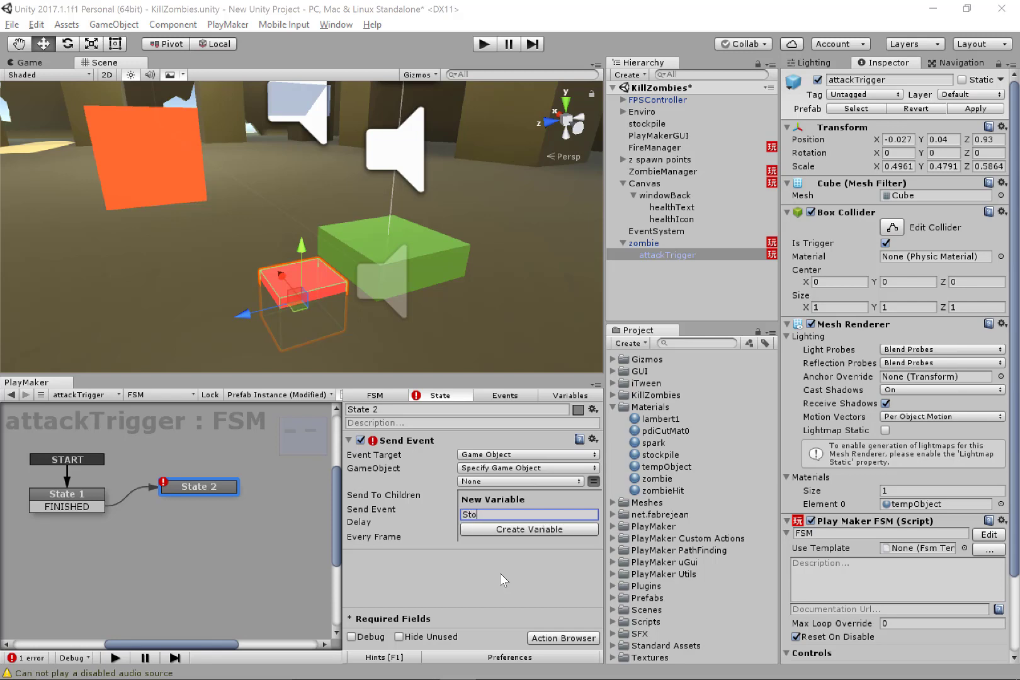
text(ckpile FSM)
key(Return)
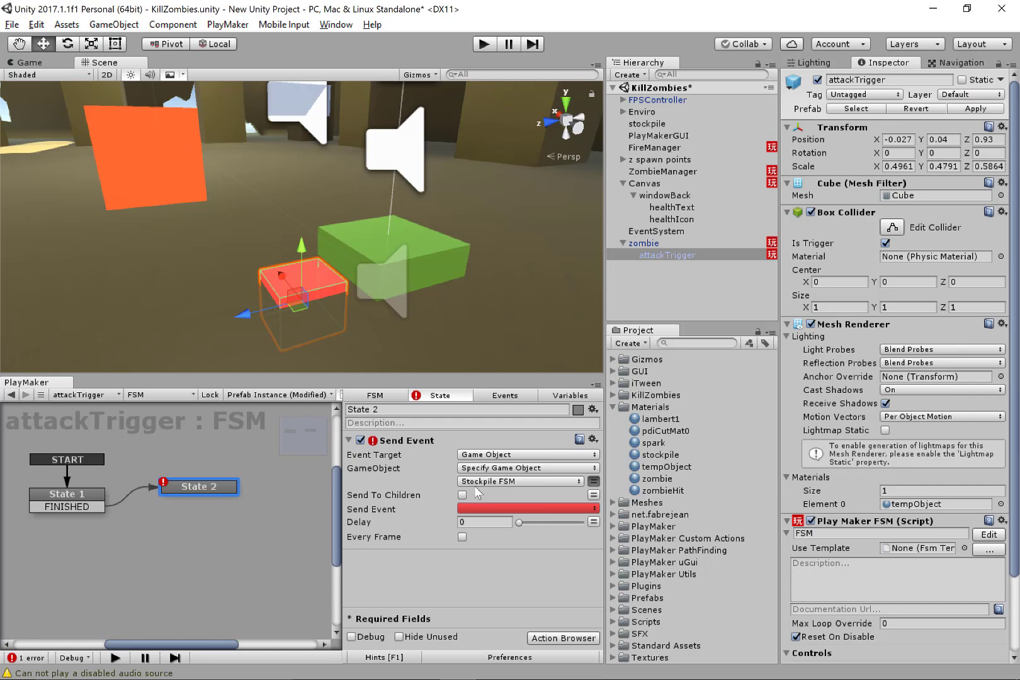
- Add a Find Game Object action to State 2 and place it above the Send Event action
click(563, 638)
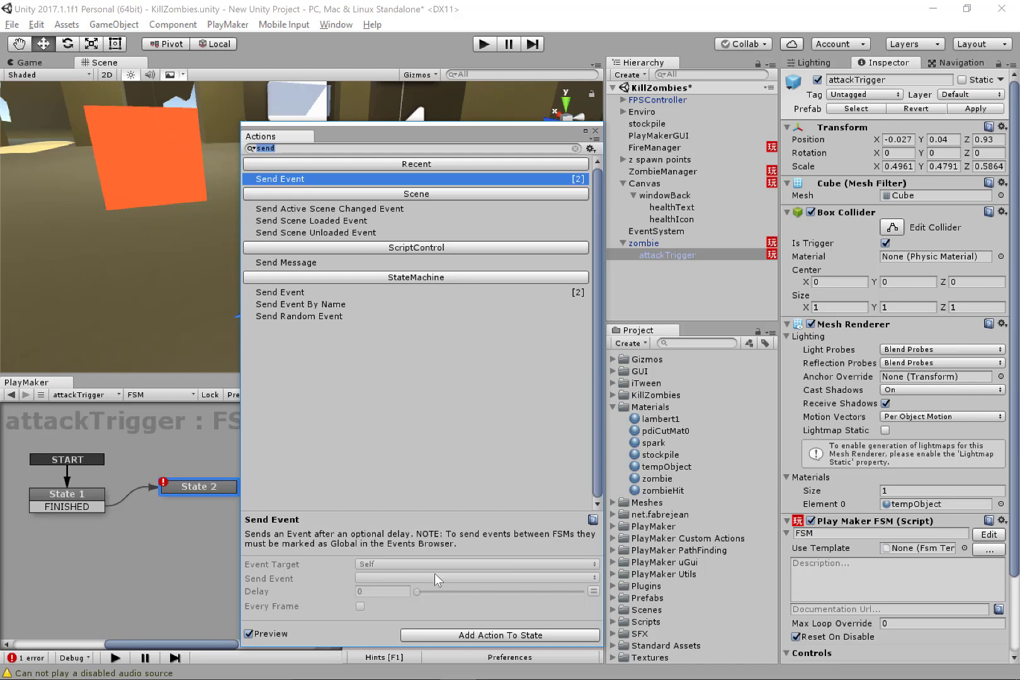
text(find)
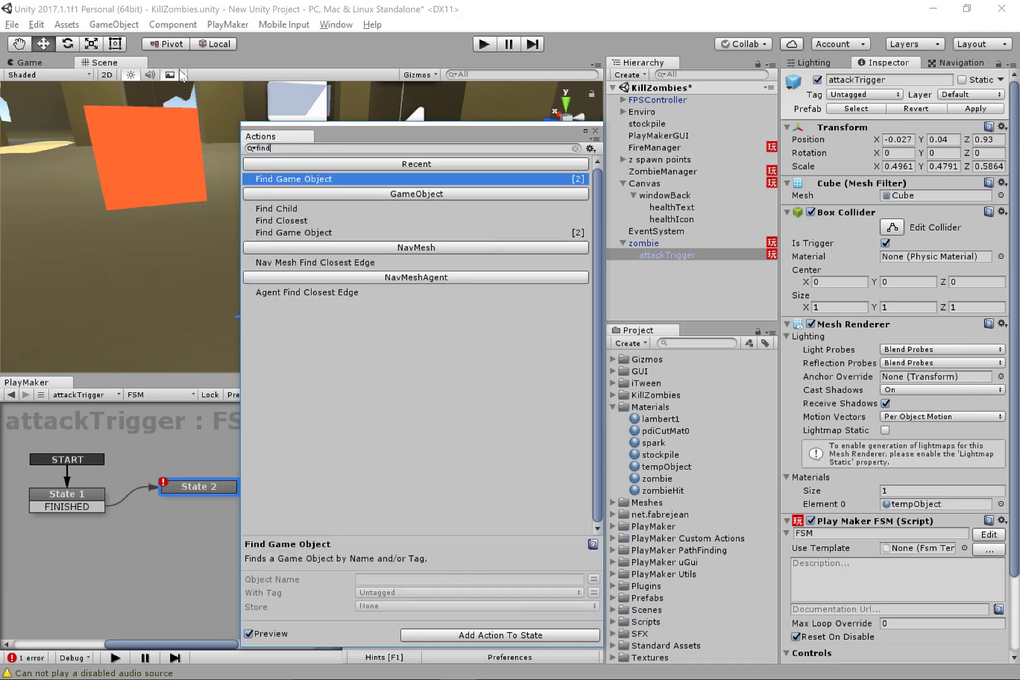
double_click(316, 177)
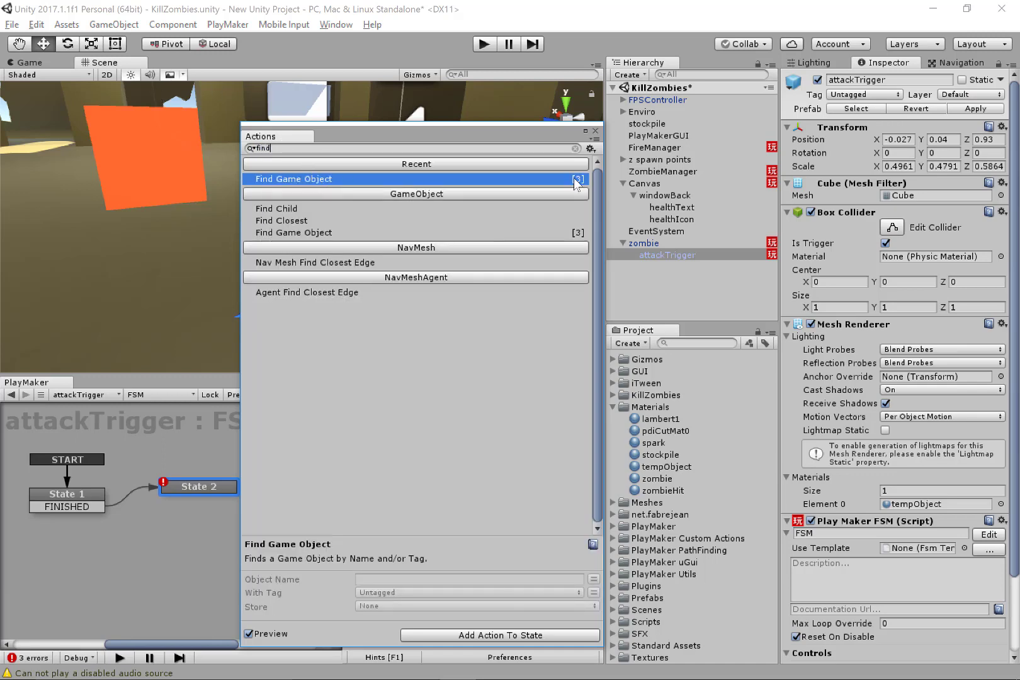
click(596, 132)
scroll(444, 535, up, 1)
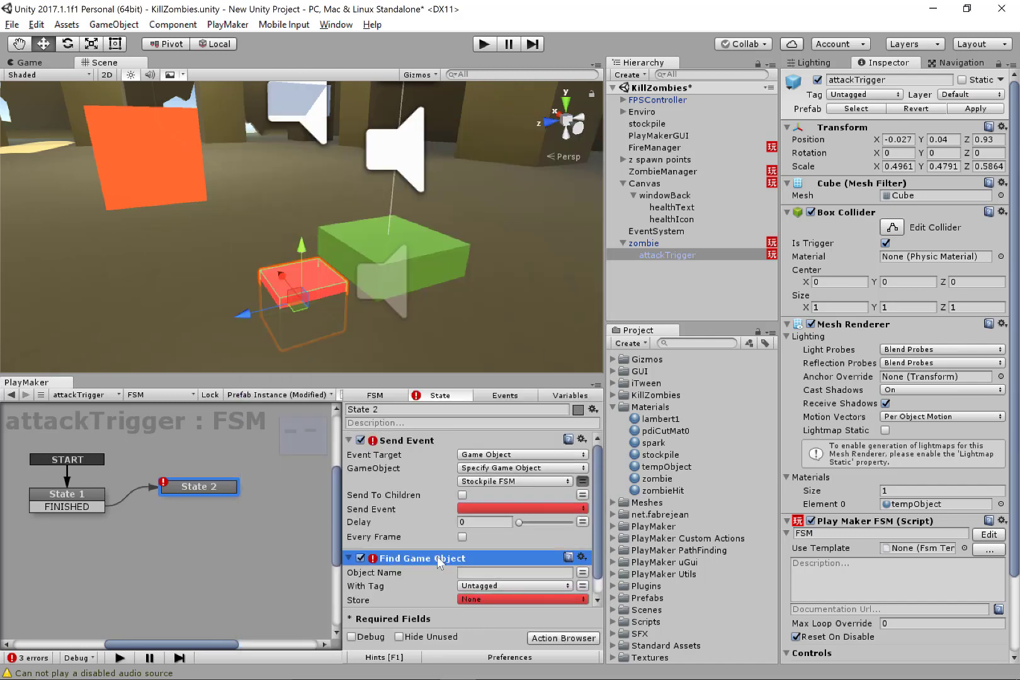
drag(437, 556, 444, 441)
- Set Find Game Object to look for the object named Canvas and store it in the Stockpile FSM variable
click(511, 455)
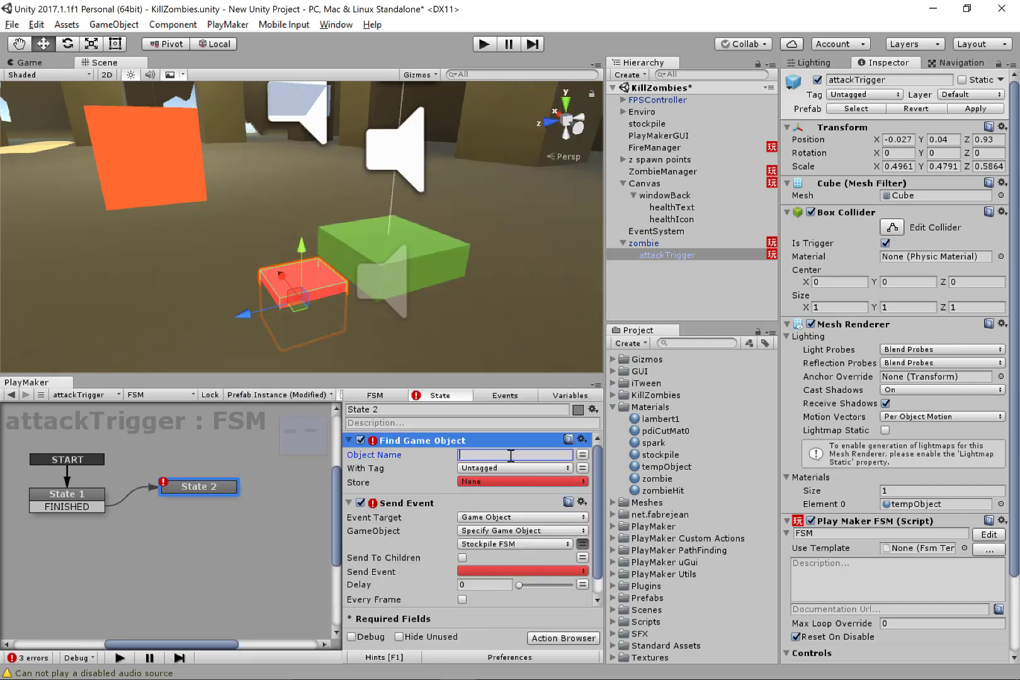
text(Cn)
key(BackSpace)
text(anvas)
click(493, 477)
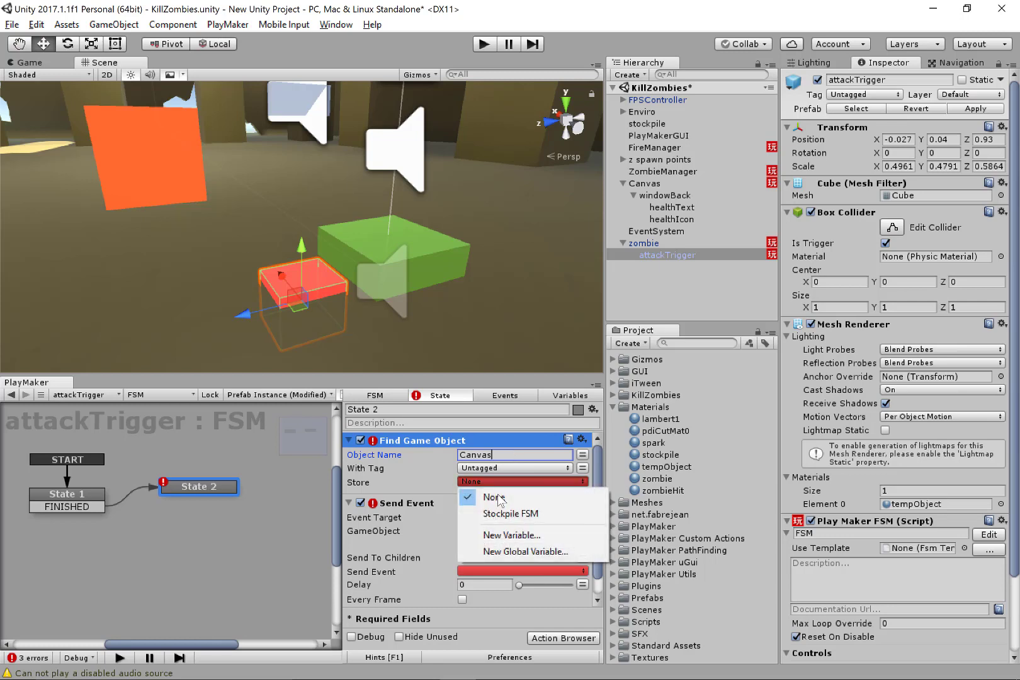
click(507, 516)
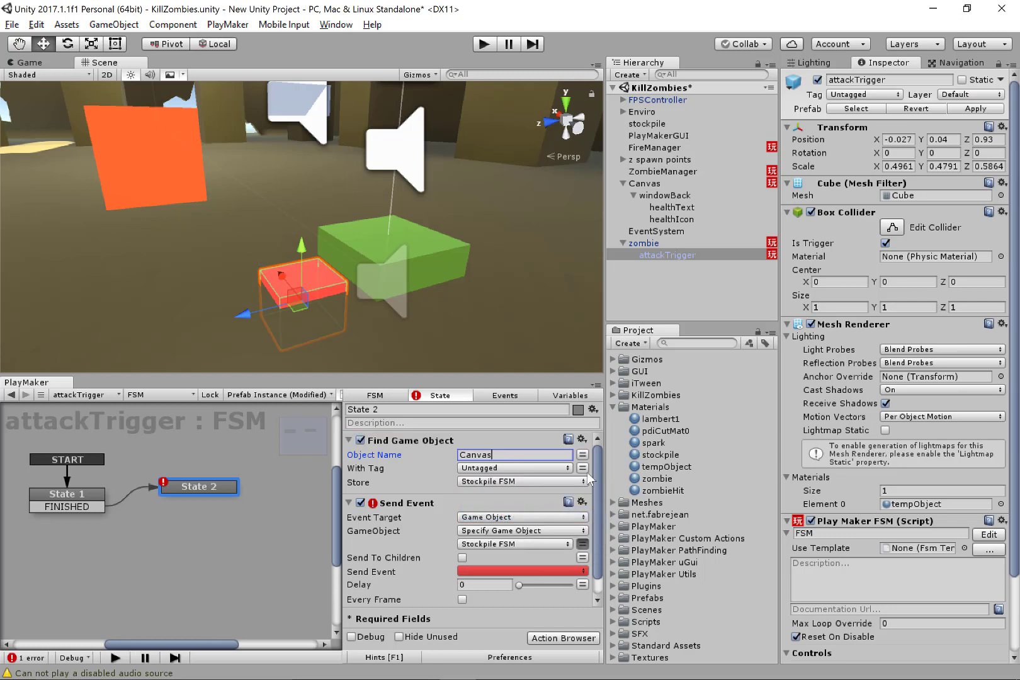
- Make the Send Event action in State 2 send the global event damage taken
drag(598, 465, 597, 482)
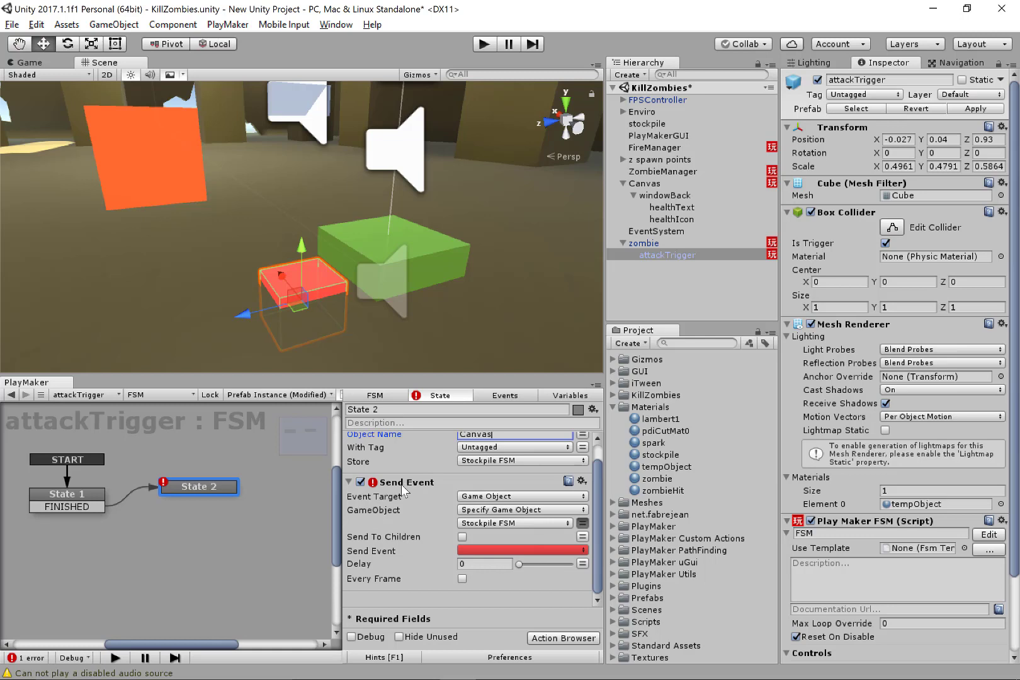
click(479, 548)
mouse_move(493, 586)
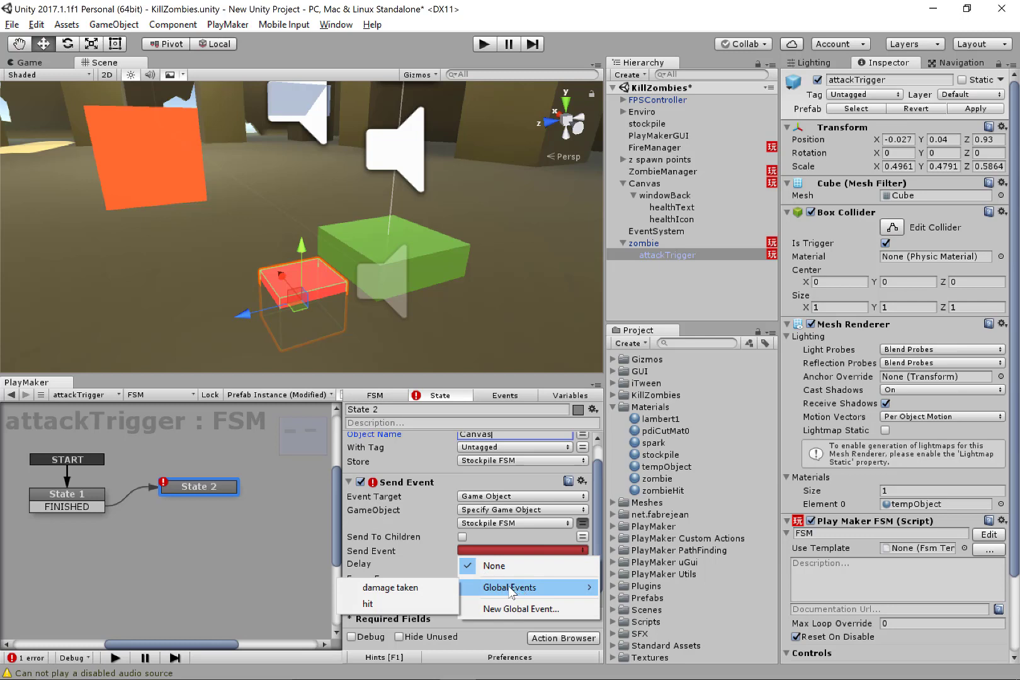
click(429, 587)
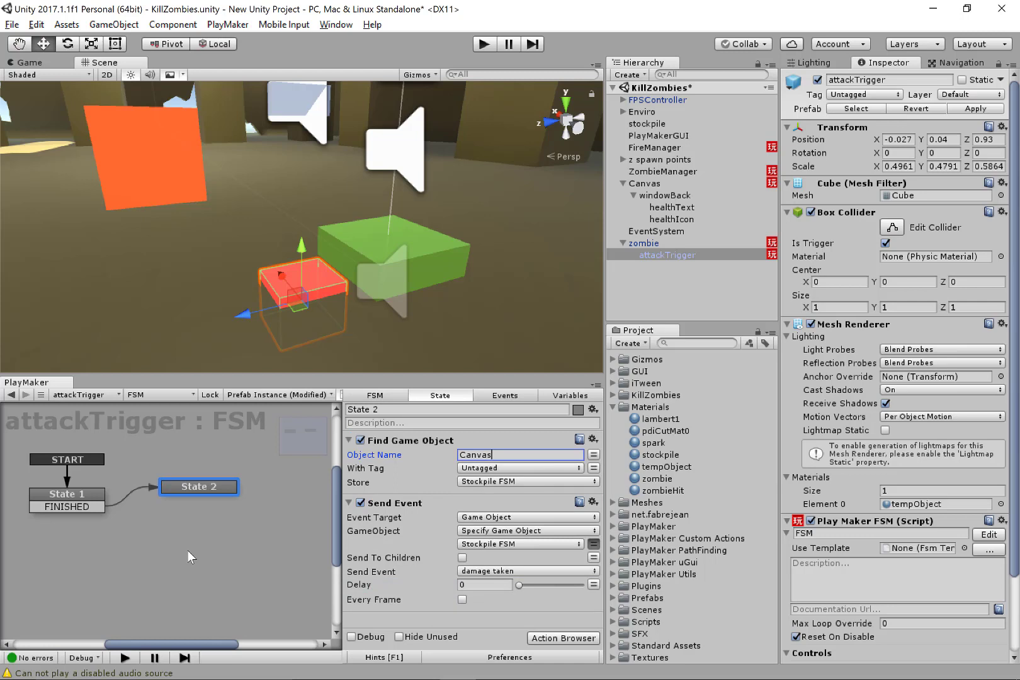
- Reposition the two states in the attackTrigger graph and rename State 2 to "send damage message"
middle_drag(162, 533, 216, 574)
drag(133, 531, 91, 510)
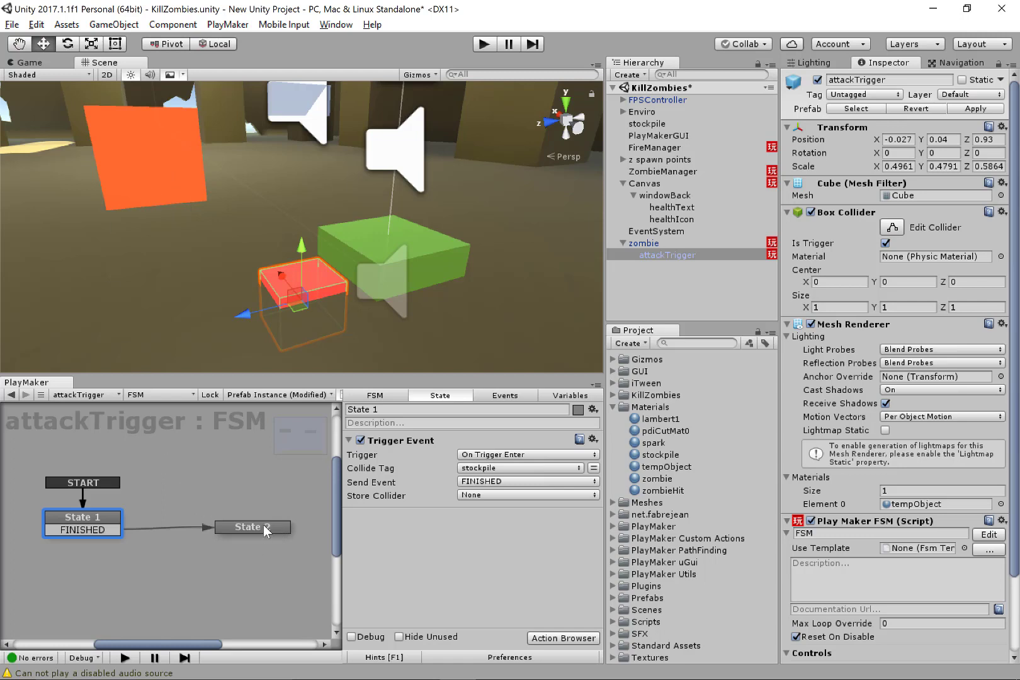
drag(263, 524, 218, 518)
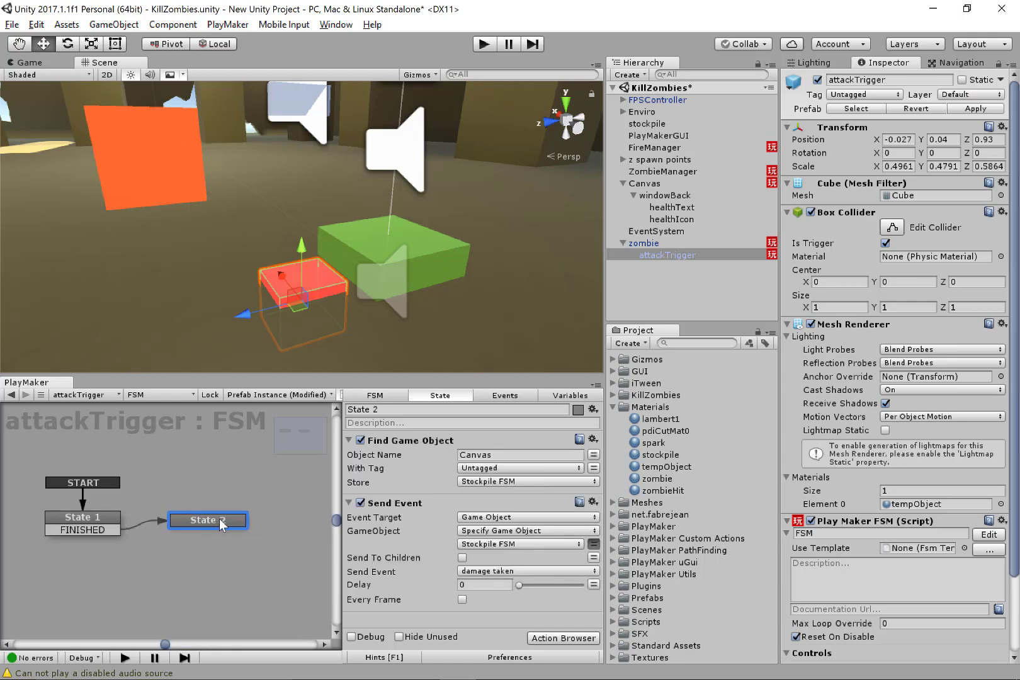
click(400, 406)
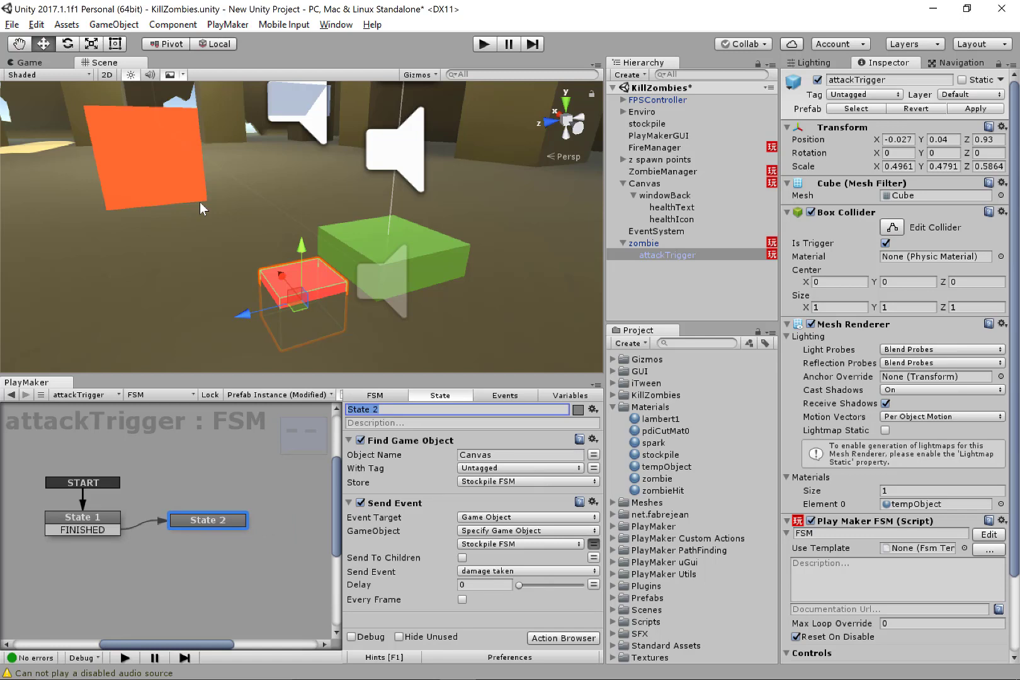
text(send hit)
key(BackSpace)
key(BackSpace)
key(BackSpace)
text(damage)
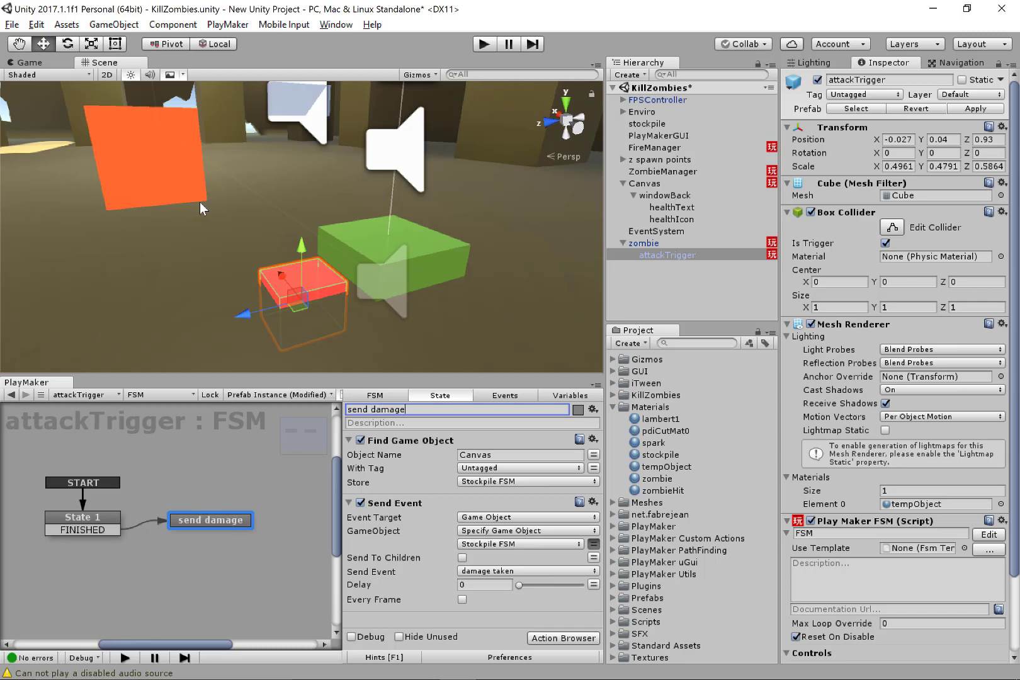
text( message)
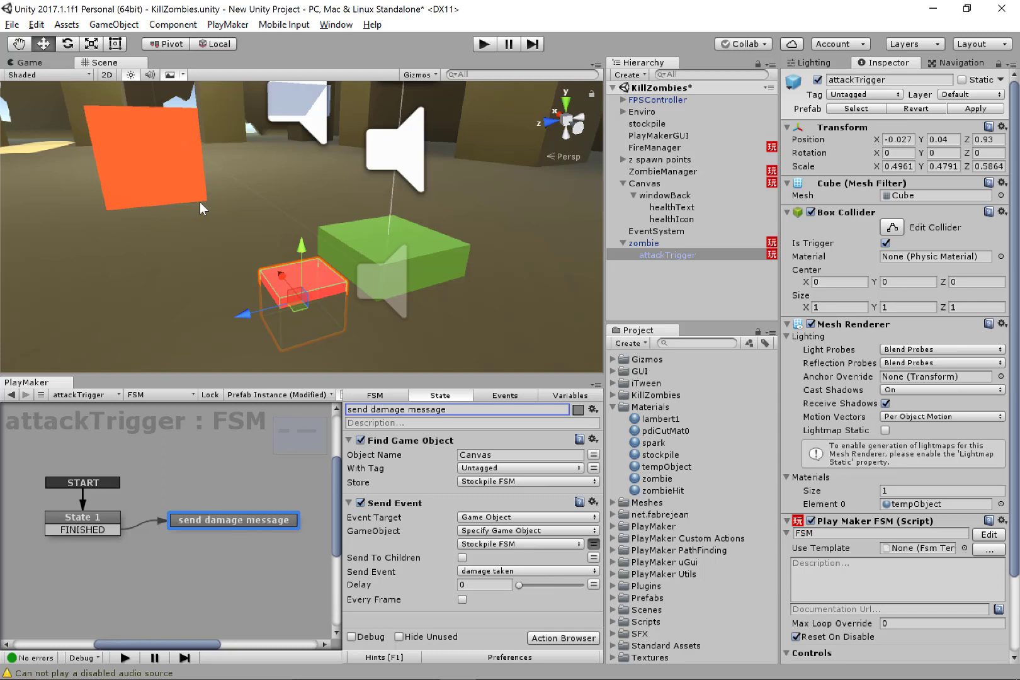
- Rename State 1 to "outside trigger" and shift both attackTrigger states to tidy the graph
click(99, 508)
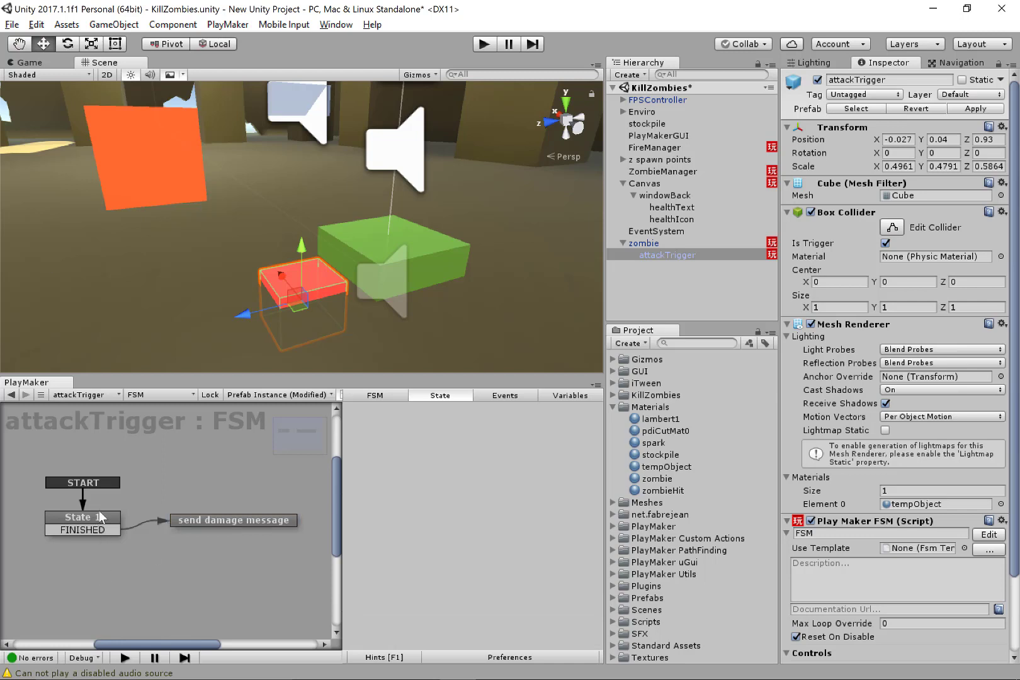
click(68, 524)
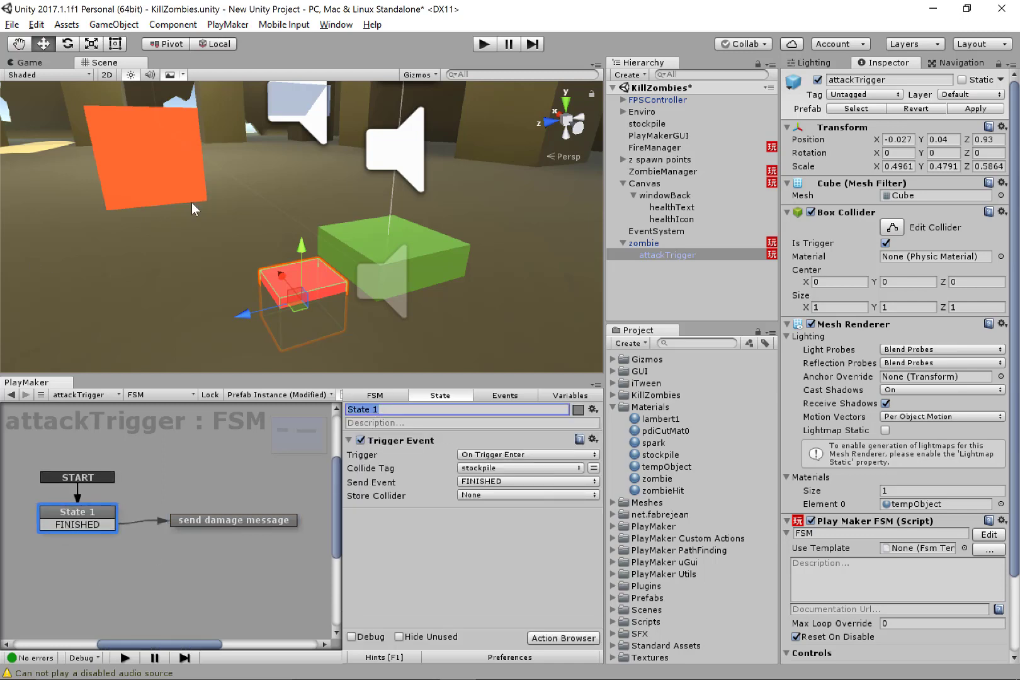
text(outsi)
text(de trigger)
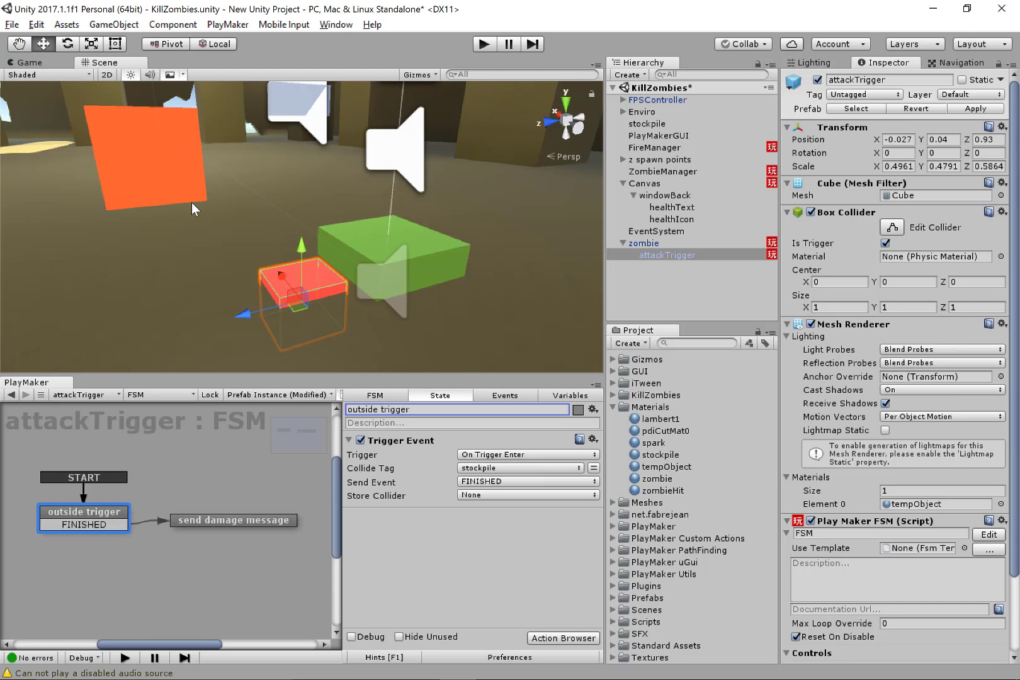
drag(84, 514, 64, 516)
drag(229, 518, 209, 515)
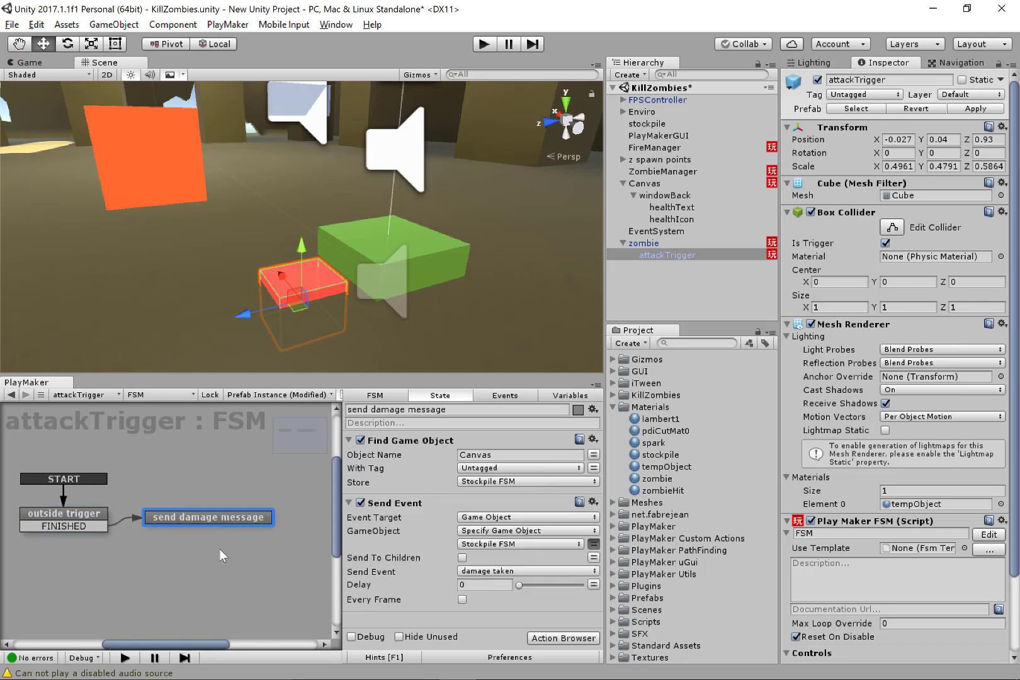
- Examine the Find Game Object and Send Event actions in the send damage message state of the attackTrigger FSM
middle_drag(217, 555, 161, 545)
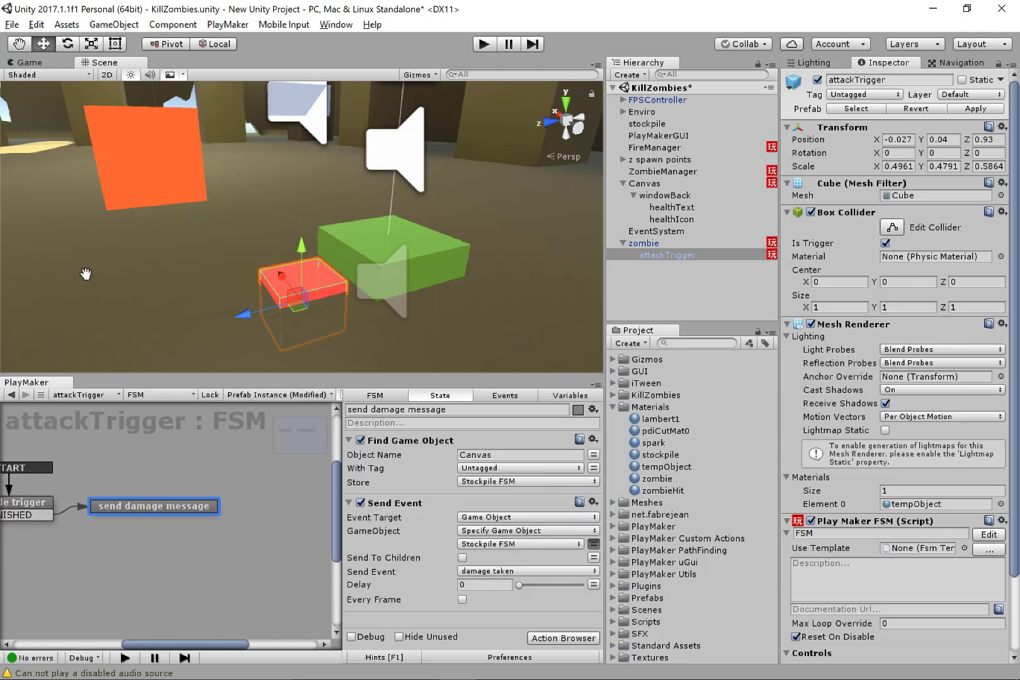
click(351, 442)
click(351, 441)
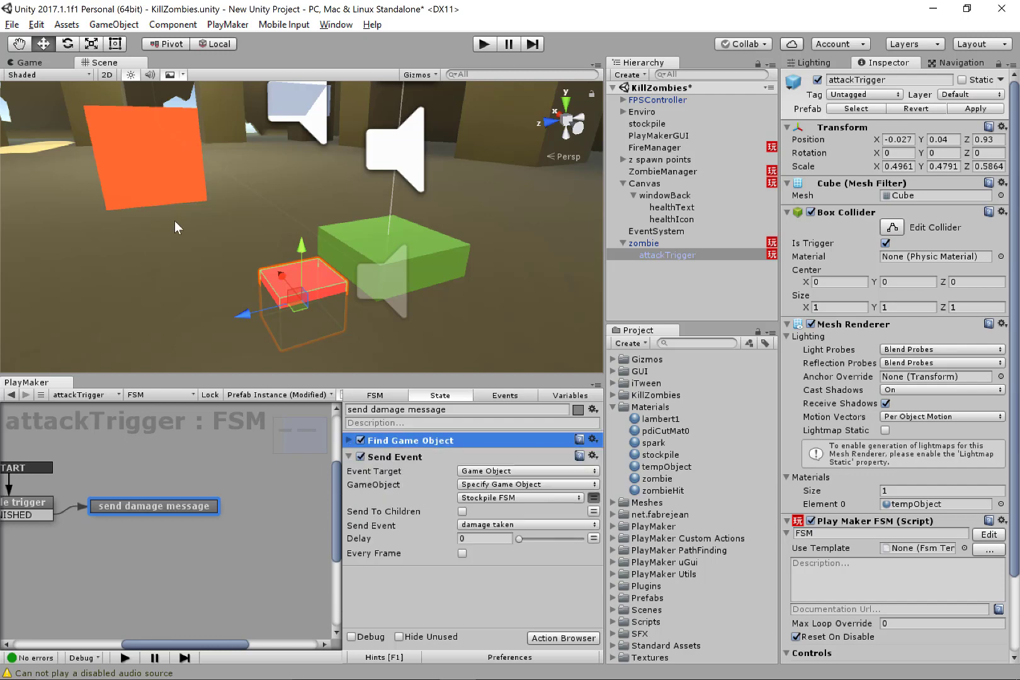
click(350, 457)
click(351, 456)
click(351, 441)
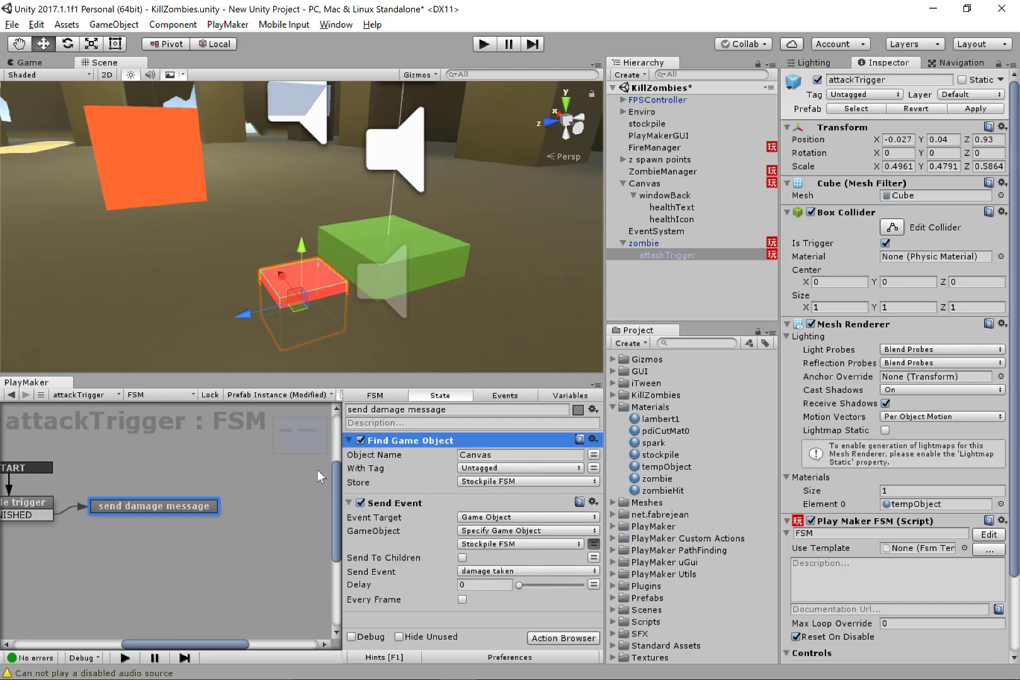
middle_drag(116, 535, 164, 544)
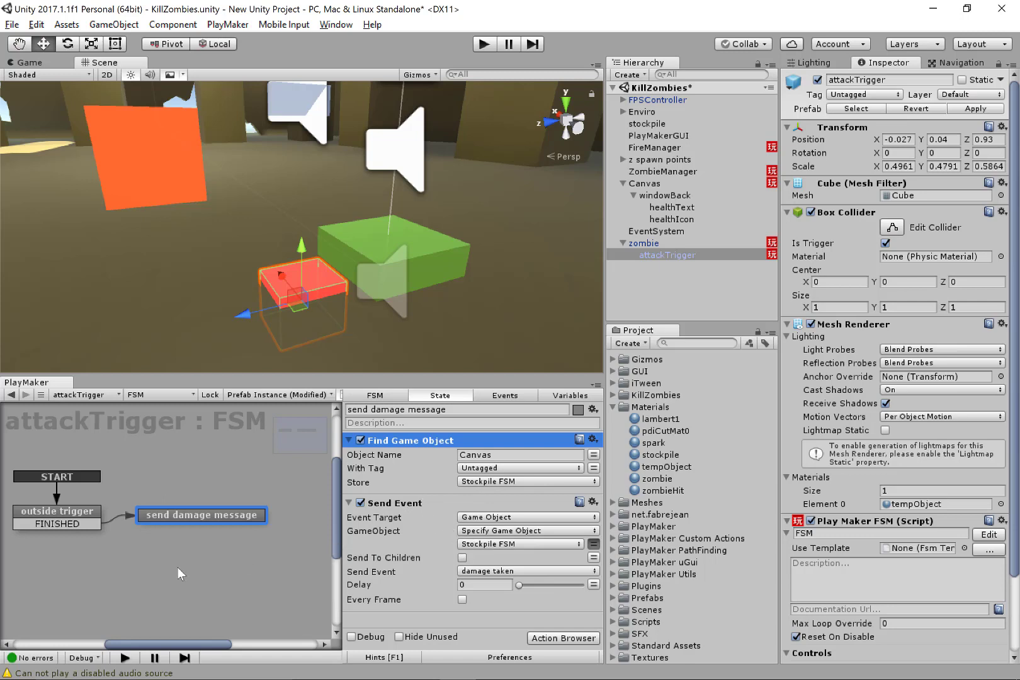
click(97, 518)
click(192, 512)
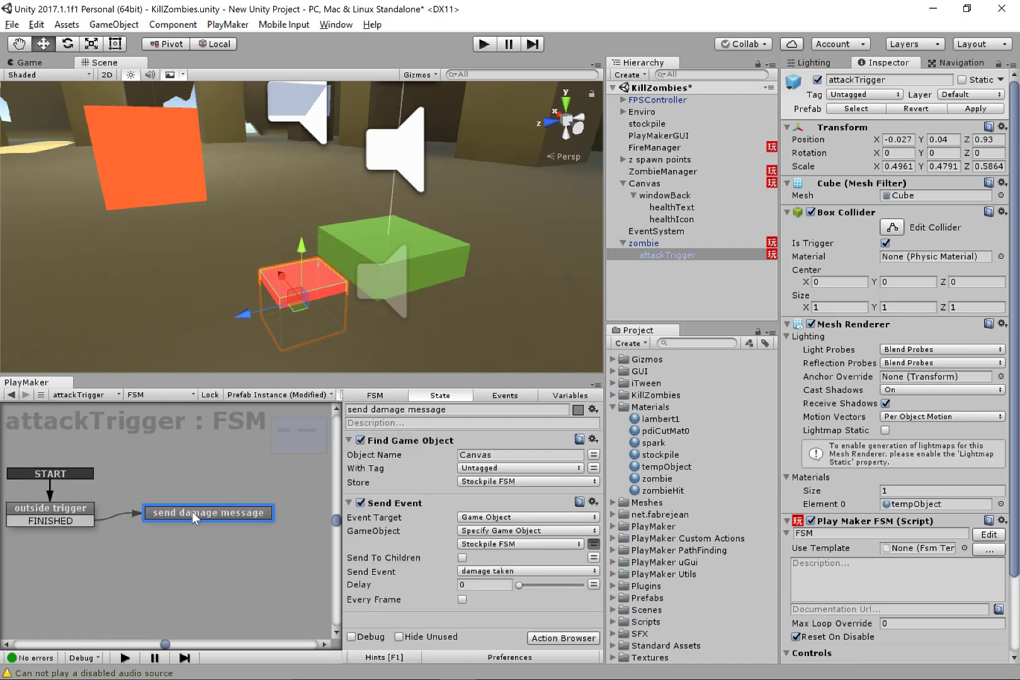
middle_drag(179, 530, 173, 555)
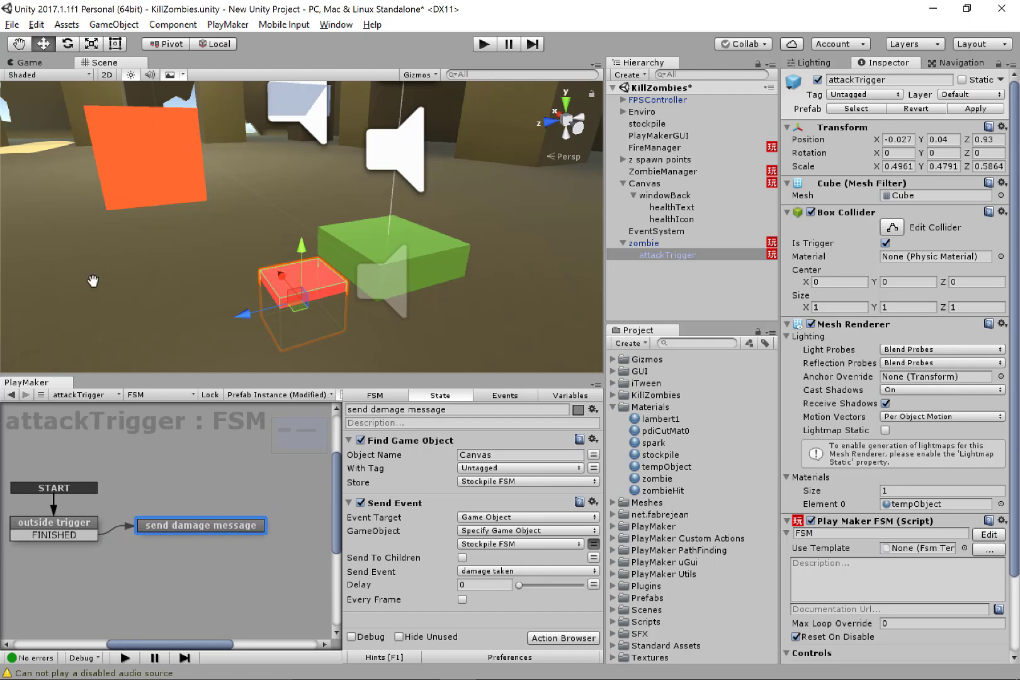
- Apply the attackTrigger changes to the zombie prefab and play-test the scene while backing away from the stockpile
click(982, 110)
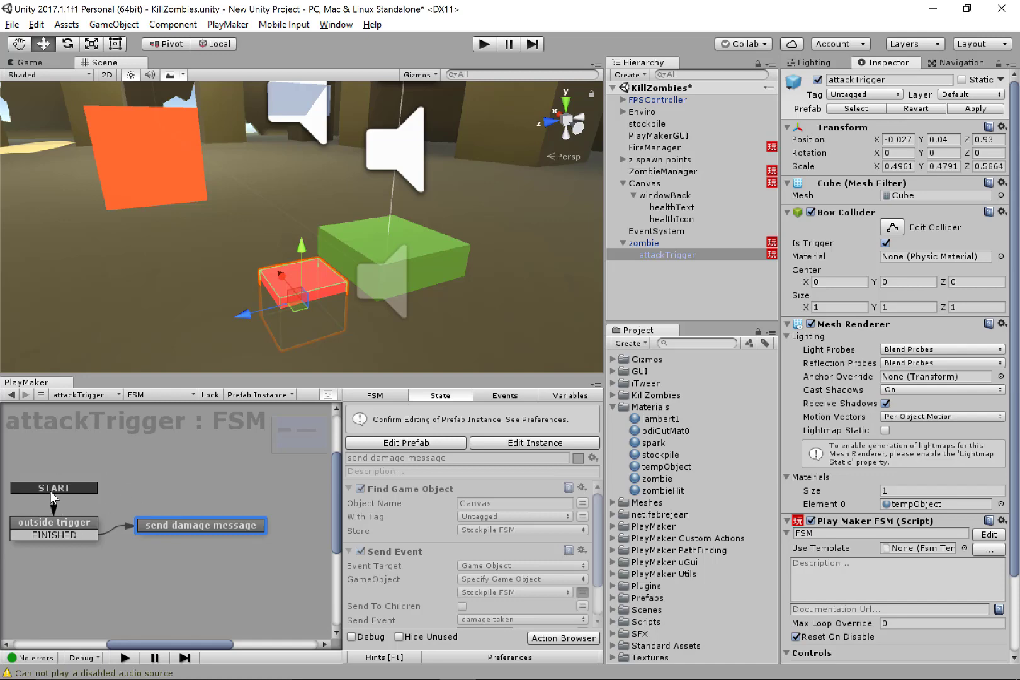
click(484, 44)
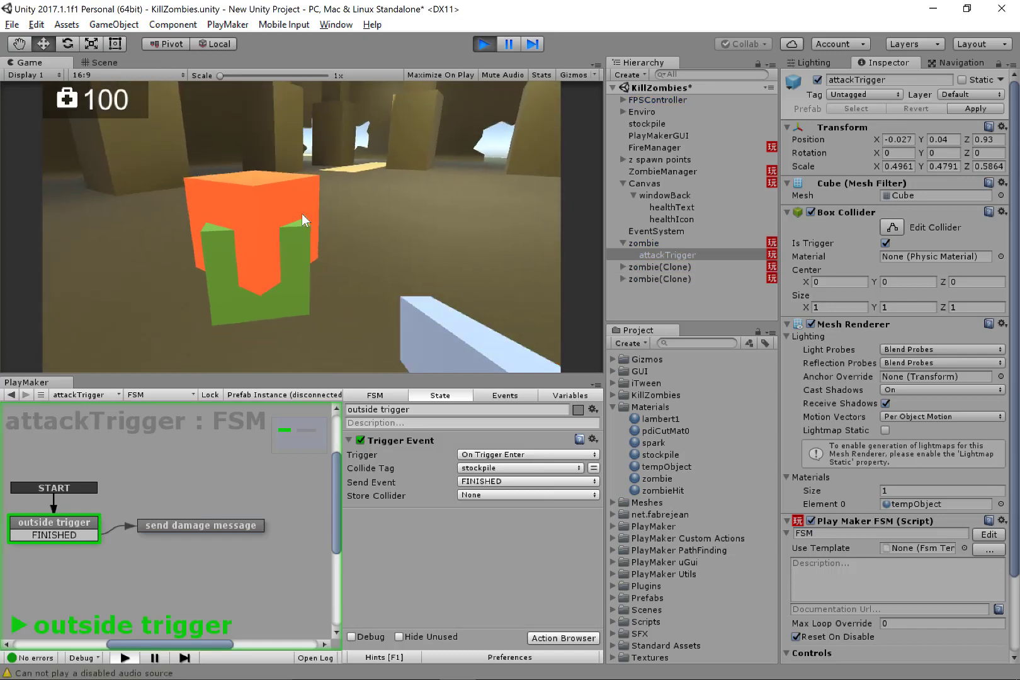
key(s)
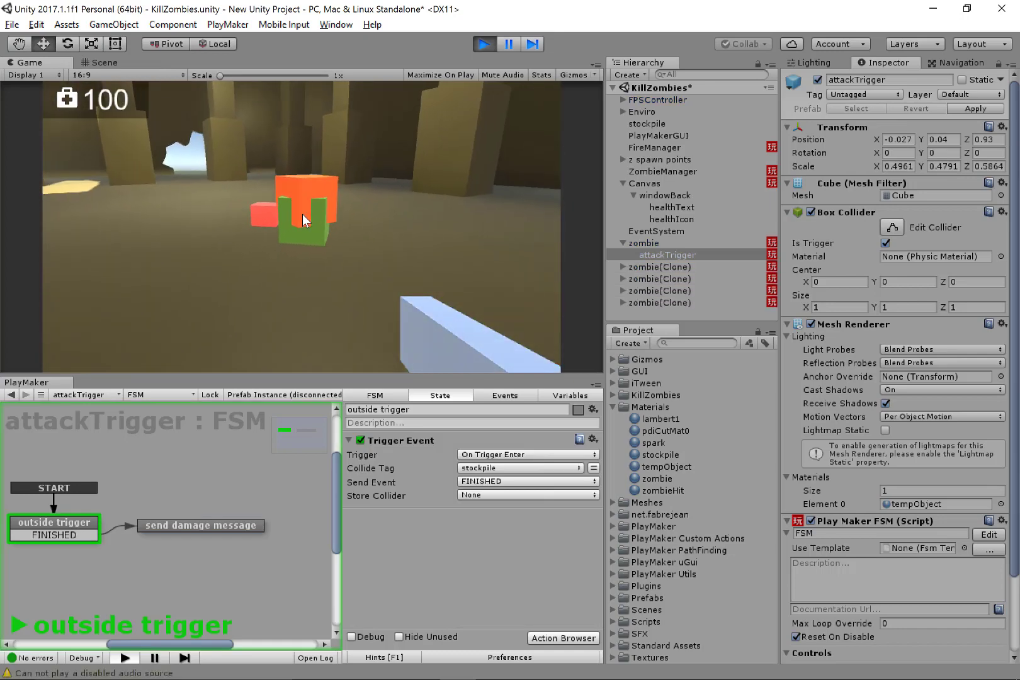
key(ctrl+p)
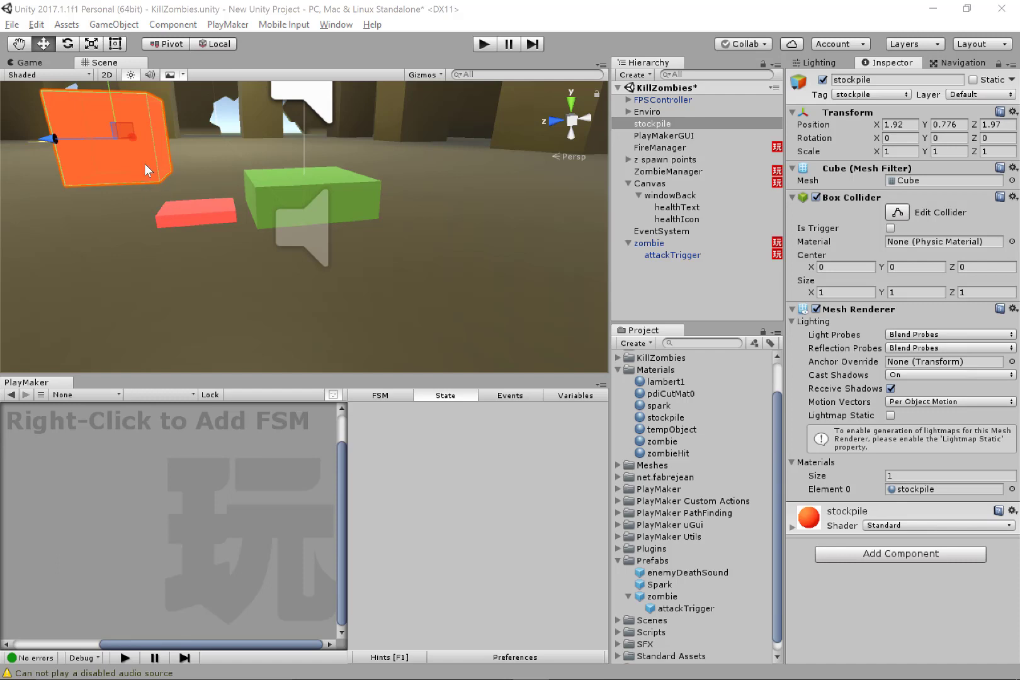
- Add a Rigidbody component to the stockpile and turn on Is Kinematic
click(861, 556)
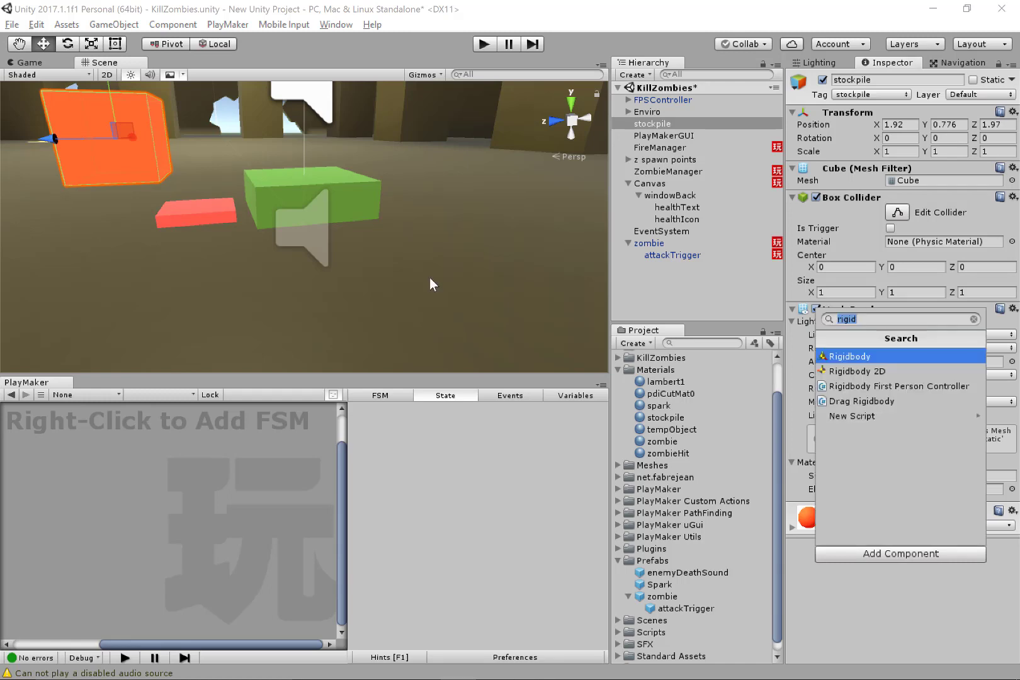
click(877, 357)
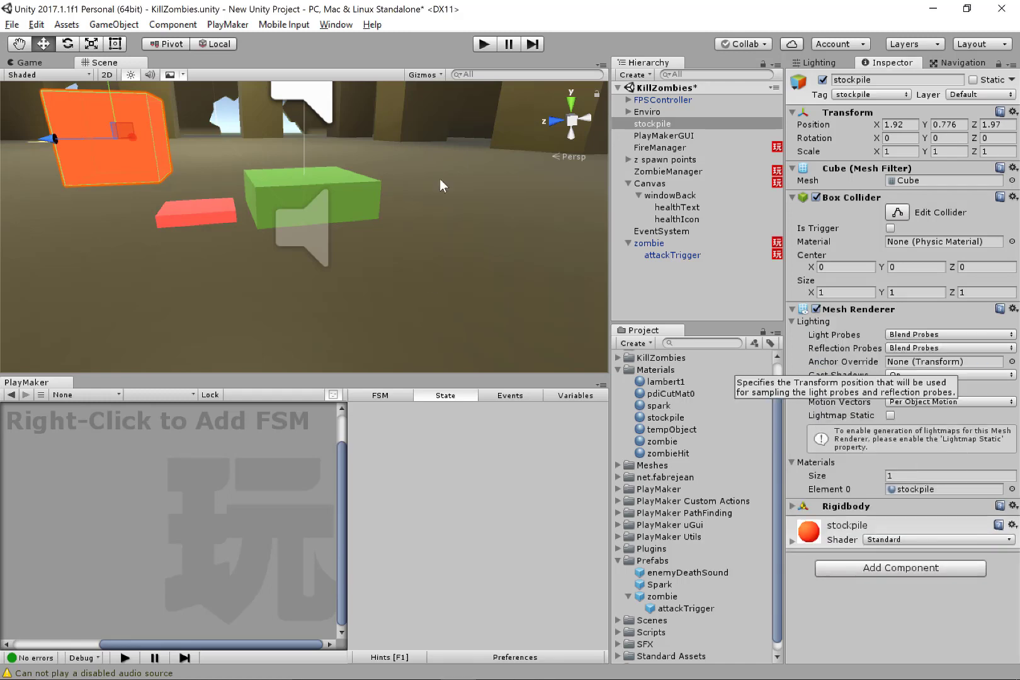
click(791, 507)
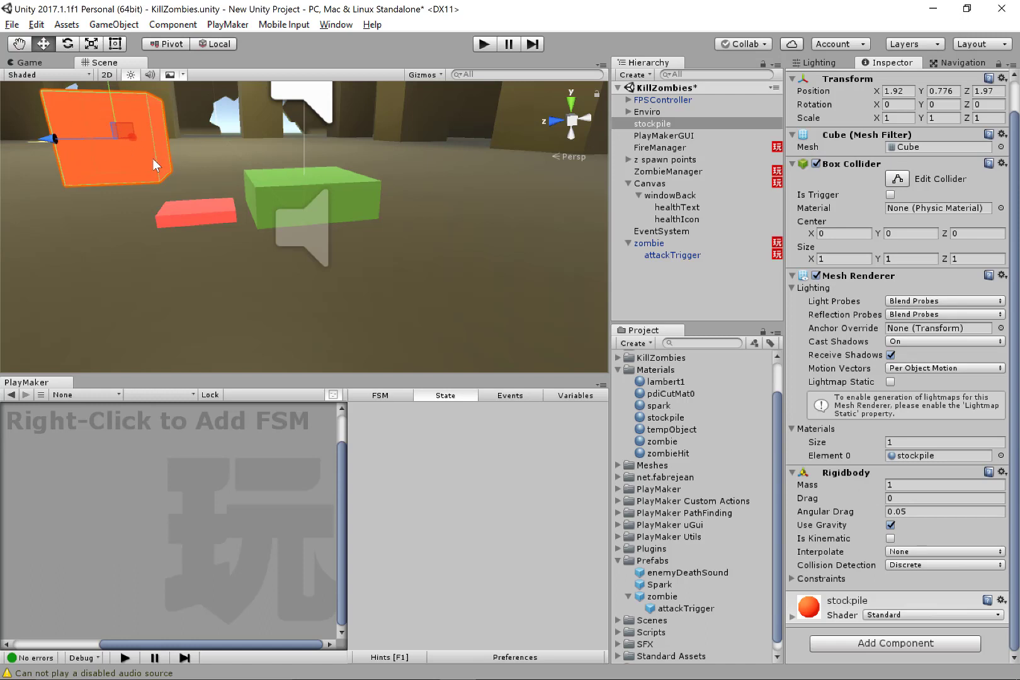
click(890, 539)
- Delete the zombie instance from the scene and play-test the damage that spawned zombies do to the stockpile
click(680, 243)
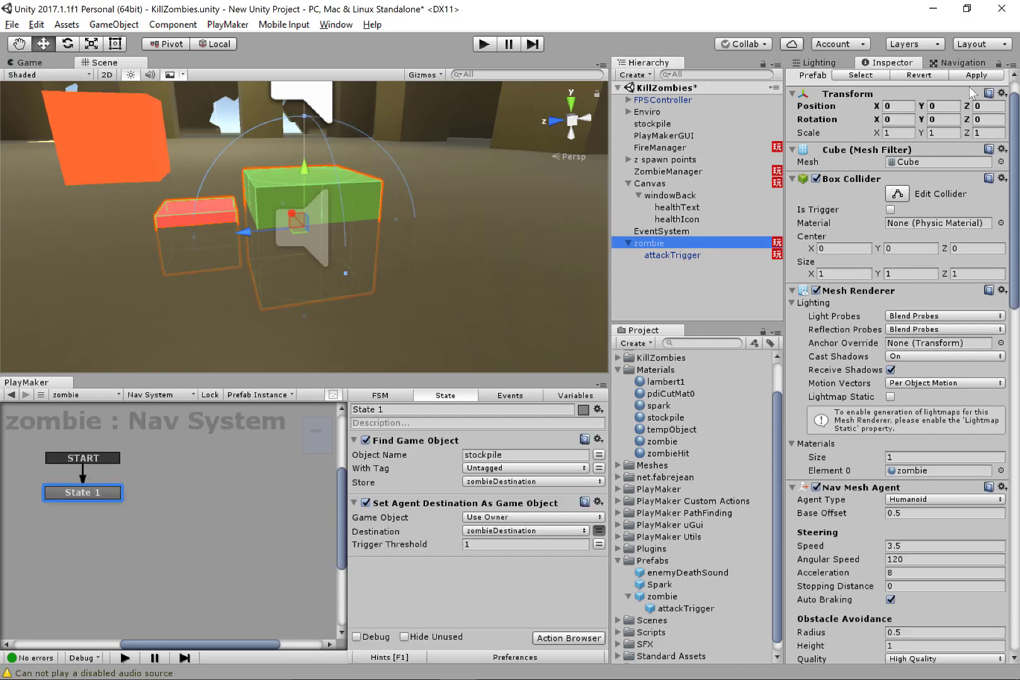
click(725, 231)
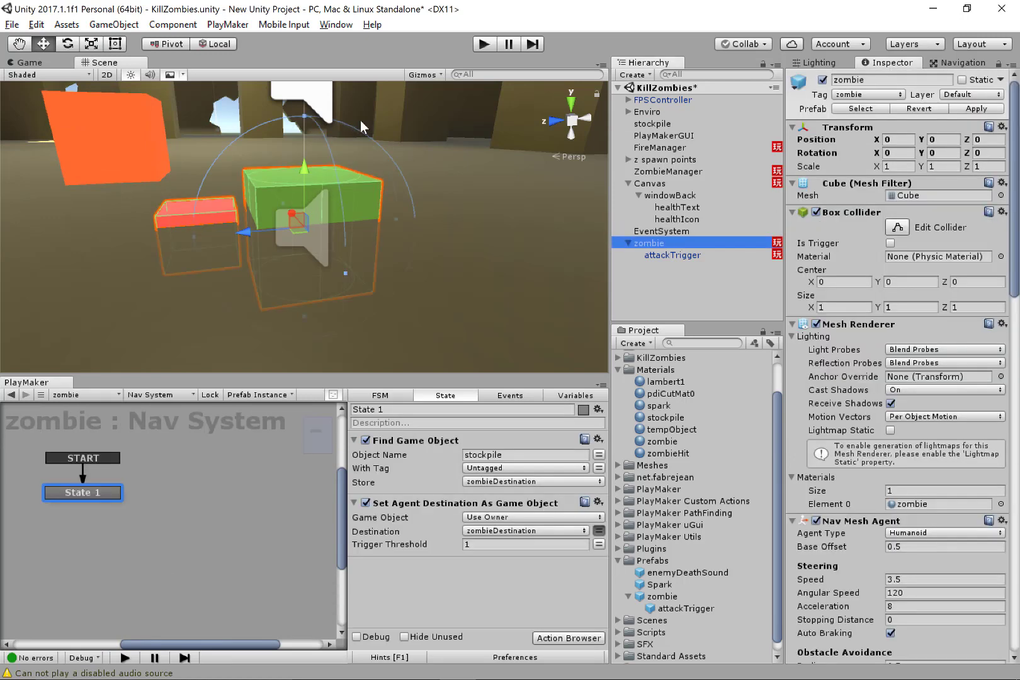
key(Delete)
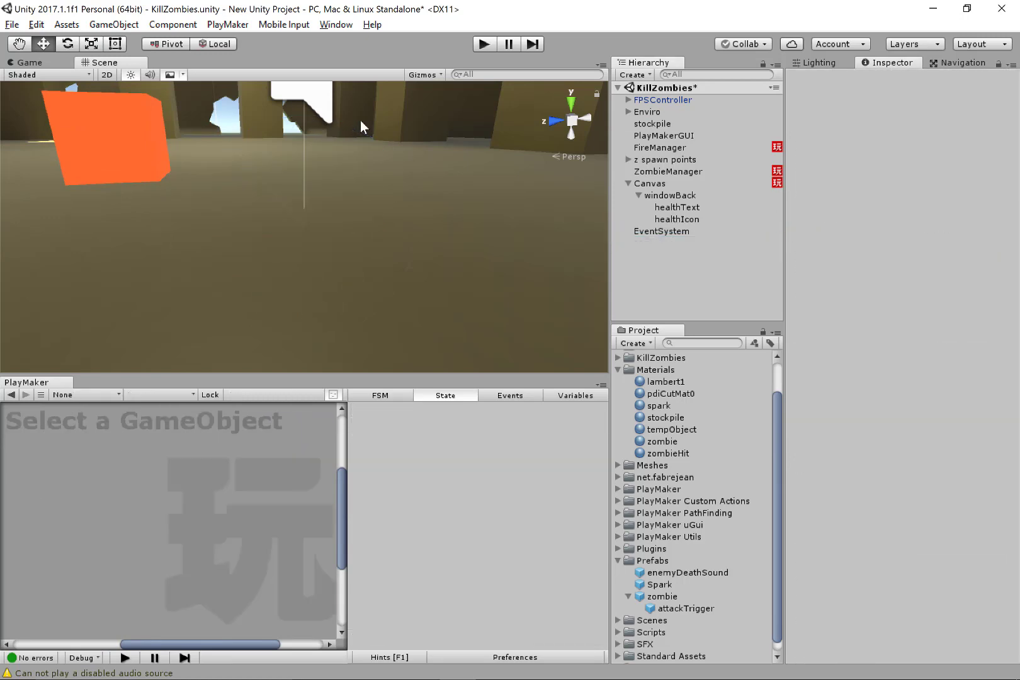
click(484, 45)
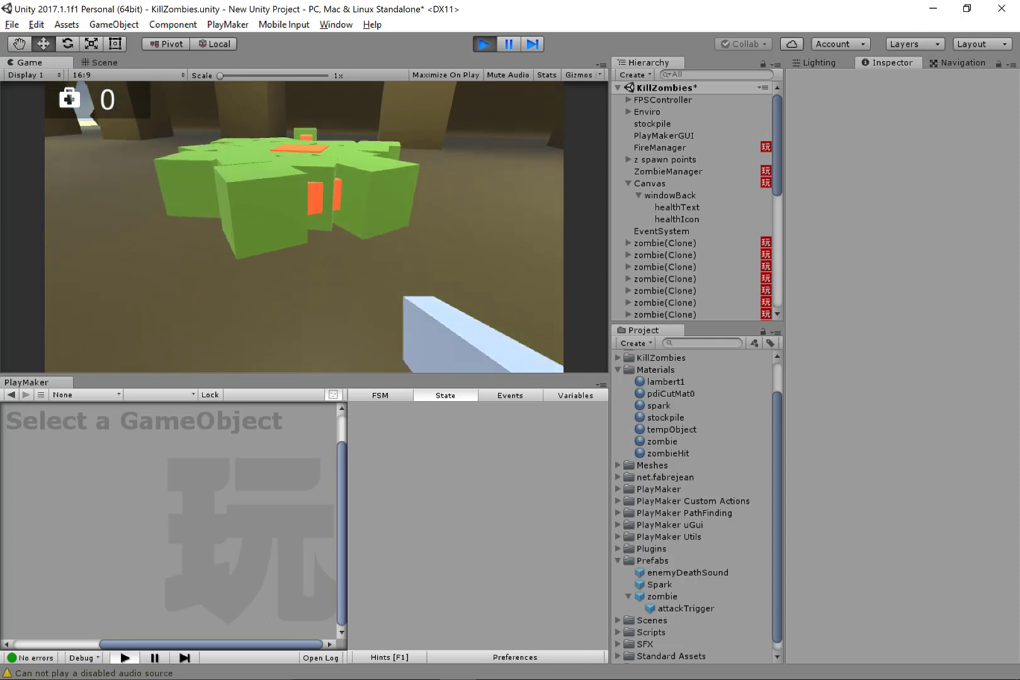
click(484, 43)
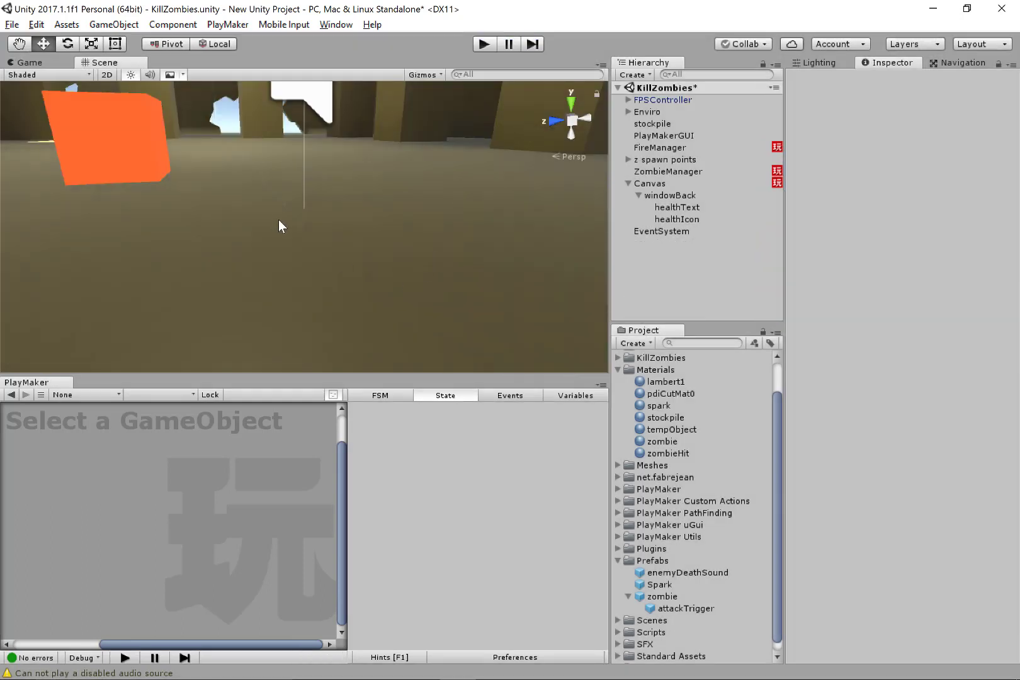
- Place the zombie prefab from the Prefabs folder back into the KillZombies scene
click(707, 607)
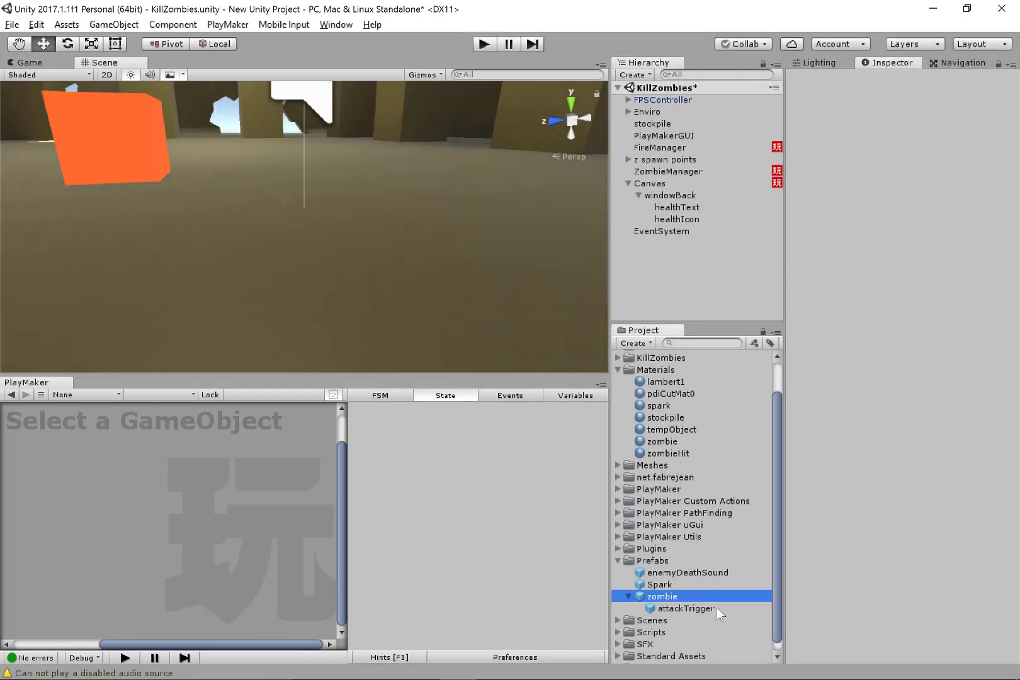
click(661, 596)
drag(661, 597, 674, 277)
click(628, 243)
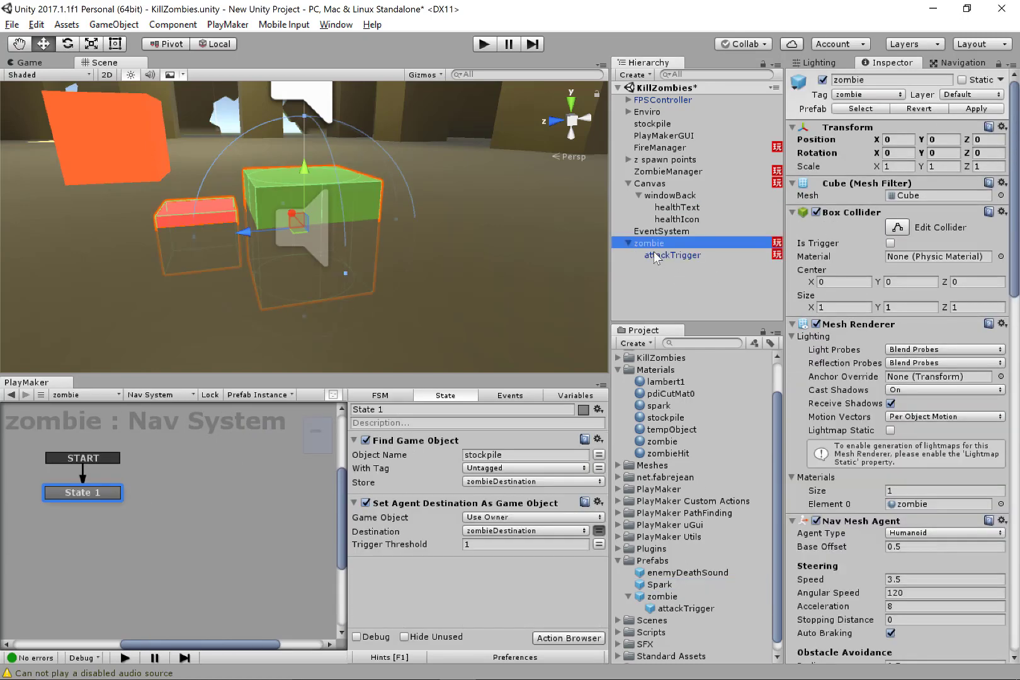
- Starting from attackTrigger's layer choices, add a new layer named Invisible as User Layer 8
click(673, 255)
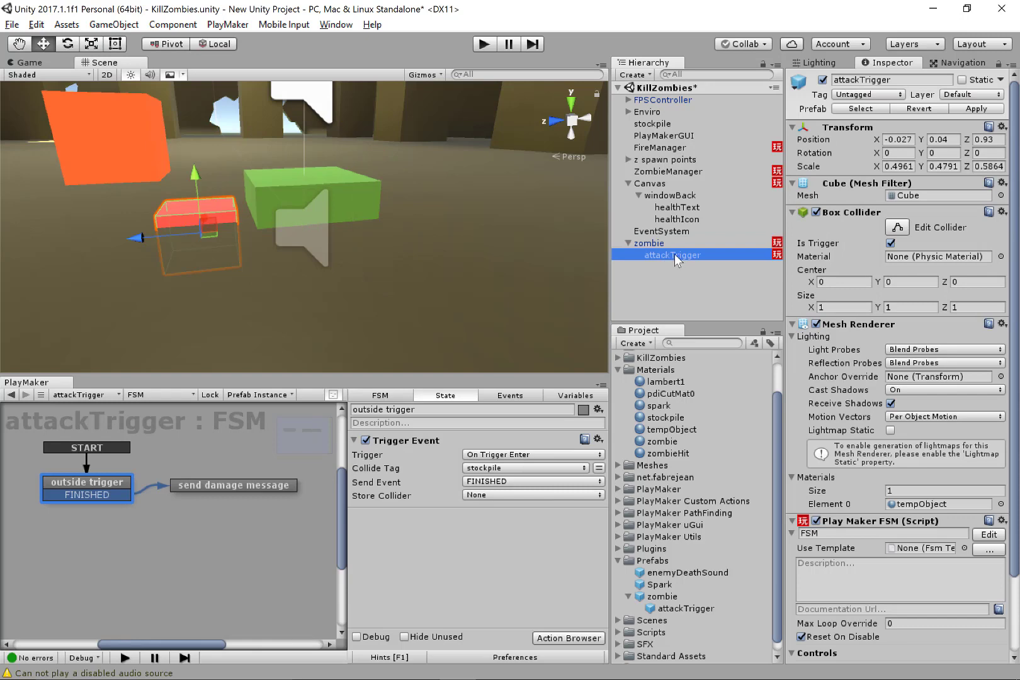
click(982, 96)
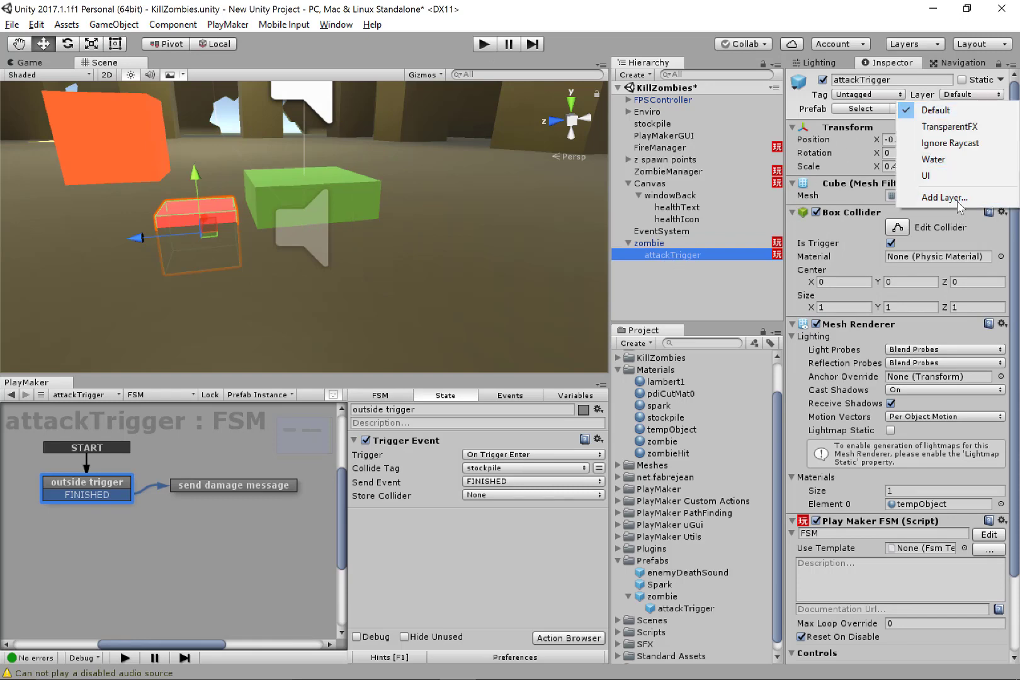
click(976, 196)
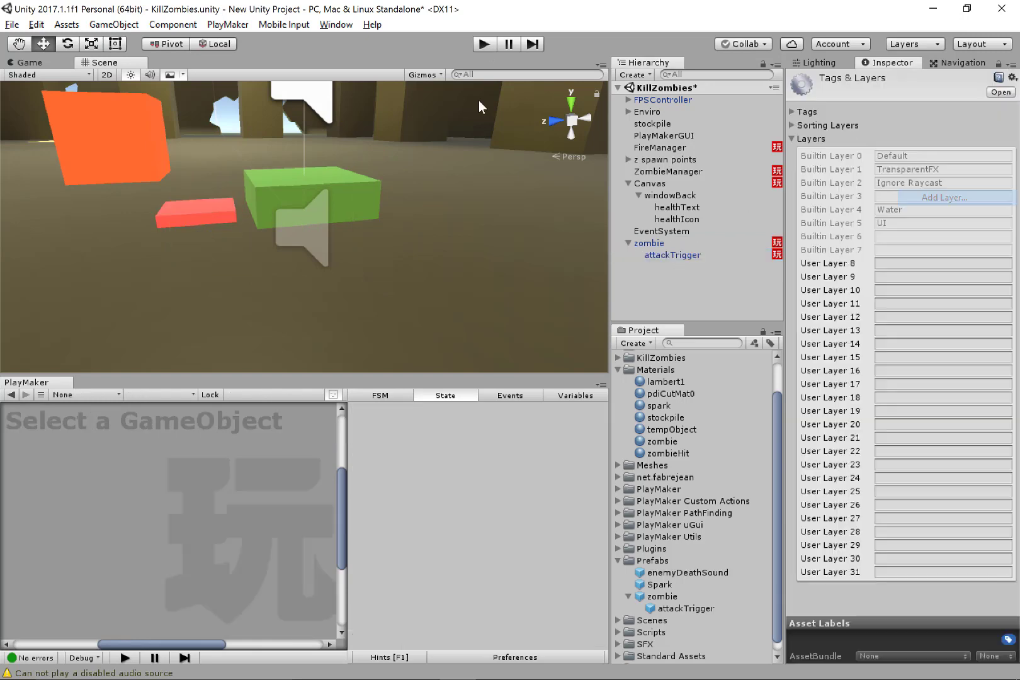
click(907, 251)
click(909, 263)
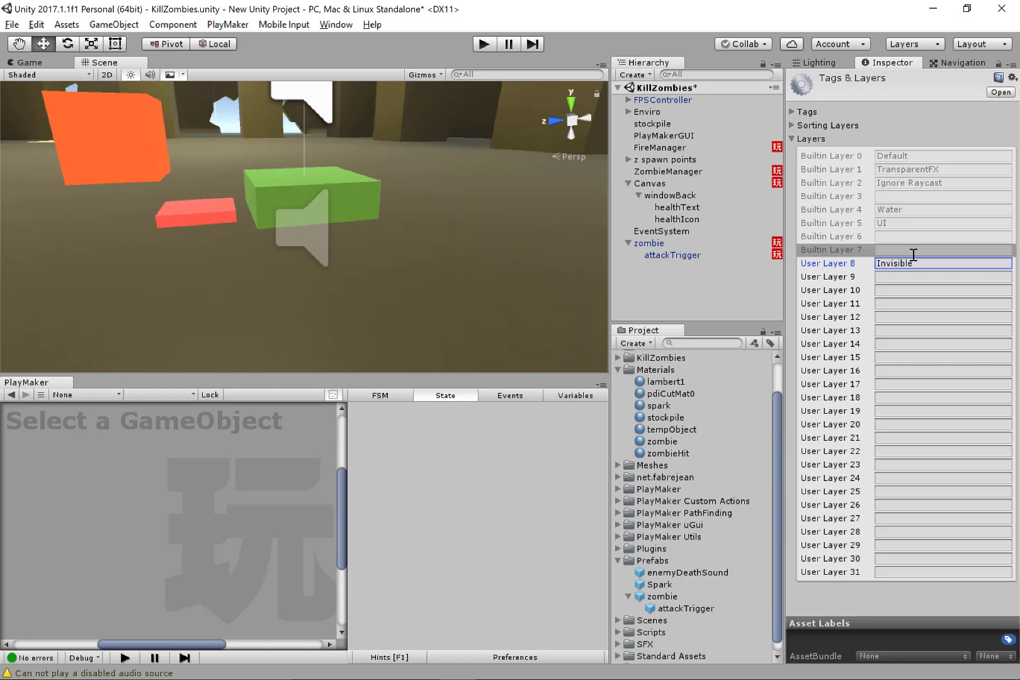
click(797, 67)
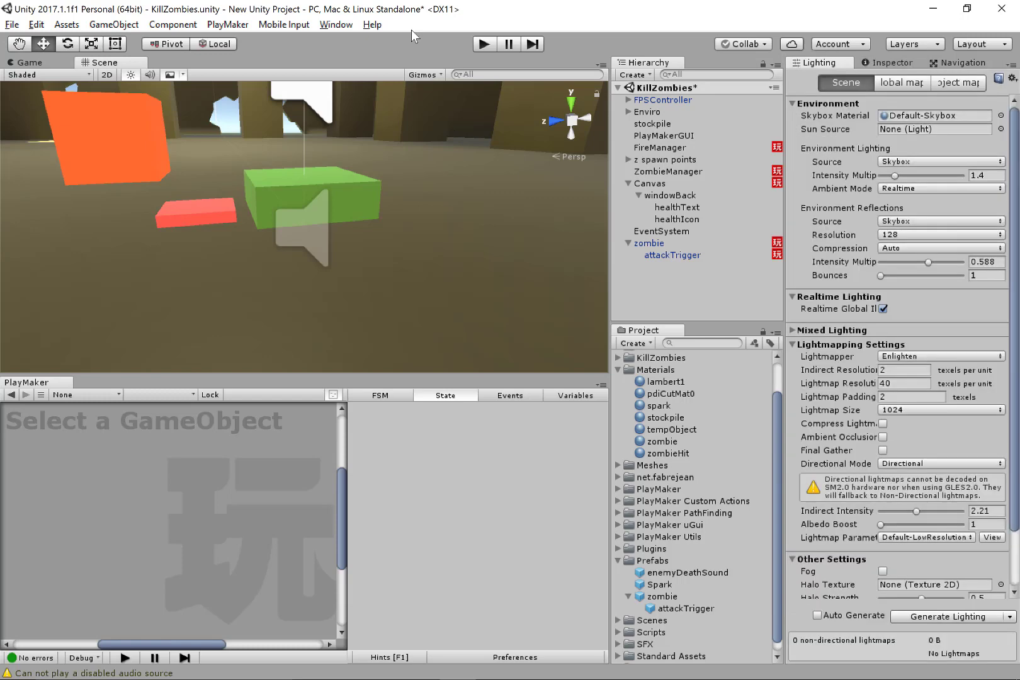
click(884, 59)
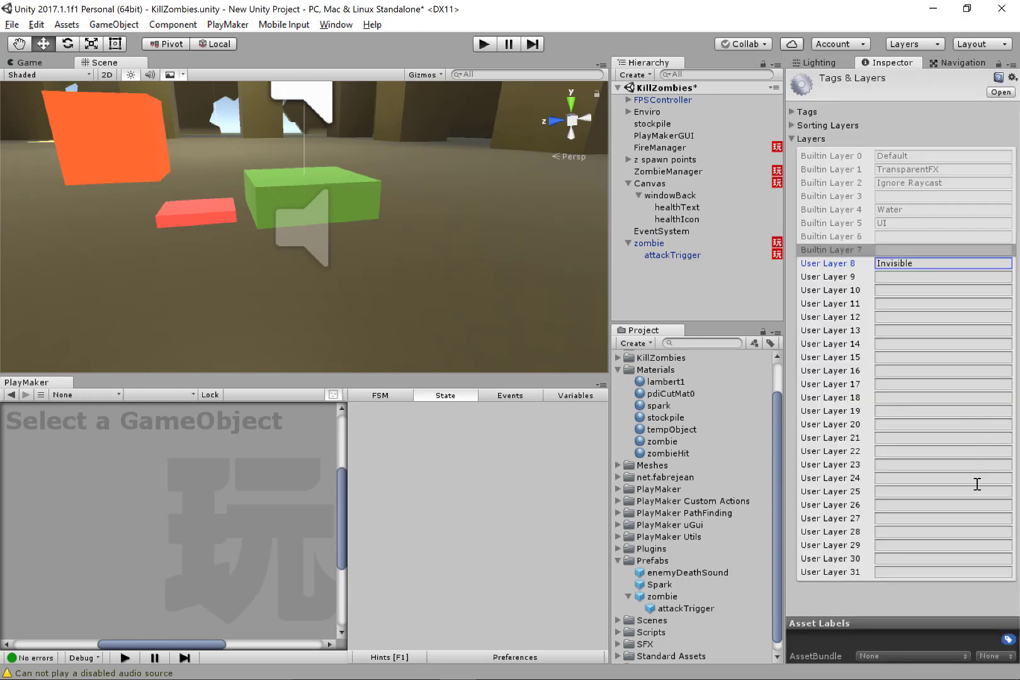
- Assign the zombie's attackTrigger object to the Invisible layer
click(210, 214)
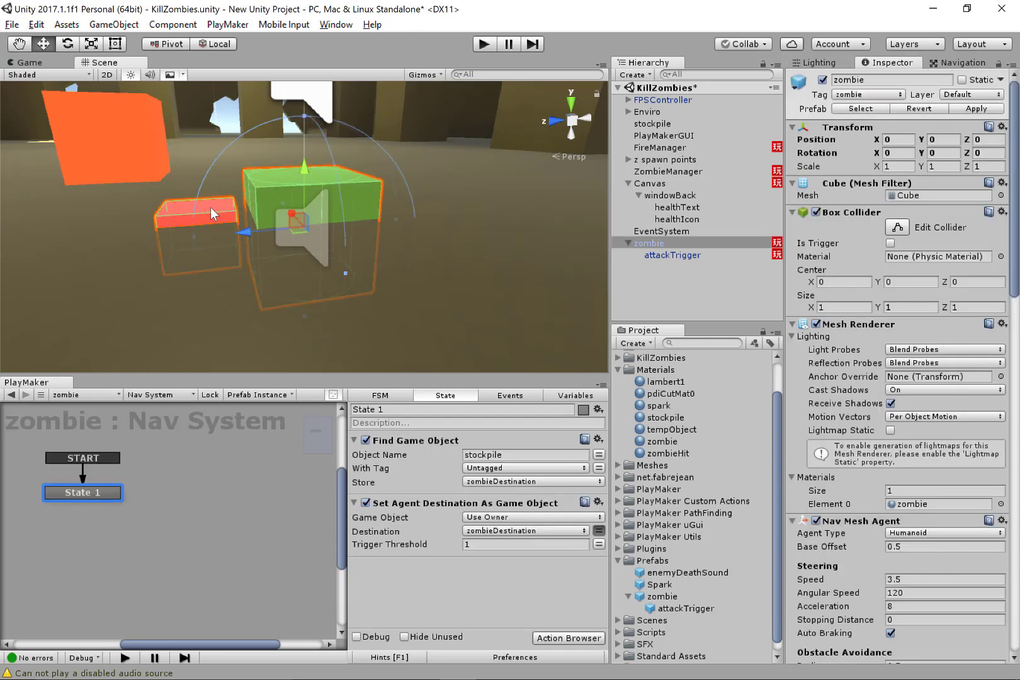
click(982, 94)
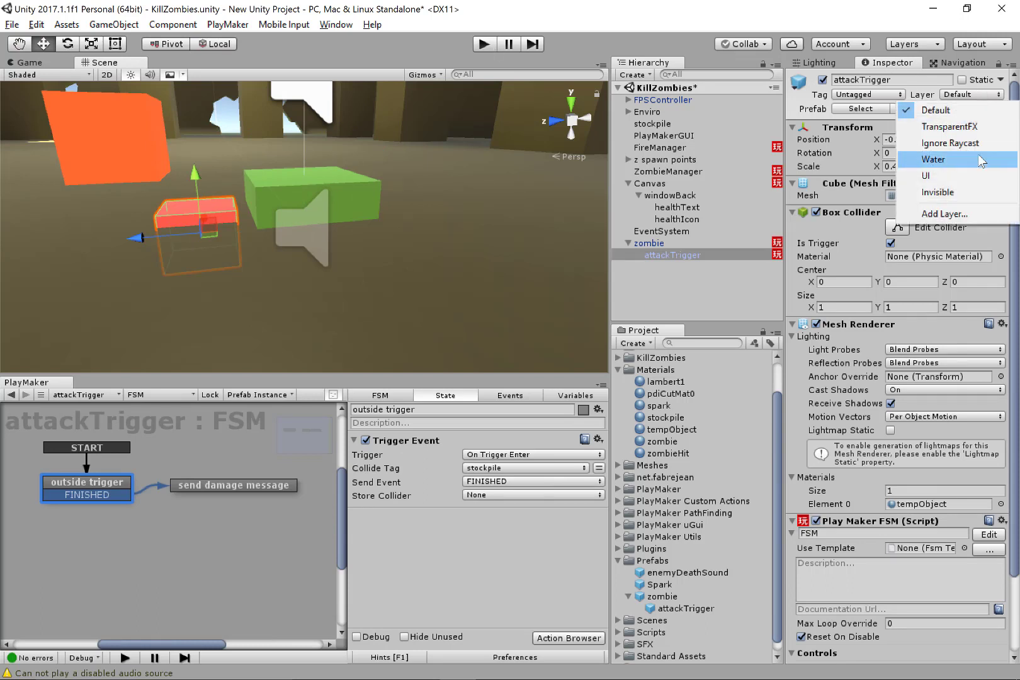
click(979, 193)
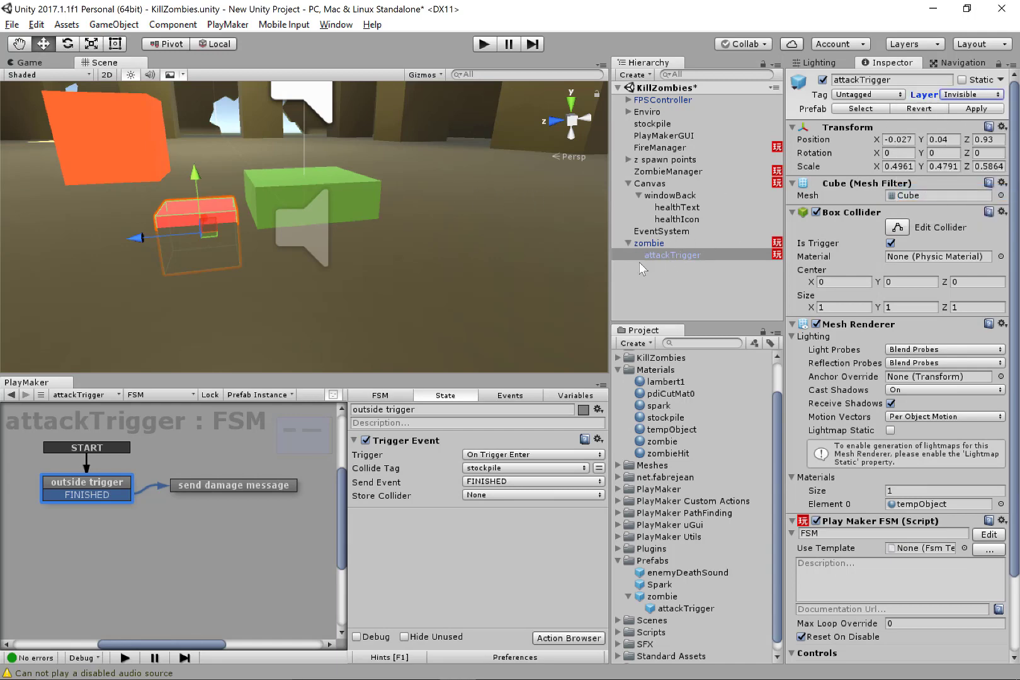
- Apply the zombie instance's changes to its prefab and delete the instance from the scene
click(654, 244)
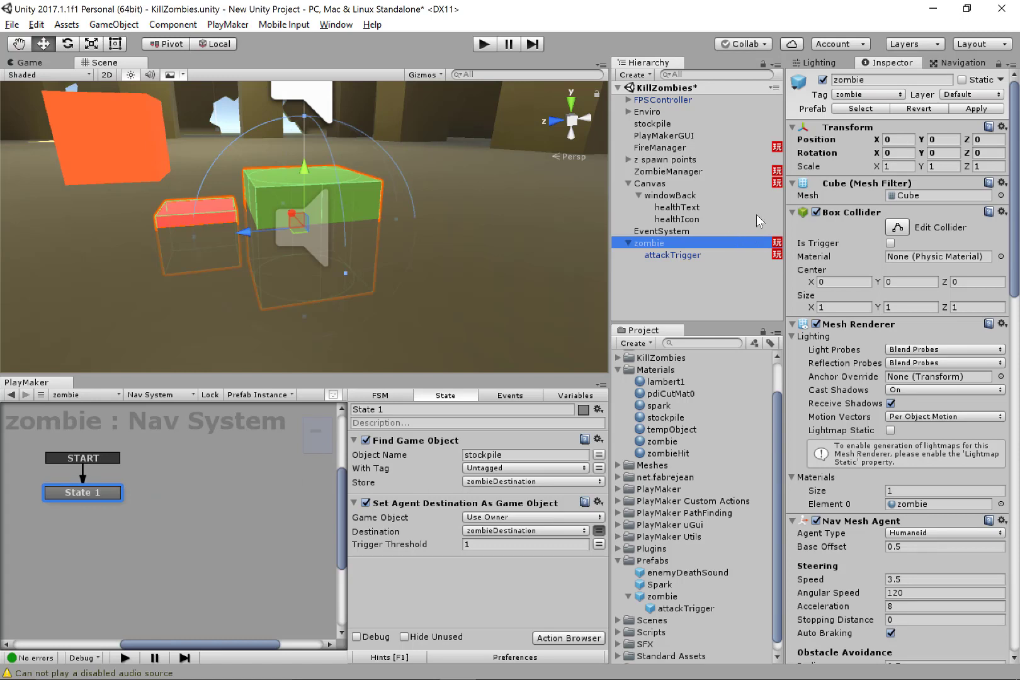
click(975, 108)
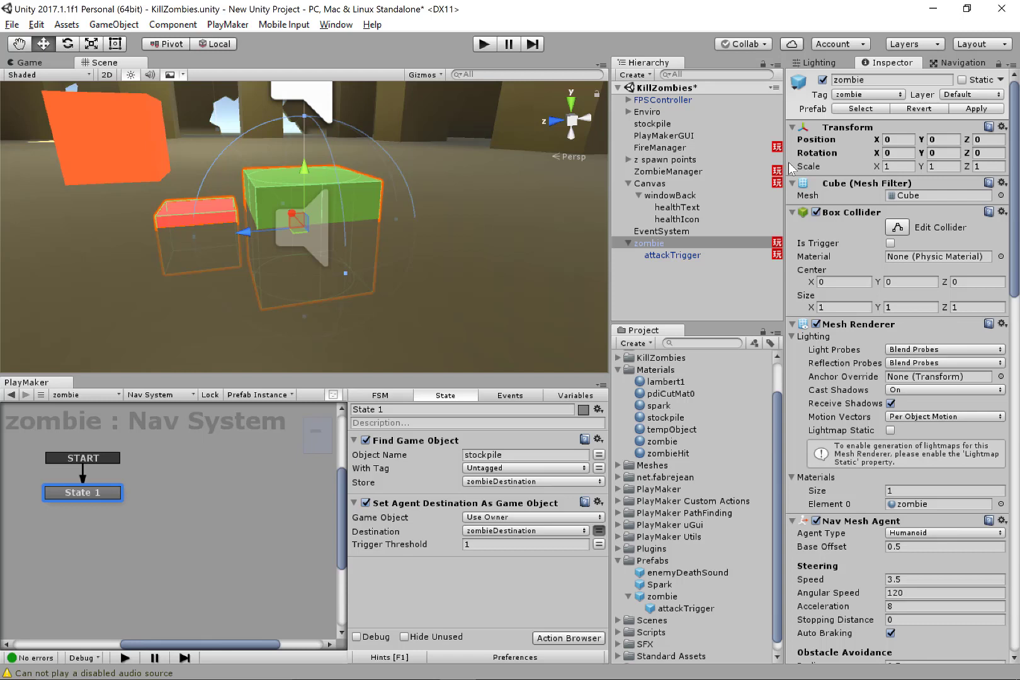
key(Delete)
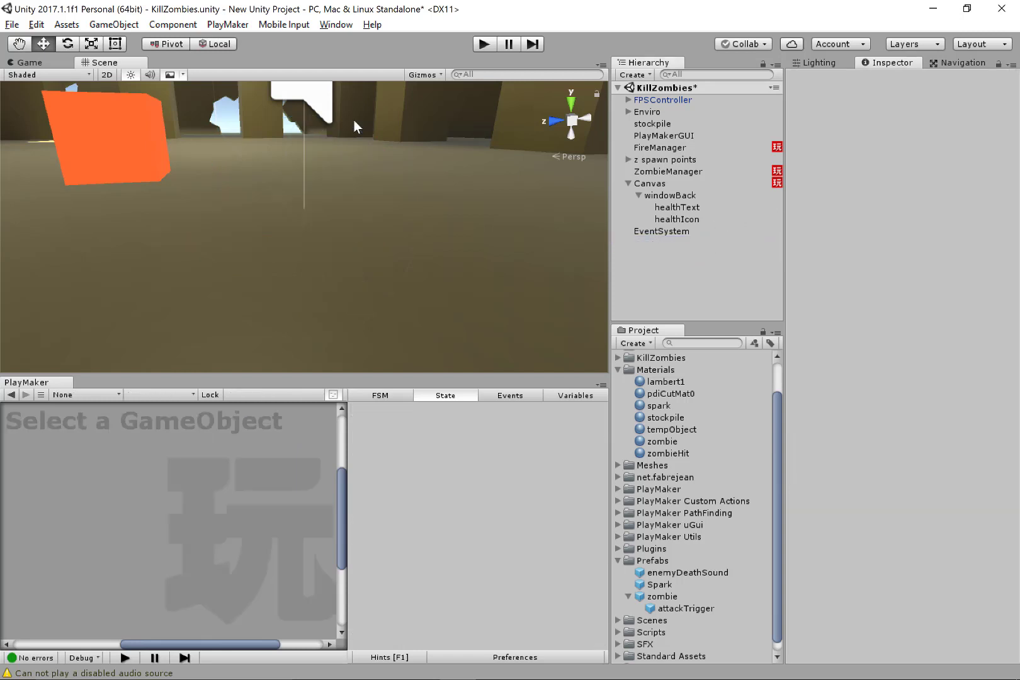
- Assign the z spawn points object and all its children to the Invisible layer, and briefly play-test the scene
click(688, 163)
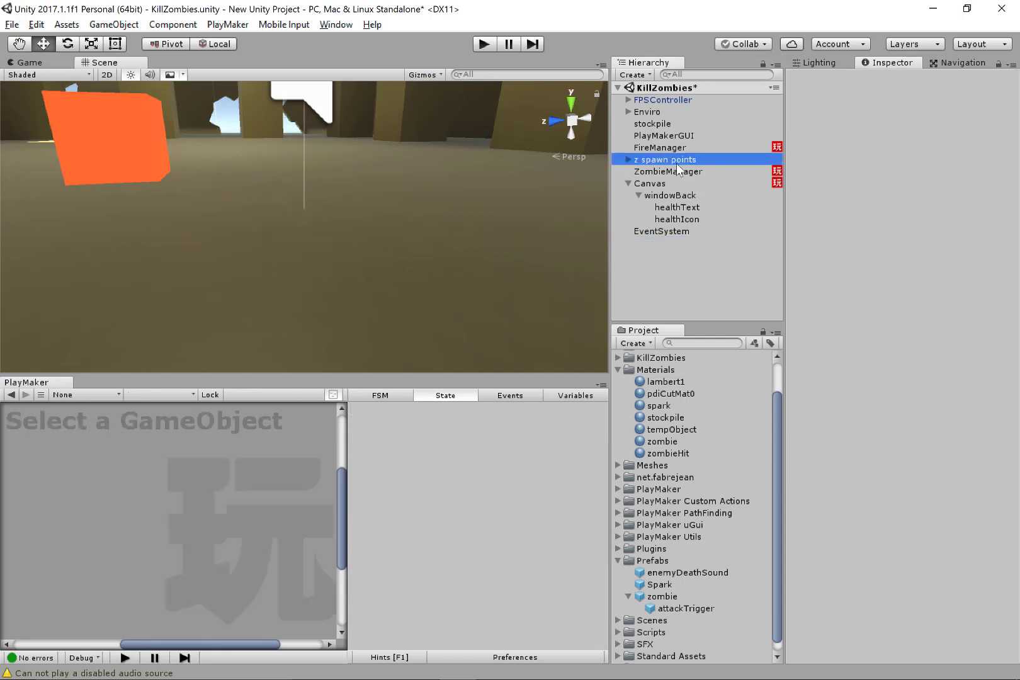
click(629, 160)
key(Down)
key(Up)
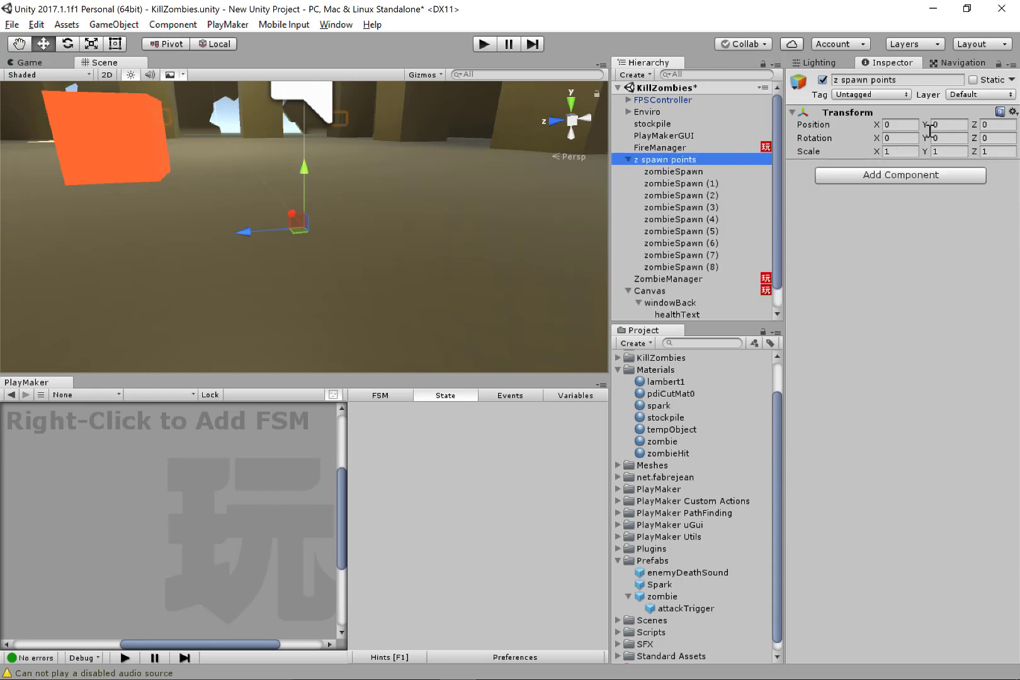
click(1000, 95)
click(926, 192)
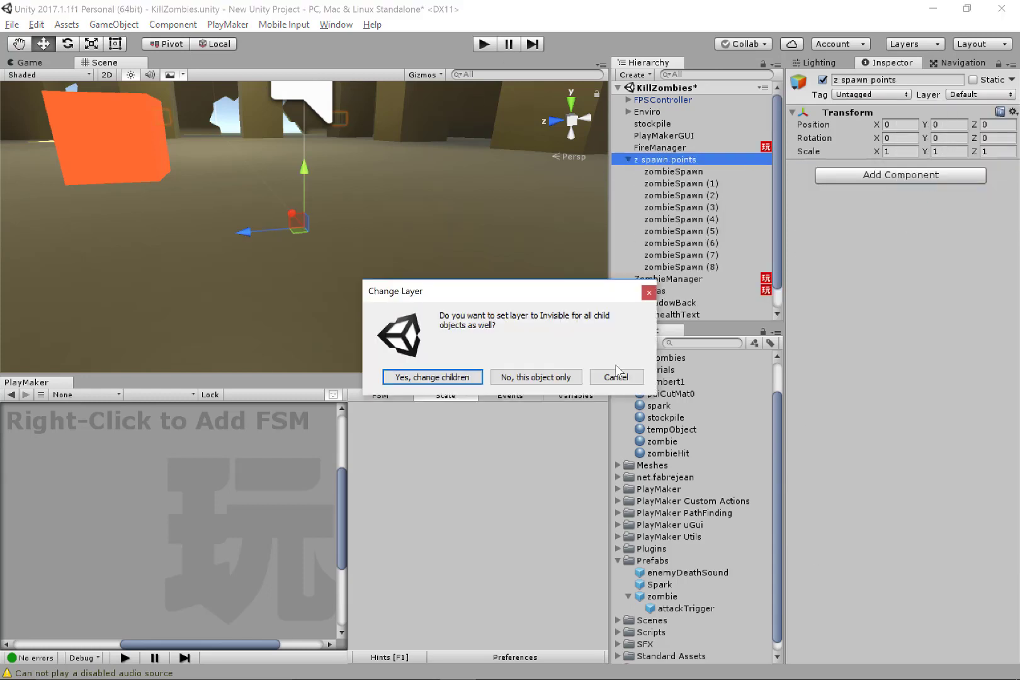
click(461, 378)
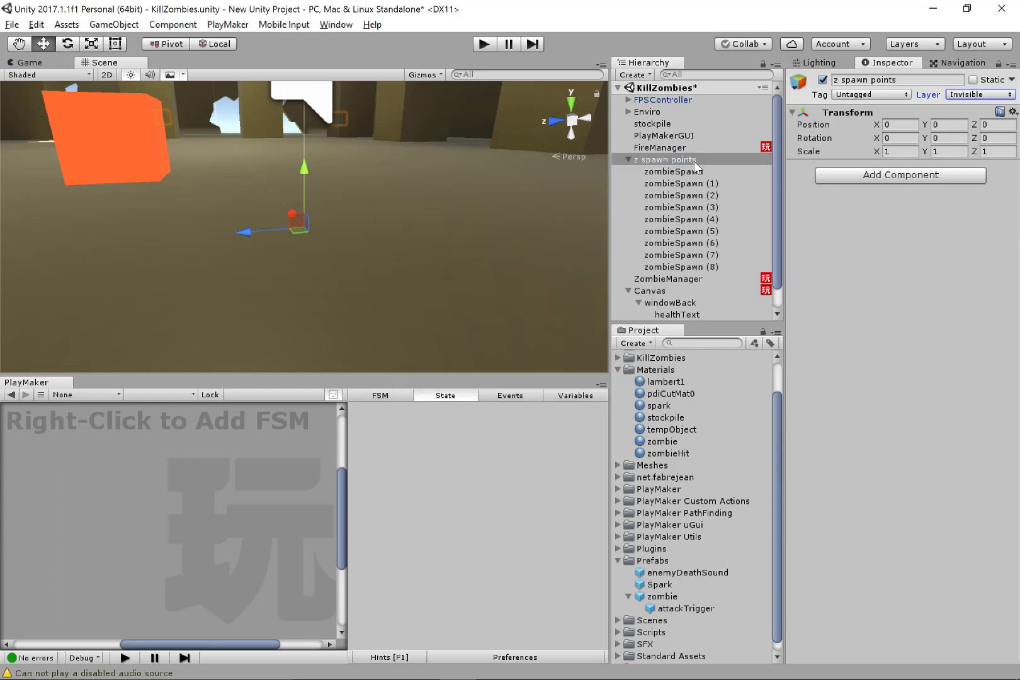
click(629, 160)
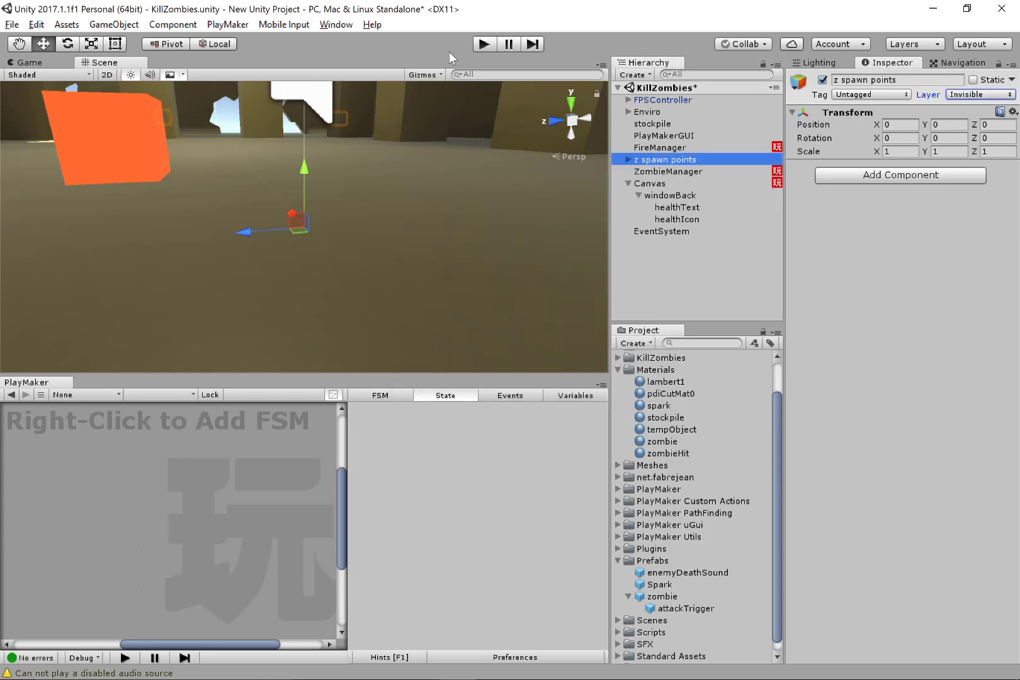
click(487, 45)
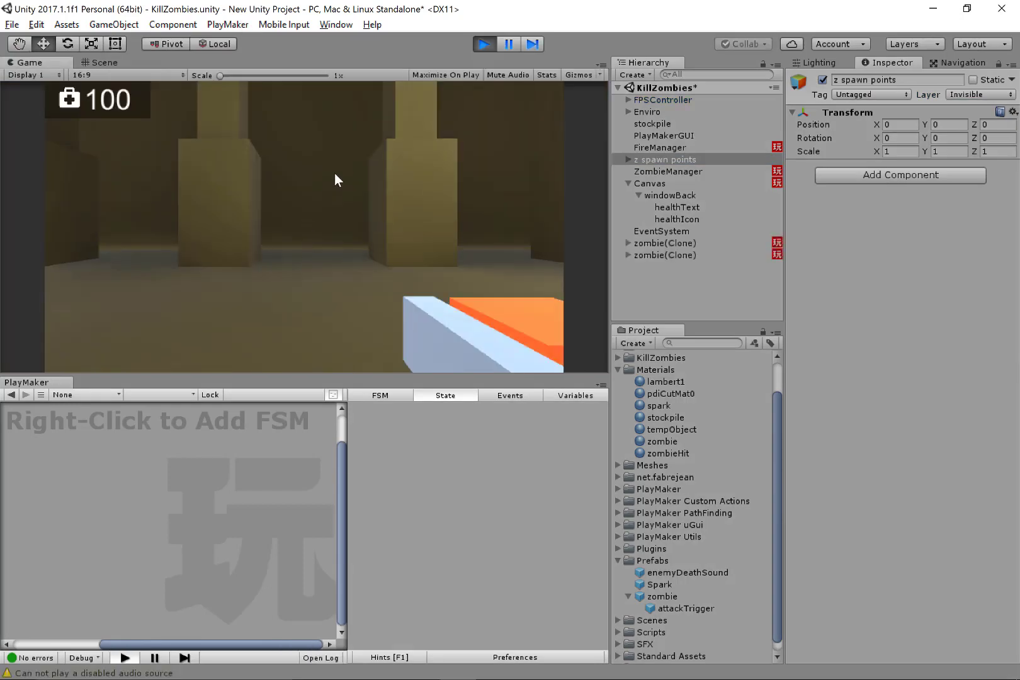
click(483, 45)
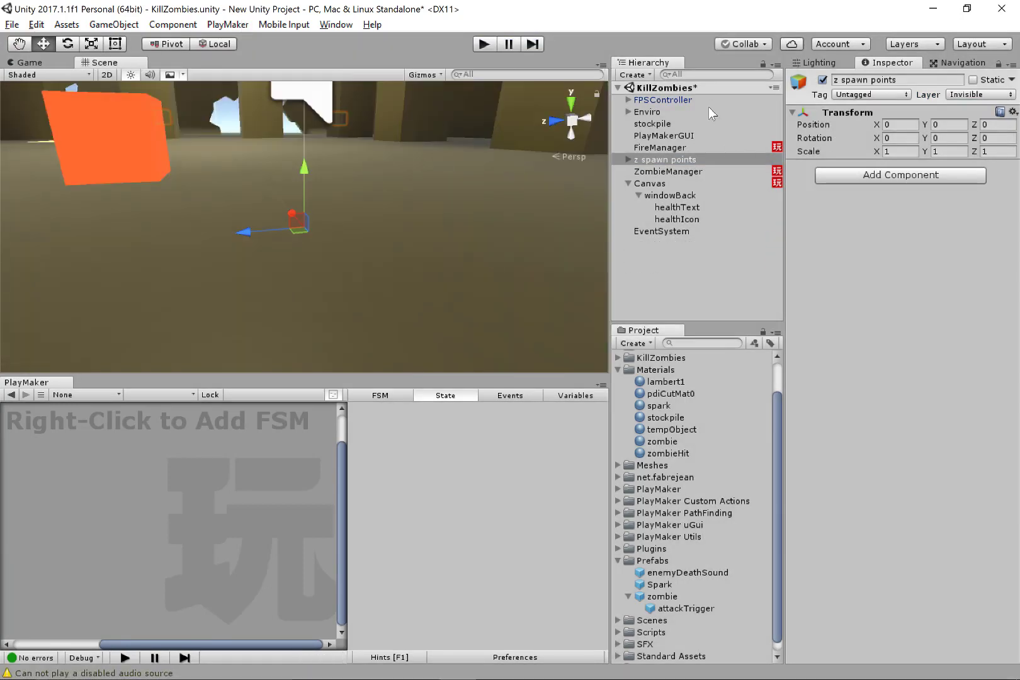
- Exclude the Invisible layer from the Culling Mask of the FirstPersonCharacter camera
click(648, 100)
key(Right)
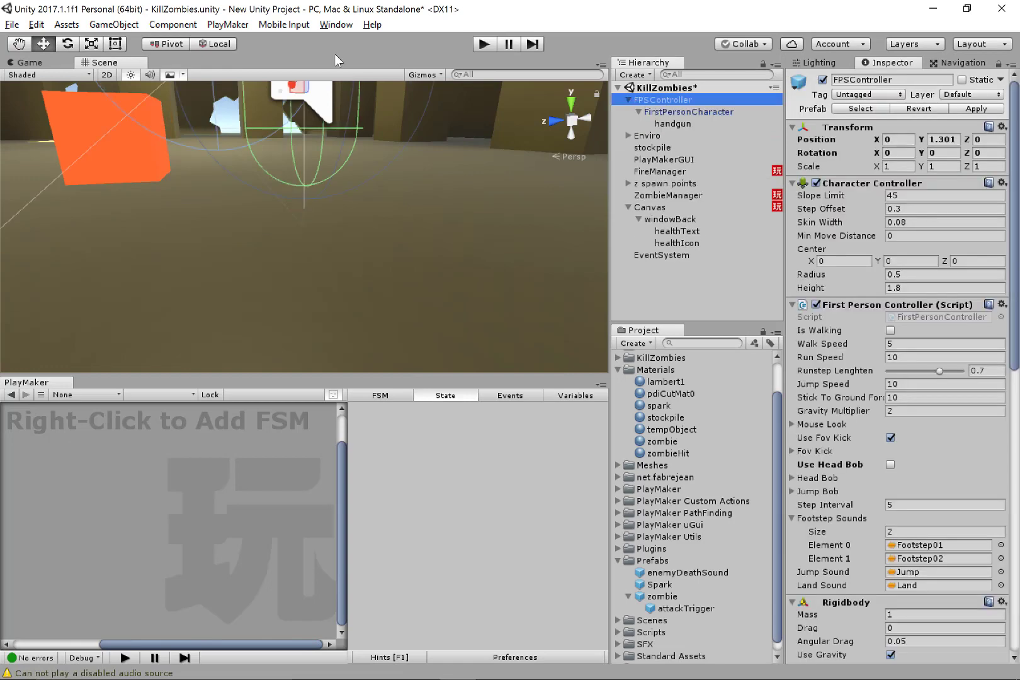
key(Down)
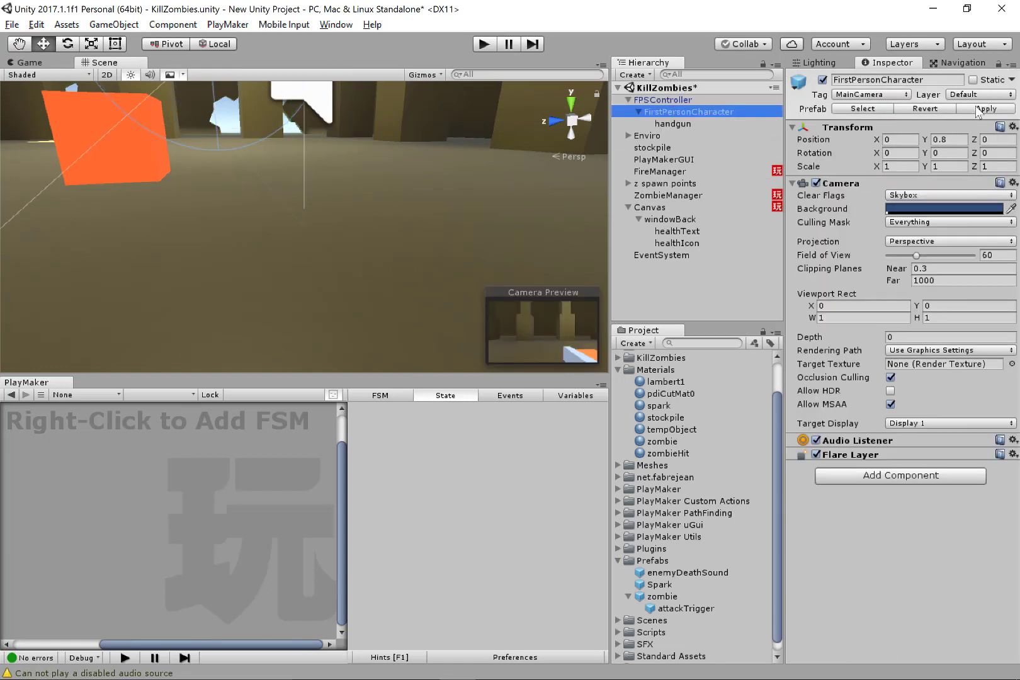
click(905, 221)
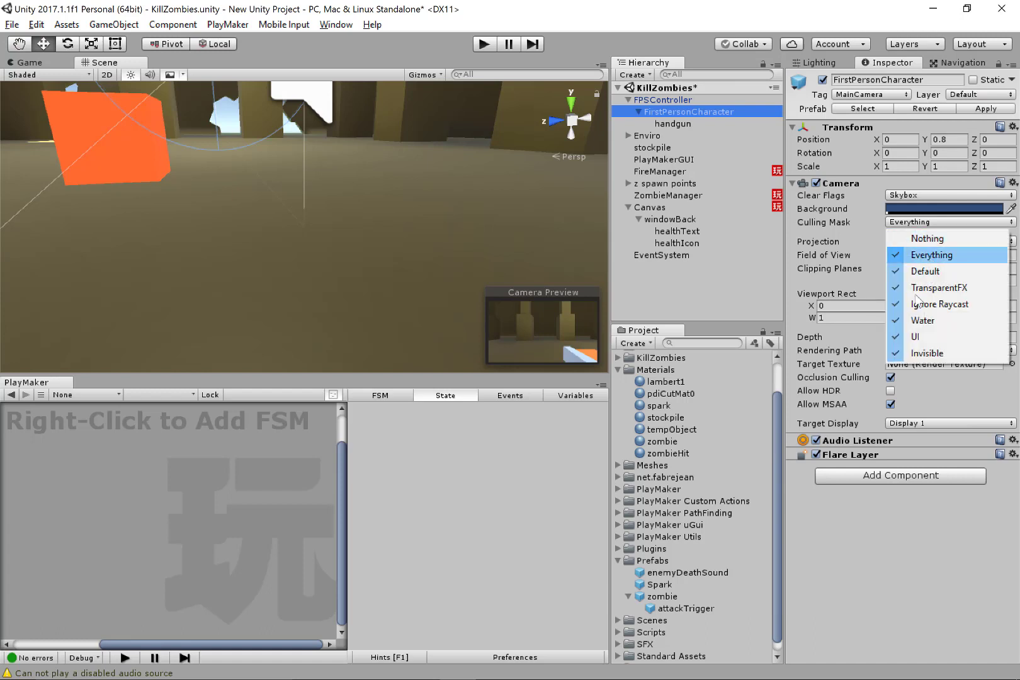
click(927, 354)
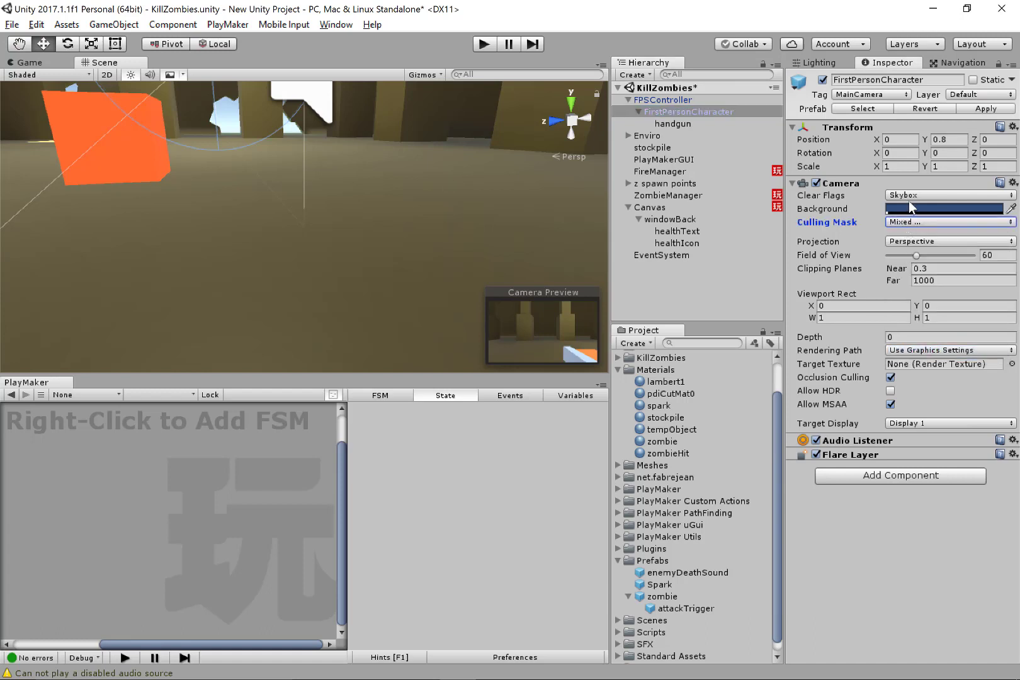
key(space)
key(space)
key(space)
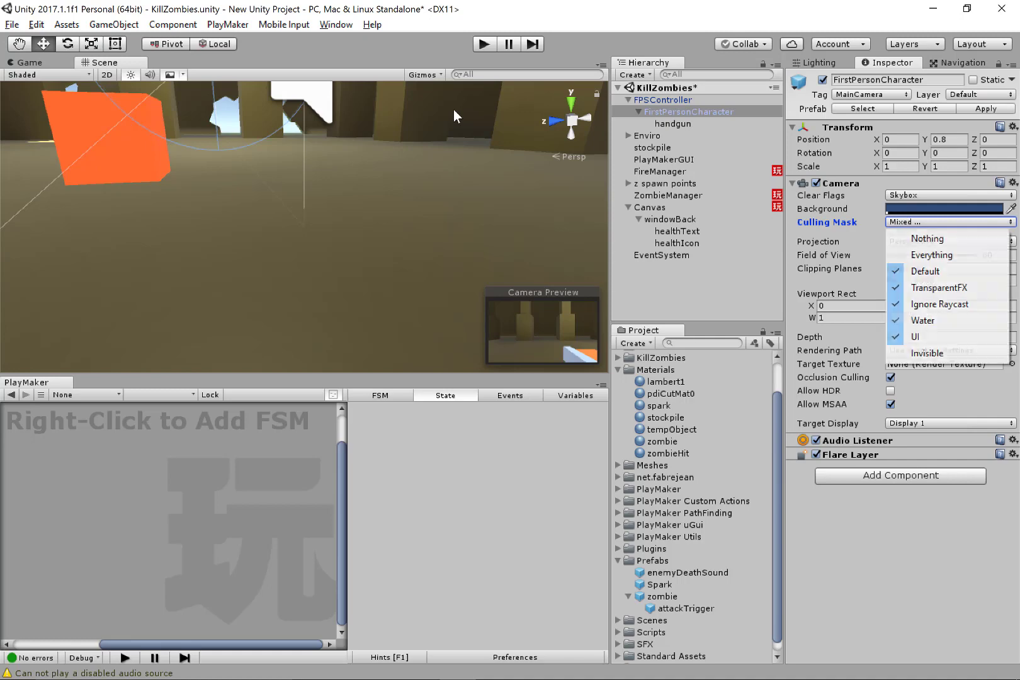
- Play-test the scene by moving around the stockpile and shooting at zombies, checking that spawn points and triggers stay hidden, and stop the game
click(484, 44)
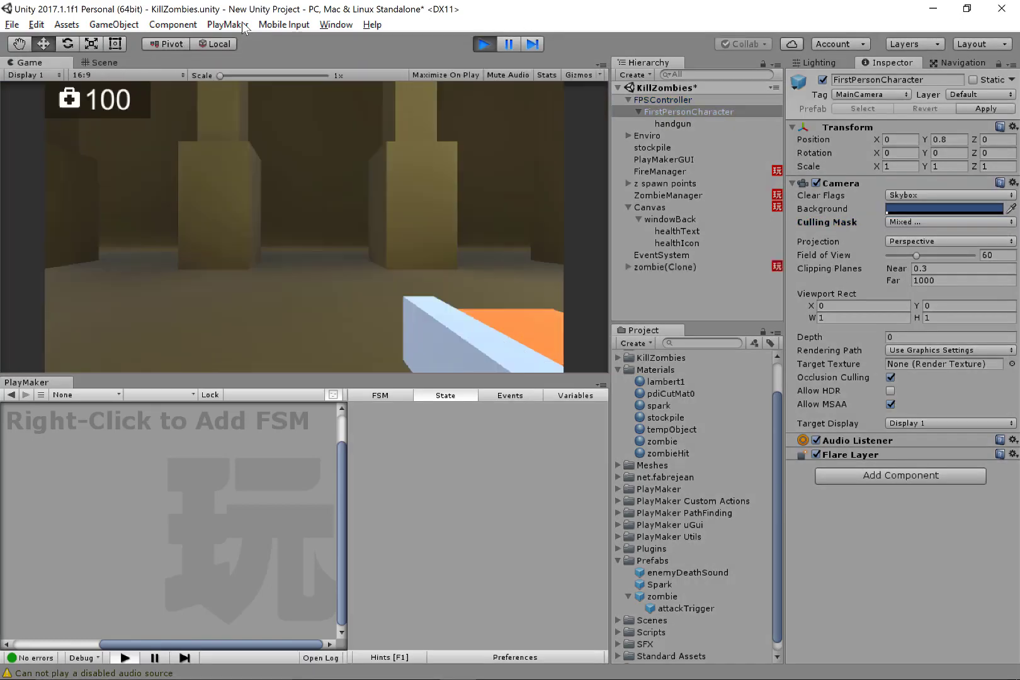
key(w)
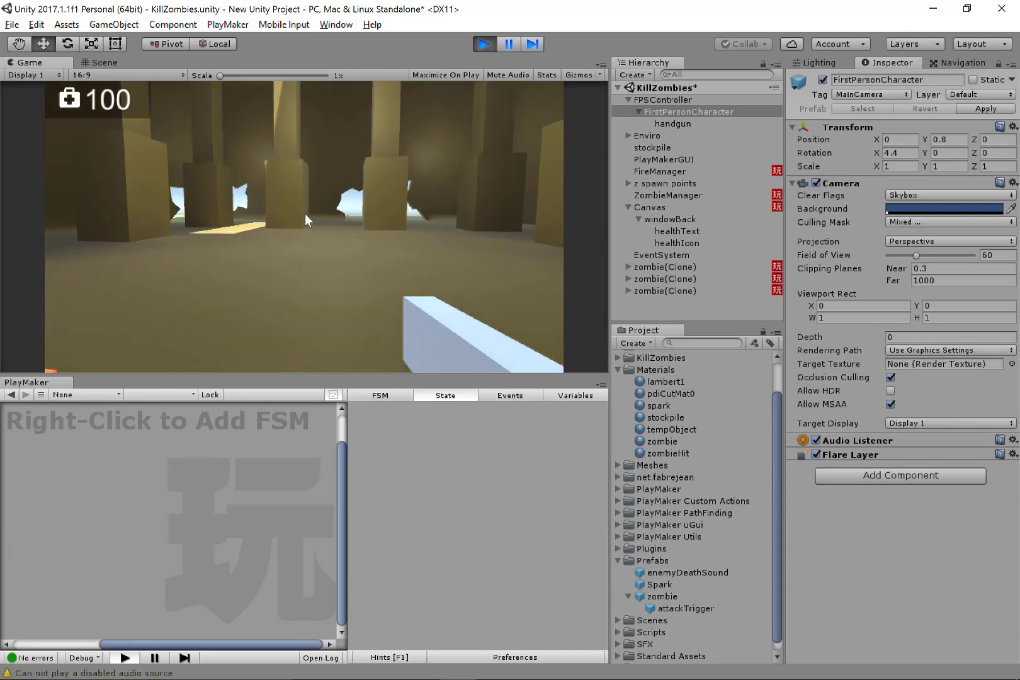
key(w)
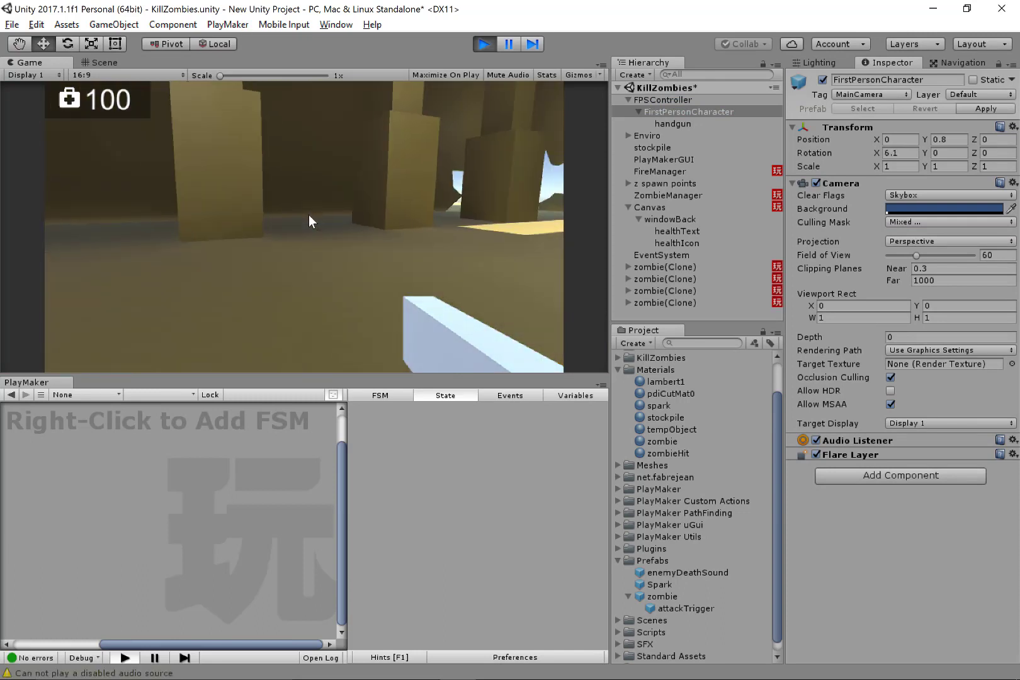
key(w)
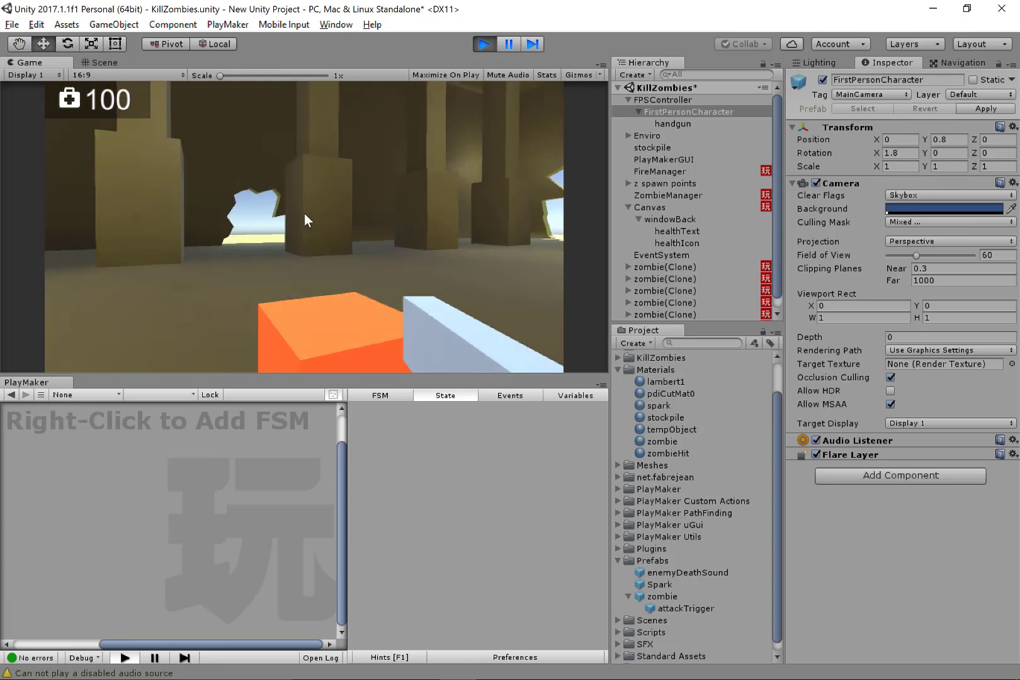
key(w)
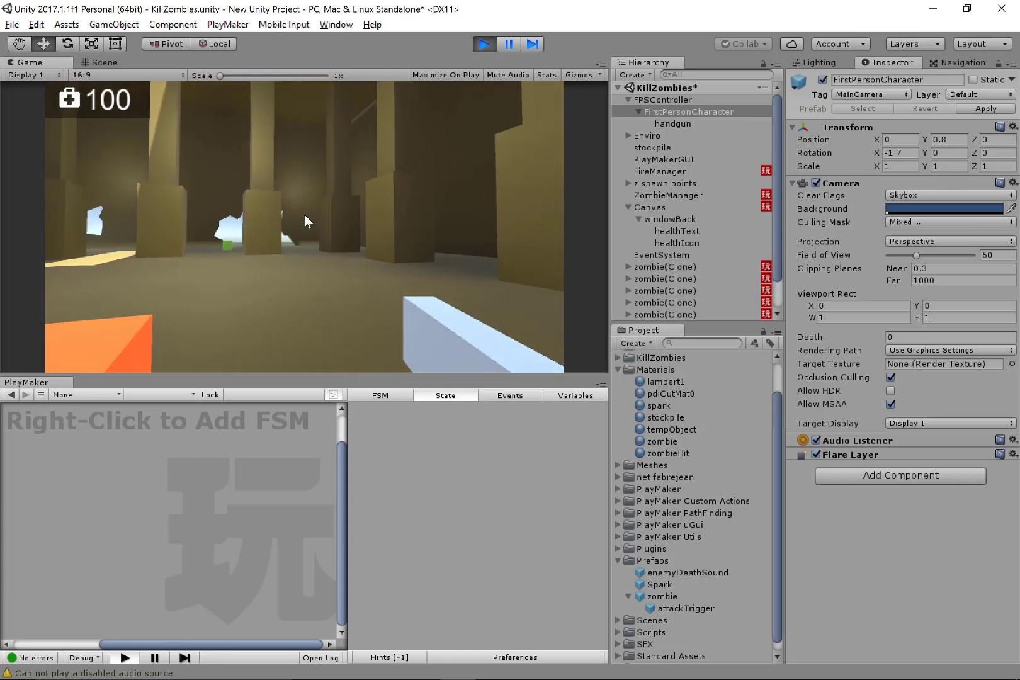
key(w)
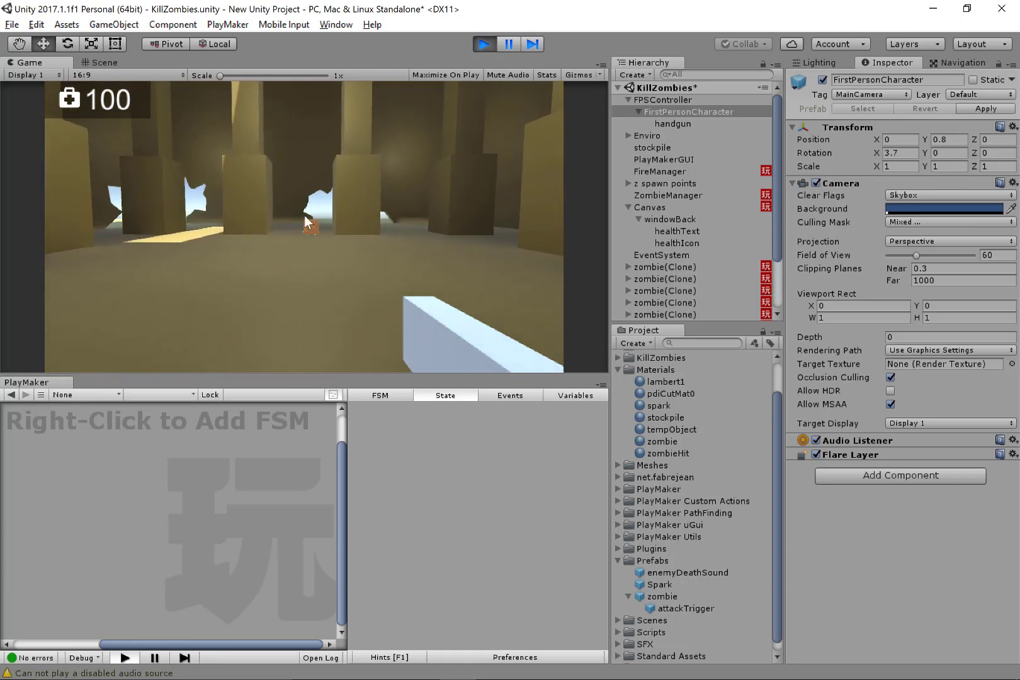
click(303, 214)
key(w)
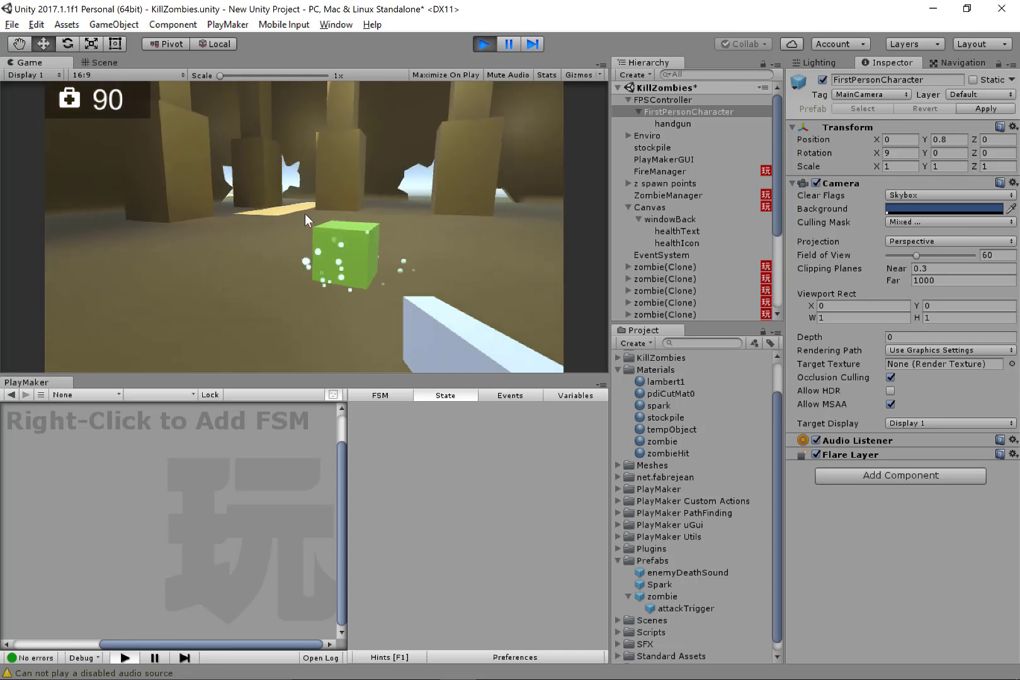
click(305, 213)
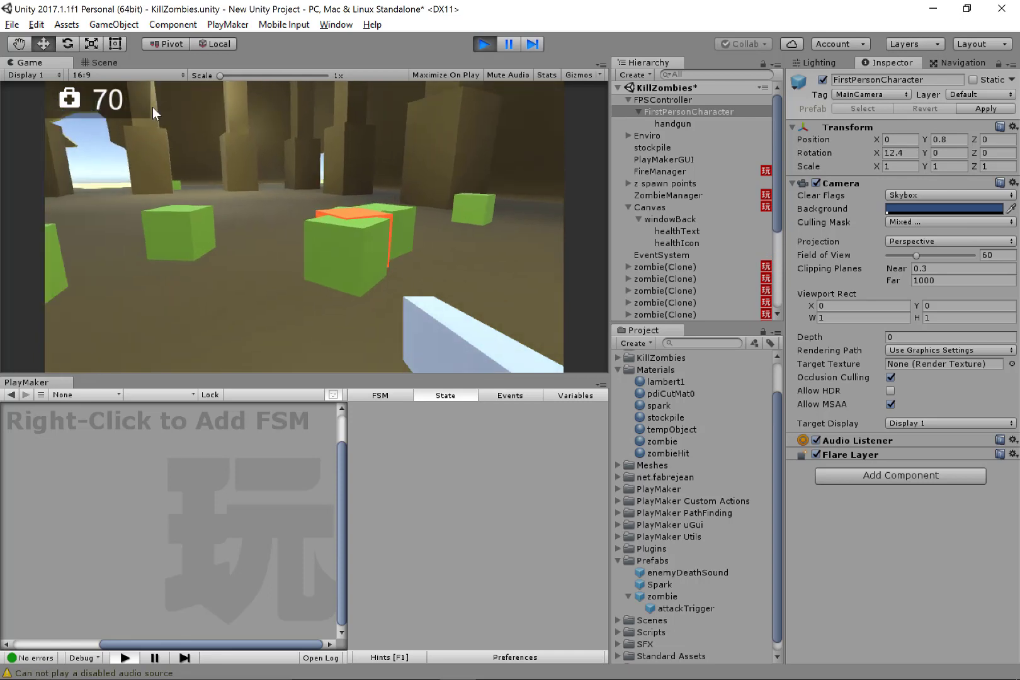
click(305, 214)
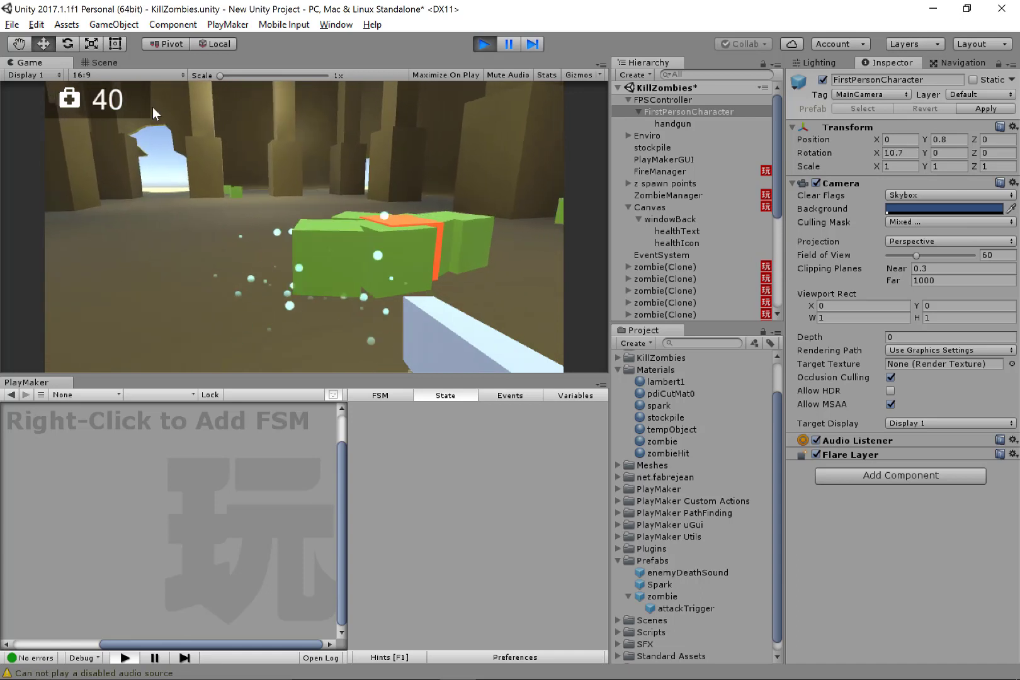
click(153, 107)
click(153, 107)
click(152, 107)
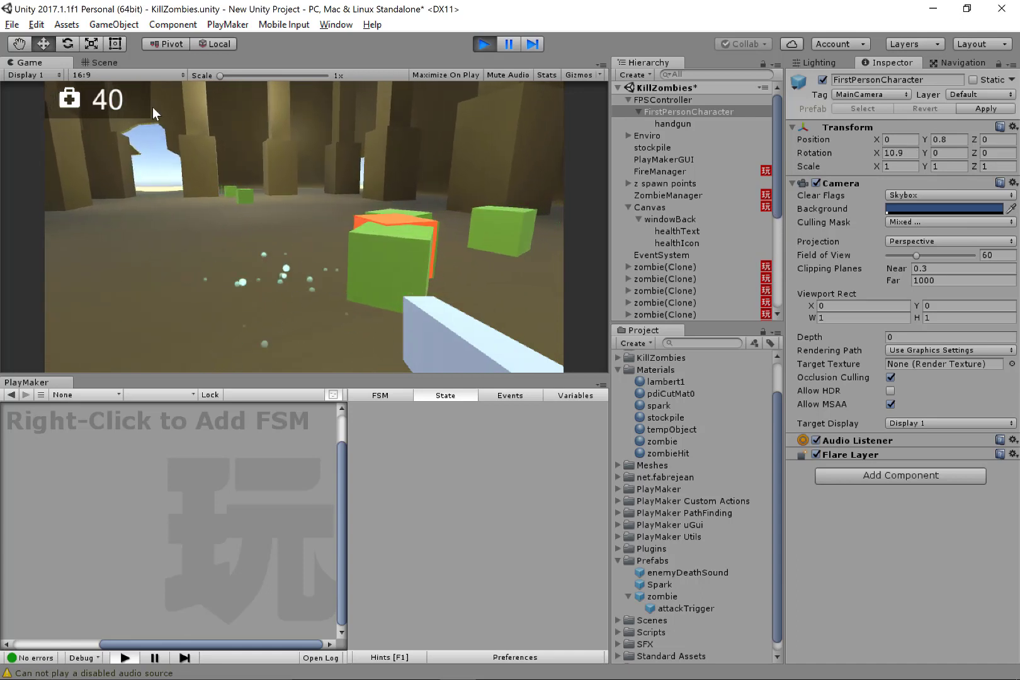
key(ctrl+p)
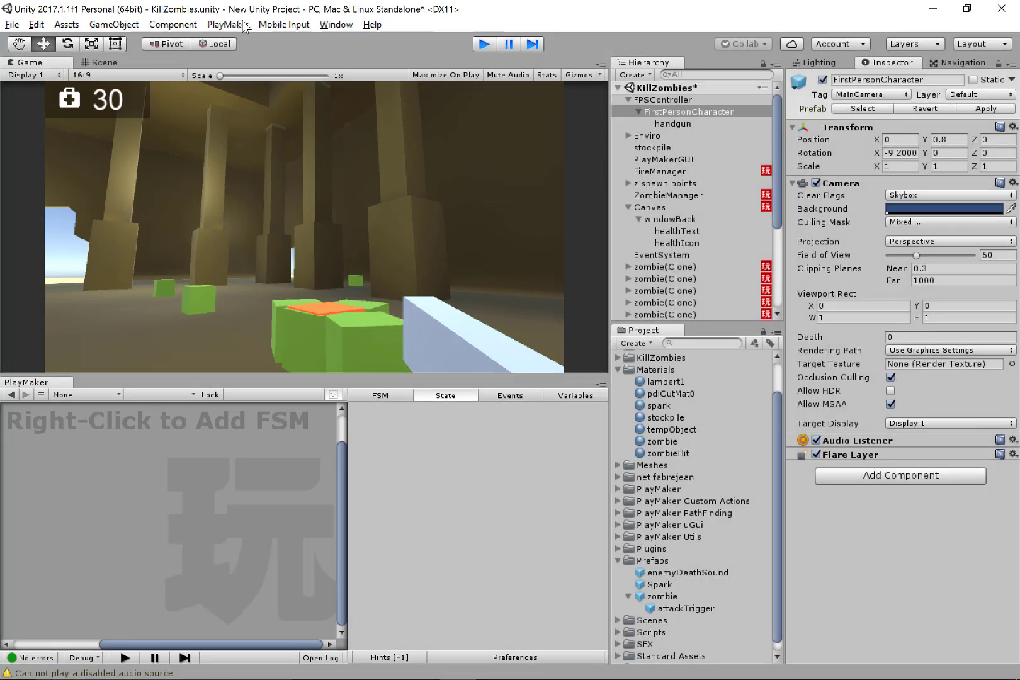
- Open the raycast state of the FireManager FSM, collapse its Audio Play Advanced action and expand its Raycast action
click(692, 123)
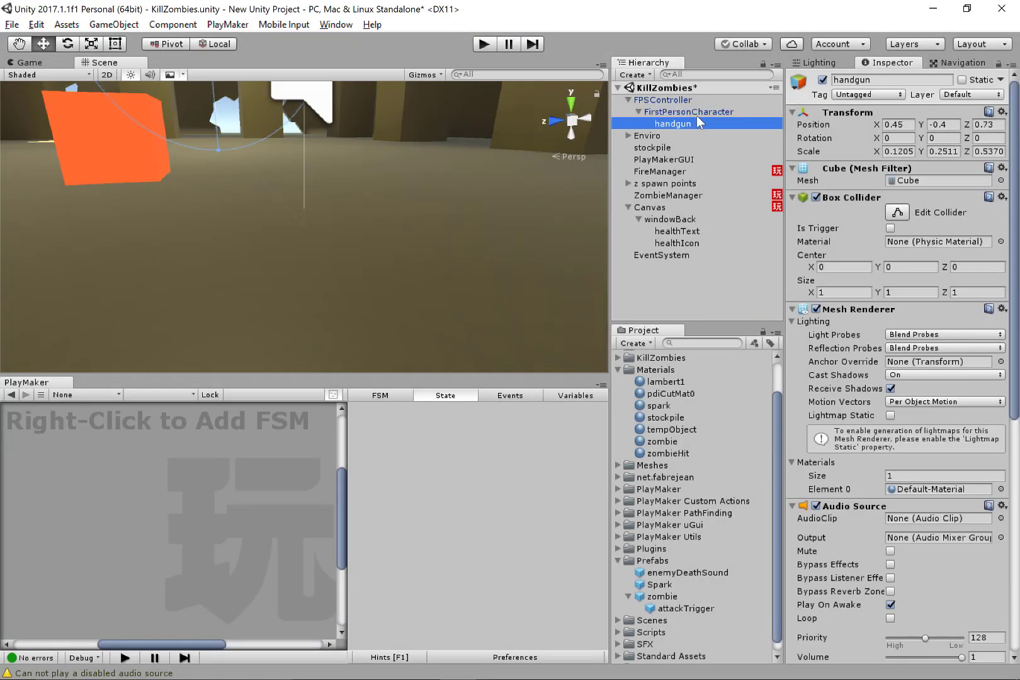
click(697, 113)
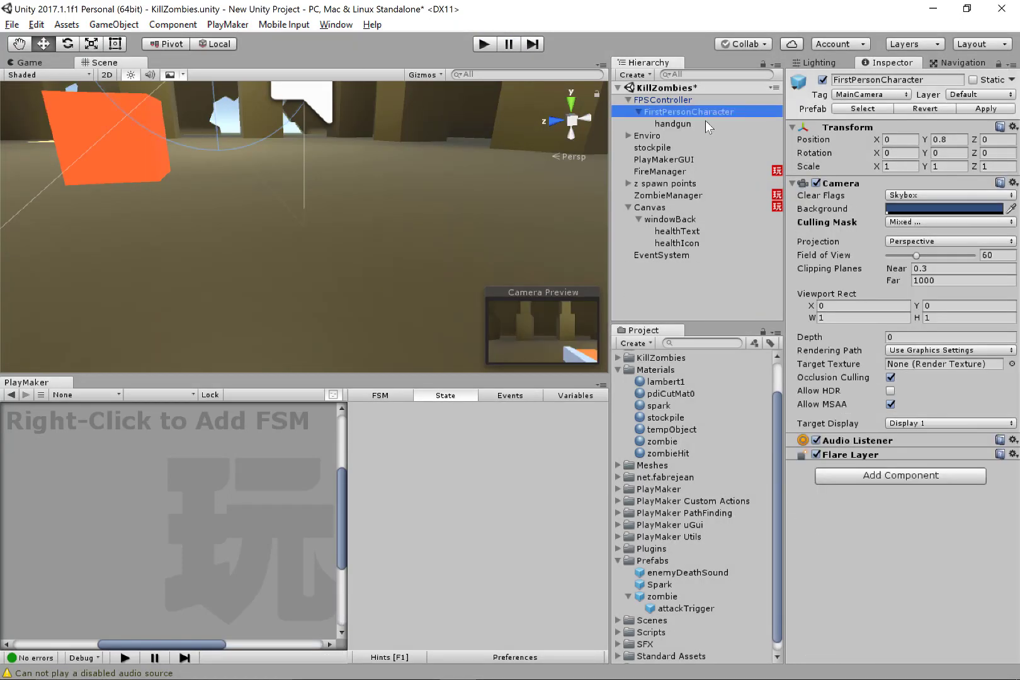
click(690, 171)
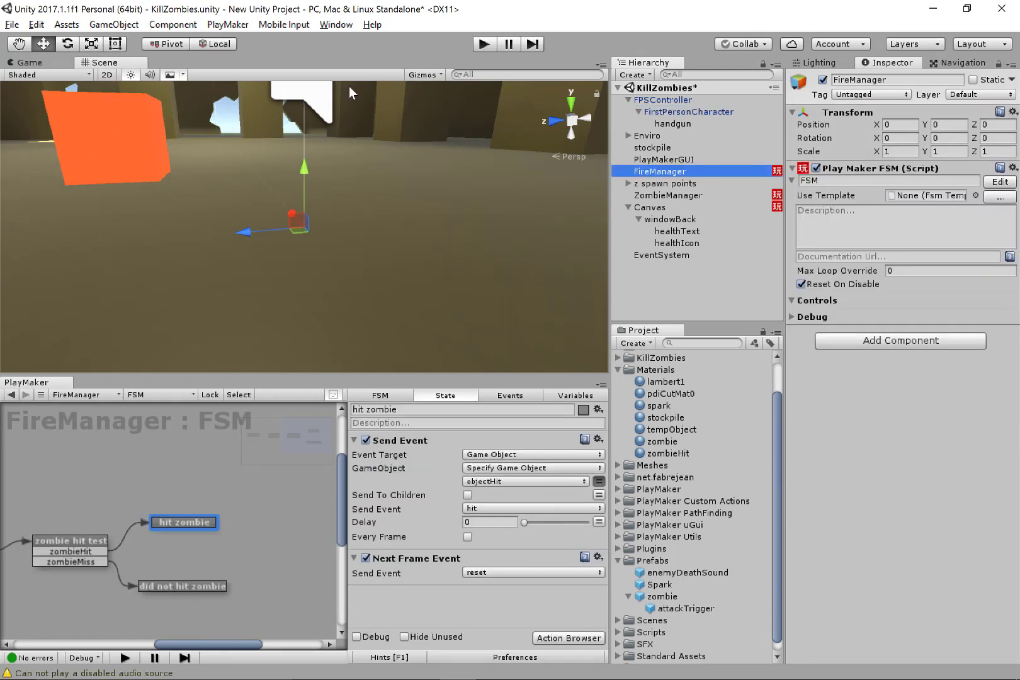
middle_drag(13, 497, 273, 473)
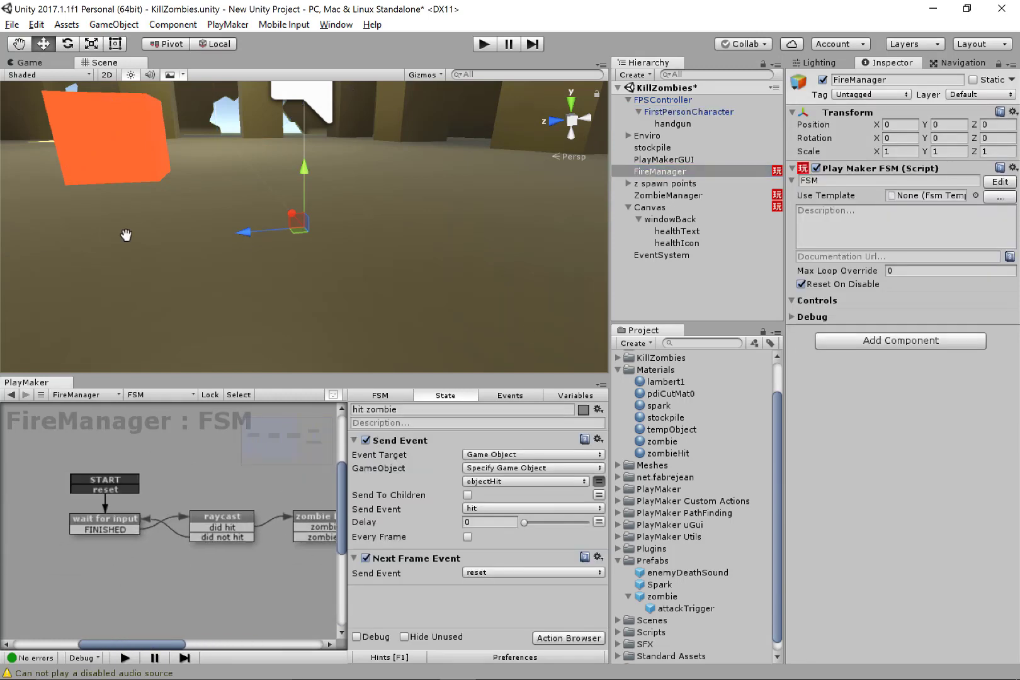
click(217, 517)
middle_drag(217, 495, 129, 495)
scroll(503, 519, down, 2)
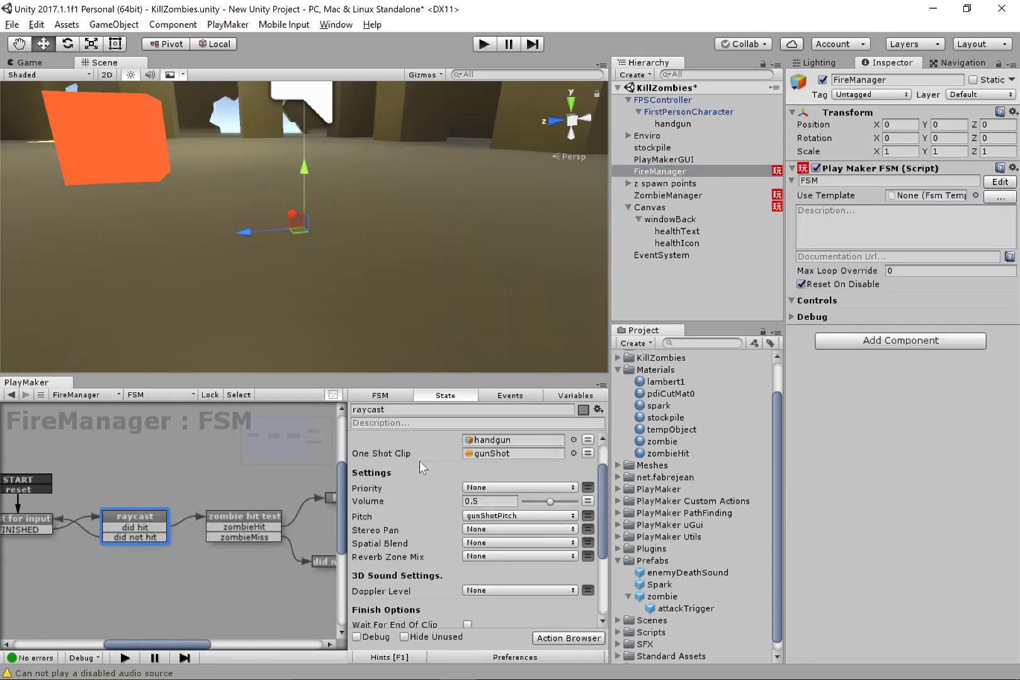
scroll(419, 461, up, 2)
click(354, 456)
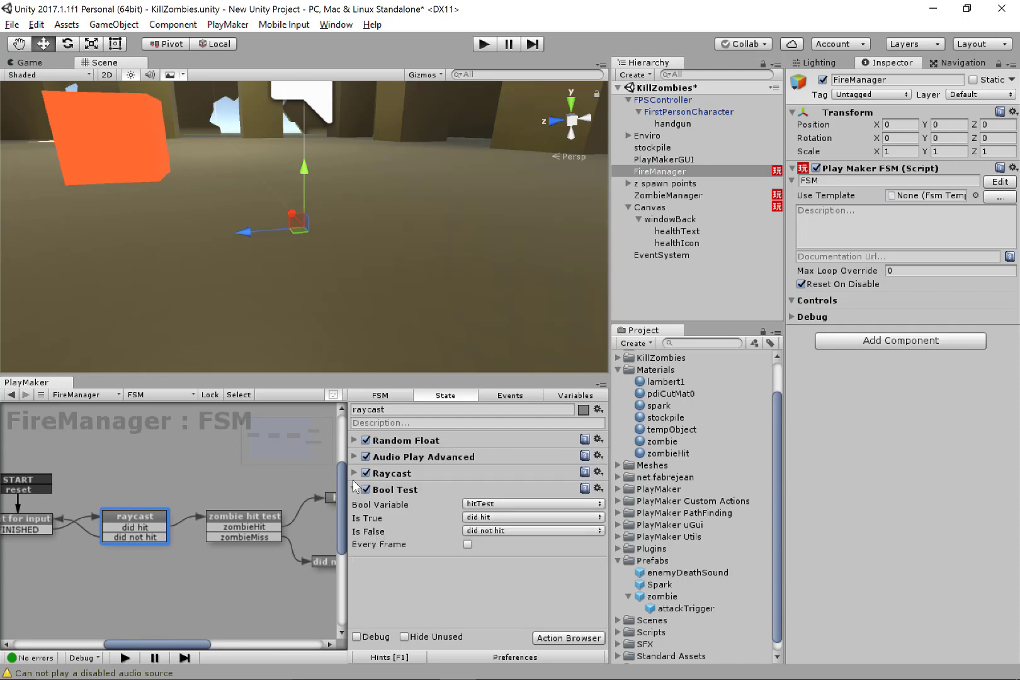
click(354, 473)
- Set the Layer Mask size in the Raycast action's Filter settings to 1
scroll(454, 540, down, 2)
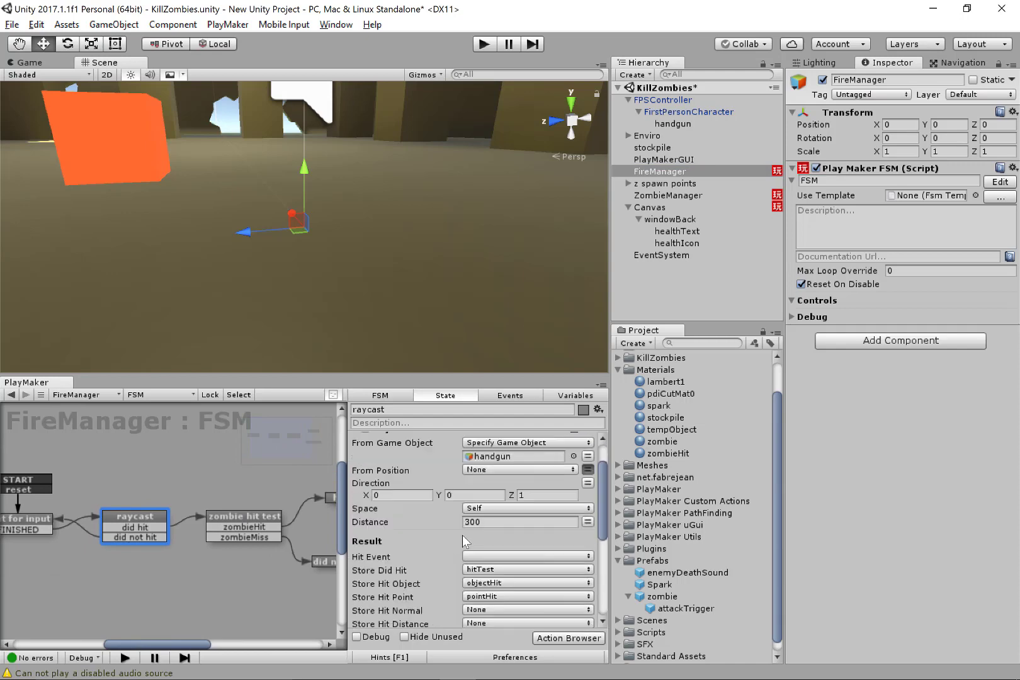
scroll(450, 539, down, 6)
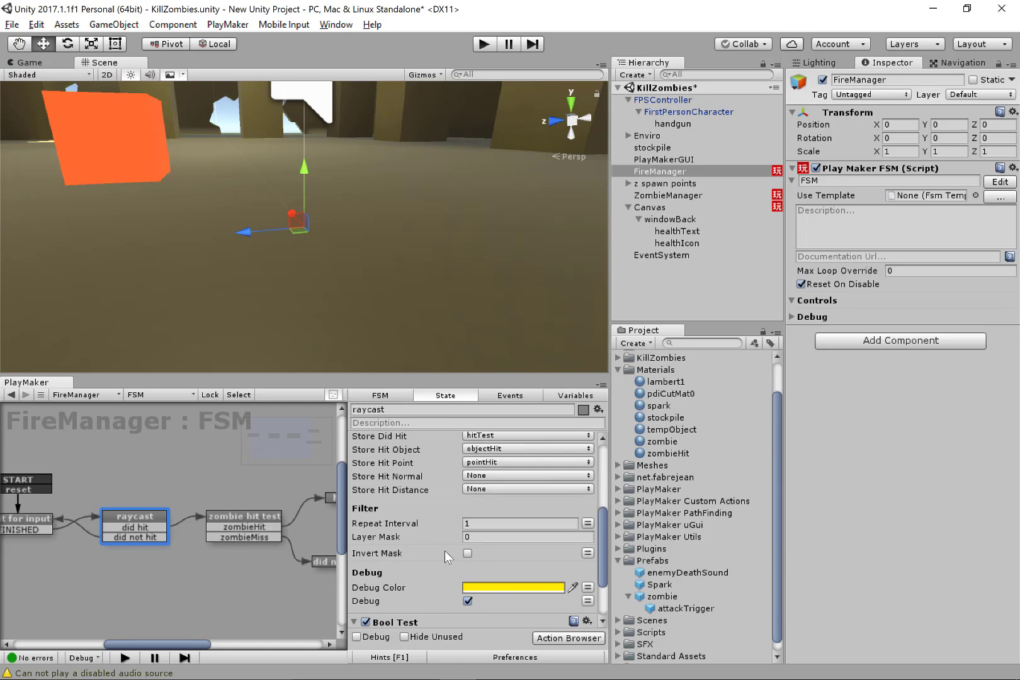
scroll(445, 550, down, 2)
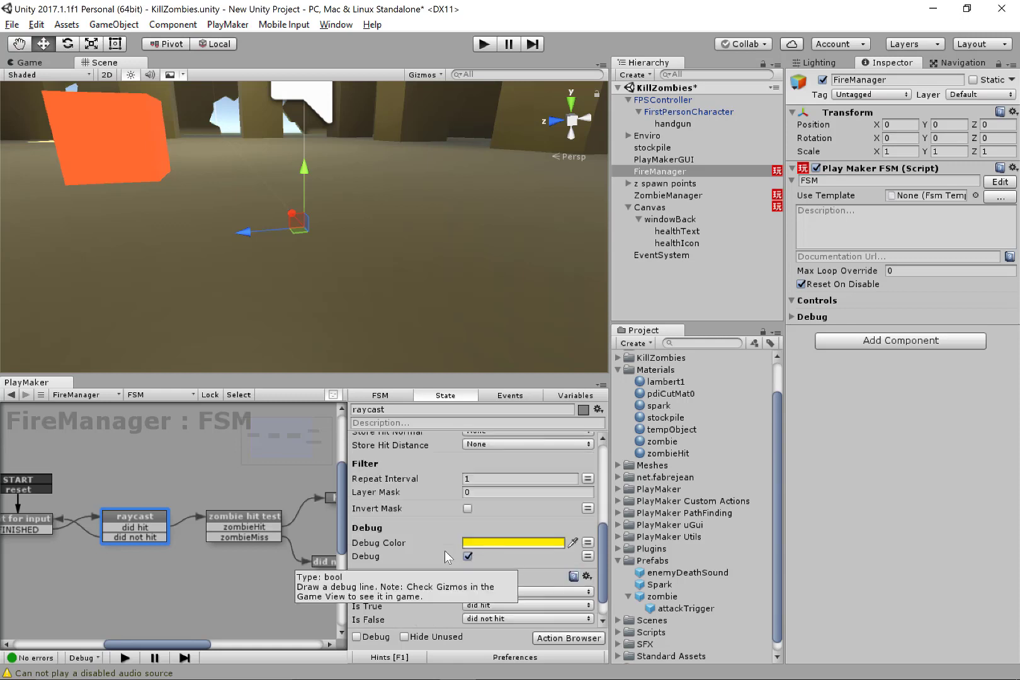
click(512, 491)
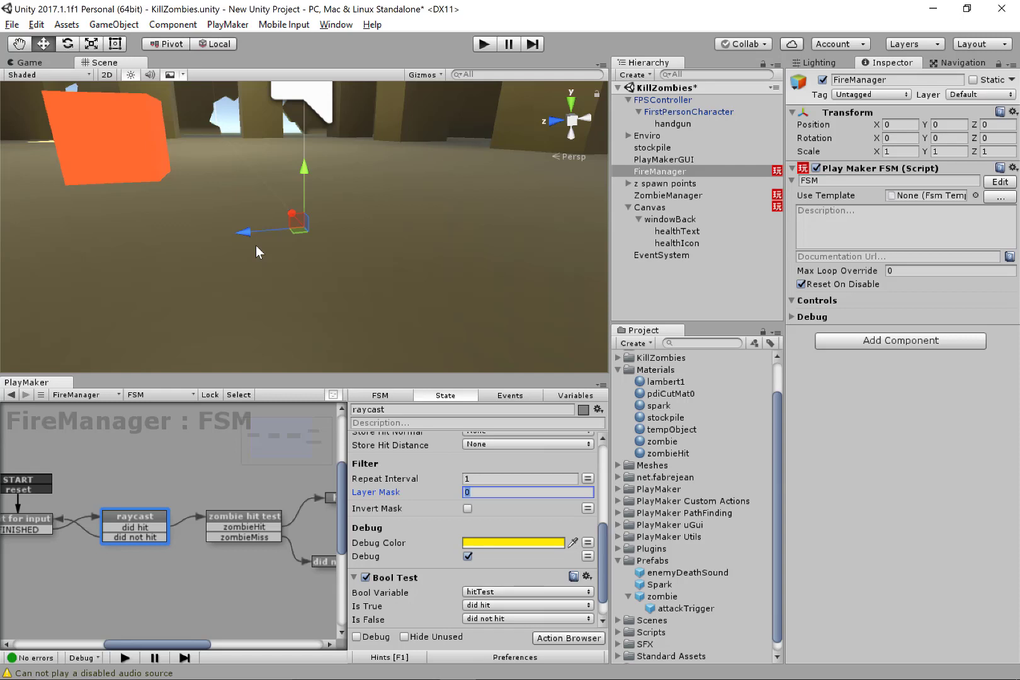
text(1)
key(Return)
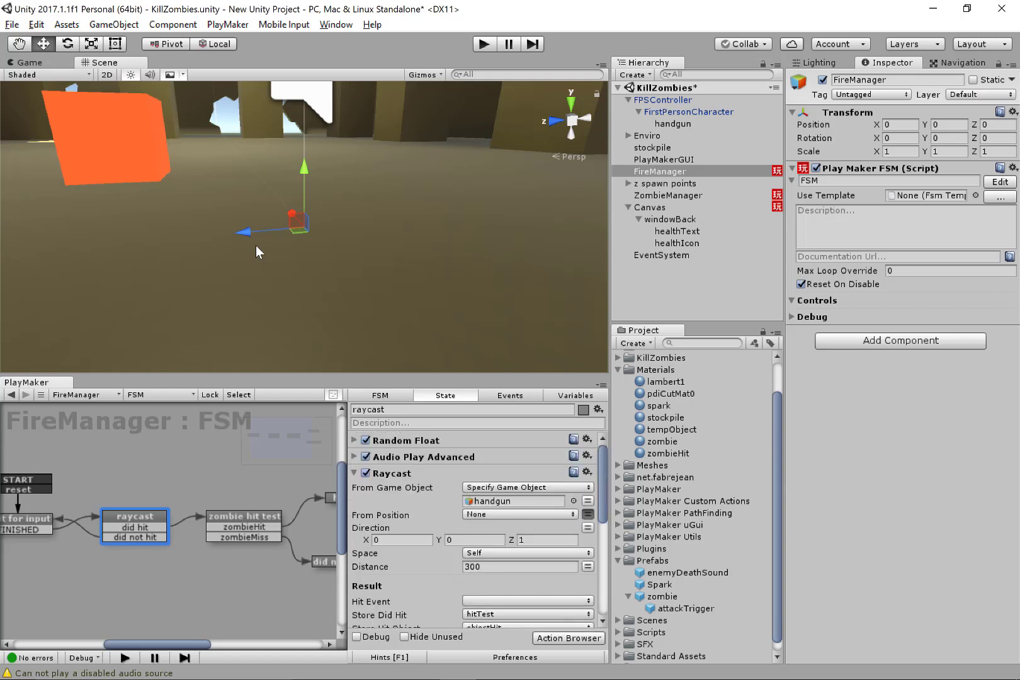
scroll(512, 491, down, 8)
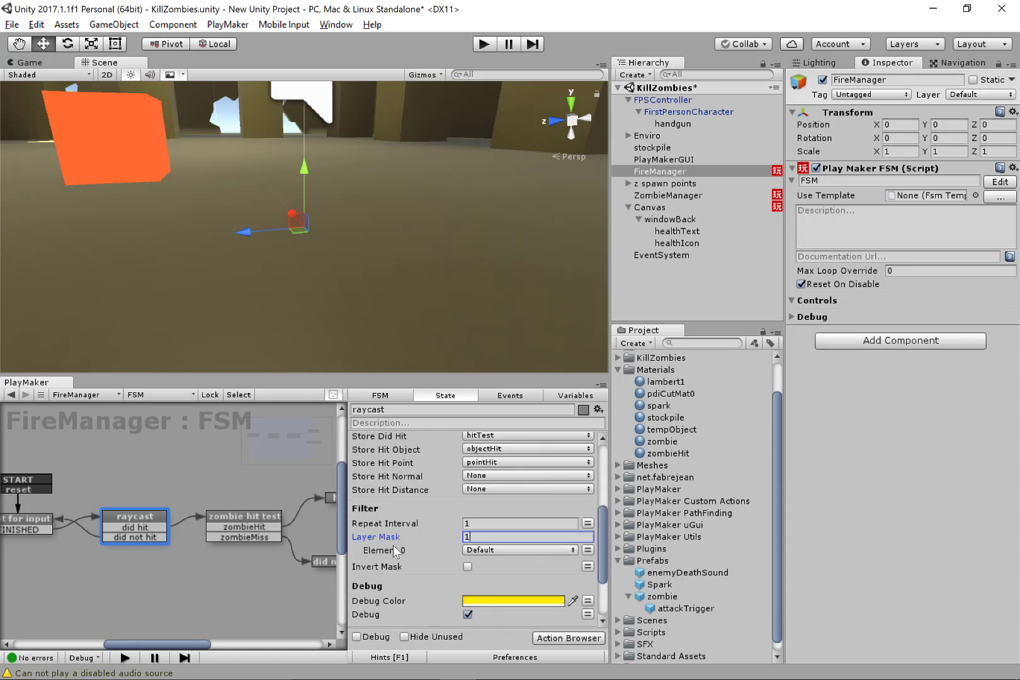
- Set Element 0 of the Raycast action's Layer Mask to the Invisible layer
mouse_move(495, 679)
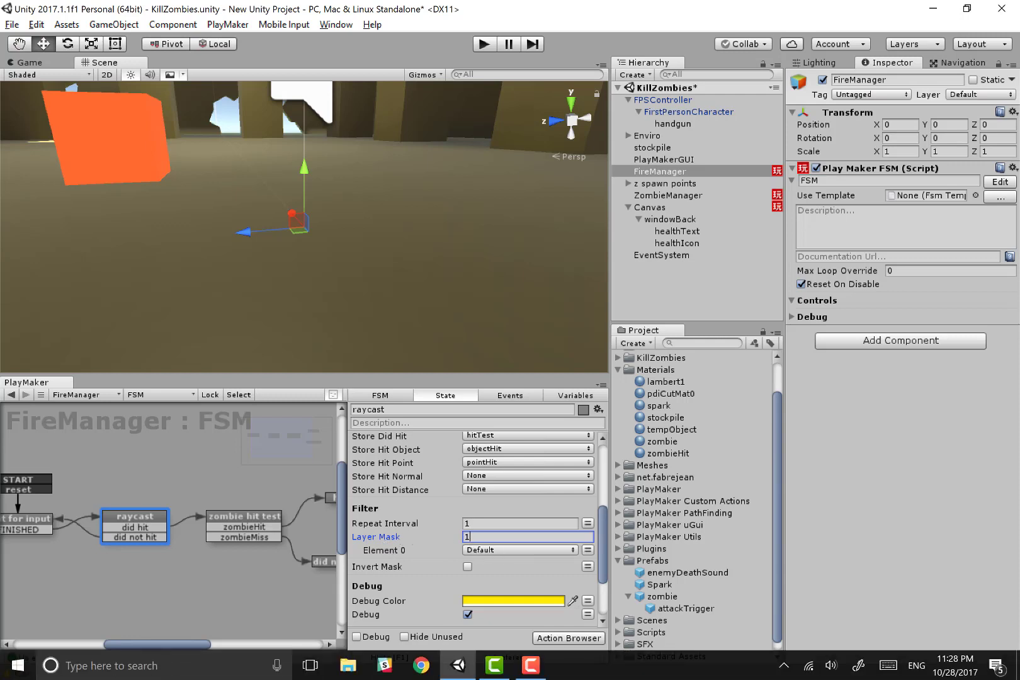
click(564, 549)
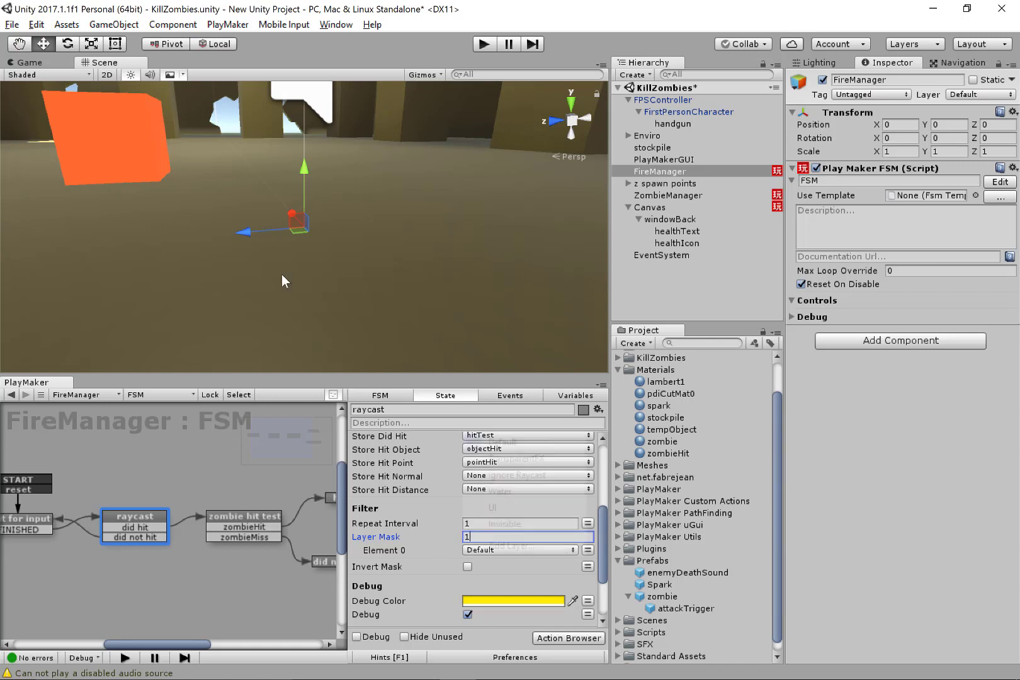
click(554, 523)
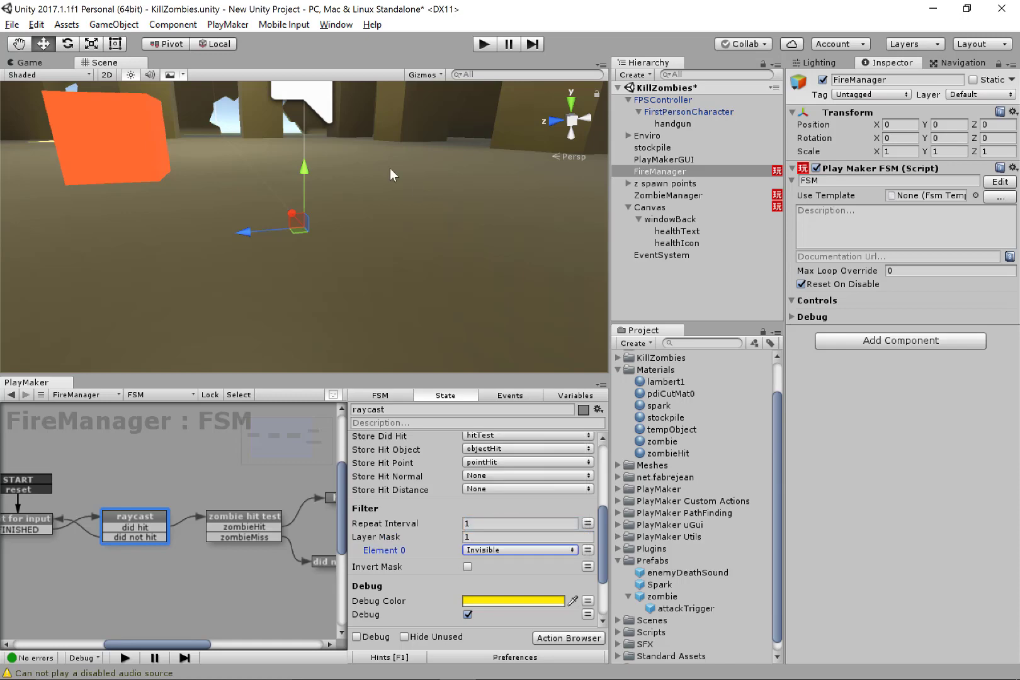
- Play-test the scene by moving around the stockpile and shooting at zombies to check the raycast's layer mask, and stop the game
click(481, 44)
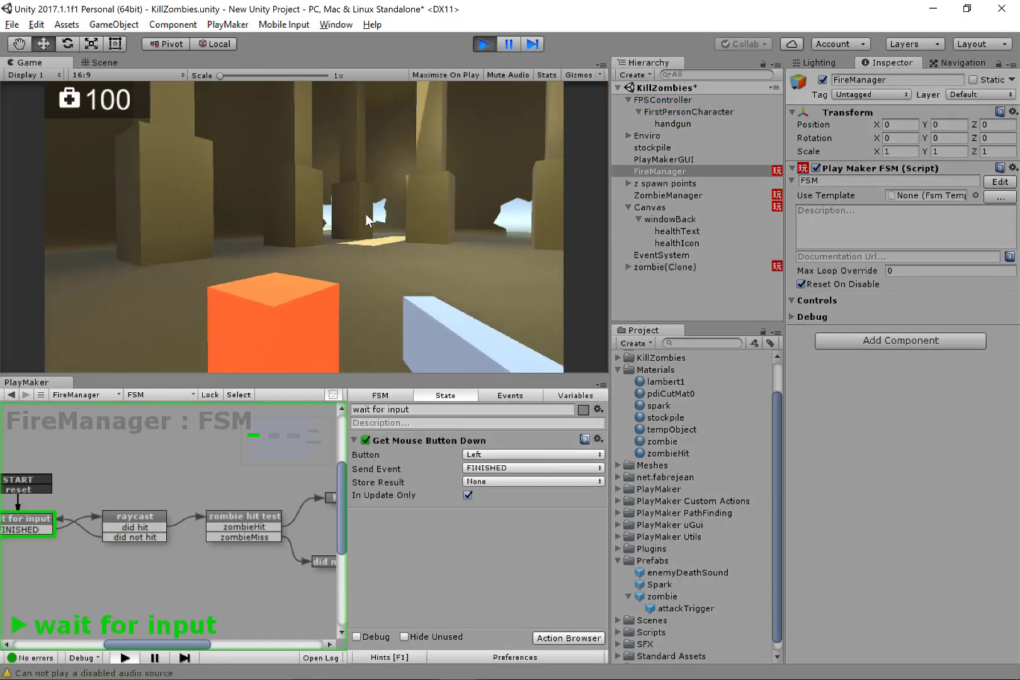
key(w)
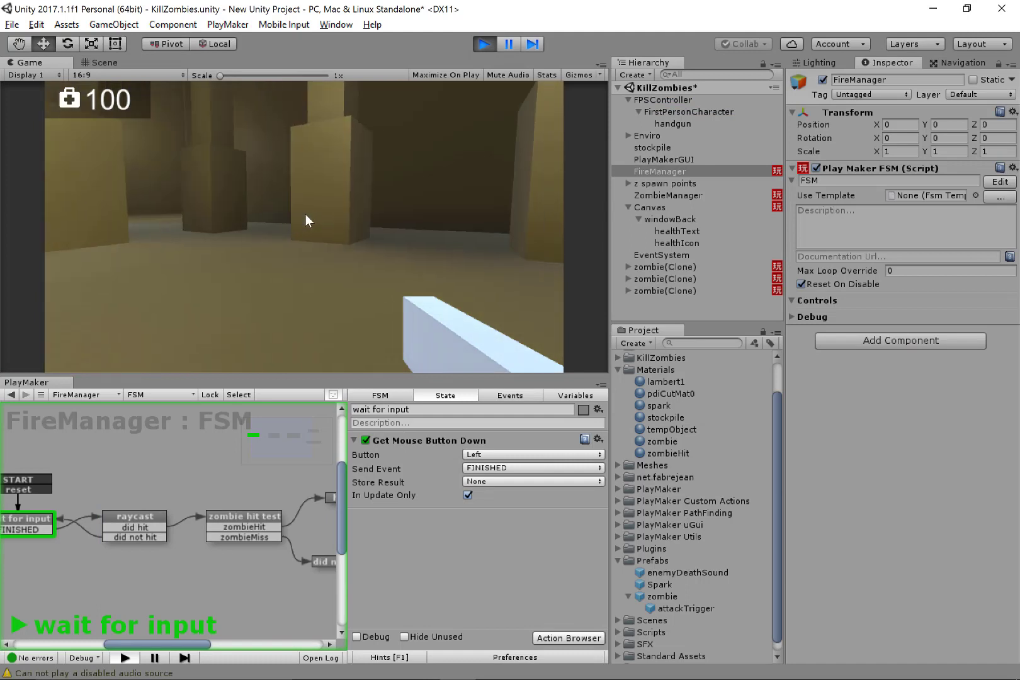
key(w)
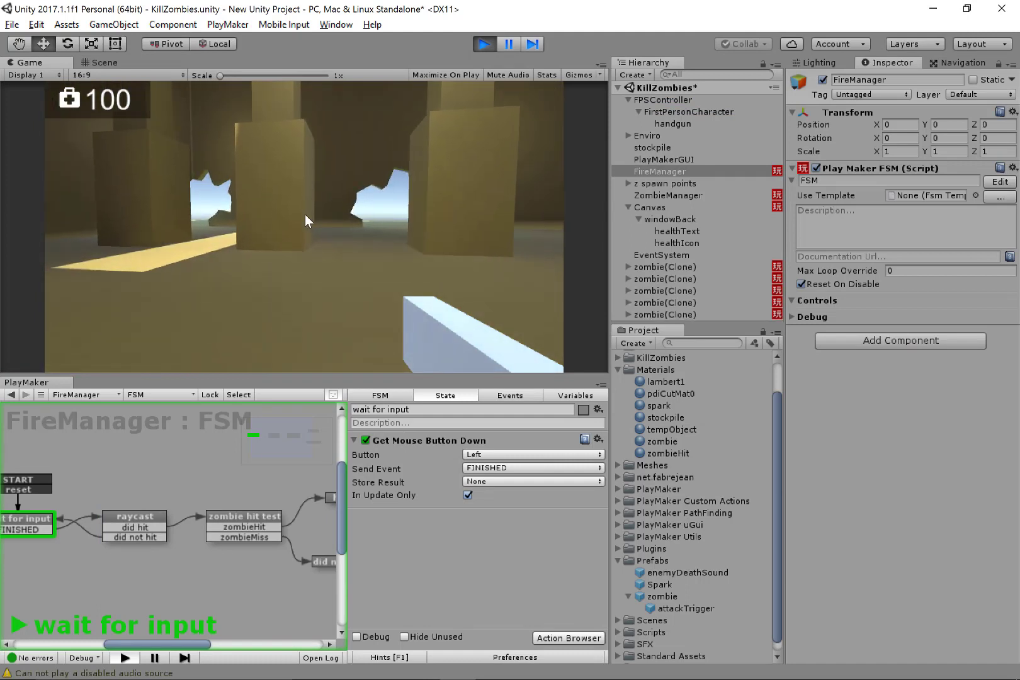
key(w)
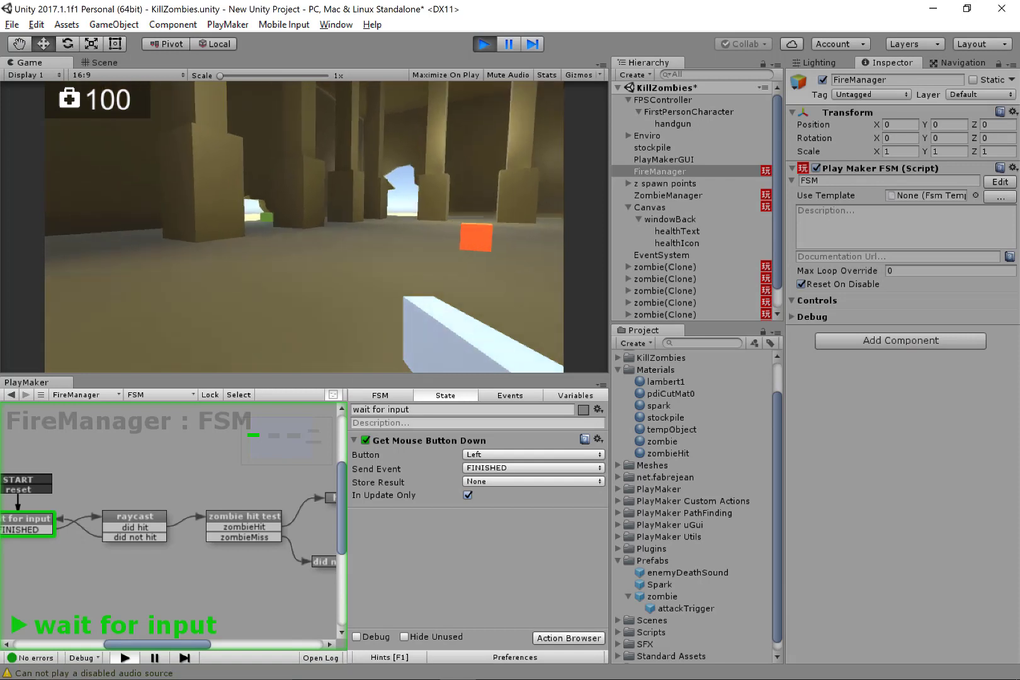
key(w)
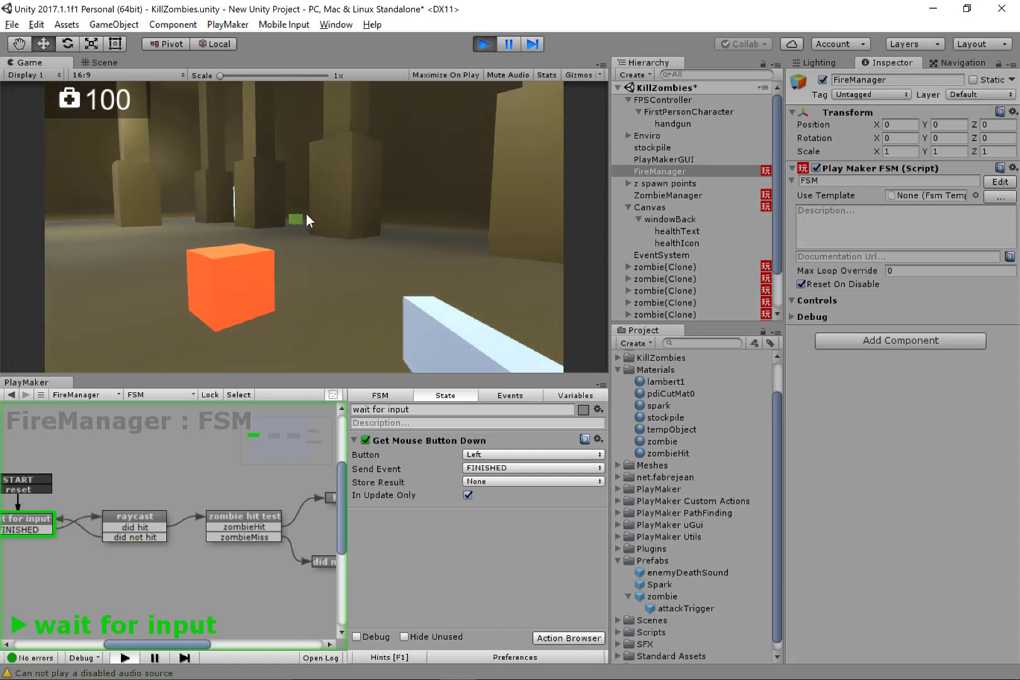
click(305, 214)
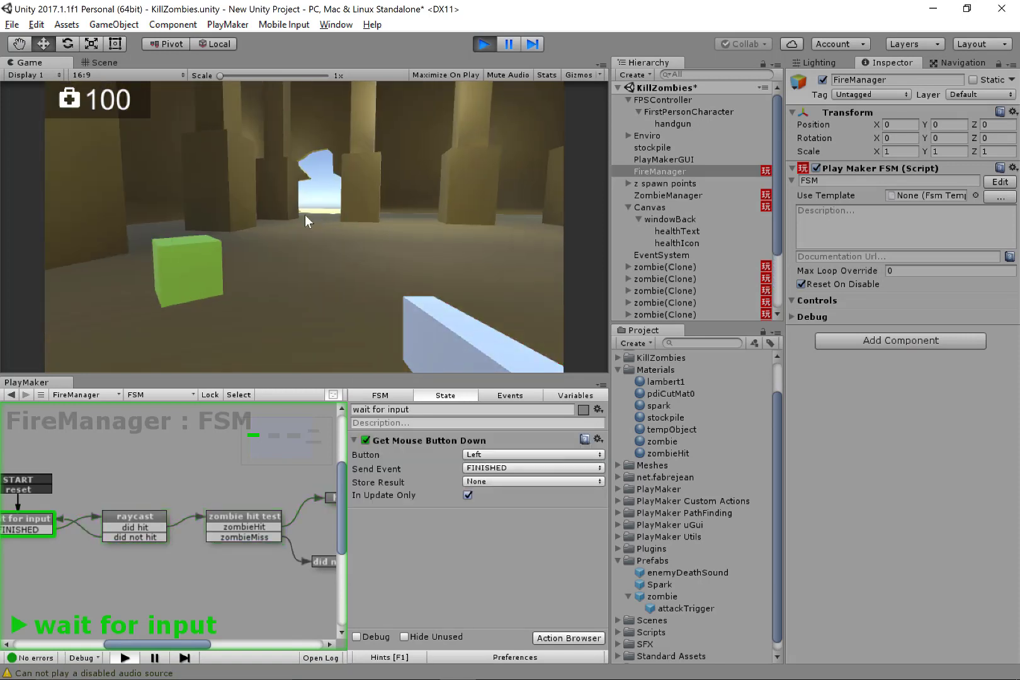
click(305, 214)
key(w)
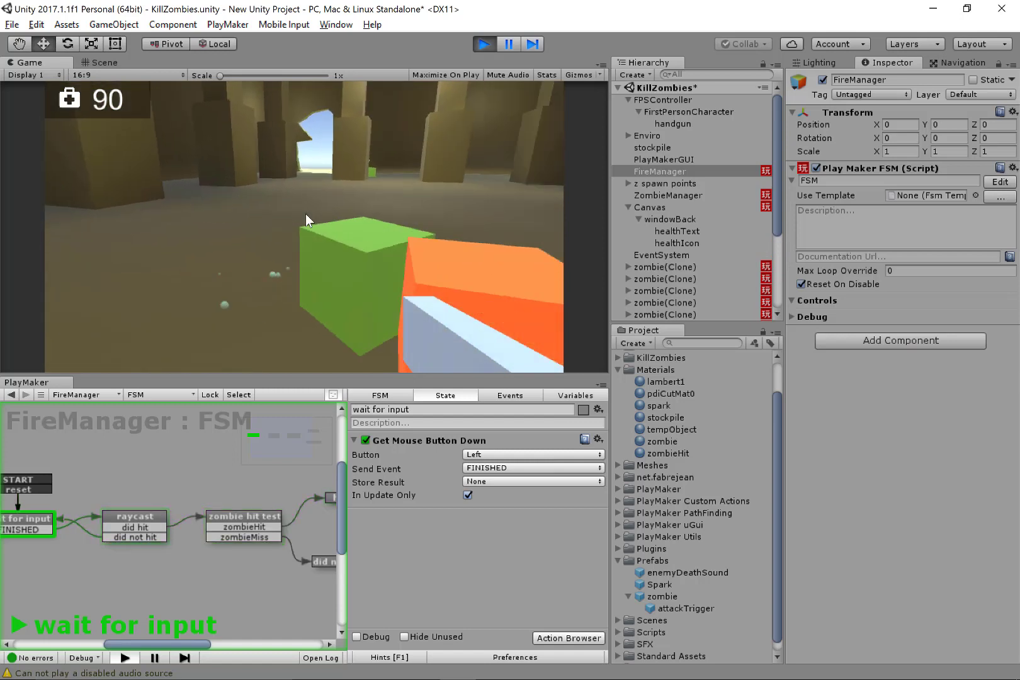
click(310, 212)
key(w)
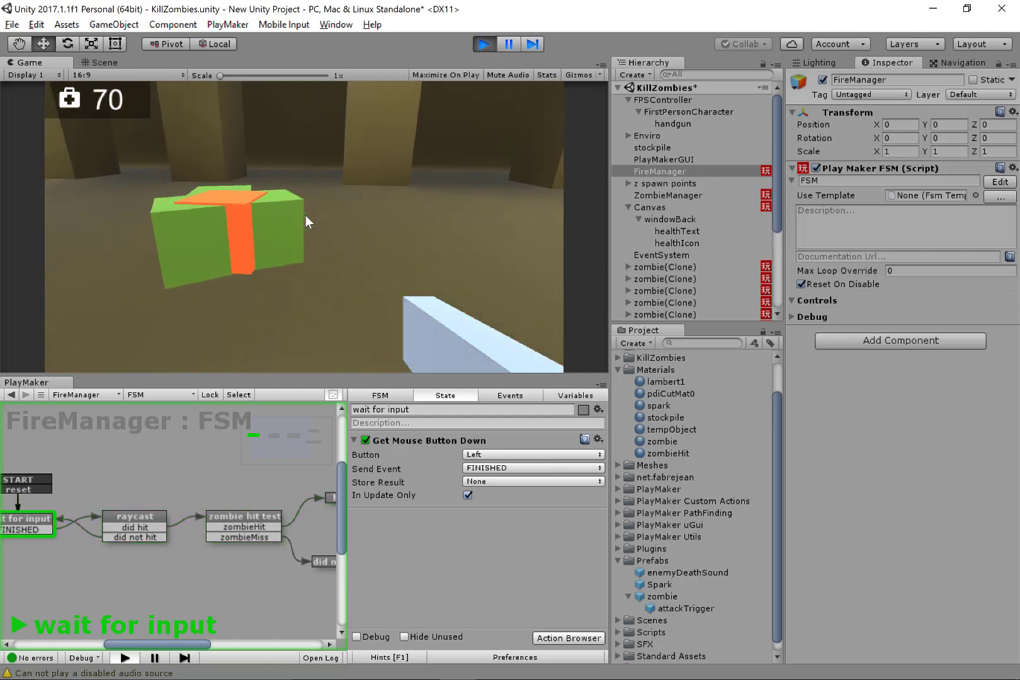
click(484, 44)
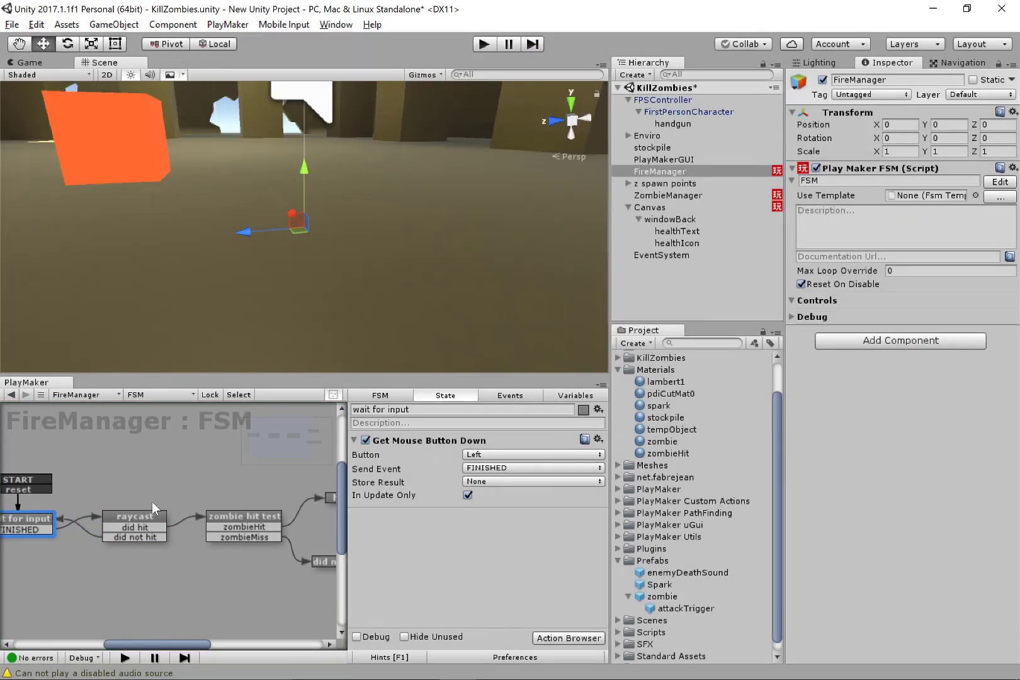
- Enable Invert Mask in the Filter settings of the raycast state's Raycast action
click(133, 520)
scroll(541, 548, down, 5)
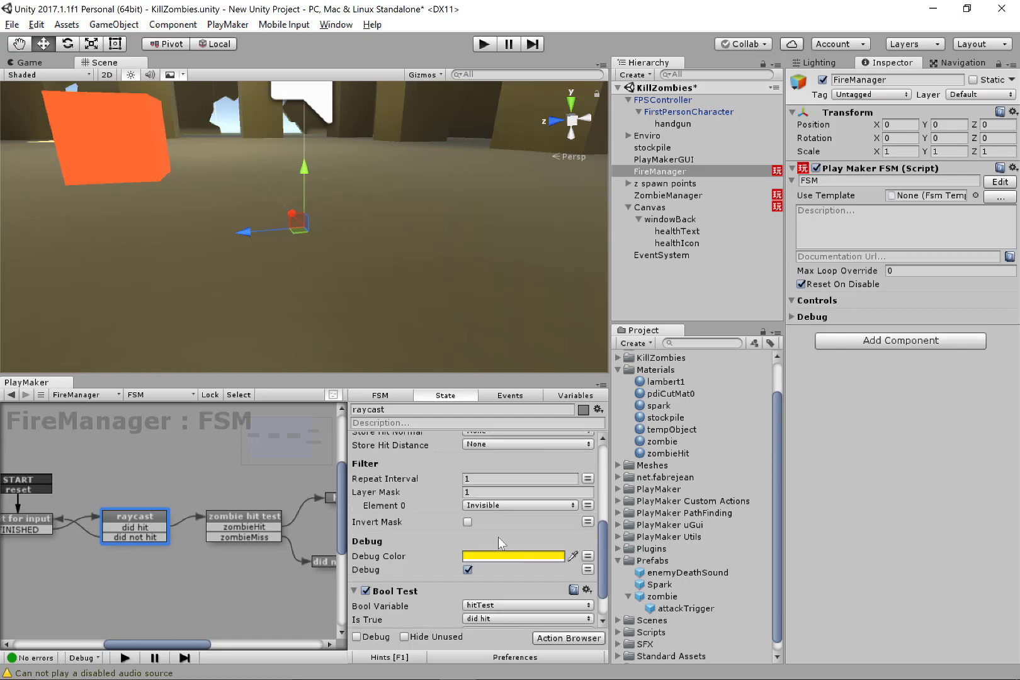
click(467, 521)
- Play-test the scene with the inverted mask by shooting at the zombies approaching the stockpile
click(482, 45)
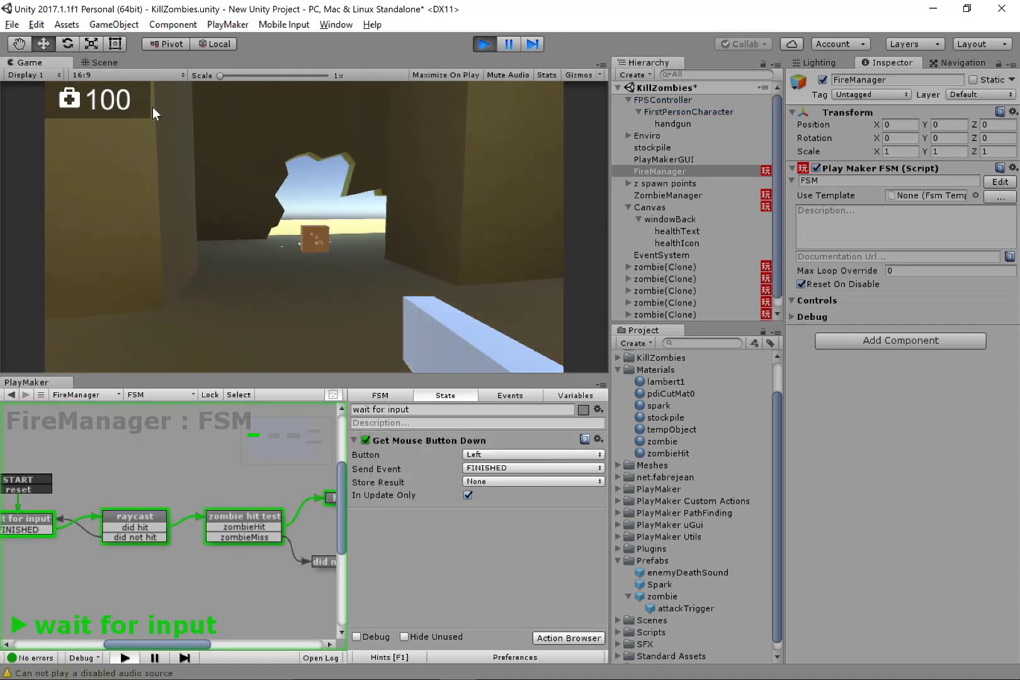
click(305, 214)
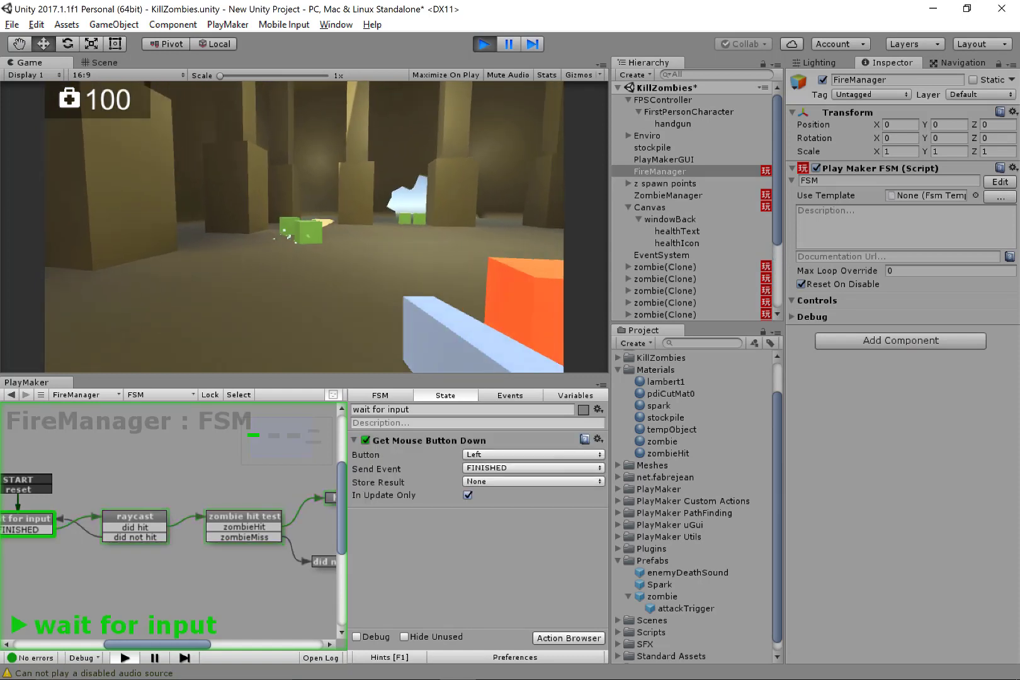
click(305, 214)
click(305, 214)
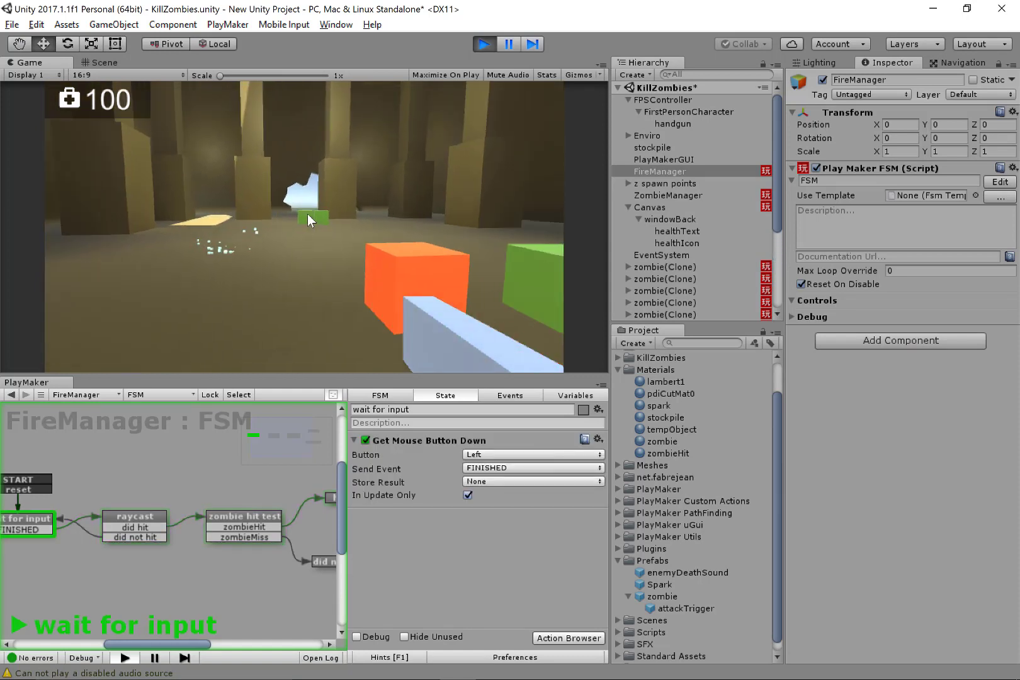
click(308, 215)
click(152, 107)
click(153, 107)
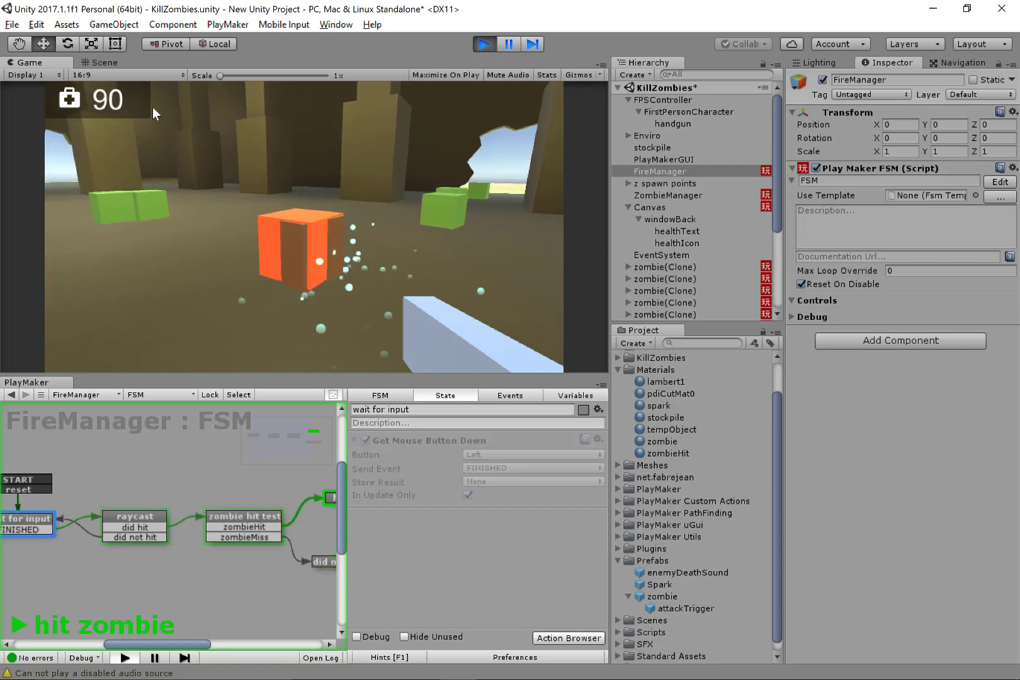